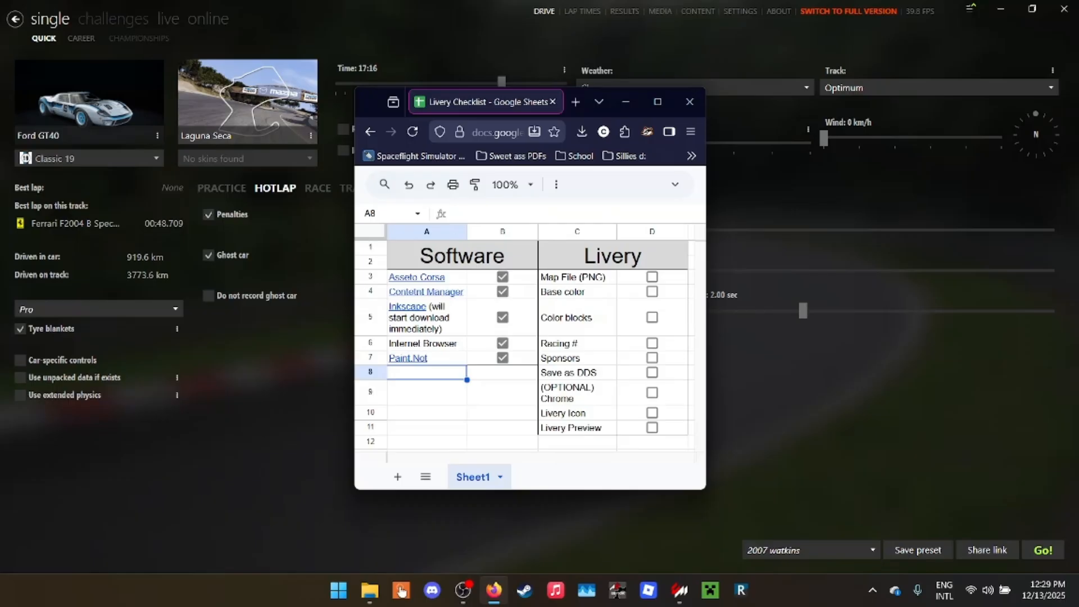
- Review the Software column of the livery checklist, from Content Manager and Inkscape to Internet Browser and Paint.Net
click(426, 292)
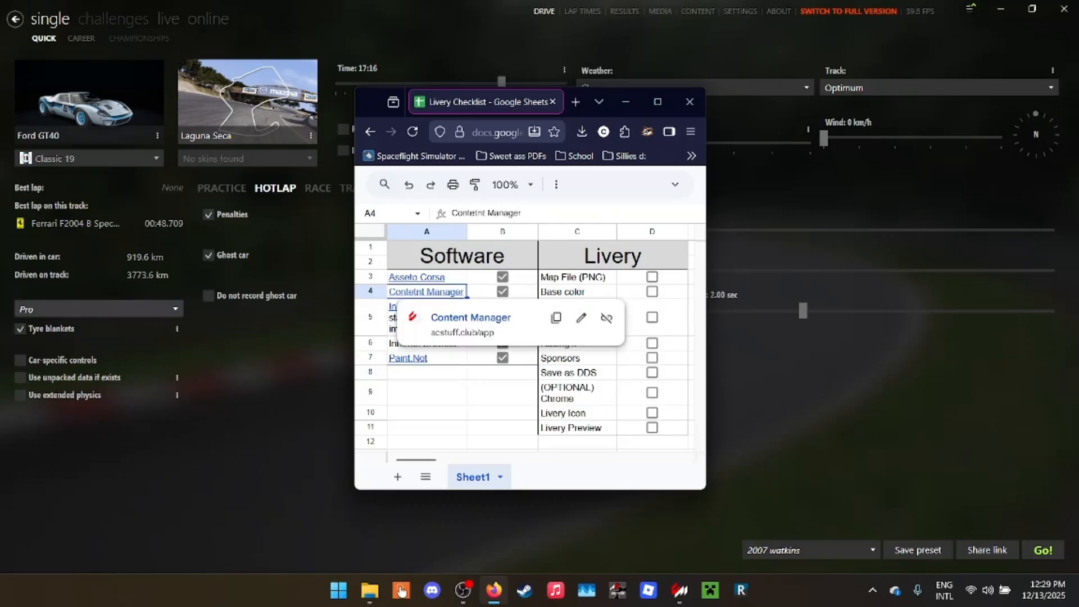
drag(371, 101, 383, 127)
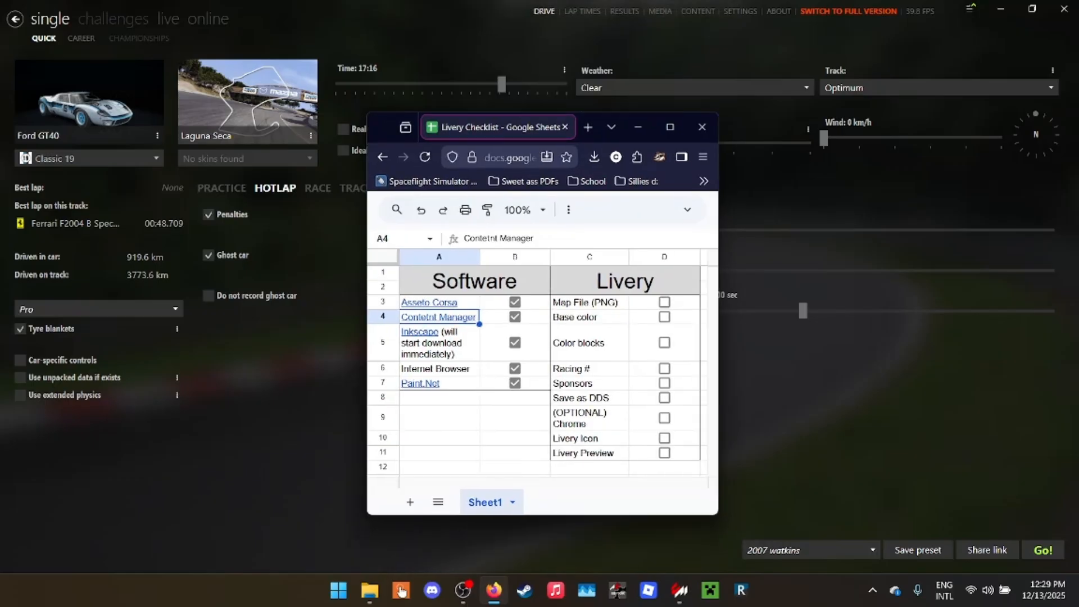
click(439, 343)
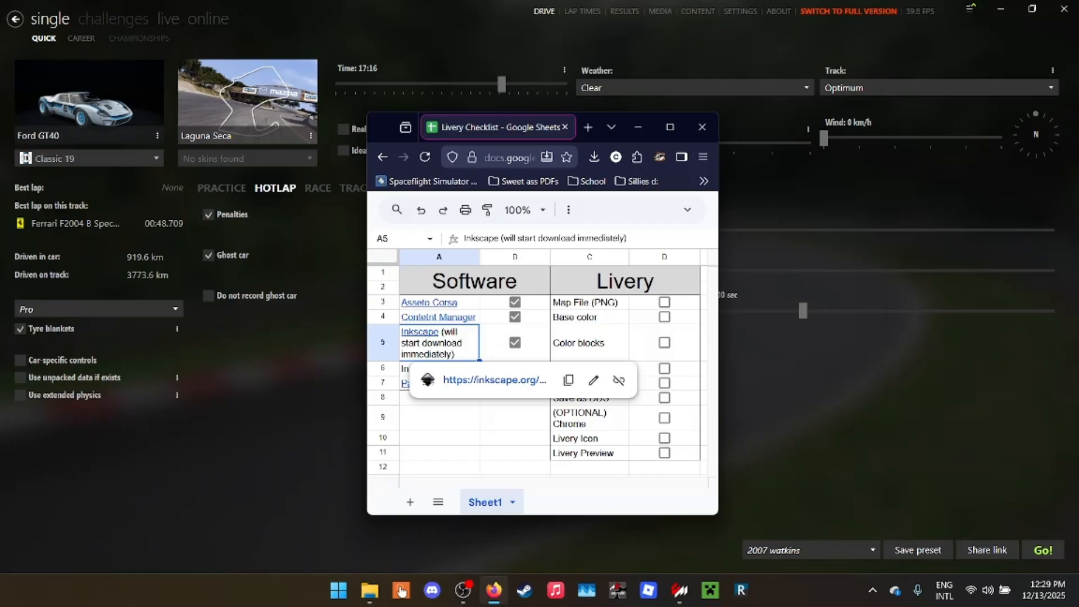
click(439, 398)
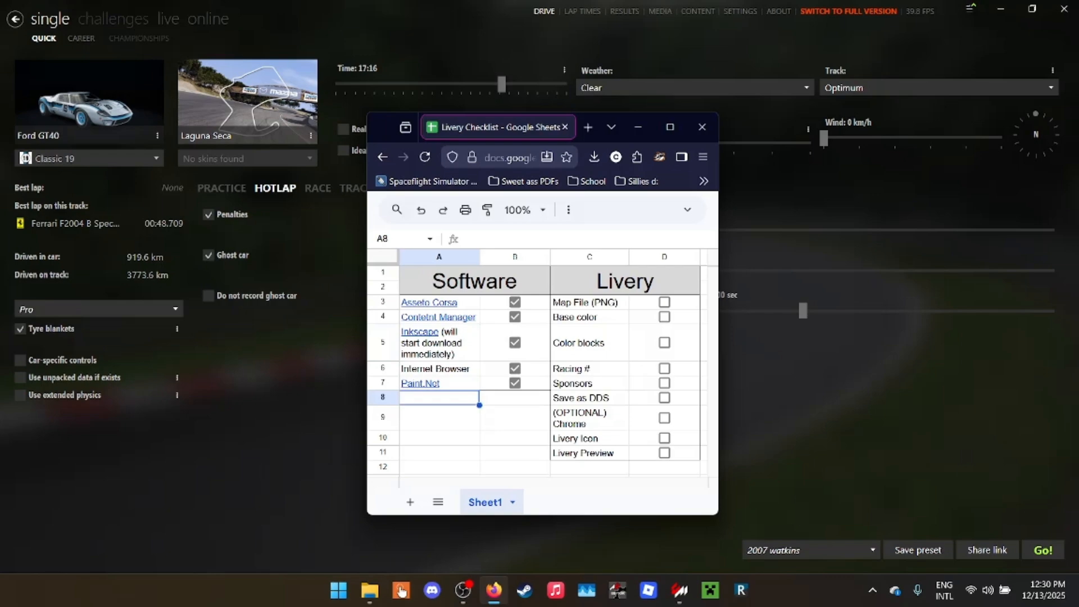
click(439, 418)
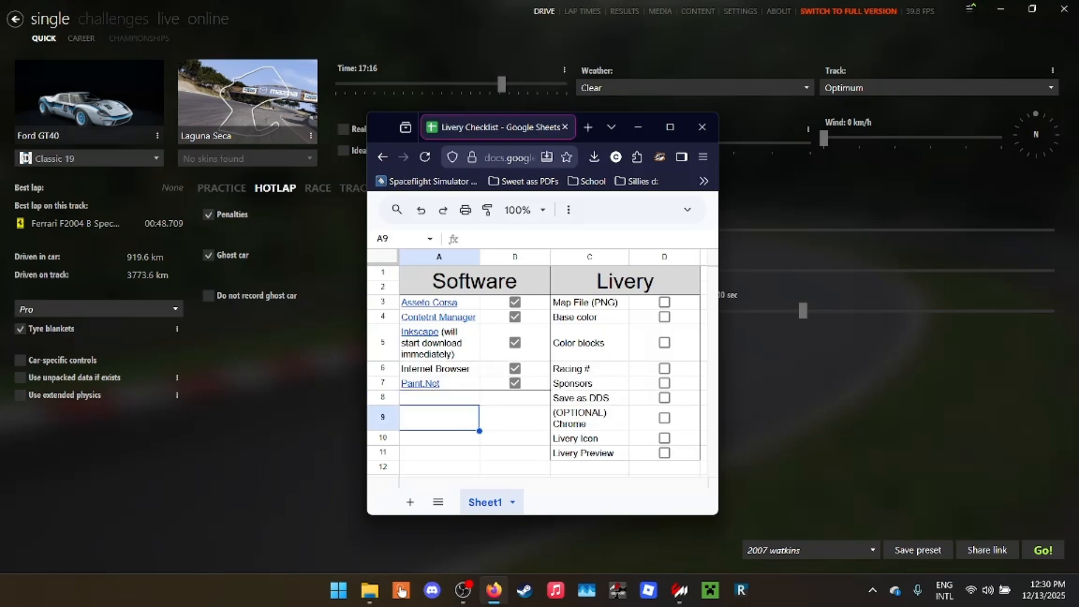
key(Up)
key(Up)
key(Up)
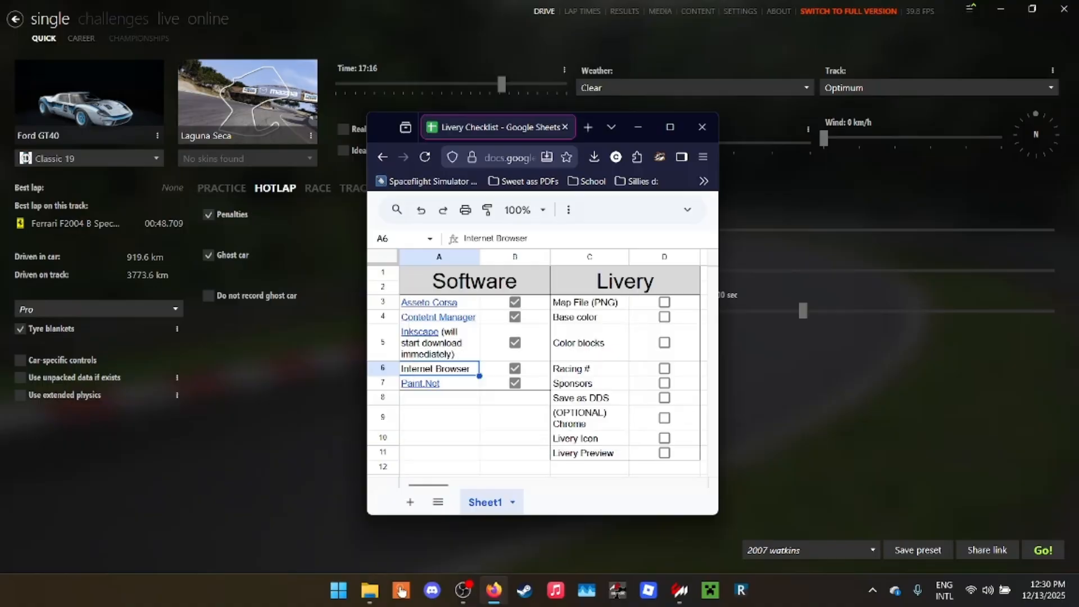
drag(441, 383, 442, 411)
scroll(441, 411, down, 1)
click(441, 396)
scroll(442, 396, up, 1)
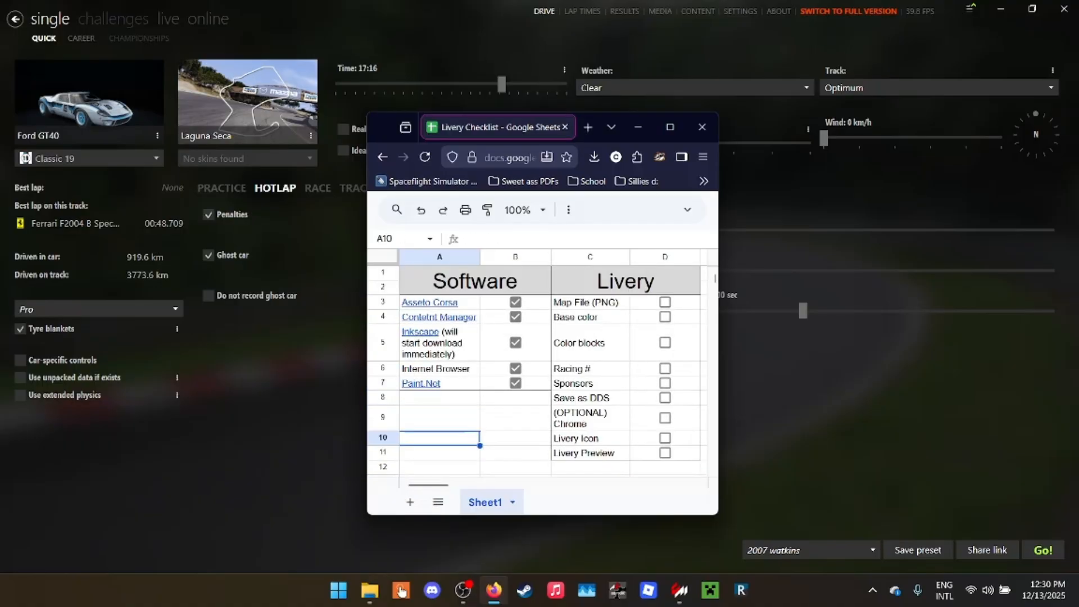
mouse_move(438, 343)
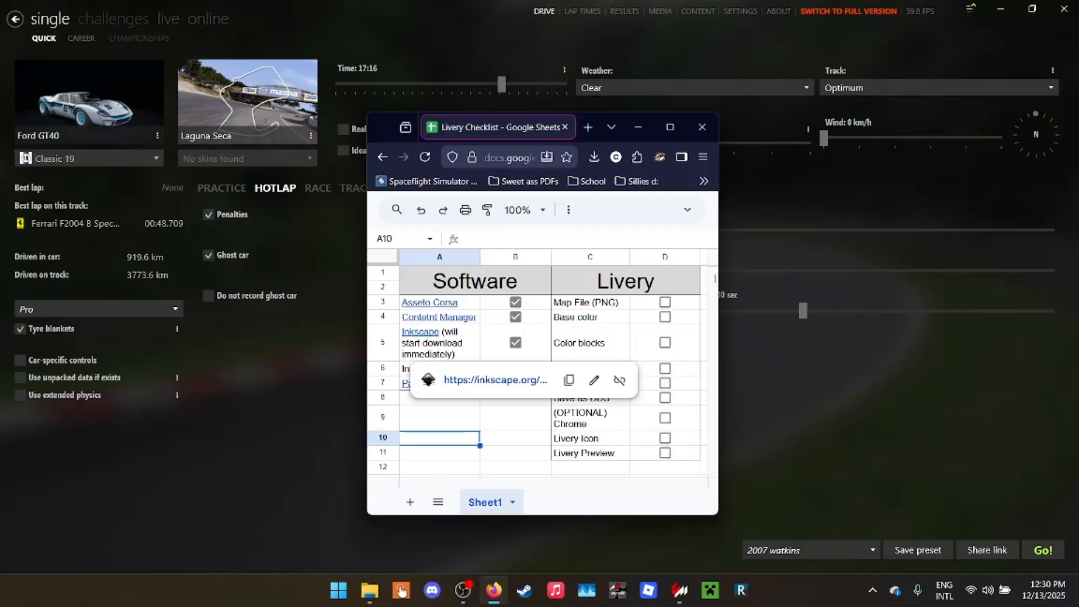
click(441, 418)
click(441, 369)
click(441, 383)
mouse_move(442, 383)
mouse_down()
mouse_move(441, 418)
mouse_move(442, 398)
mouse_up()
click(442, 417)
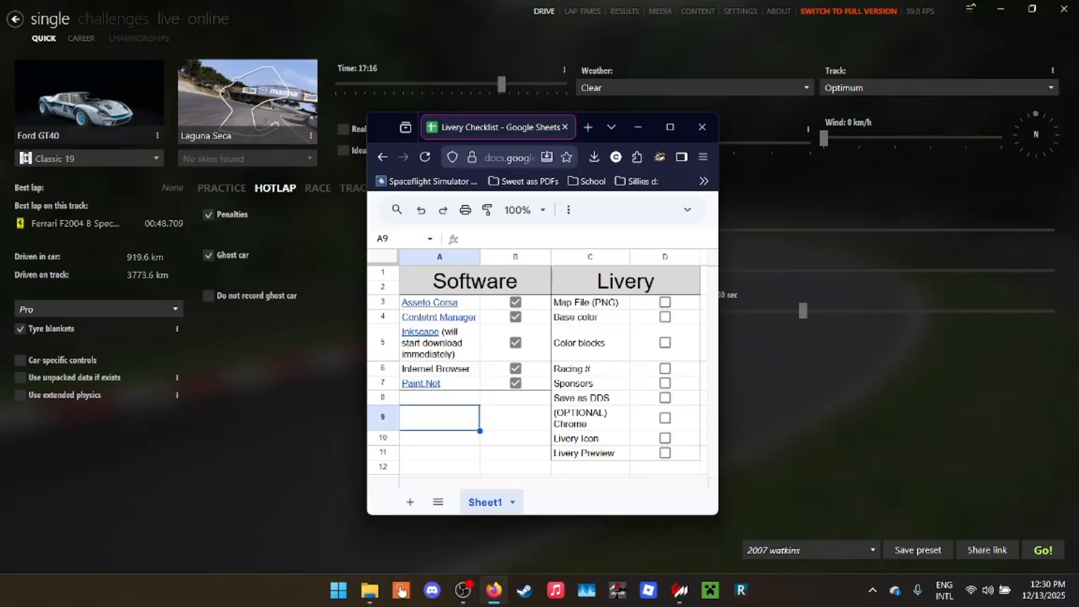
- Review the tasks in the Livery column of the checklist, starting from Map File (PNG)
click(590, 303)
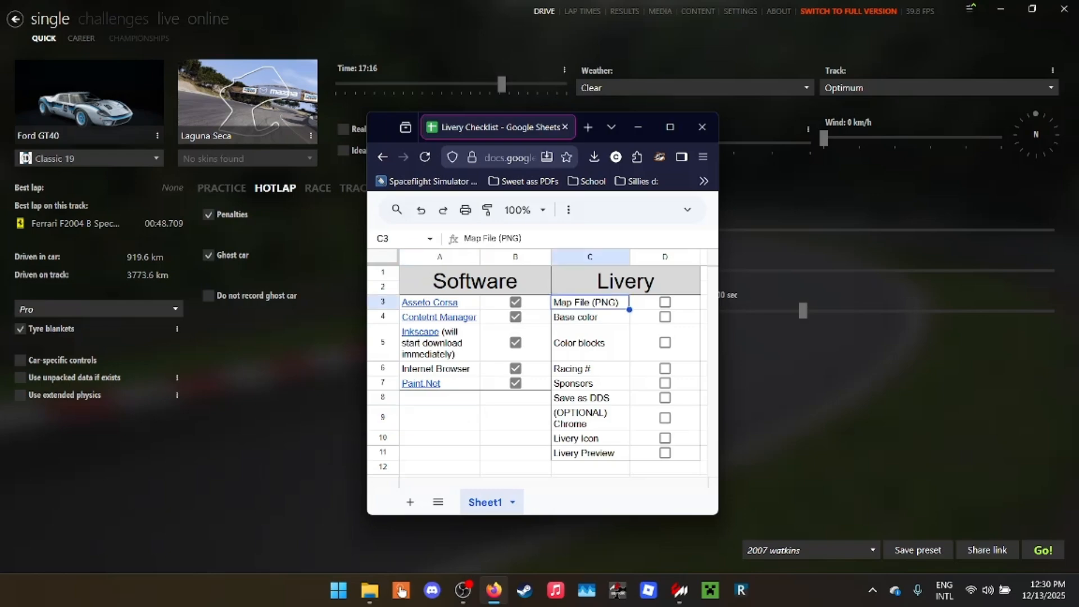
key(Down)
key(Down)
key(Down)
key(Down)
key(Down)
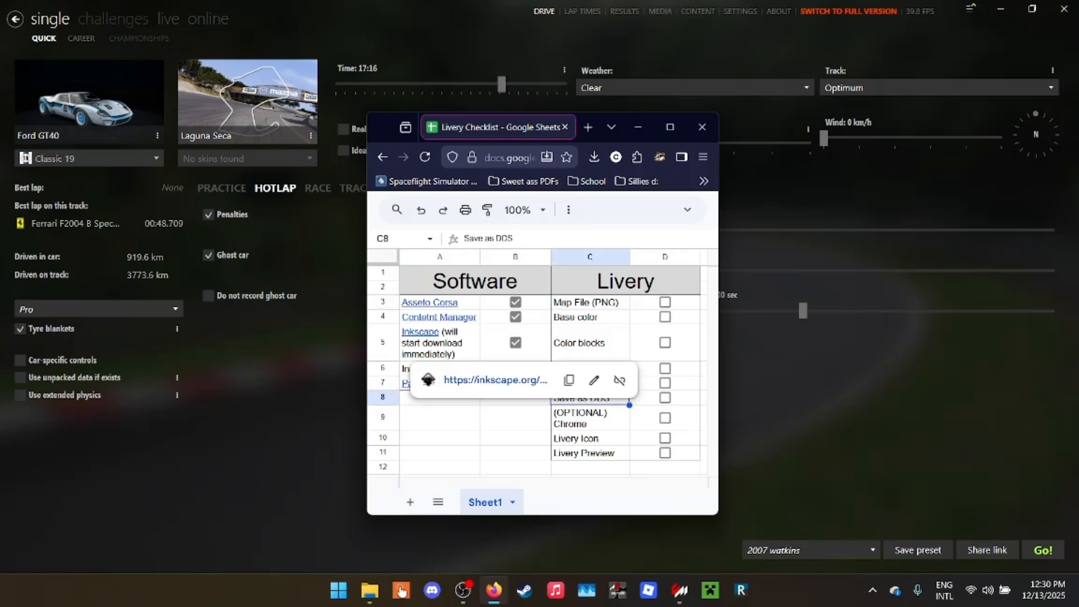
mouse_move(89, 101)
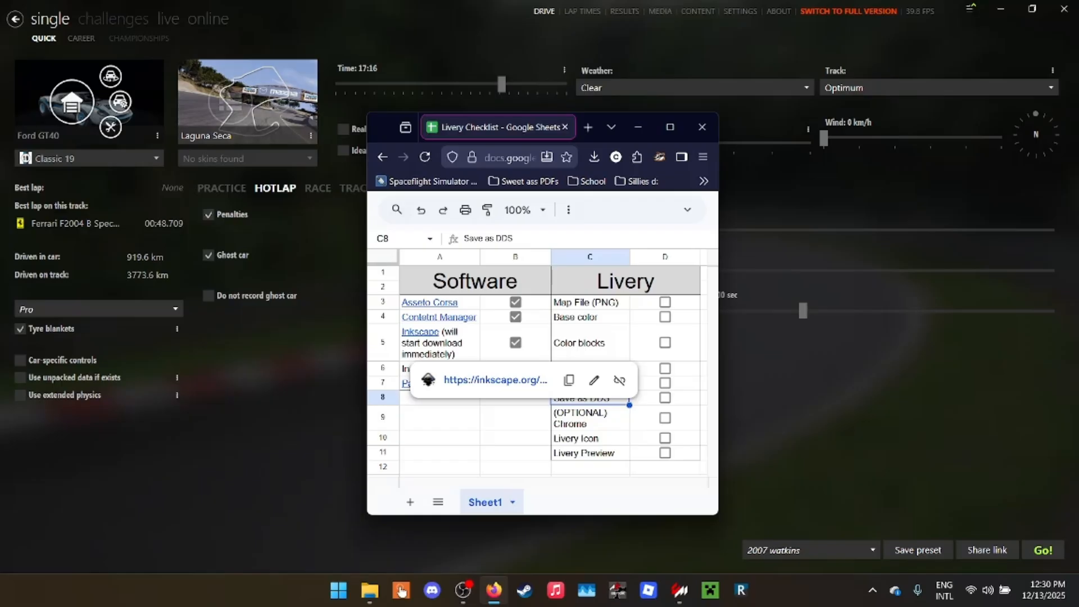
click(440, 438)
click(439, 417)
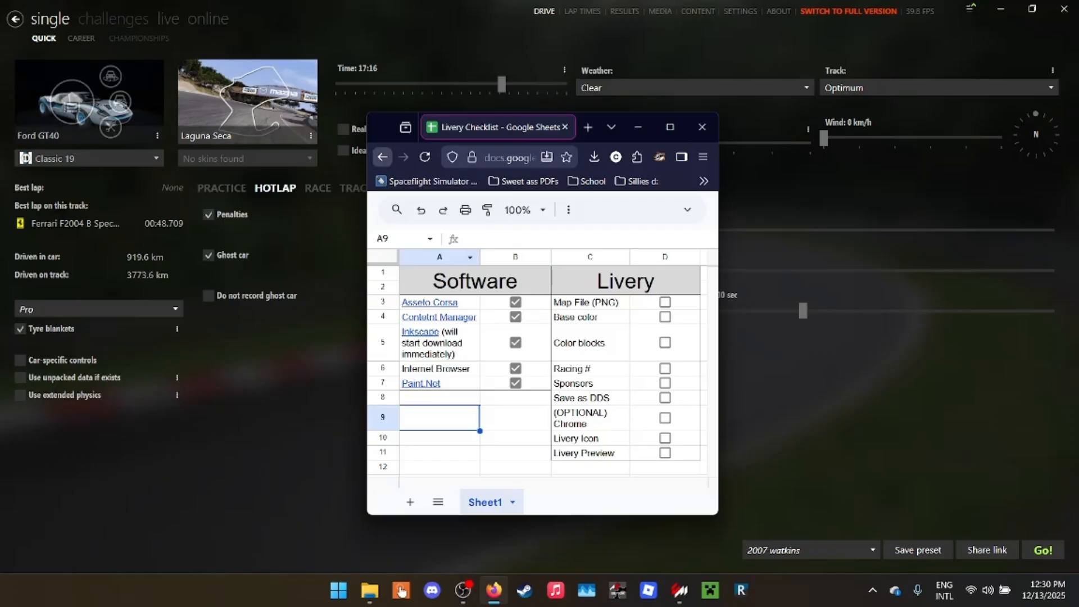
- Switch to Content Manager, open the Ford GT40's content page, and bring up the car's showroom window
drag(384, 128, 654, 158)
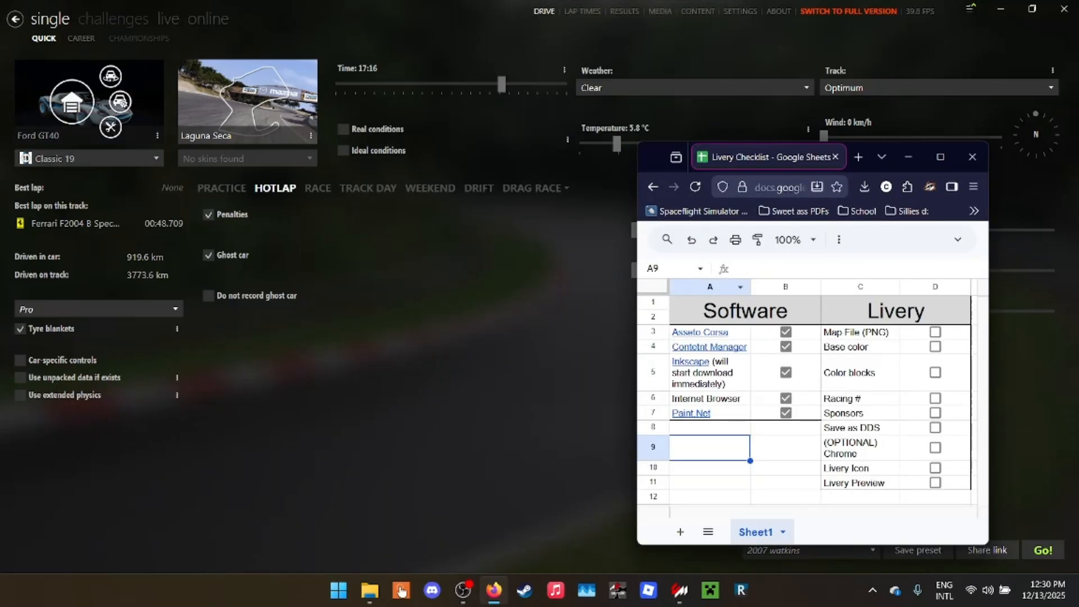
right_click(62, 81)
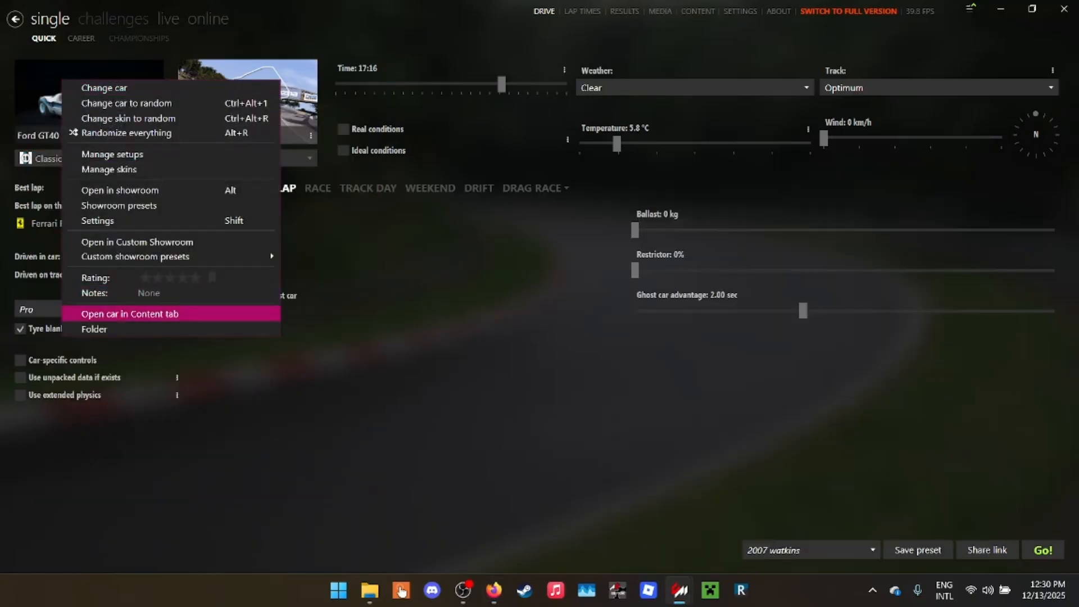
click(214, 313)
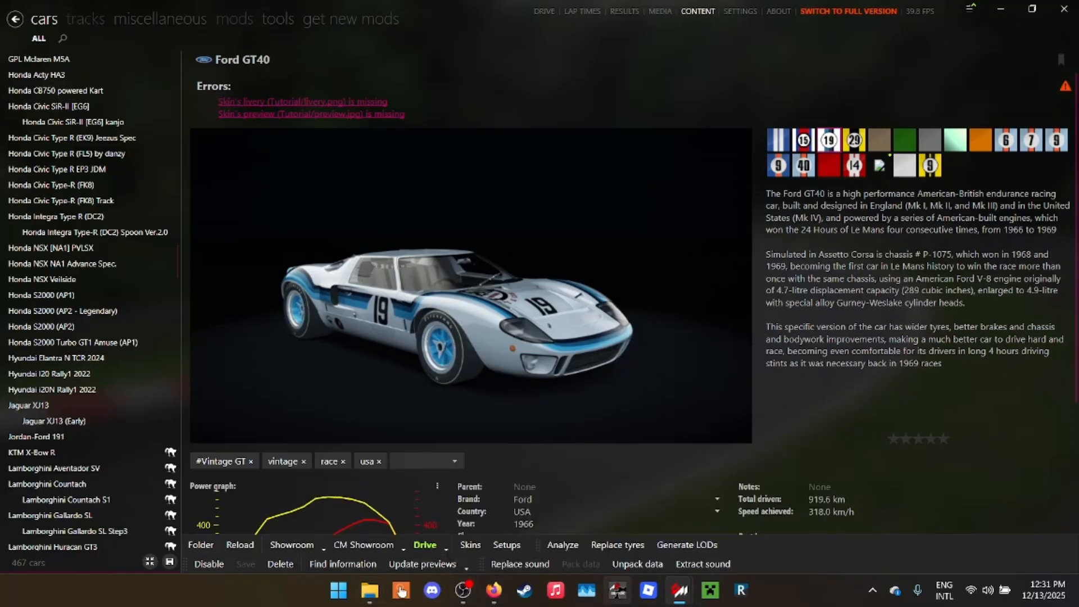
mouse_move(680, 590)
click(755, 520)
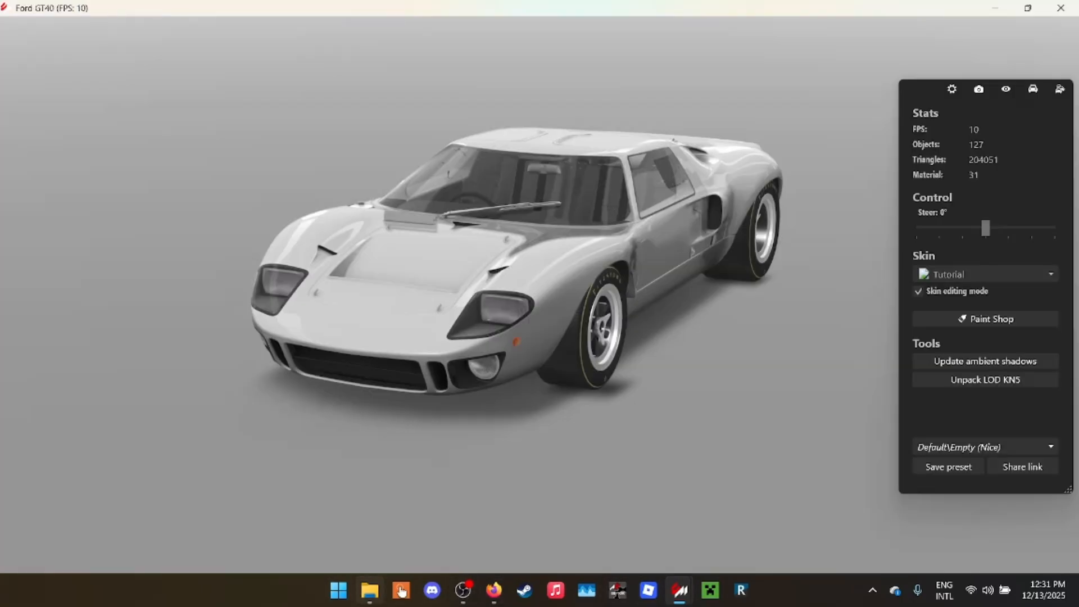
- Switch to File Explorer and open the skins folder inside the ks_ford_gt40 car folder
click(369, 590)
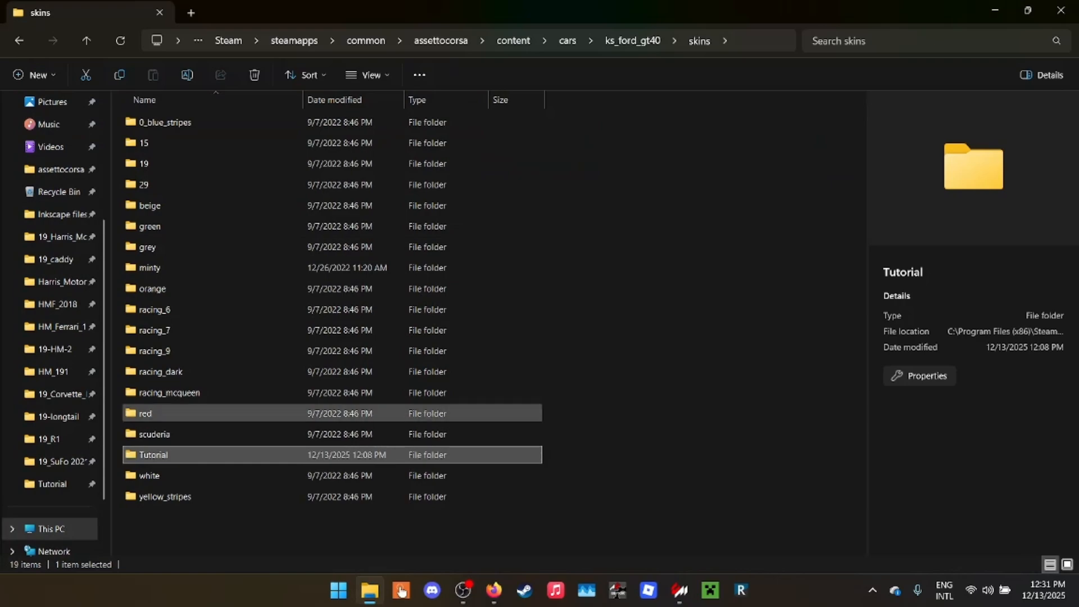
click(562, 523)
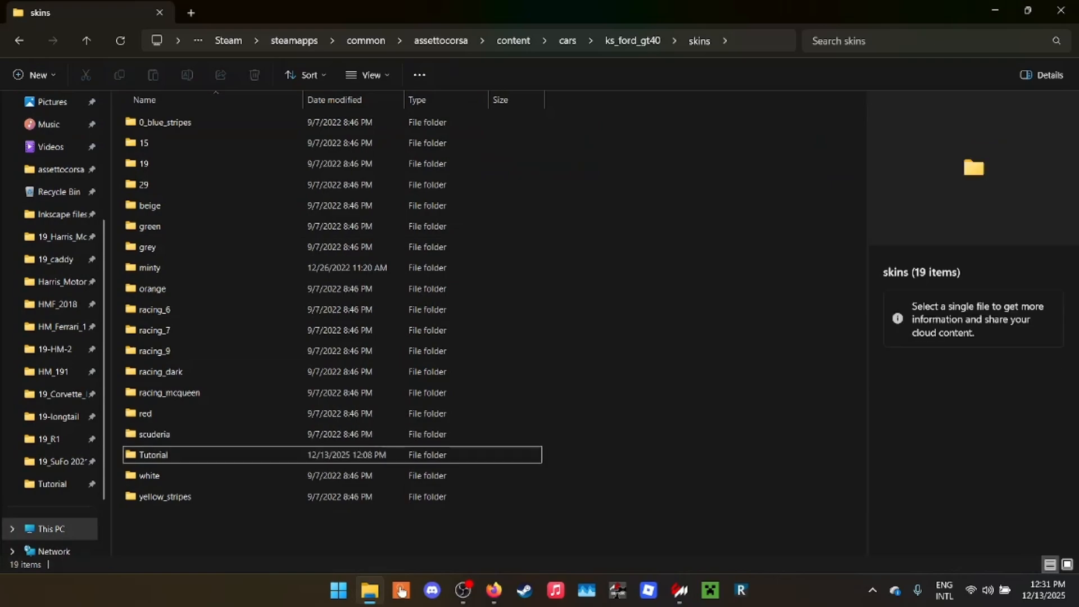
click(632, 41)
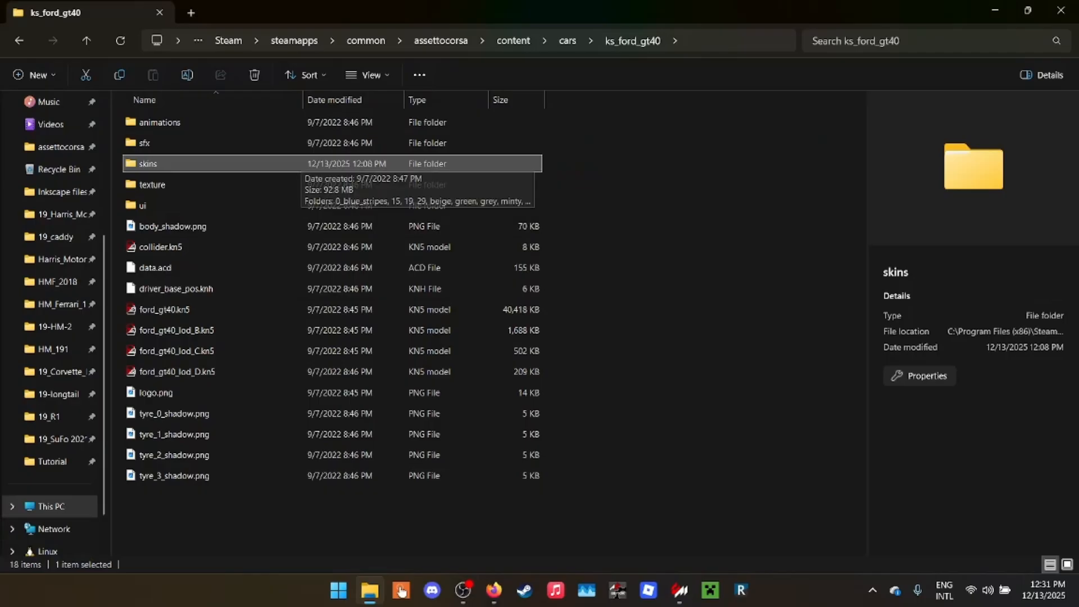
double_click(298, 163)
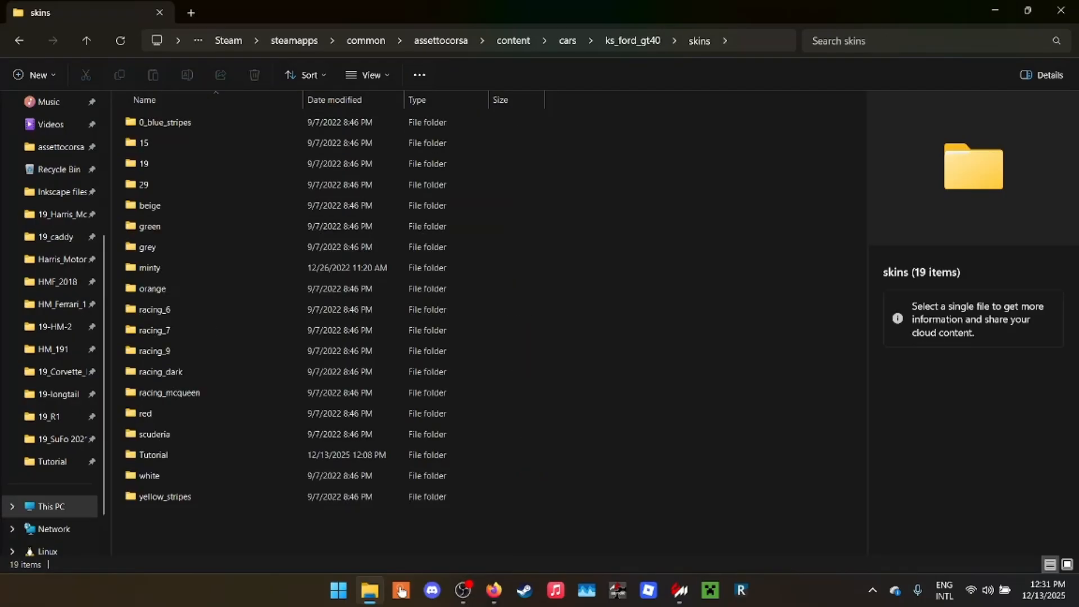
right_click(684, 189)
mouse_move(730, 388)
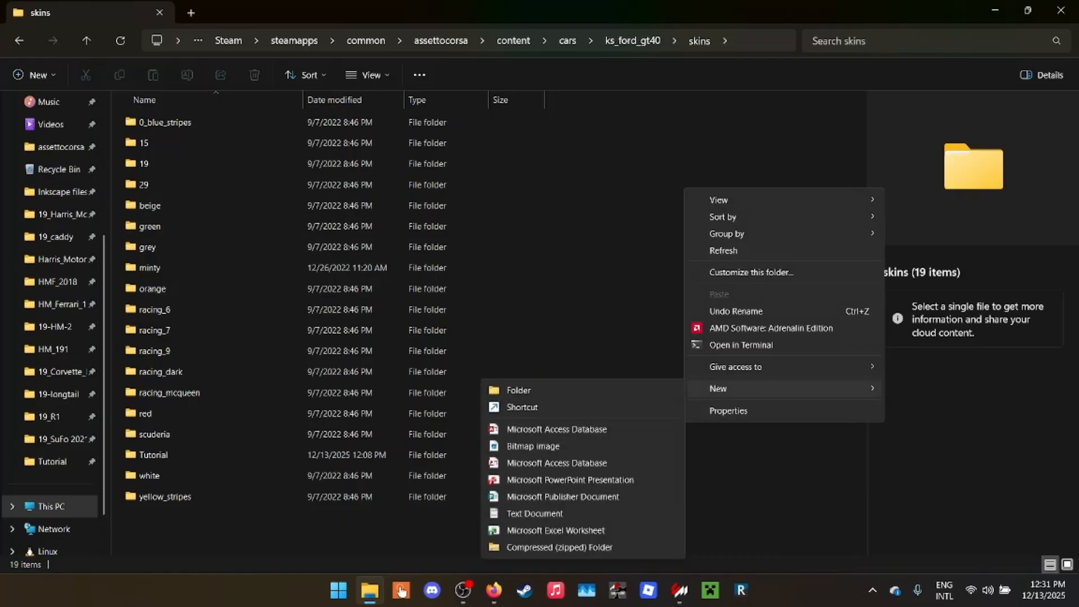
click(315, 455)
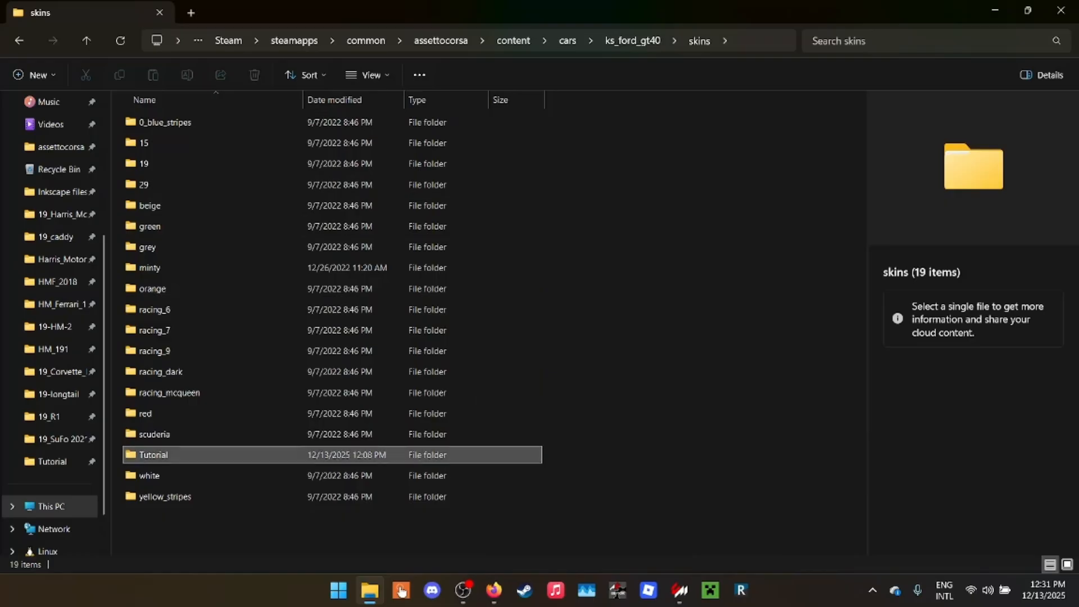
- Open the Tutorial skin folder and minimize File Explorer to return to the car showroom
double_click(315, 454)
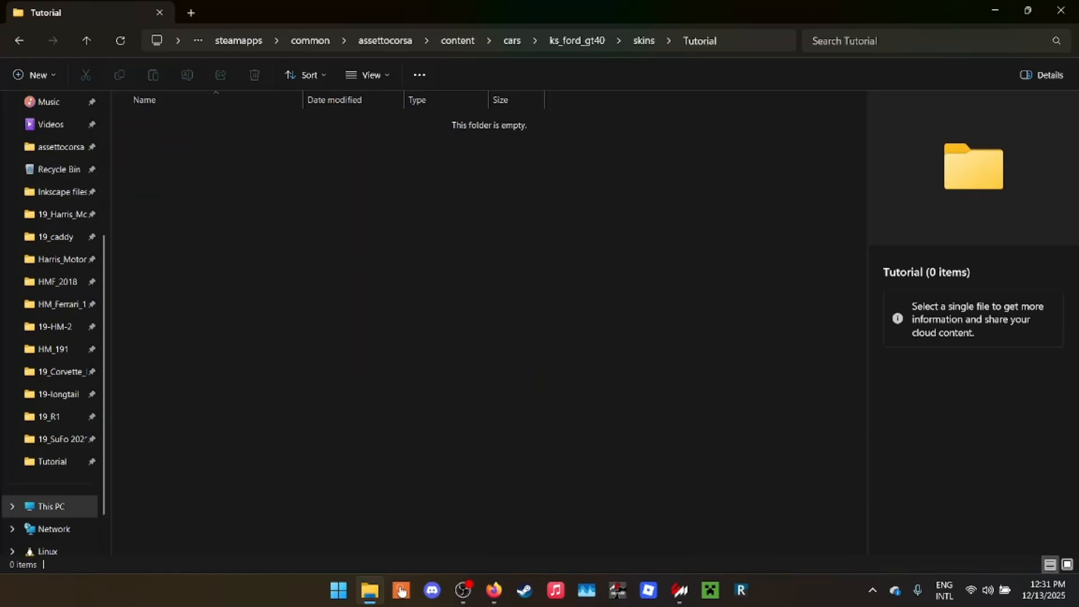
drag(585, 13, 434, 236)
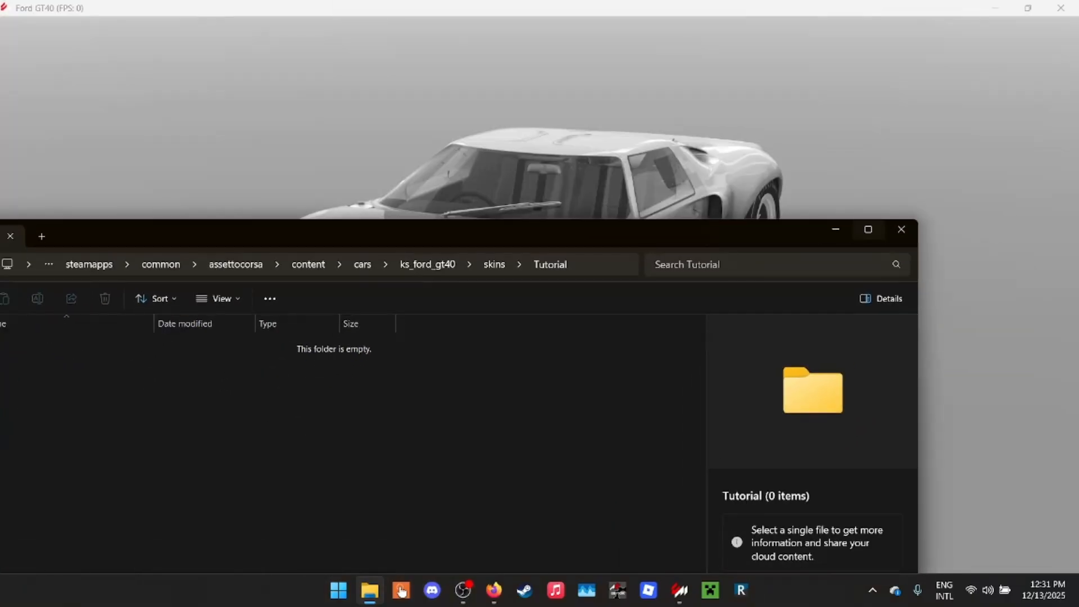
click(835, 229)
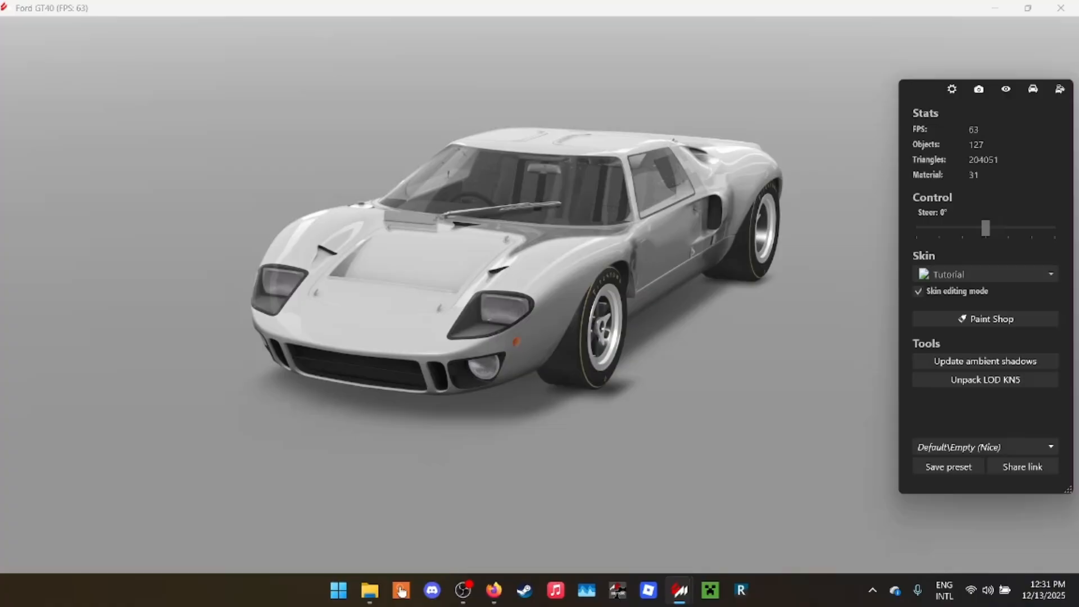
- Arrange the Ford GT40 showroom and the livery checklist side by side, giving the showroom about two thirds of the screen
drag(477, 270, 624, 320)
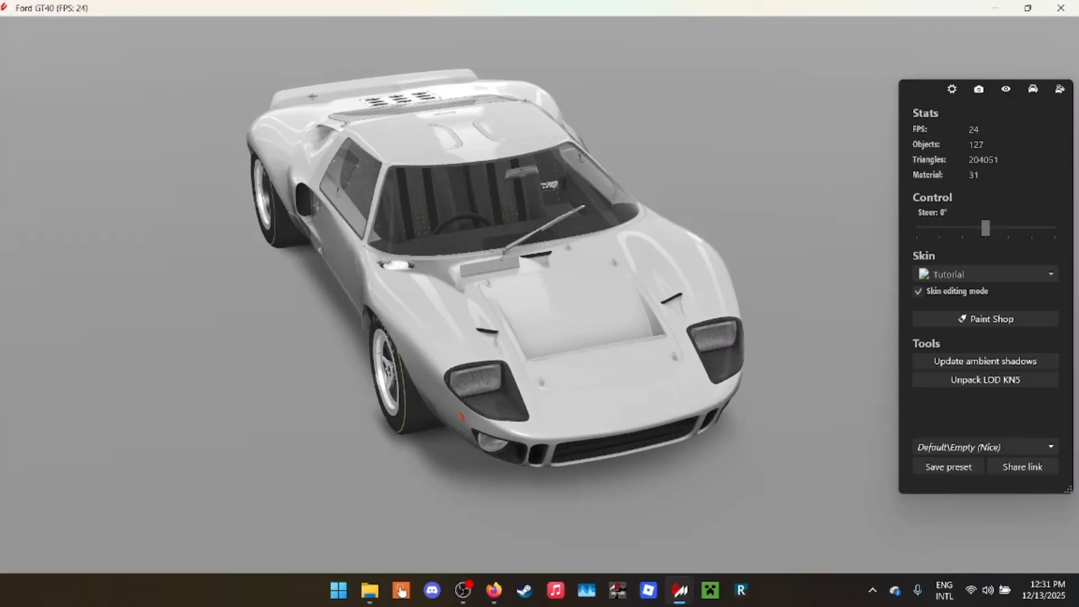
click(493, 590)
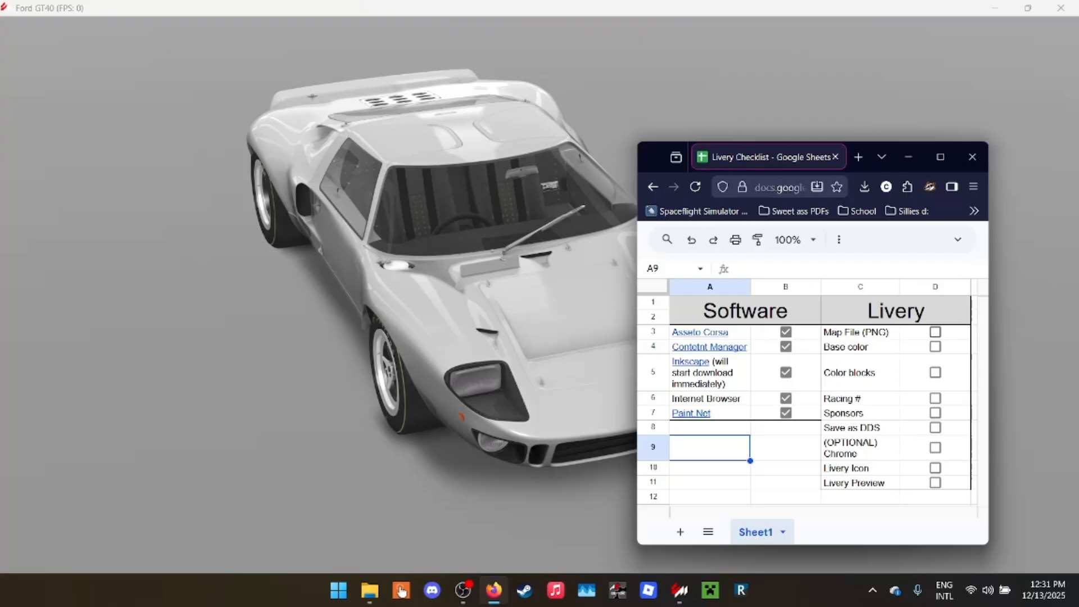
click(860, 332)
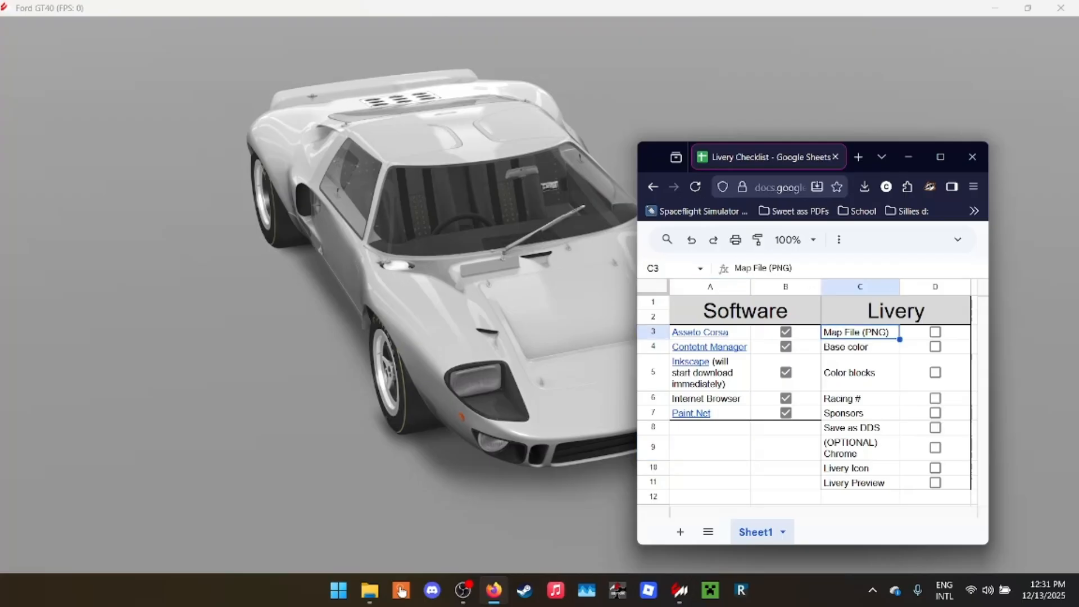
drag(478, 8, 0, 50)
click(679, 213)
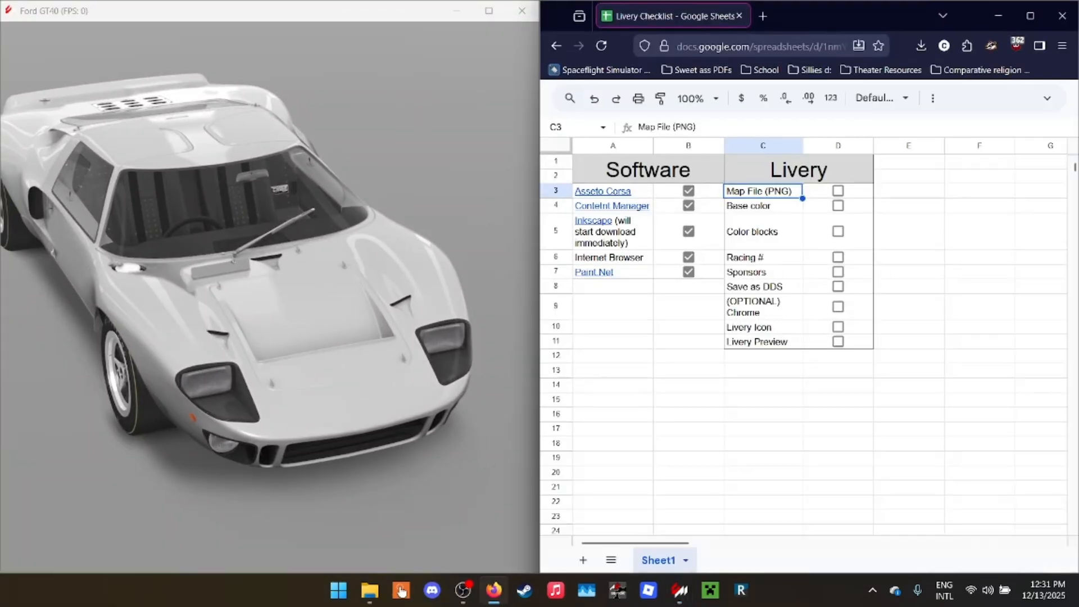
drag(539, 281, 706, 281)
drag(393, 303, 483, 270)
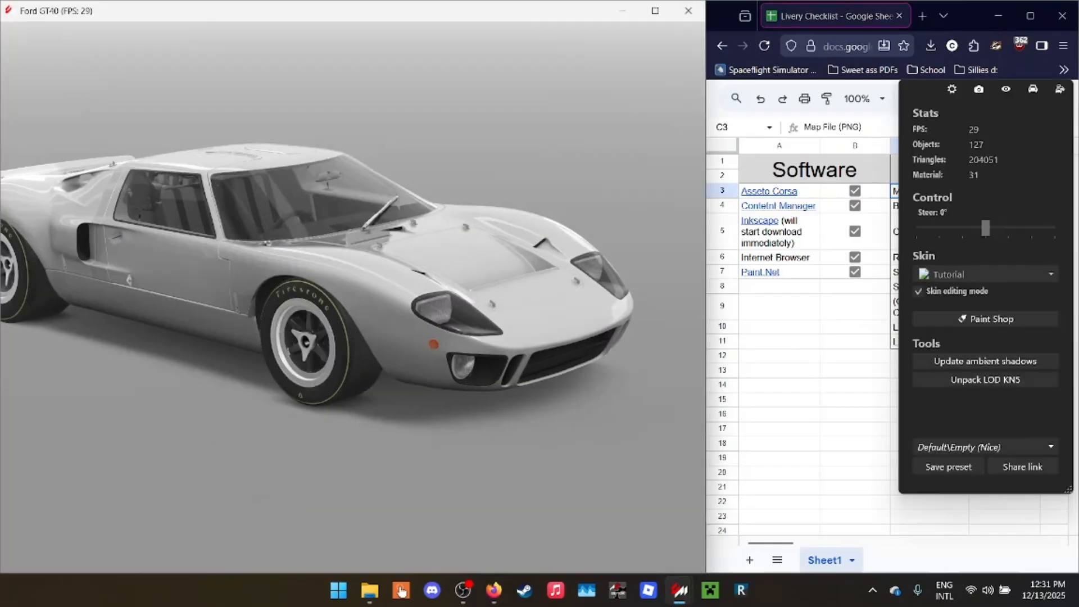
- Select the GT40's main exterior body mesh instead of the door and open its txDiffuse texture details
click(179, 268)
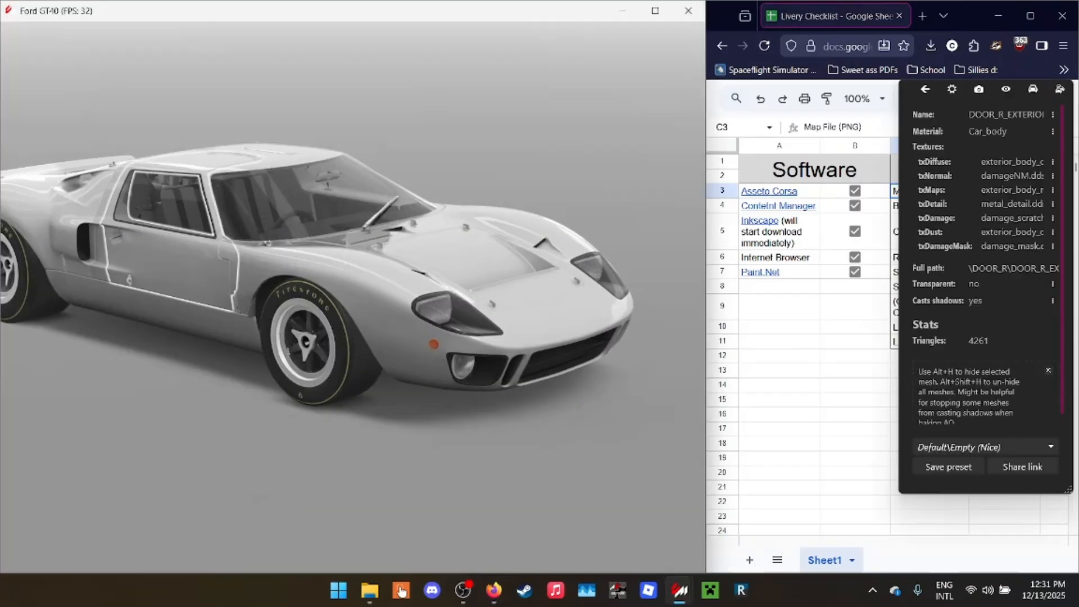
click(925, 89)
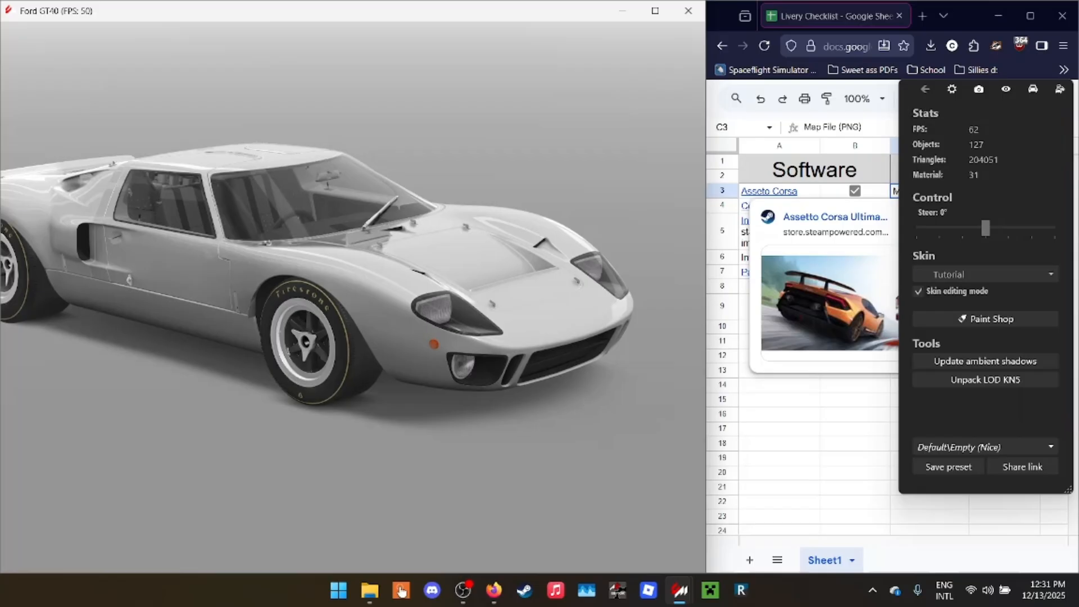
click(371, 270)
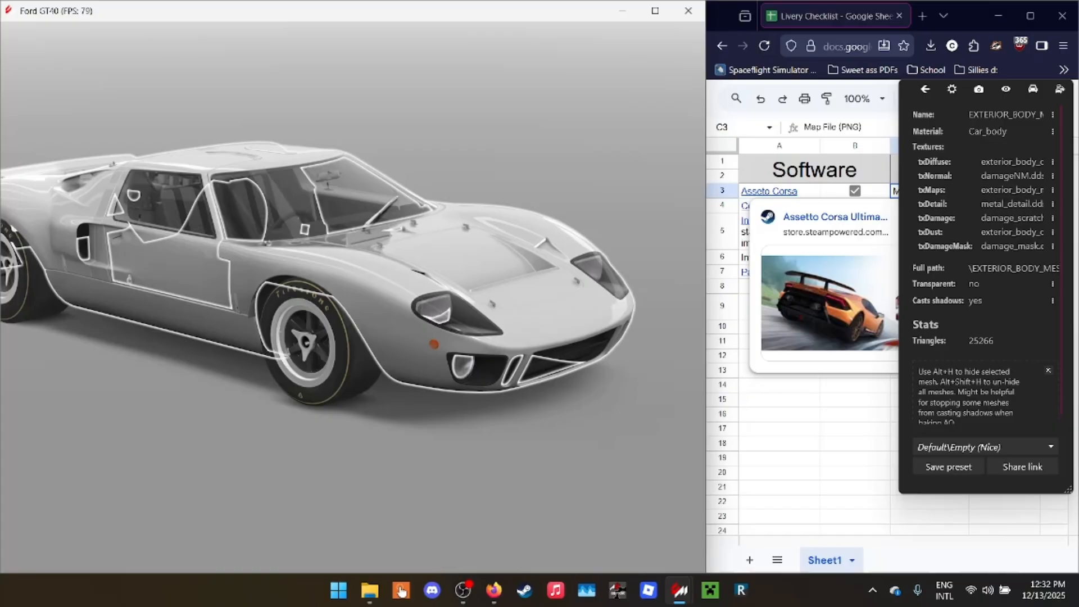
click(1052, 162)
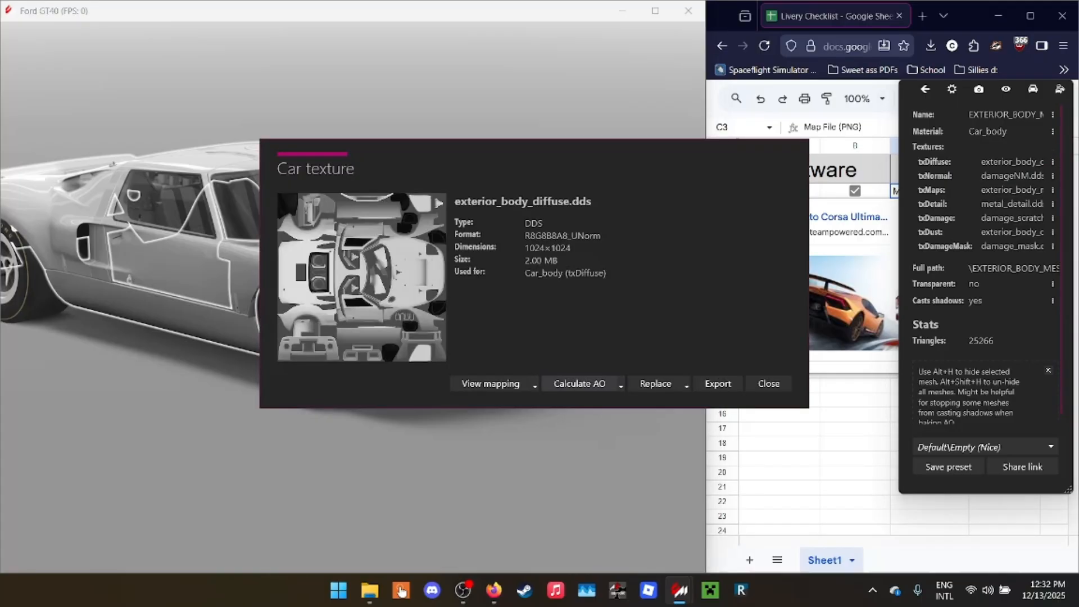
click(620, 385)
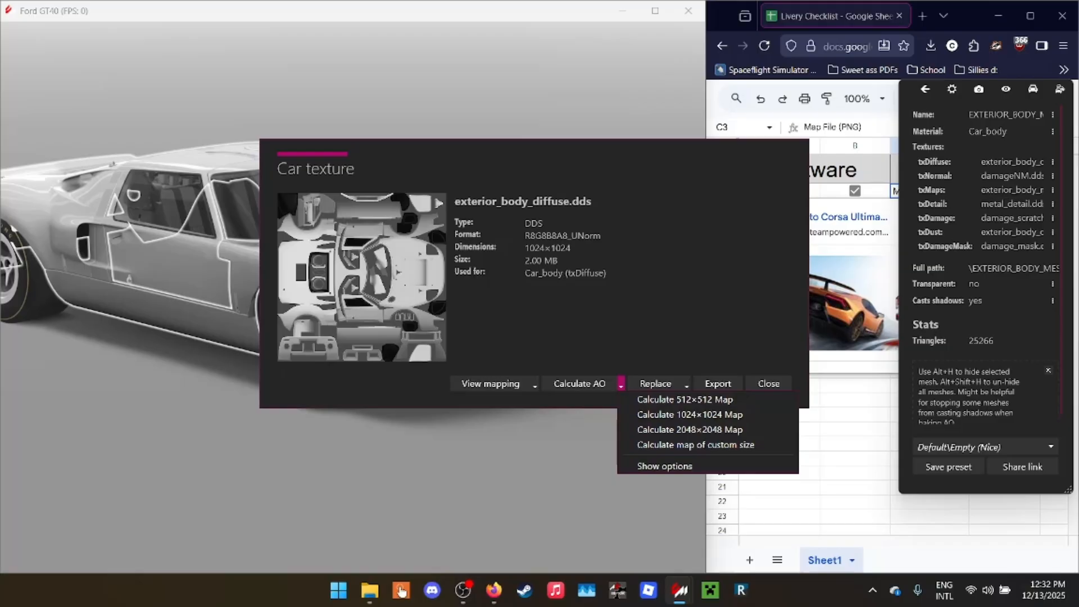
key(Escape)
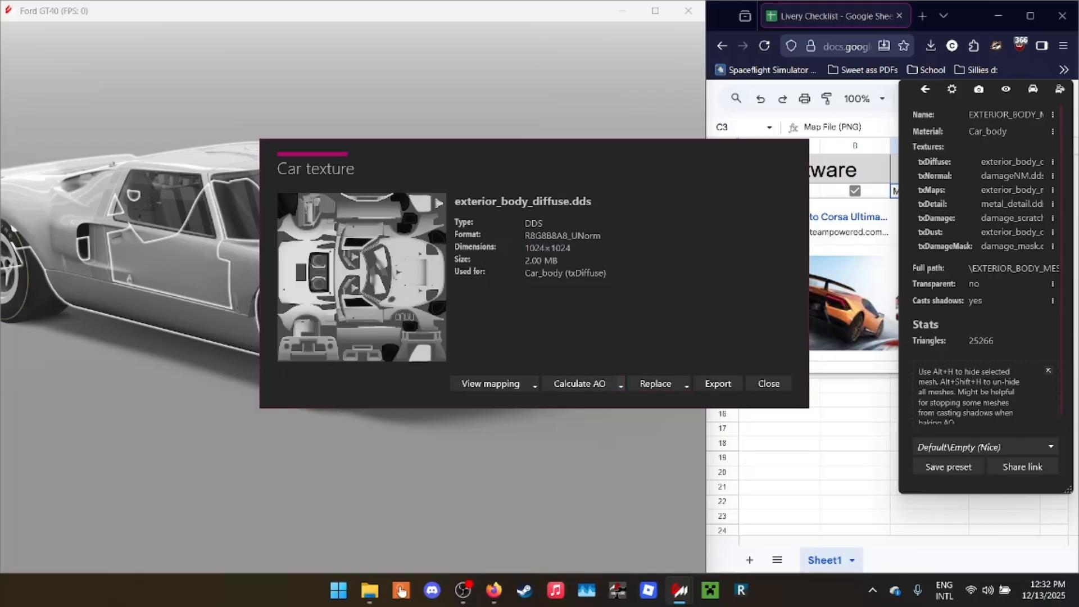
click(621, 384)
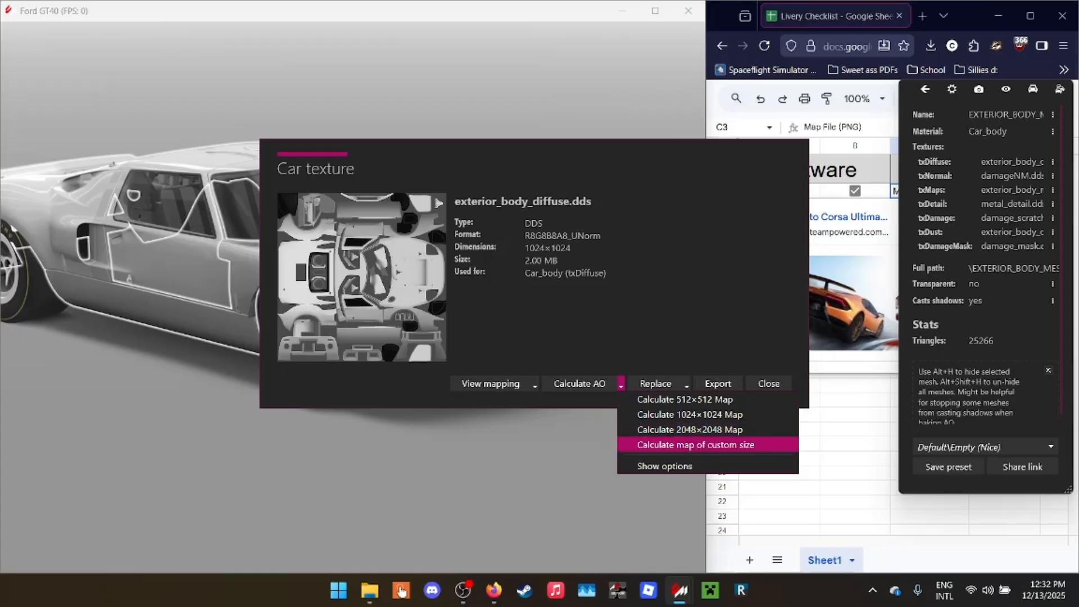
click(696, 445)
drag(539, 249, 642, 345)
click(444, 396)
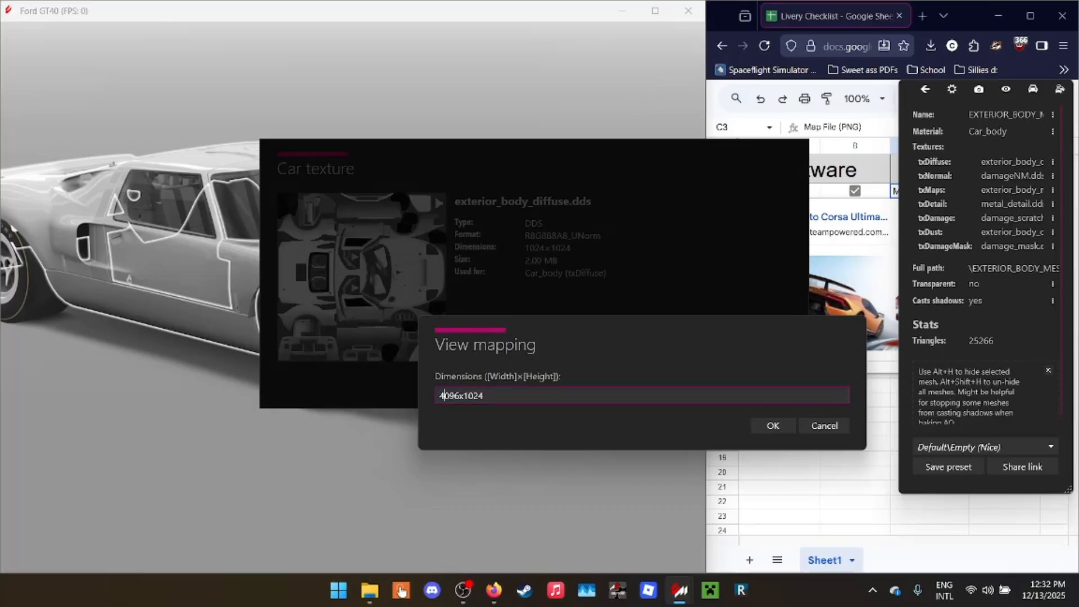
key(Return)
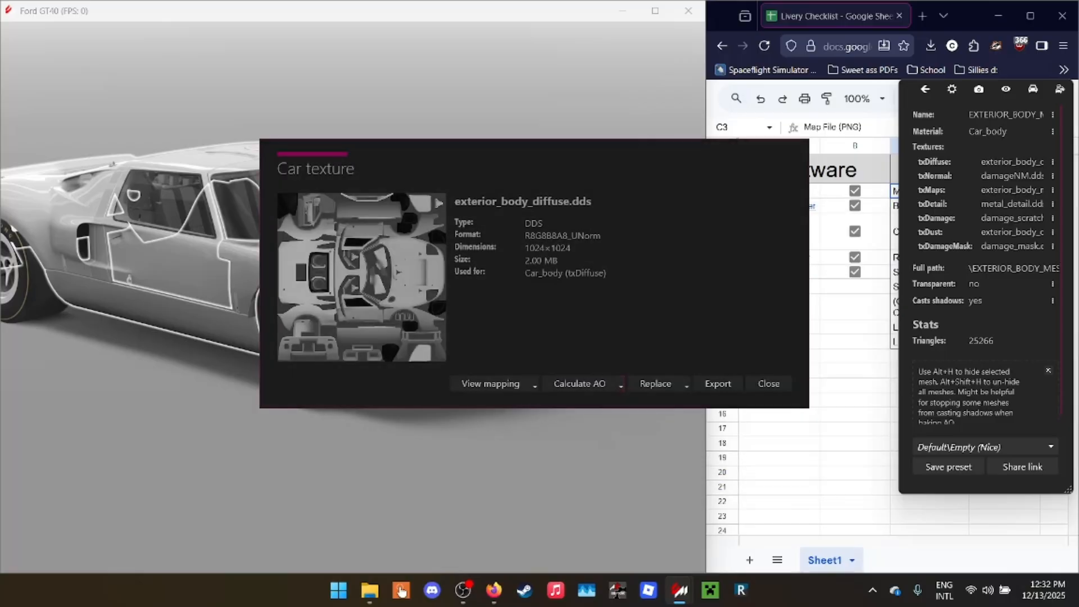
- Calculate a 1024×1024 ambient occlusion map for the exterior body diffuse texture
click(620, 383)
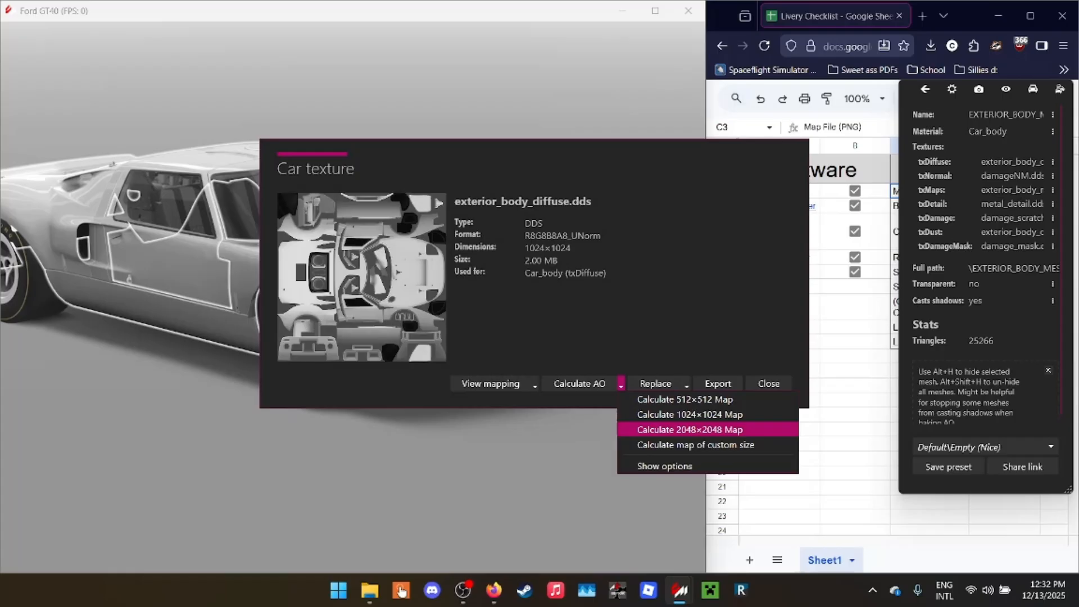
click(690, 414)
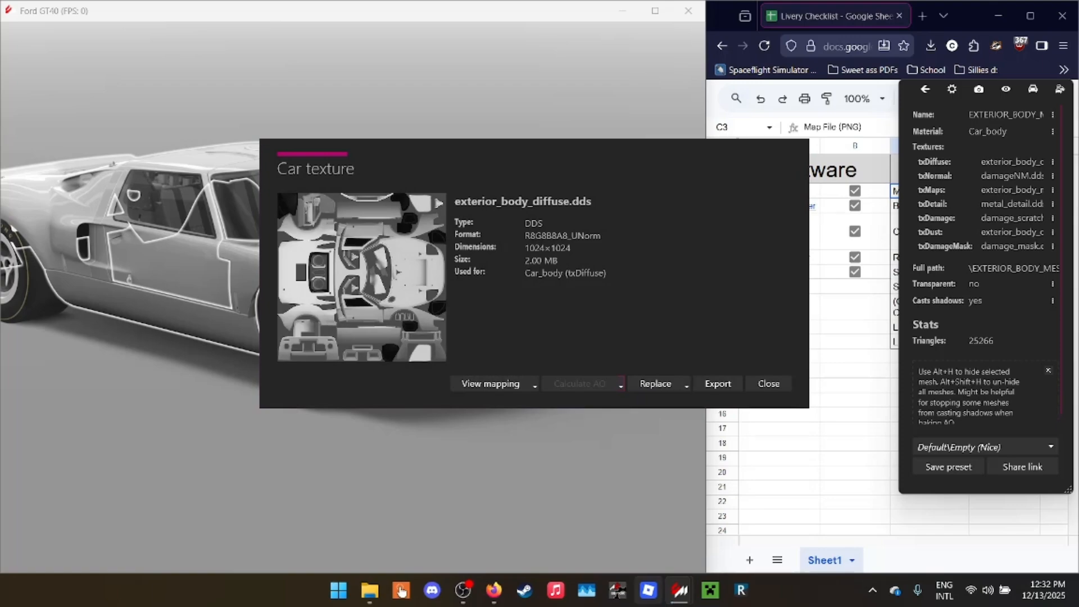
mouse_move(679, 590)
mouse_move(883, 520)
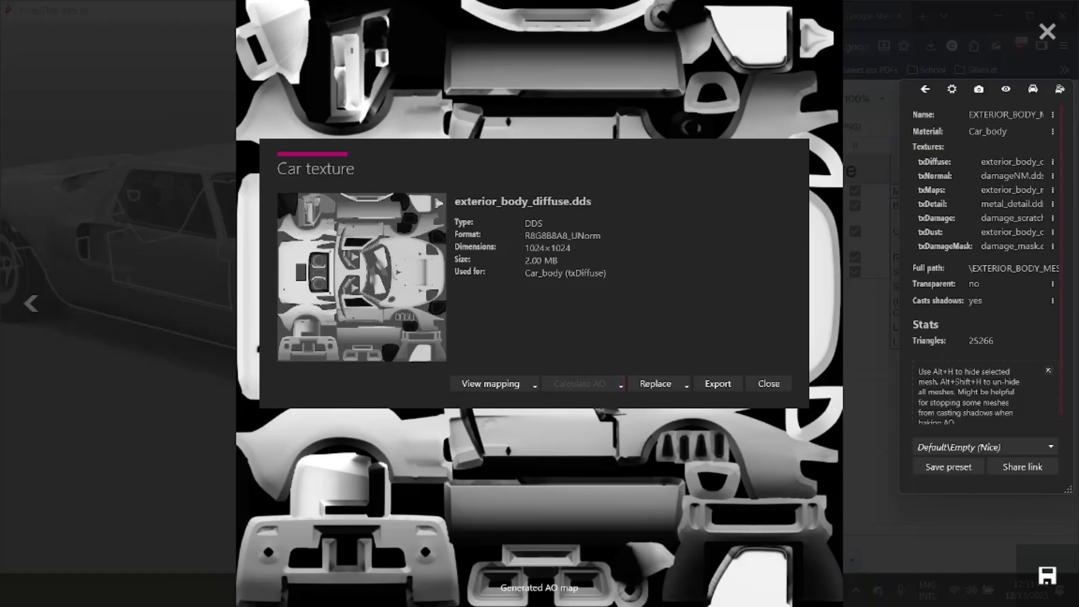
- Save the generated AO map in the Tutorial folder inside skins as the PNG file exterior_body_diffuse.png
click(1047, 575)
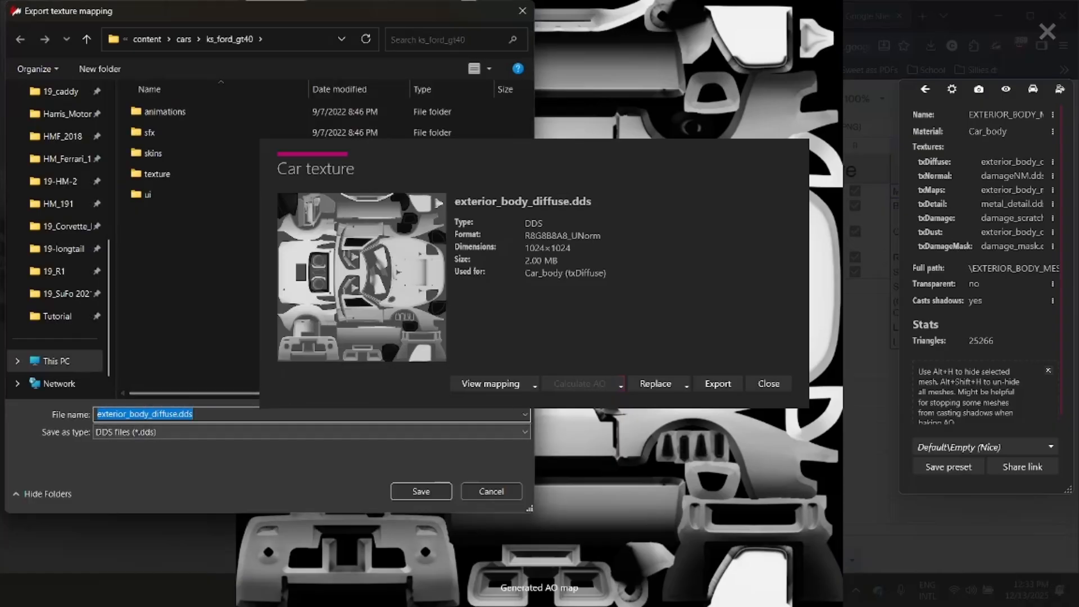
double_click(153, 152)
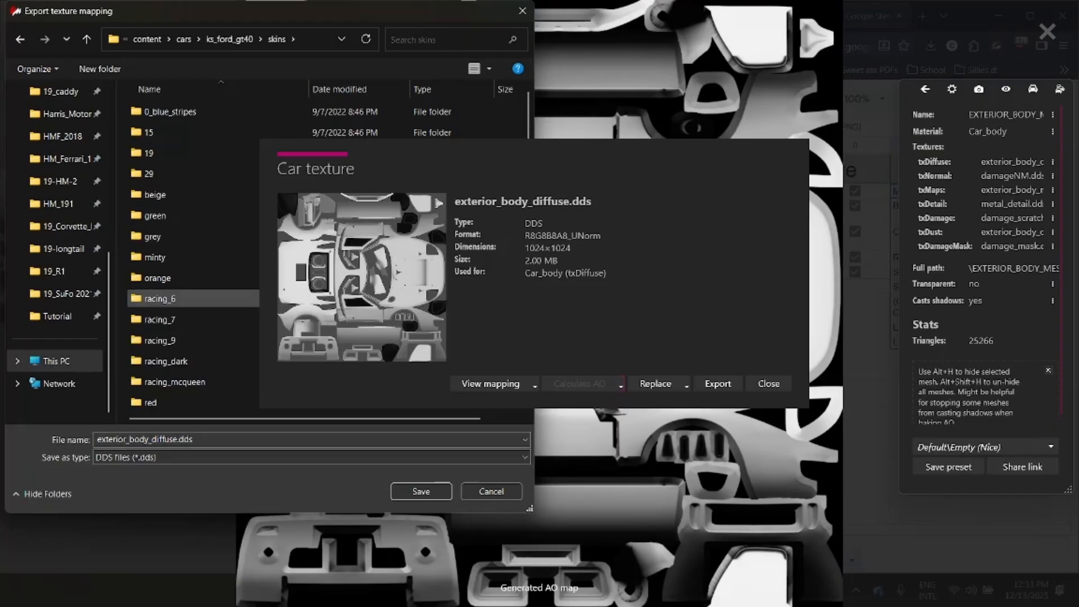
double_click(158, 363)
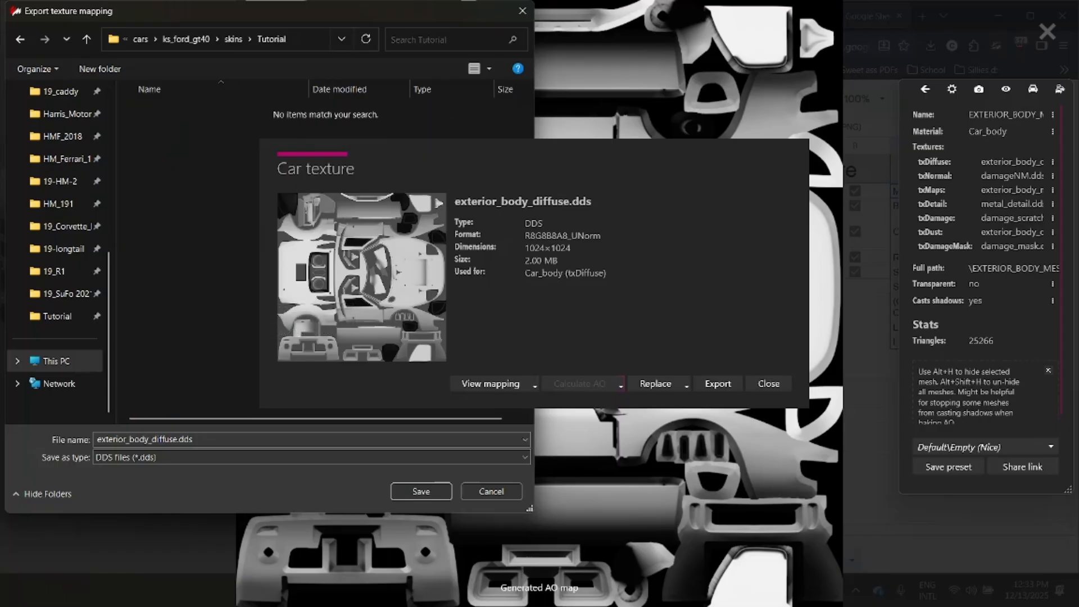
click(236, 457)
click(225, 494)
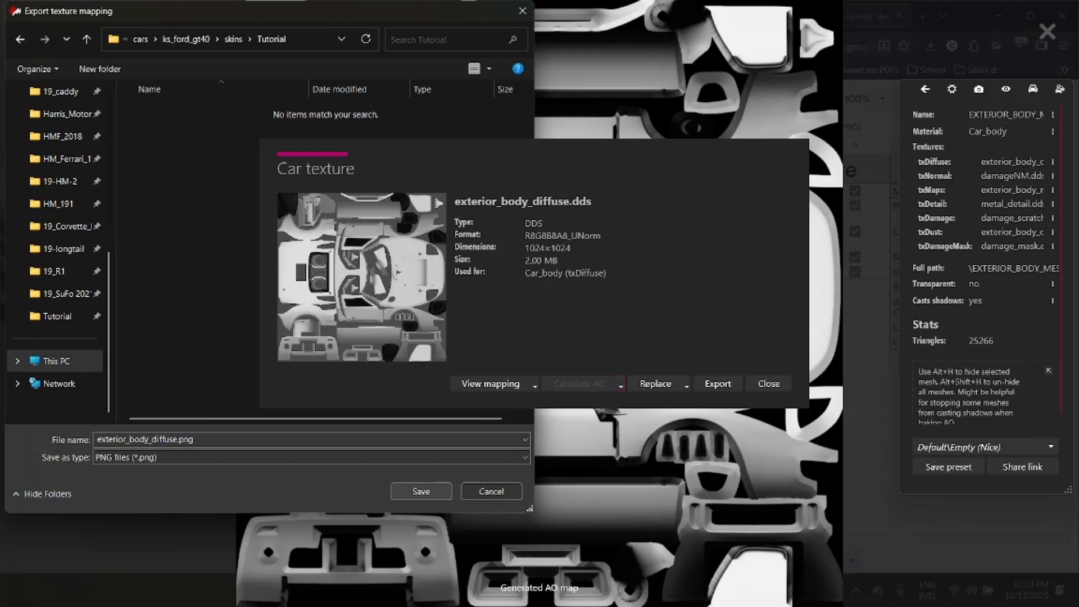
key(Return)
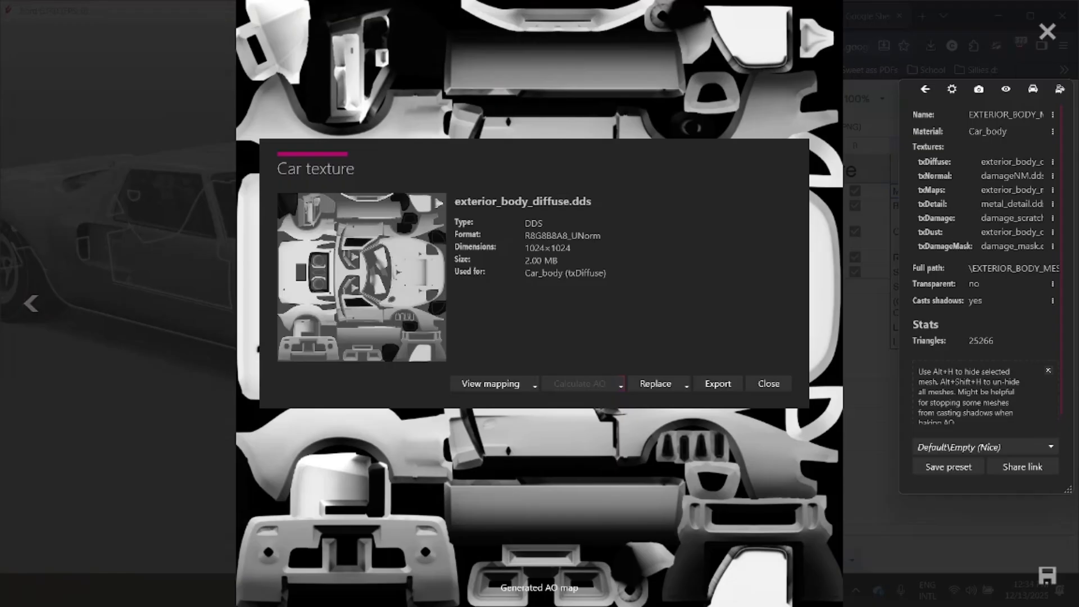
- Close the AO map preview and the car texture details, and deselect the body mesh
right_click(1034, 40)
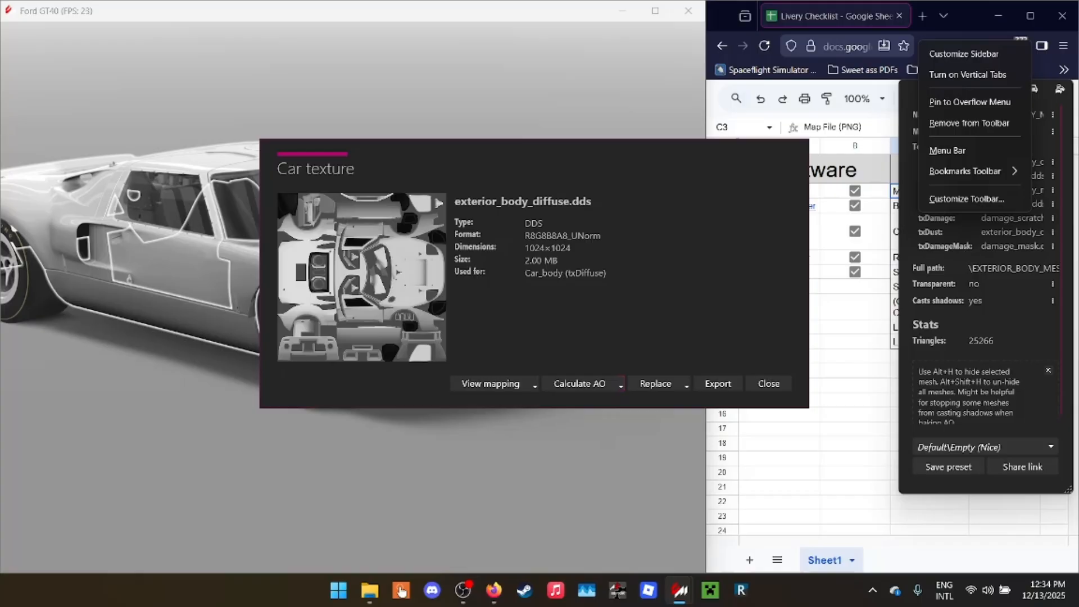
key(Escape)
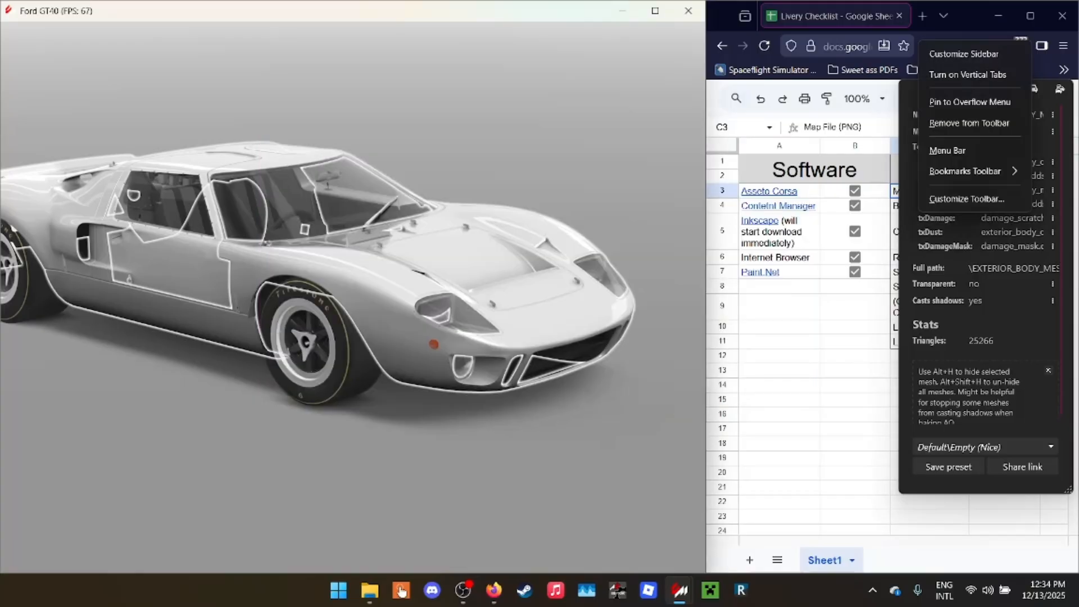
click(427, 130)
drag(427, 130, 348, 163)
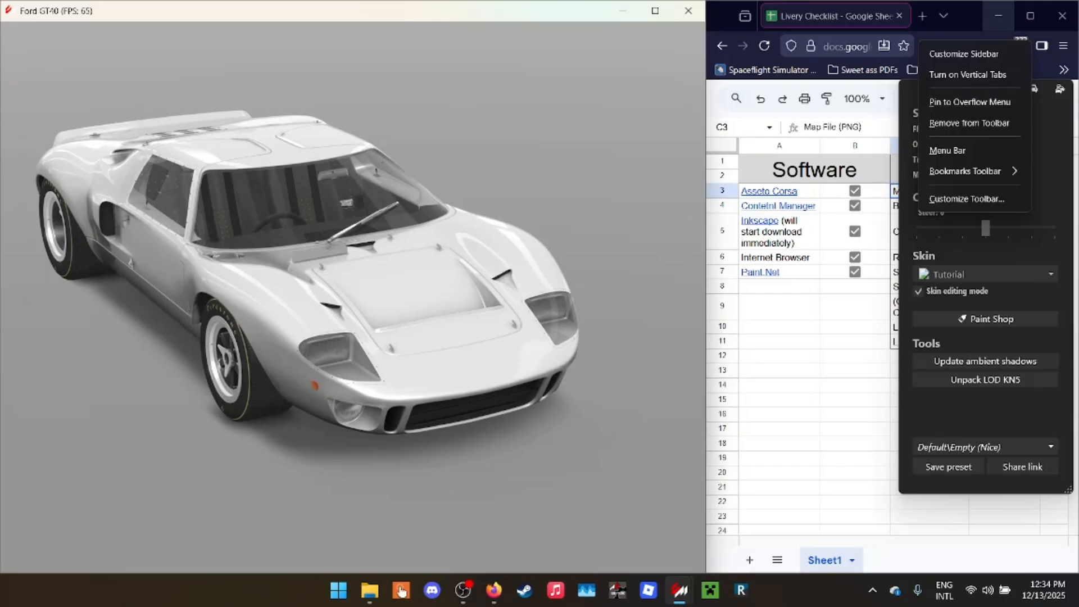
- Minimize the livery checklist, the GT40 showroom and Content Manager to reach the desktop
click(999, 16)
click(622, 10)
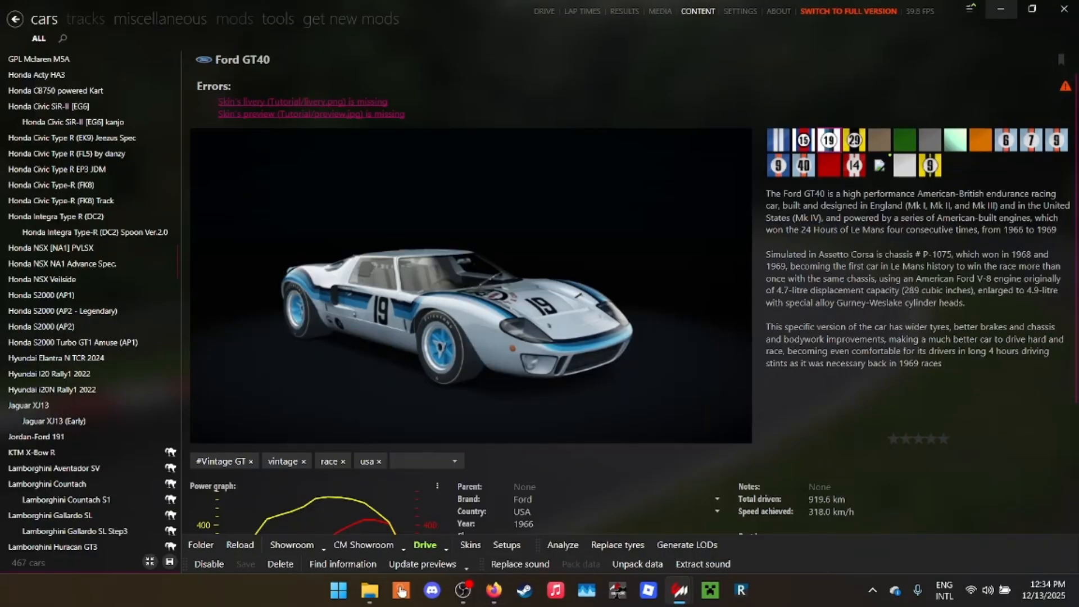
click(1001, 9)
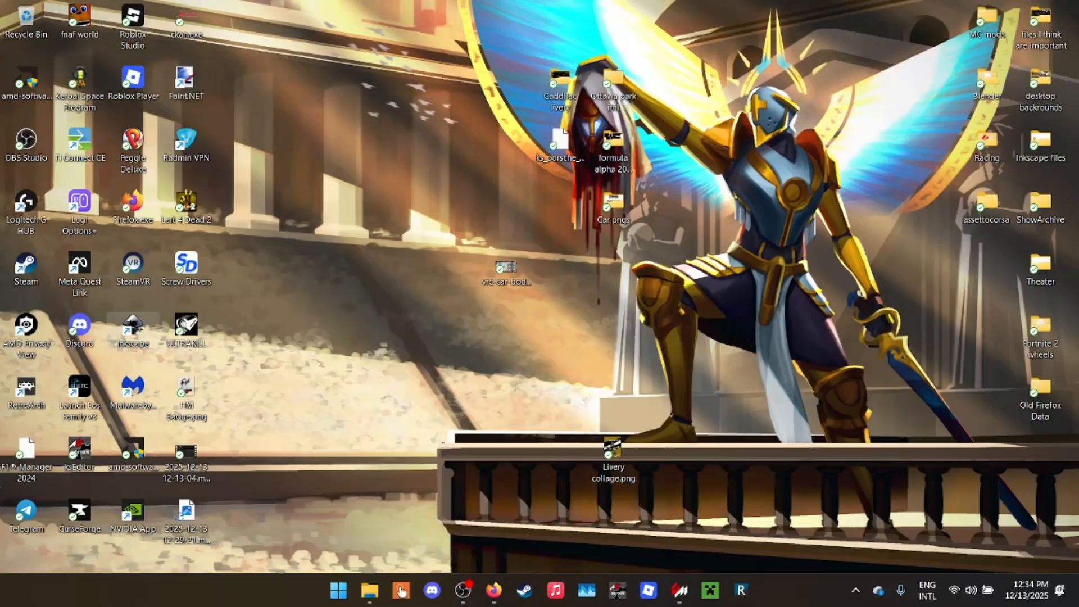
- Switch to File Explorer, check the Tutorial skin folder for the exported map, and minimize the window
click(369, 590)
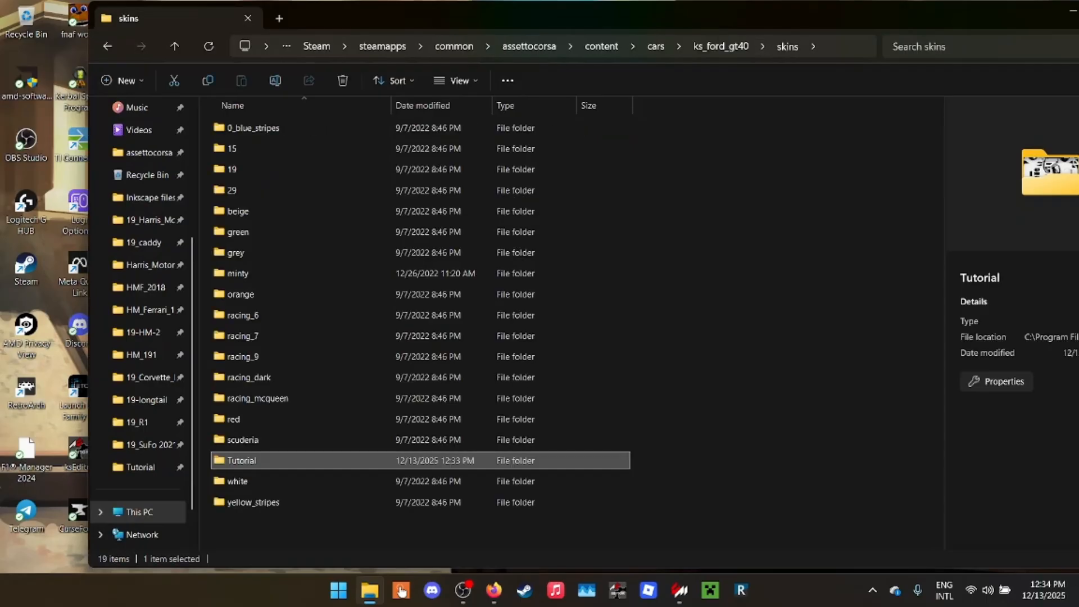
right_click(242, 461)
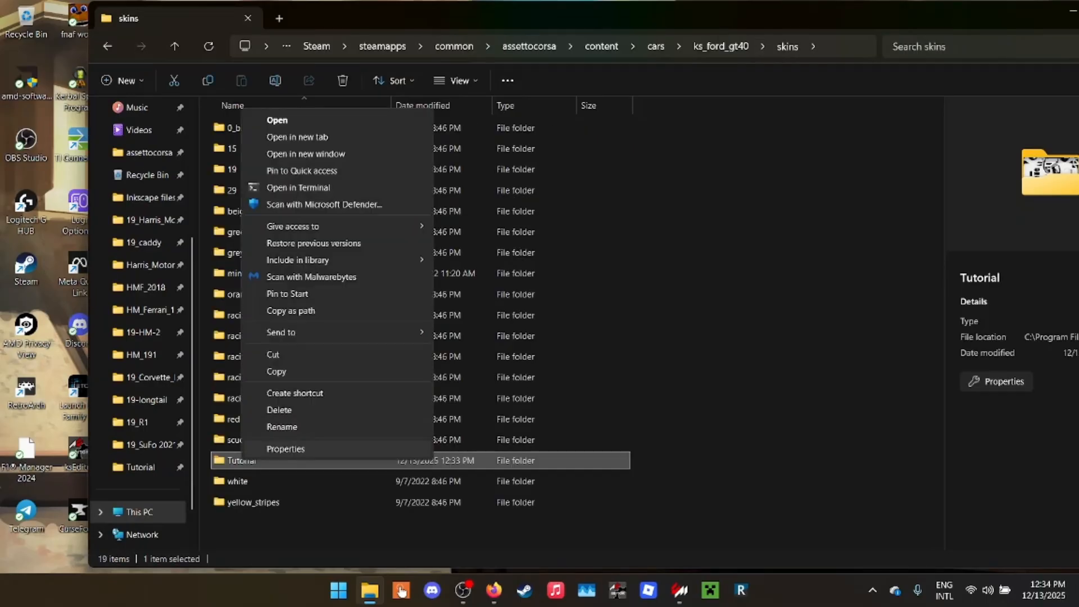
click(149, 198)
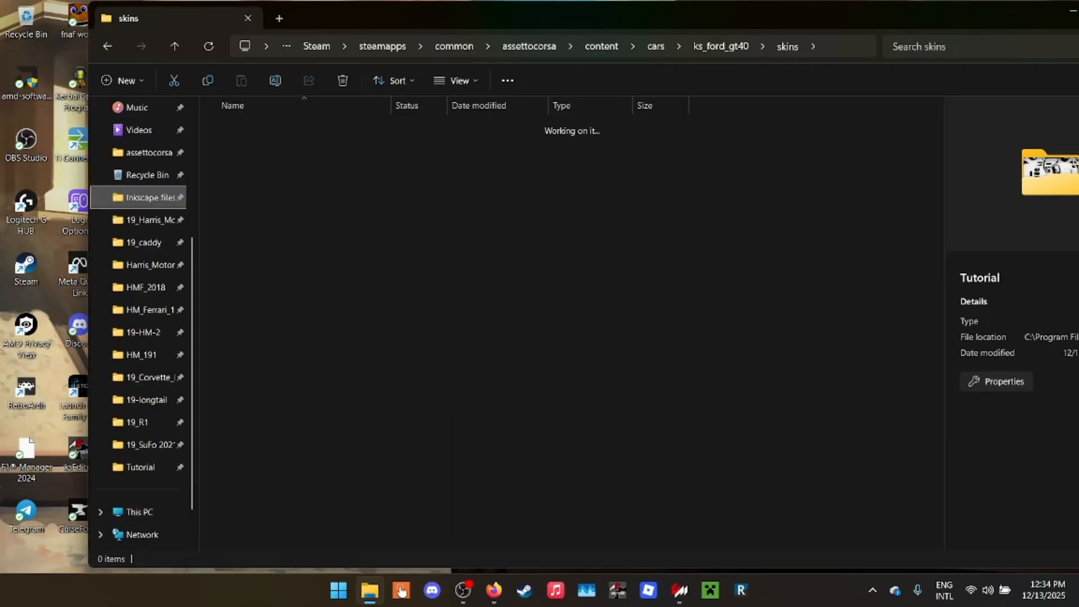
click(144, 467)
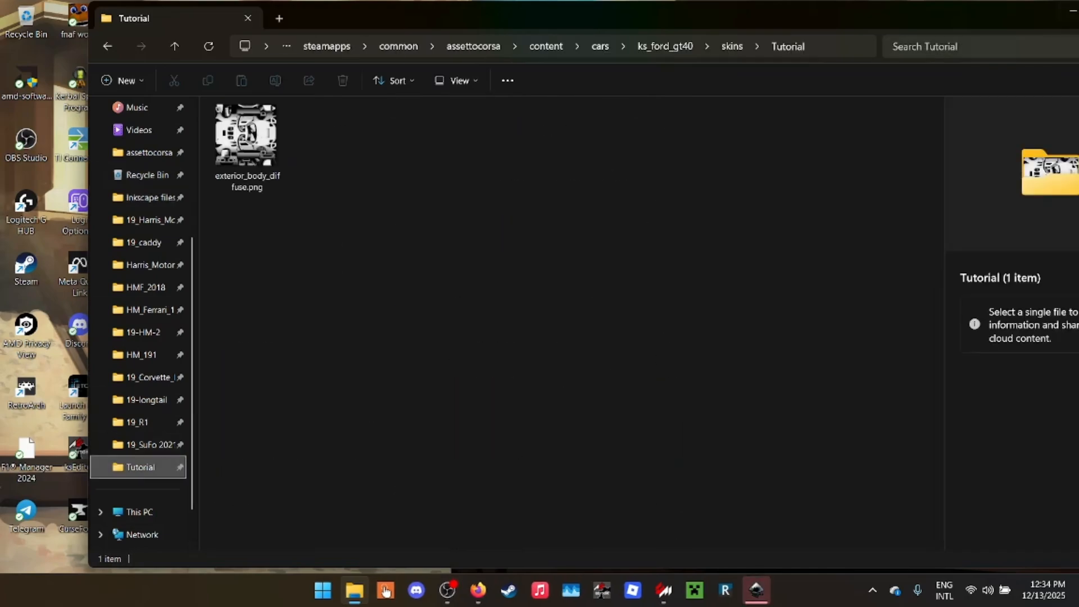
click(1072, 11)
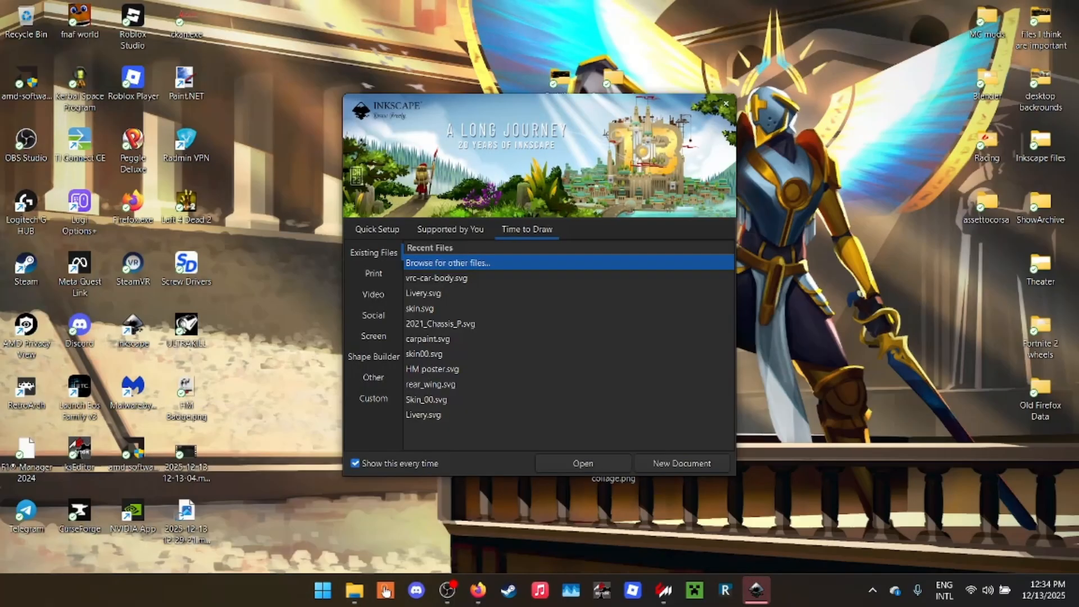
- Switch to Inkscape and open exterior_body_diffuse.png from the Tutorial skin folder
click(583, 463)
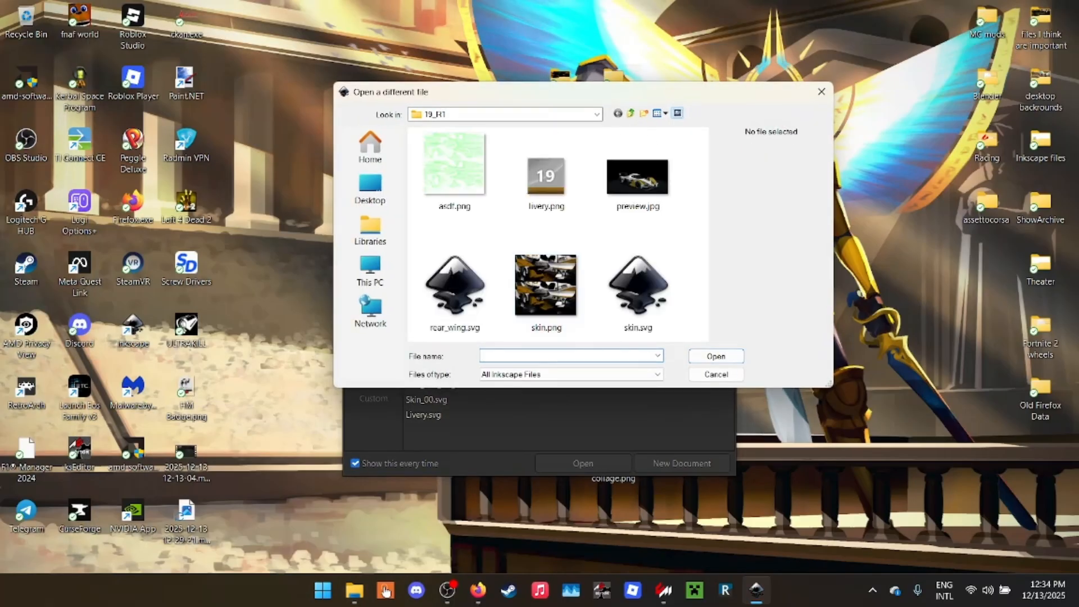
drag(583, 92, 607, 159)
click(394, 215)
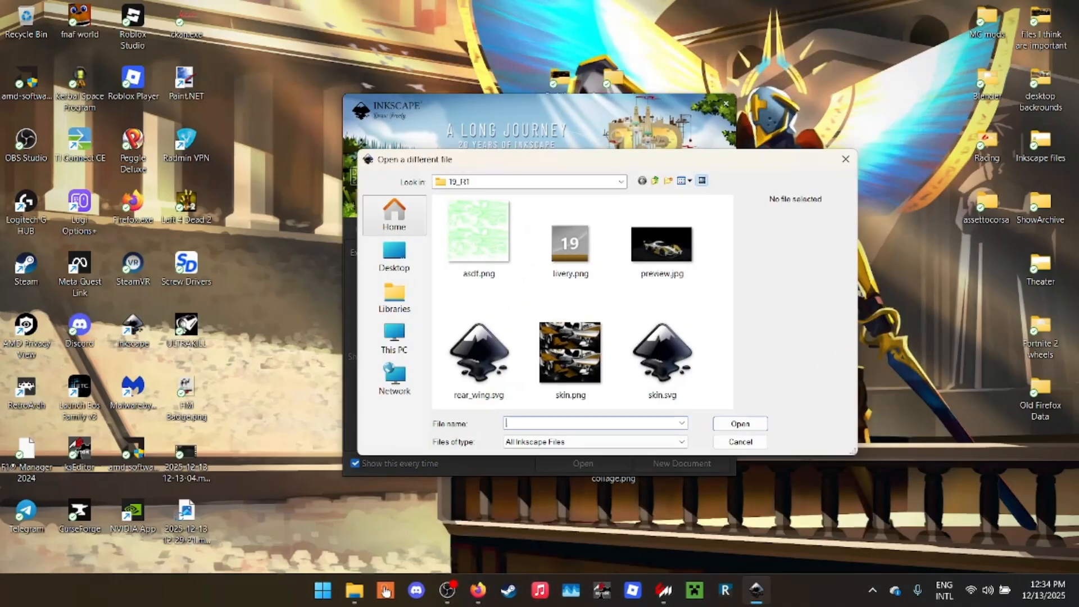
scroll(579, 304, down, 10)
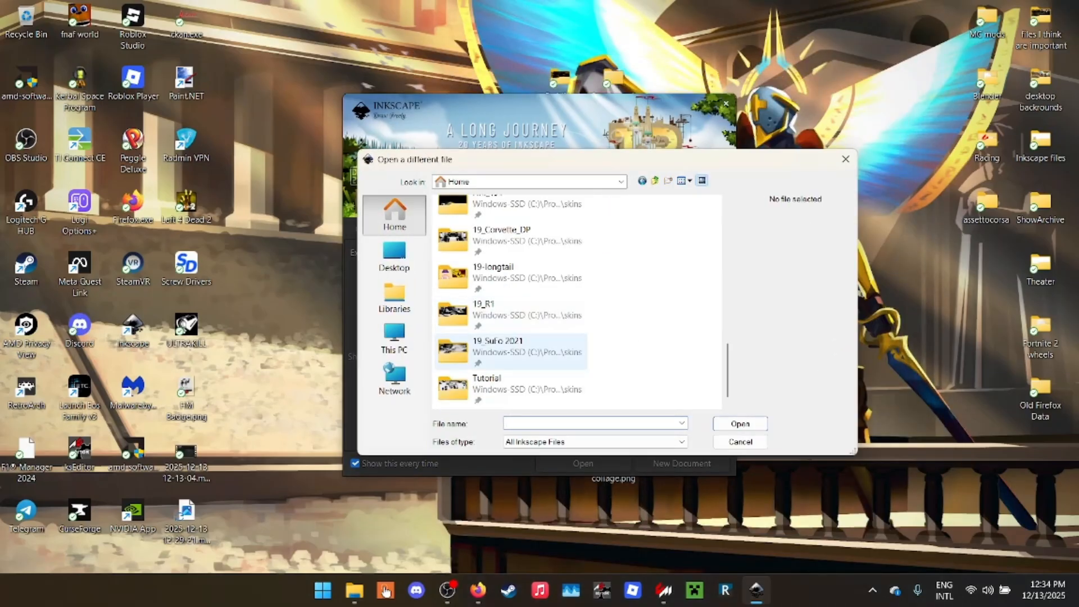
scroll(488, 359, up, 10)
scroll(495, 315, down, 10)
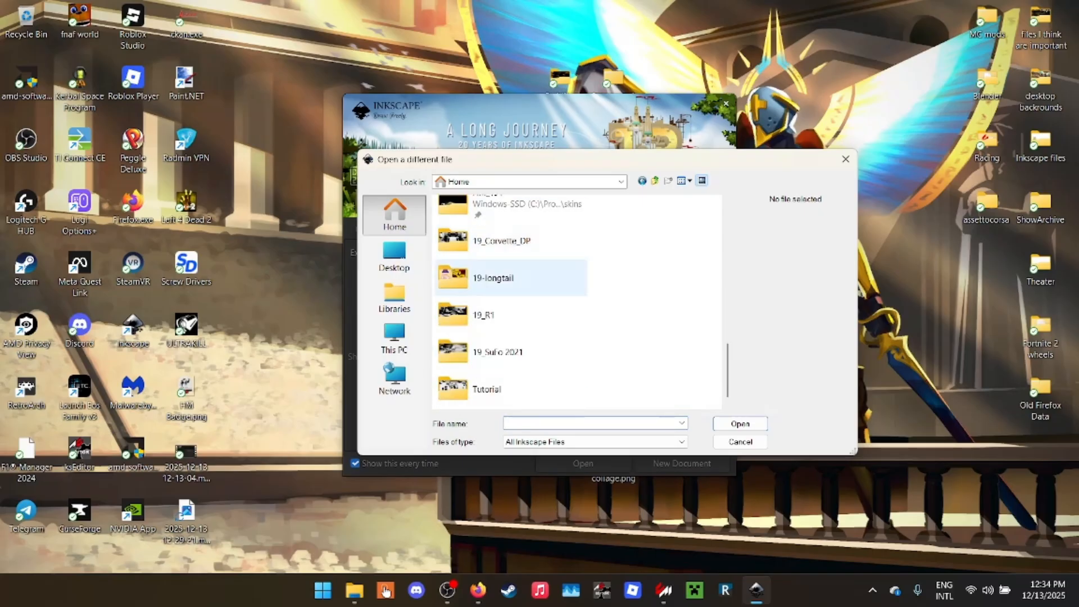
double_click(486, 385)
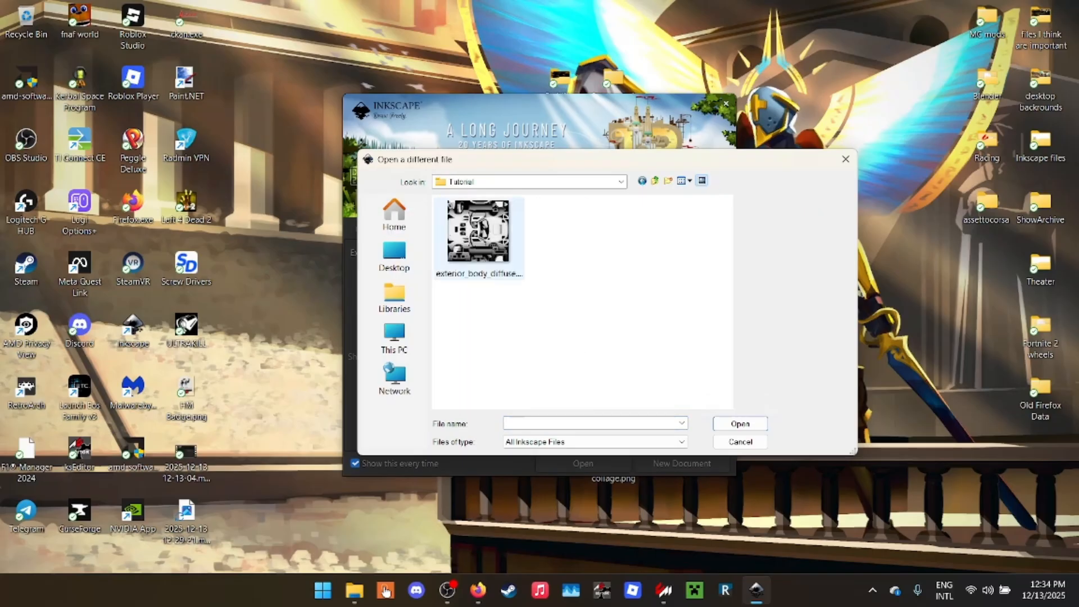
double_click(478, 234)
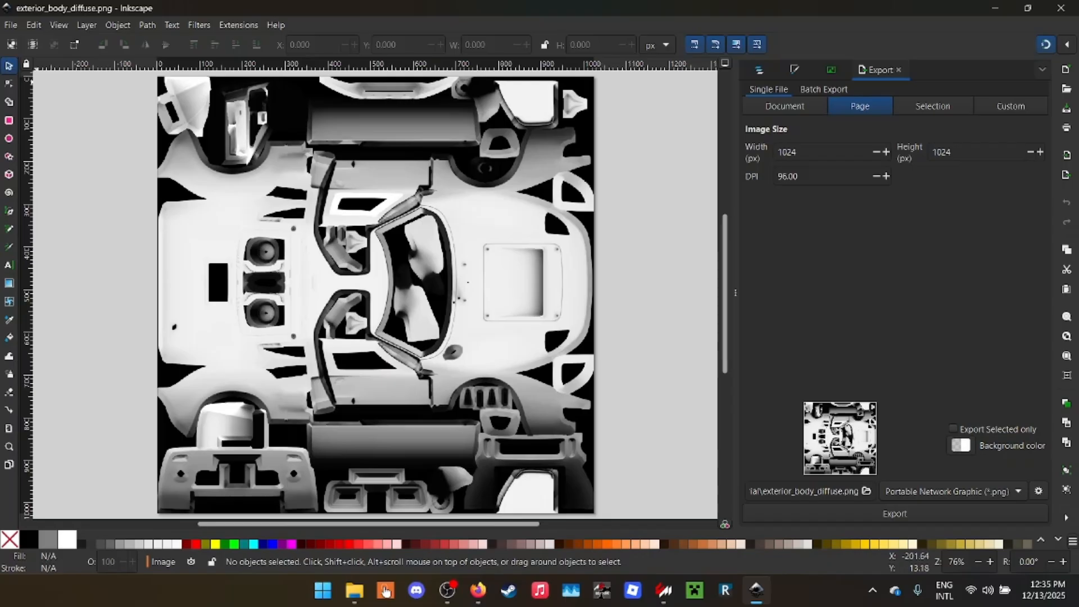
- Save the document in the Tutorial folder as the Inkscape SVG file exterior_body_diffuse.svg
key(alt+f)
key(Down)
key(Down)
key(Down)
key(Down)
key(Down)
key(Down)
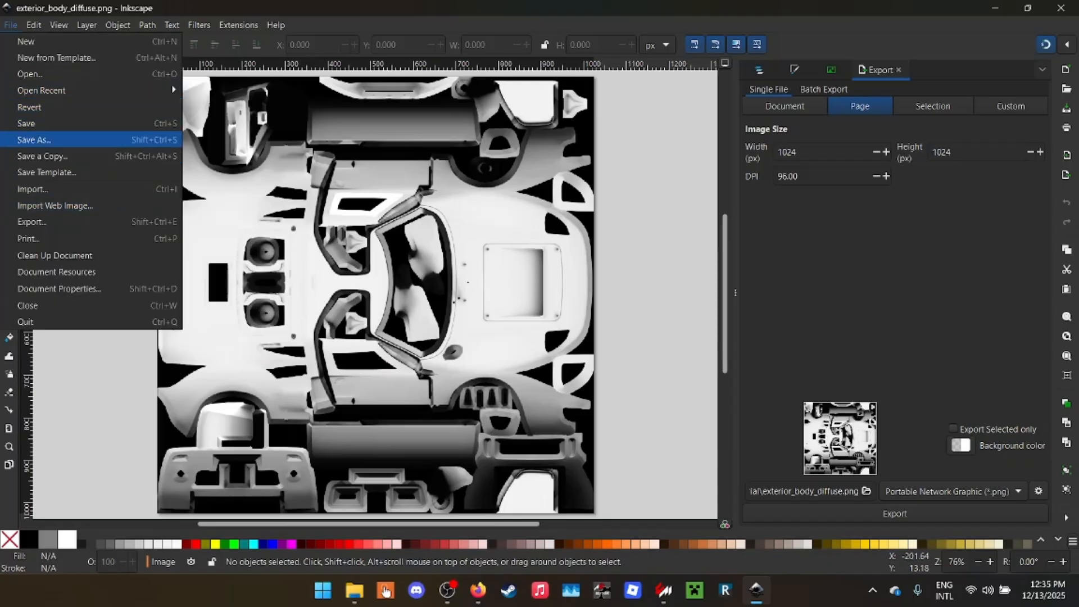
key(Return)
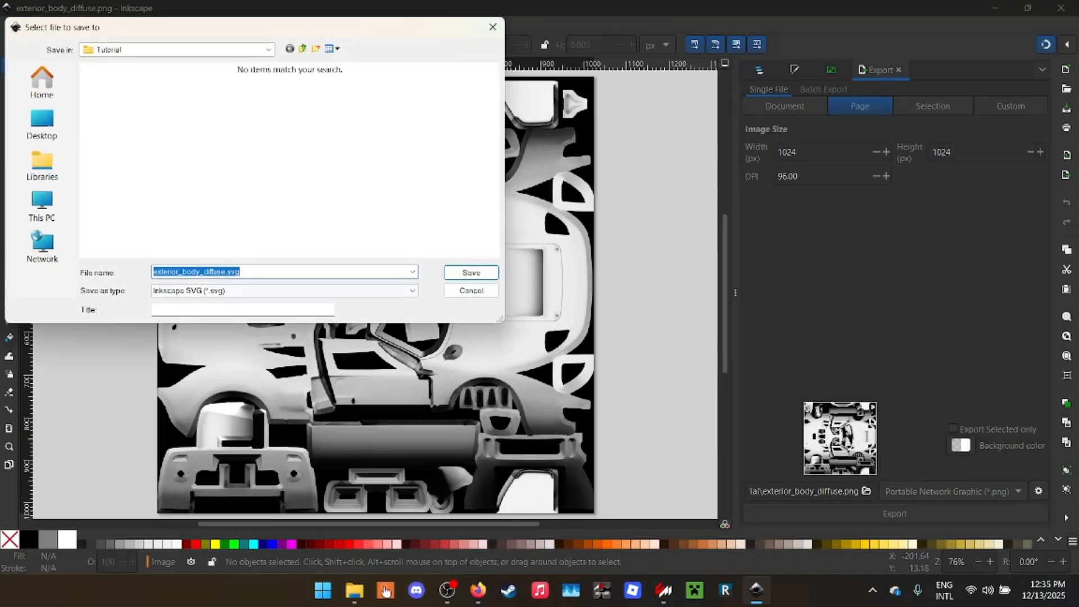
click(226, 272)
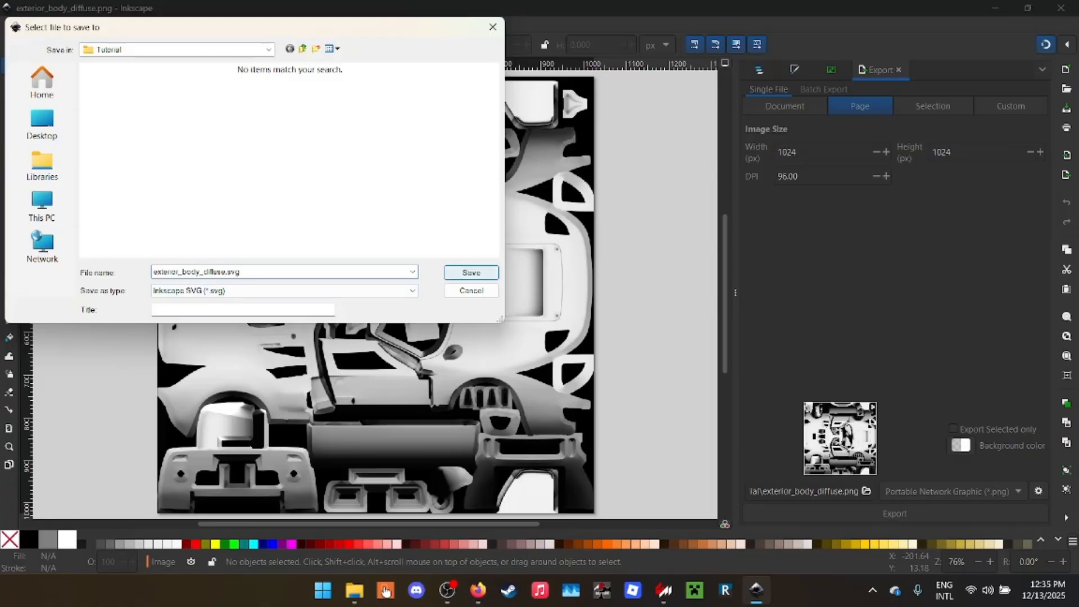
key(Return)
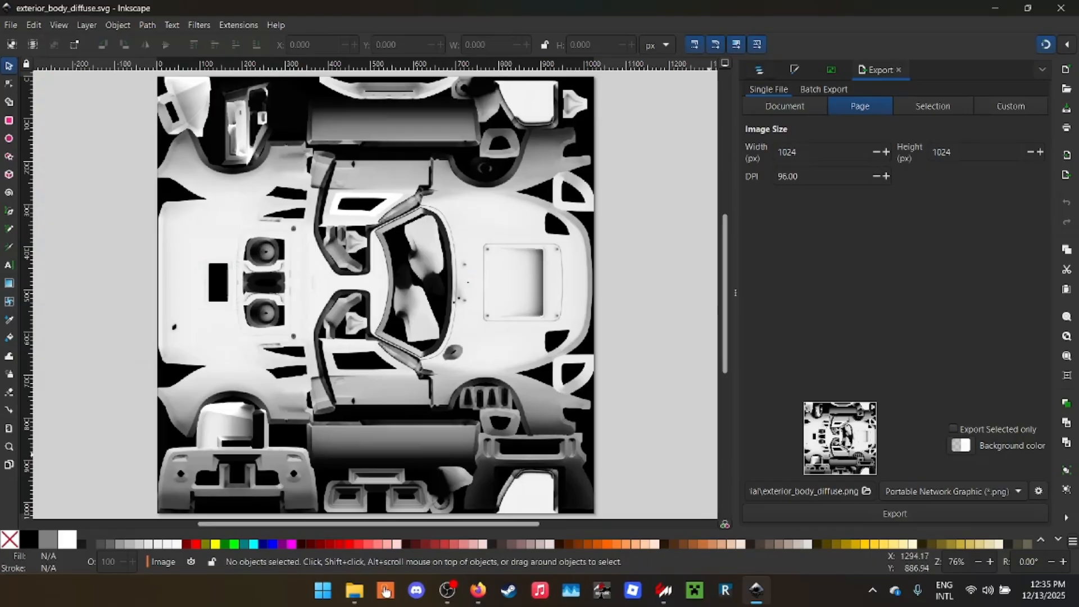
- Add a new layer above the Image layer, keeping the suggested name, and lock the Image layer
key(ctrl+shift+l)
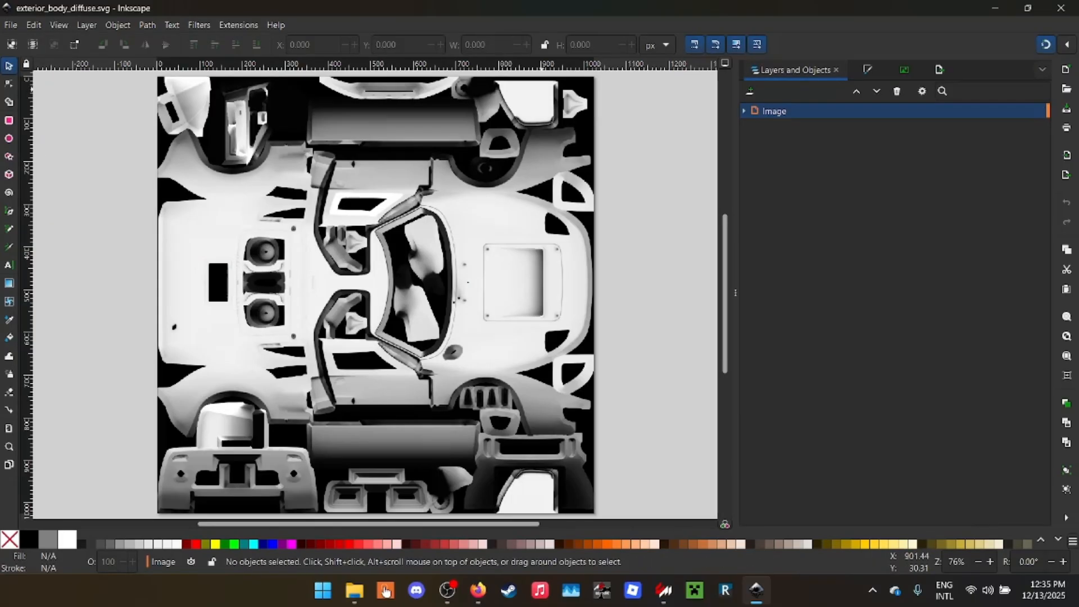
key(ctrl+shift+n)
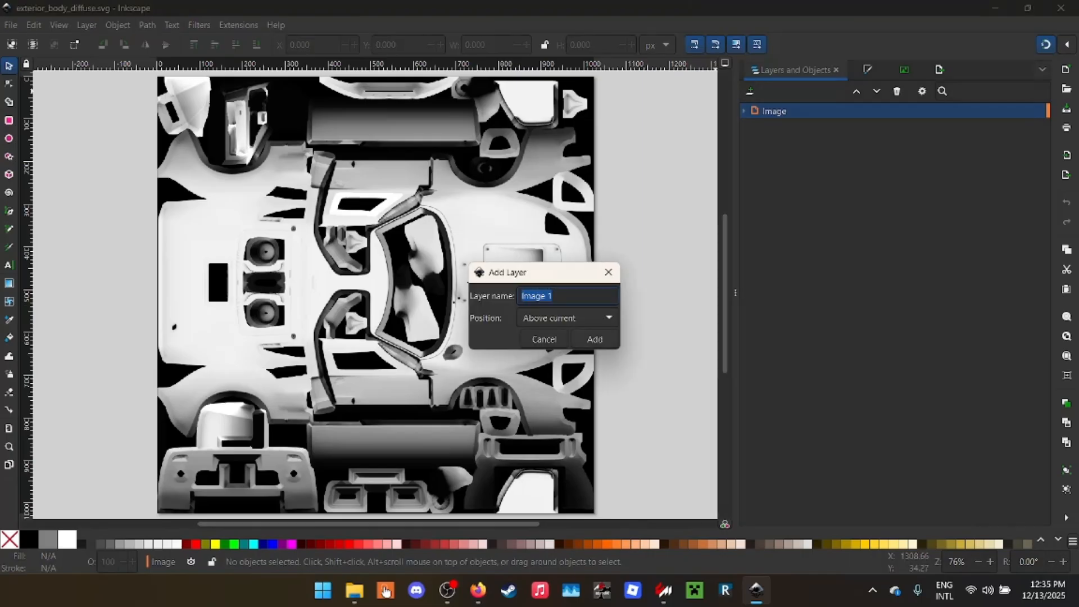
key(Return)
click(1040, 126)
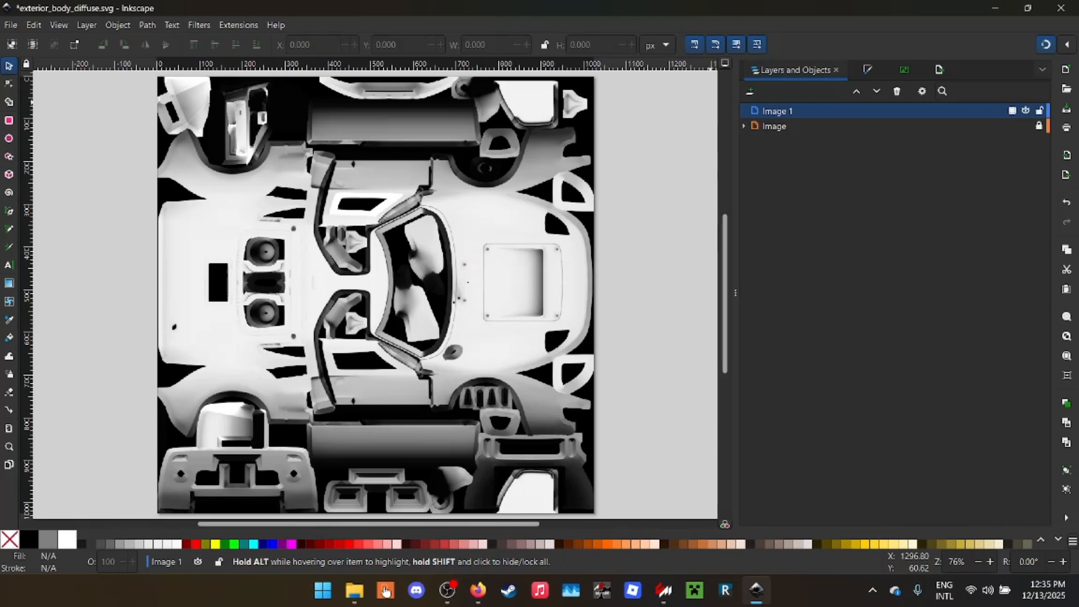
- Set the blend mode of the new Image 1 layer to Multiply
click(1012, 110)
click(970, 222)
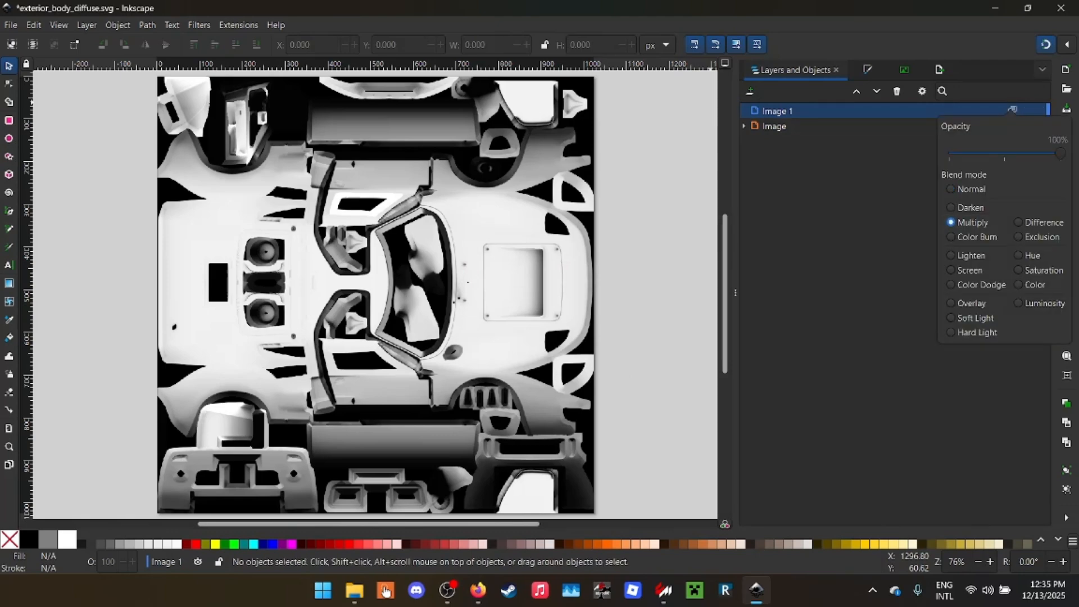
click(1012, 111)
click(1012, 111)
click(1013, 111)
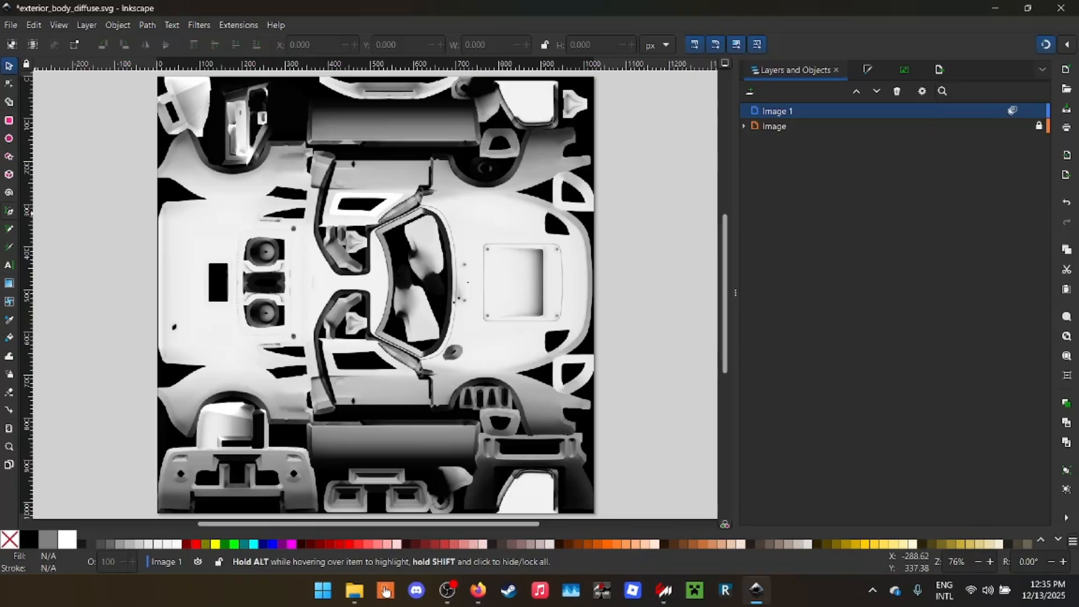
- Save the document and tile the Inkscape window side by side with the Ford GT40 showroom
scroll(540, 232, up, 3)
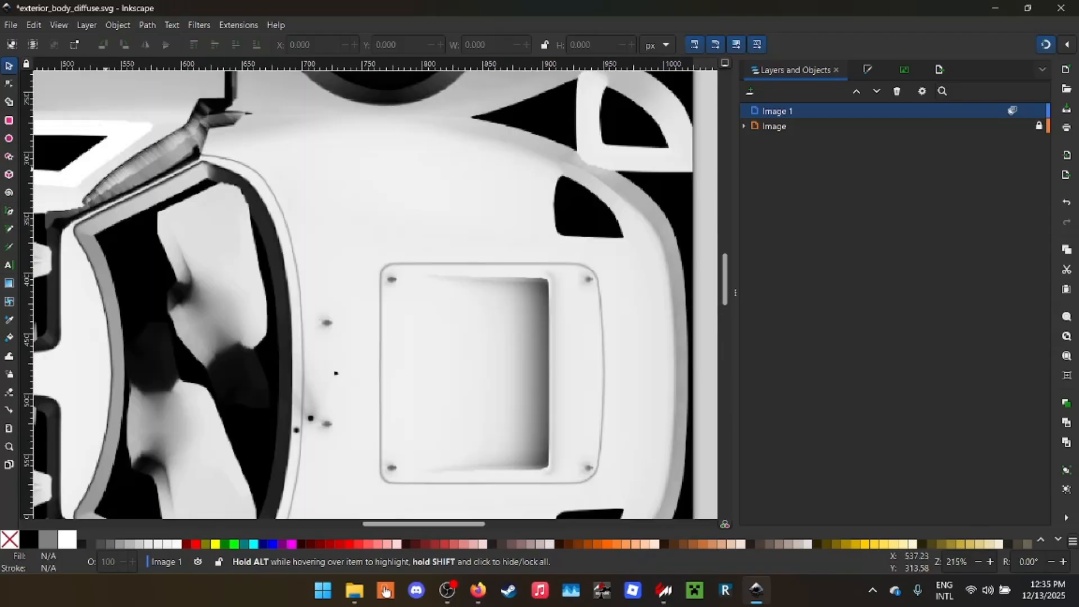
key(ctrl+s)
drag(183, 7, 1078, 284)
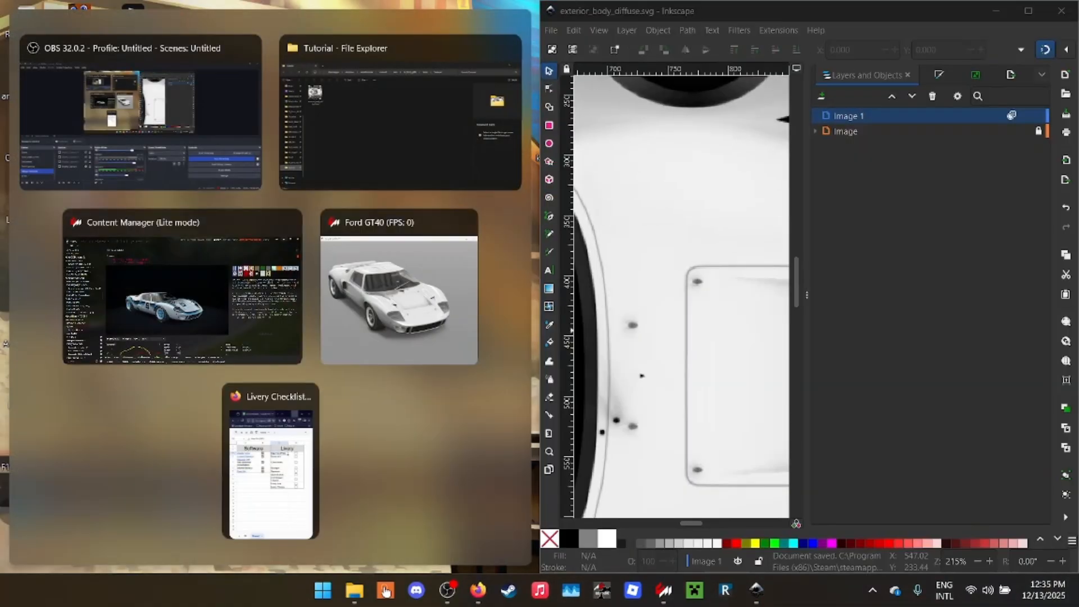
click(393, 281)
click(745, 242)
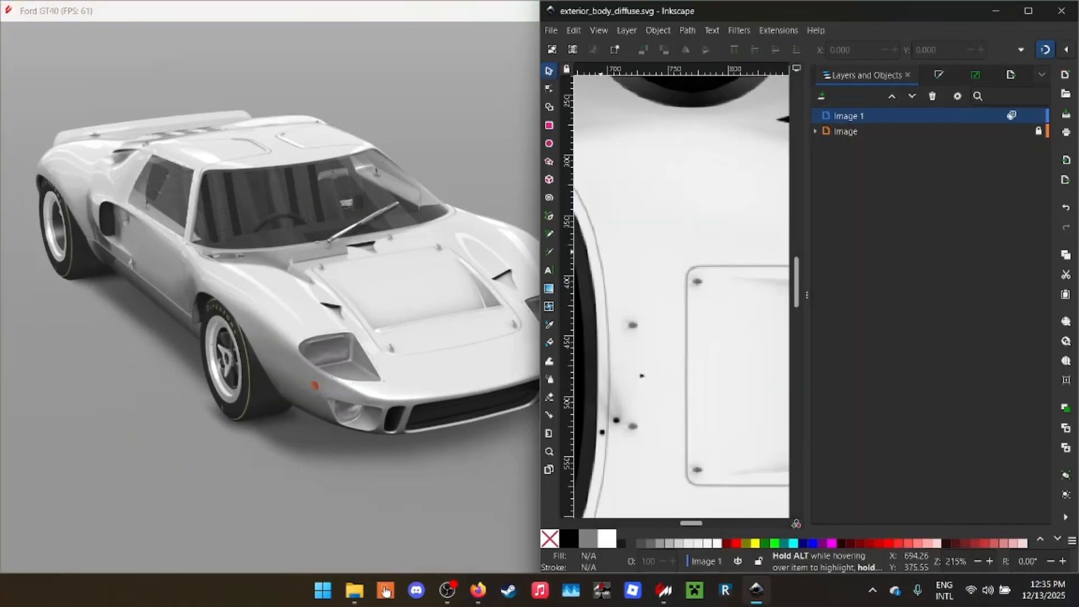
- Collapse the docked dialogs so the canvas has room for the whole body map
scroll(662, 241, down, 1)
drag(807, 295, 1047, 295)
scroll(787, 253, down, 6)
scroll(782, 252, up, 3)
scroll(737, 253, left, 2)
scroll(738, 253, left, 2)
scroll(846, 250, down, 2)
scroll(849, 248, up, 3)
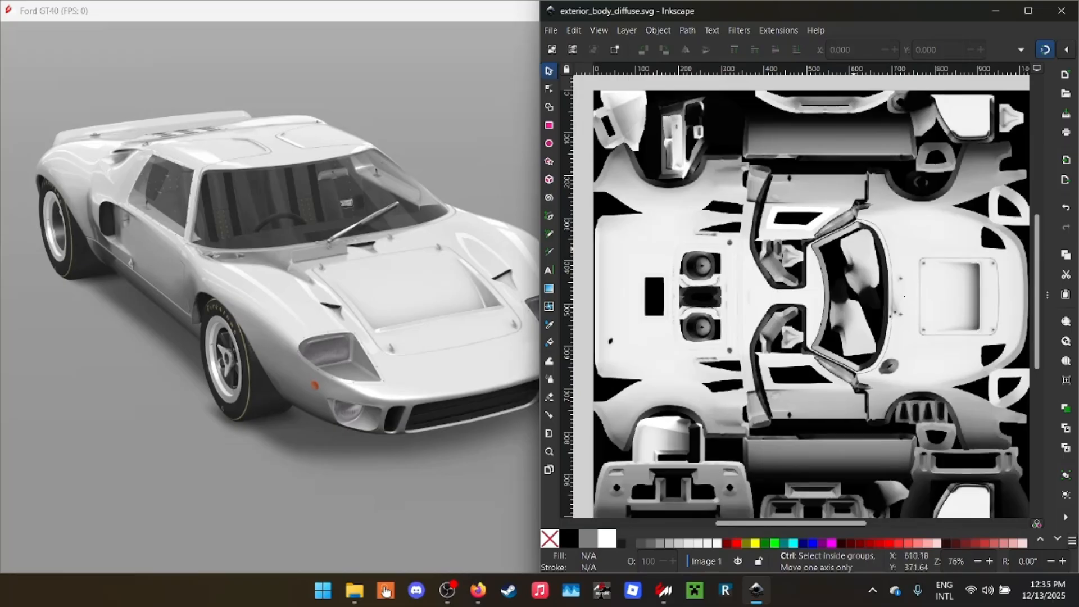
- Draw an orange test rectangle about 109 by 177 px over the hood, save the document, and check it on the showroom car
click(549, 125)
scroll(710, 288, right, 5)
scroll(706, 288, up, 2)
drag(656, 213, 750, 364)
key(ctrl+s)
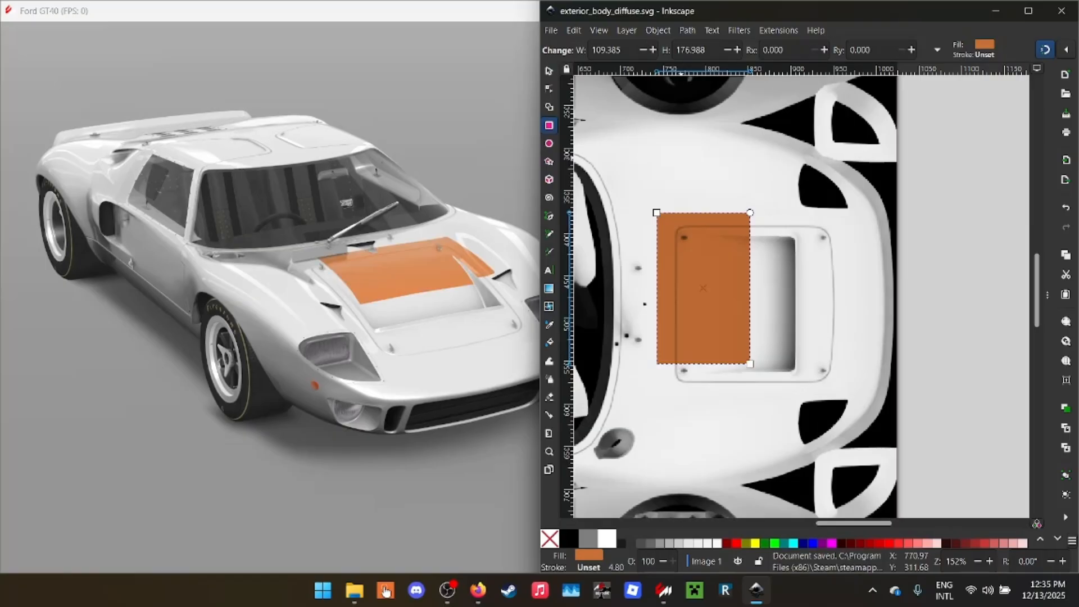
drag(450, 236, 337, 292)
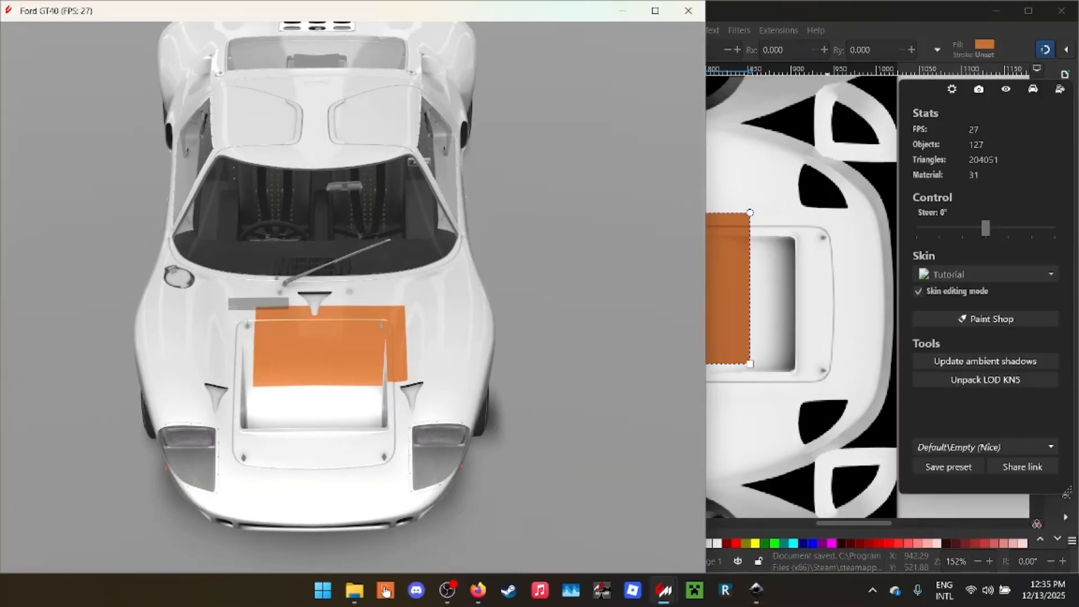
key(alt+Tab)
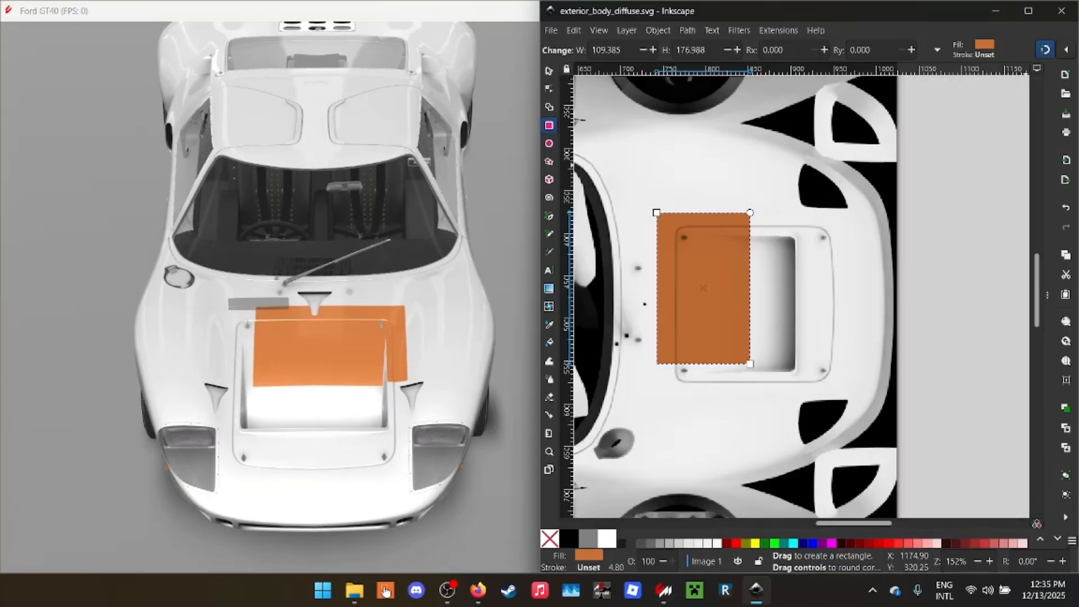
- Add the test text "Gasdfa" on the hood beside the orange rectangle and save the document
scroll(747, 258, up, 1)
scroll(750, 257, down, 2)
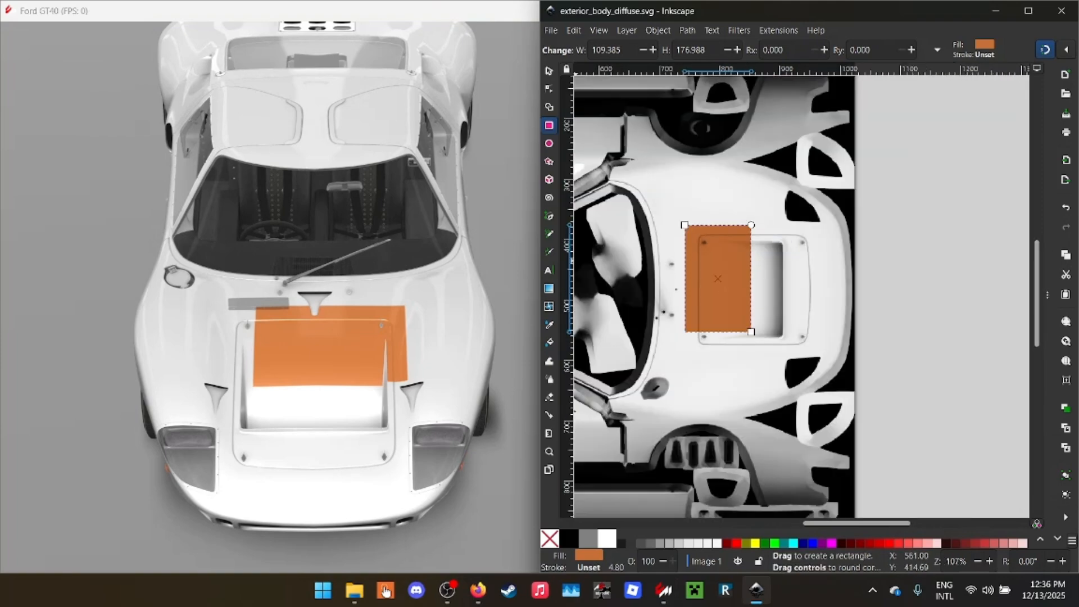
scroll(681, 180, up, 2)
key(t)
click(677, 232)
text(G)
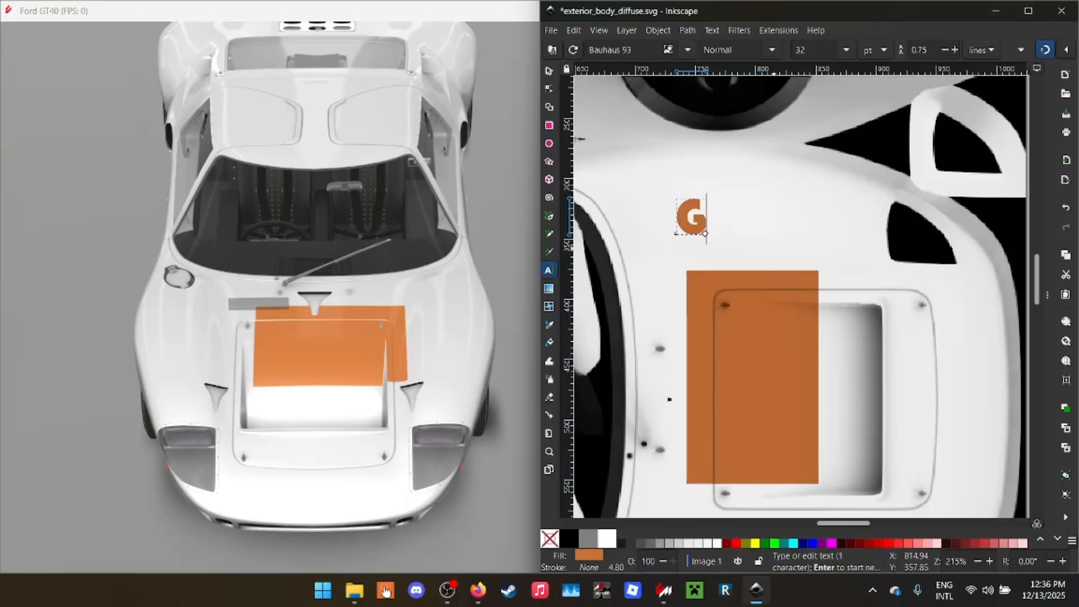
text(asdfa)
key(ctrl+s)
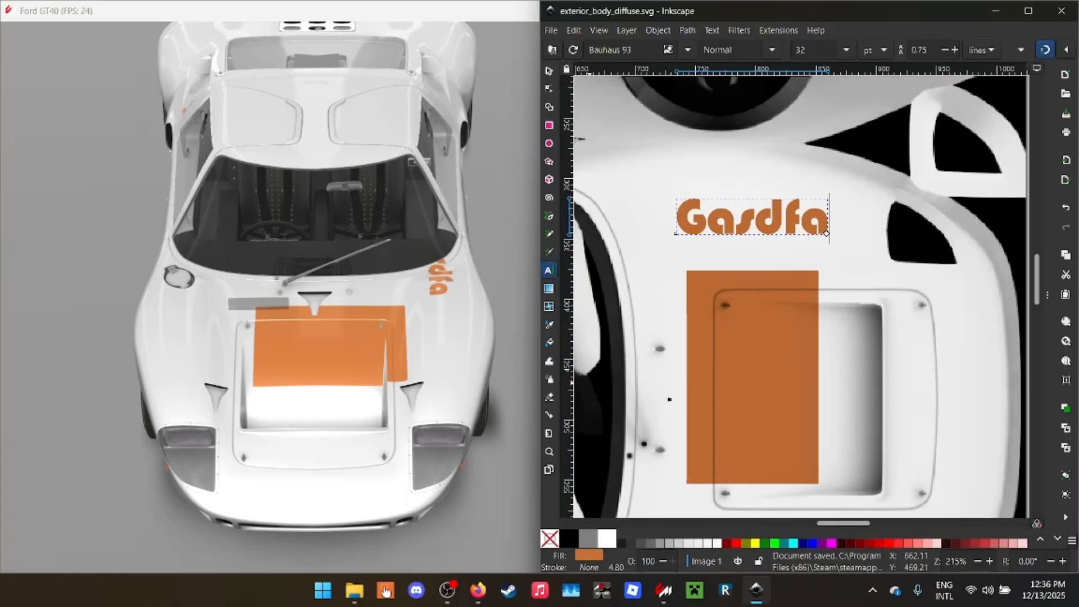
- Bring back the Layers and Objects dialog and maximize the Inkscape window
key(ctrl+shift+l)
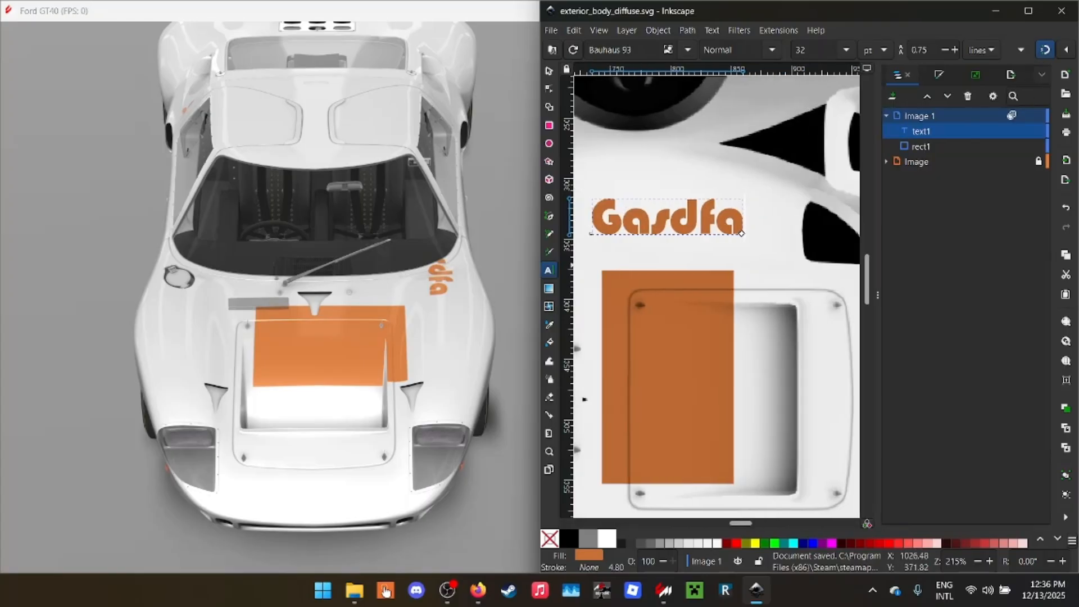
click(1041, 75)
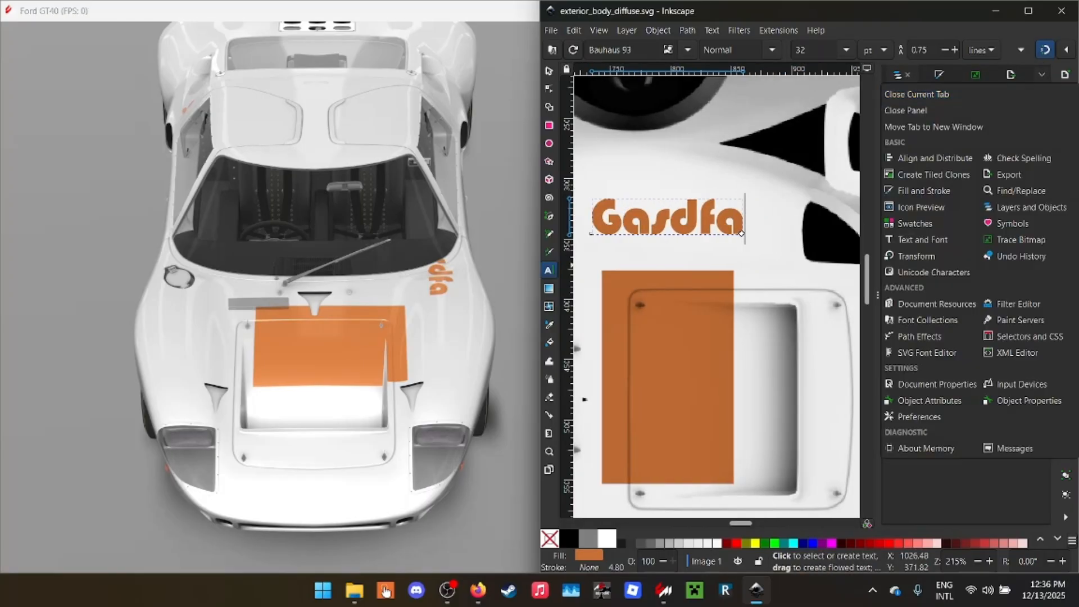
click(1042, 75)
click(1028, 10)
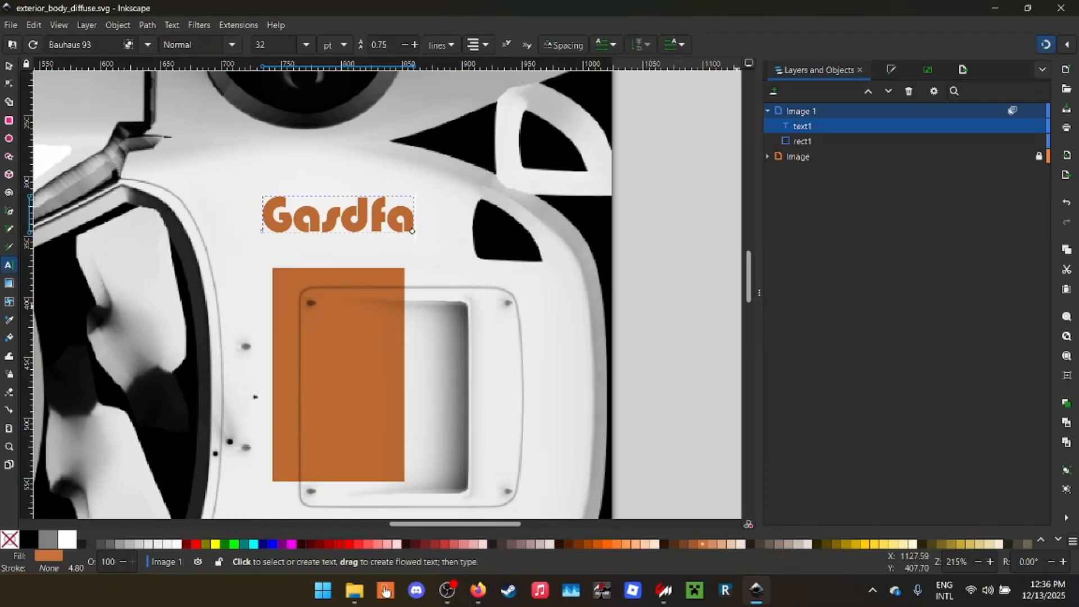
- Open the Export dialog and set the export area to the whole document
click(1043, 70)
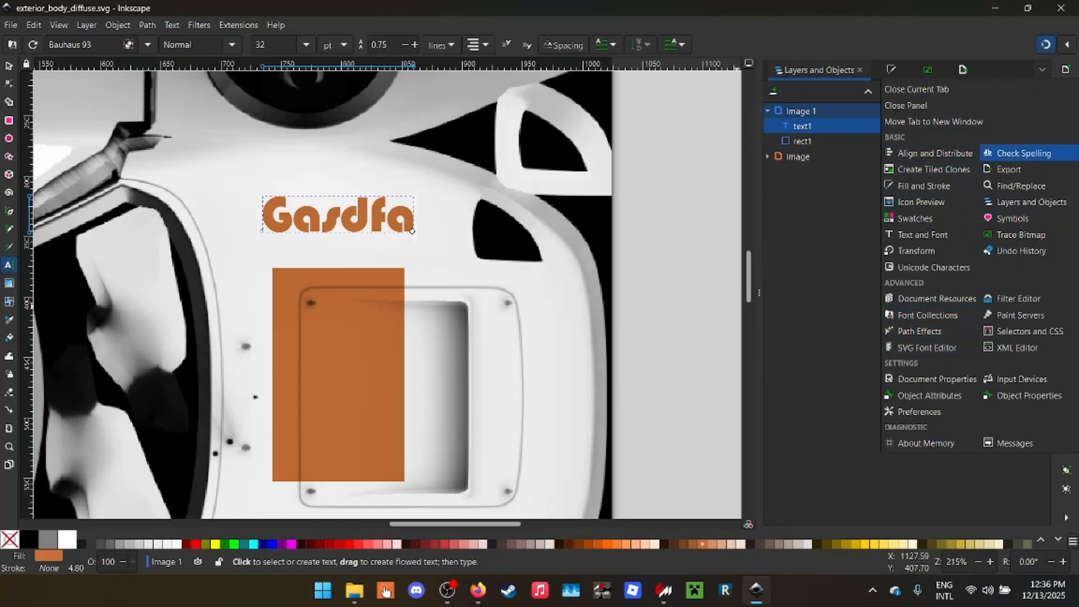
click(1008, 169)
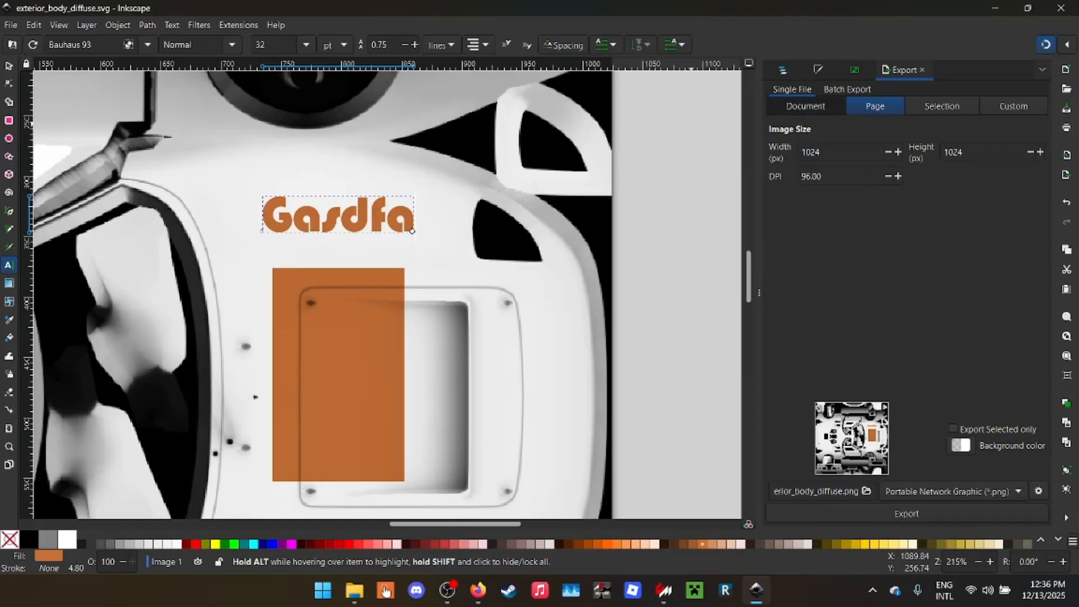
click(806, 106)
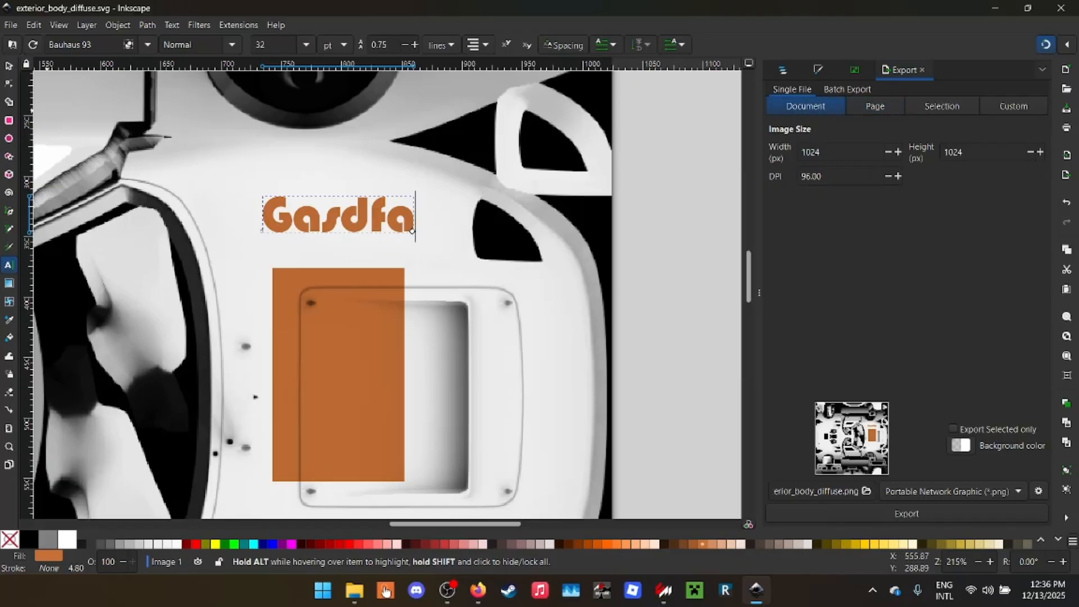
- Draw a rectangle about 82 by 280 px outside the page, beside the body map
key(r)
scroll(646, 180, down, 4)
drag(714, 113, 737, 197)
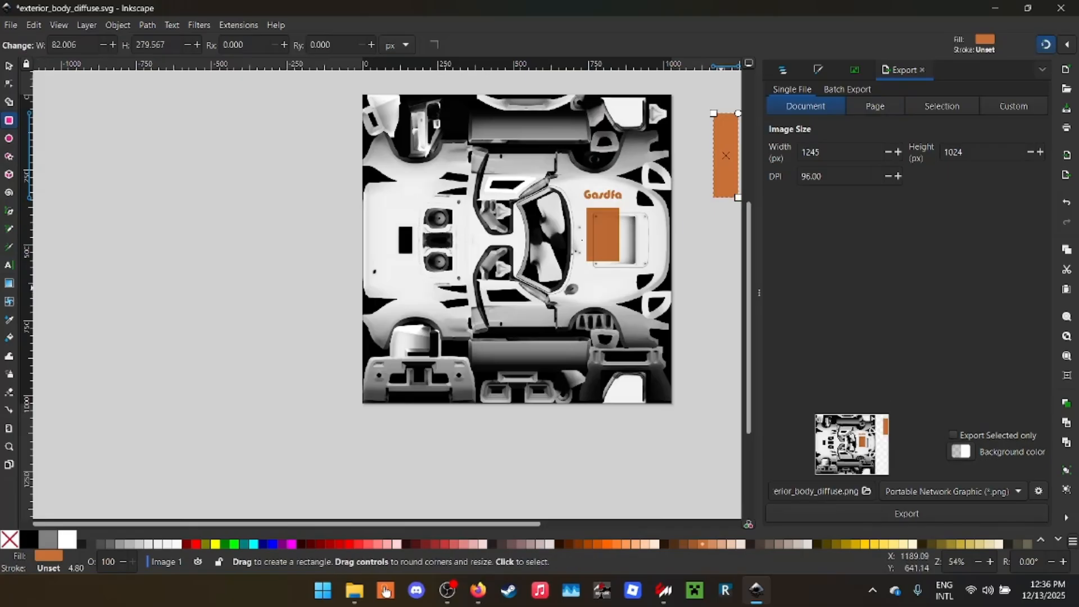
key(s)
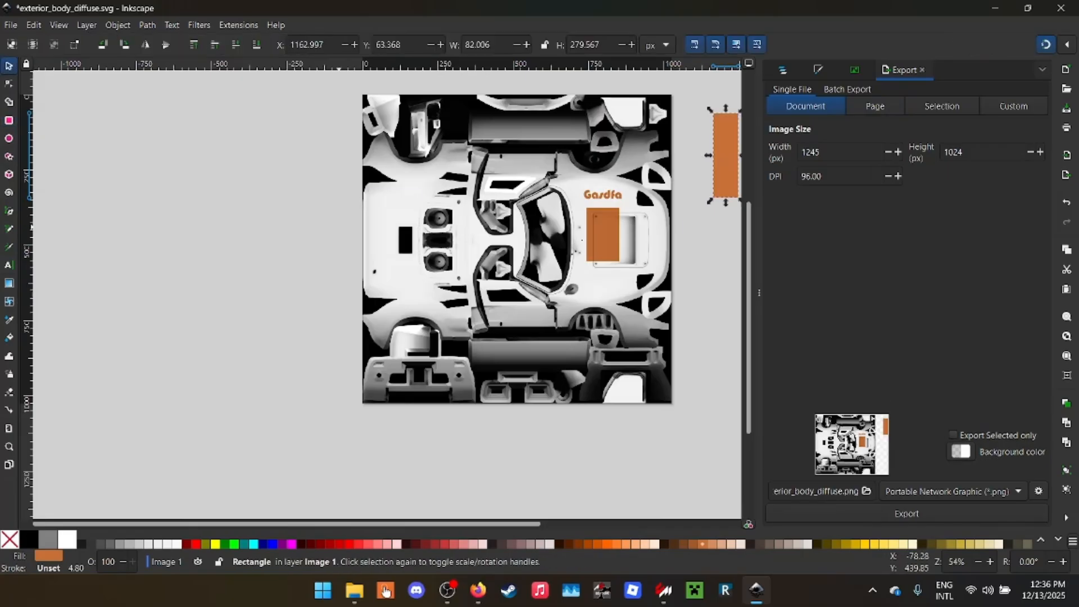
- Export the whole document over exterior_body_diffuse.png and inspect the texture on the GT40 in the showroom
click(906, 514)
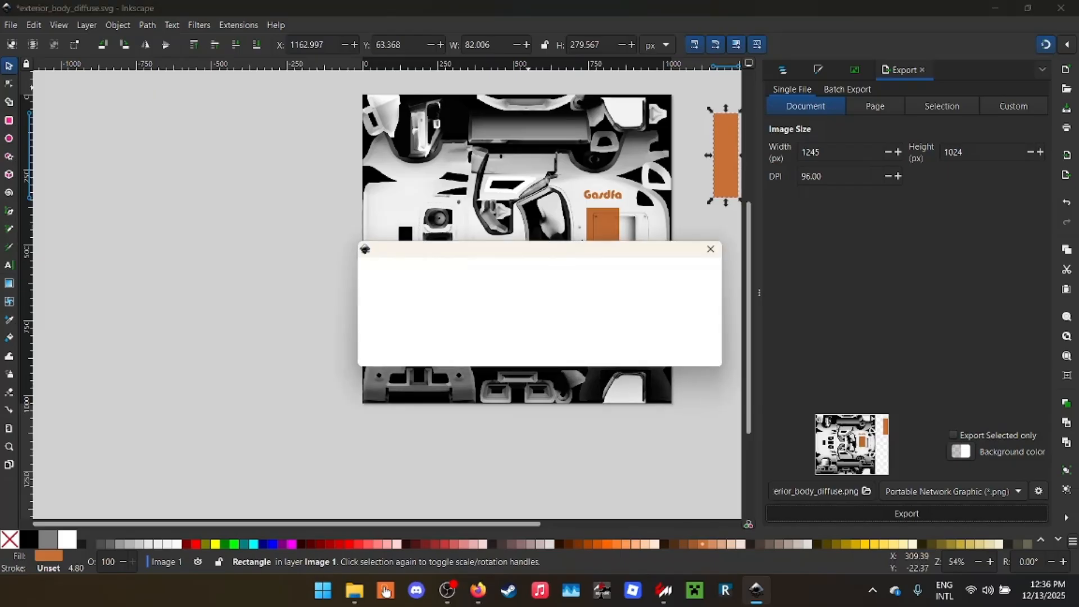
click(633, 358)
mouse_move(663, 590)
click(815, 523)
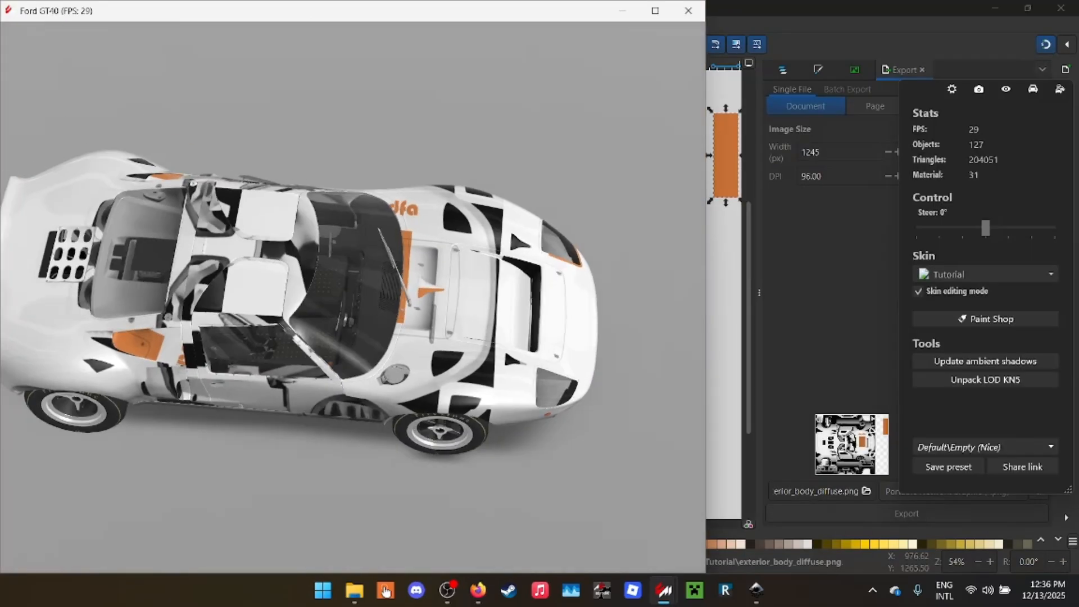
drag(394, 314, 270, 252)
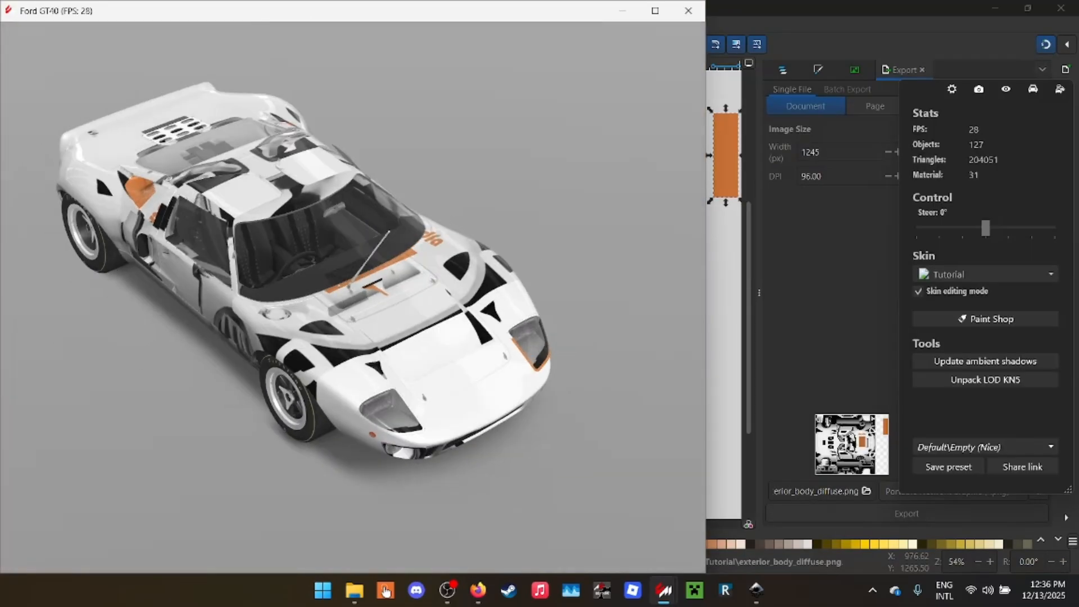
- Set the export area to Page, export over exterior_body_diffuse.png again, and check the car in the showroom
key(alt+Tab)
click(875, 107)
click(906, 513)
click(632, 356)
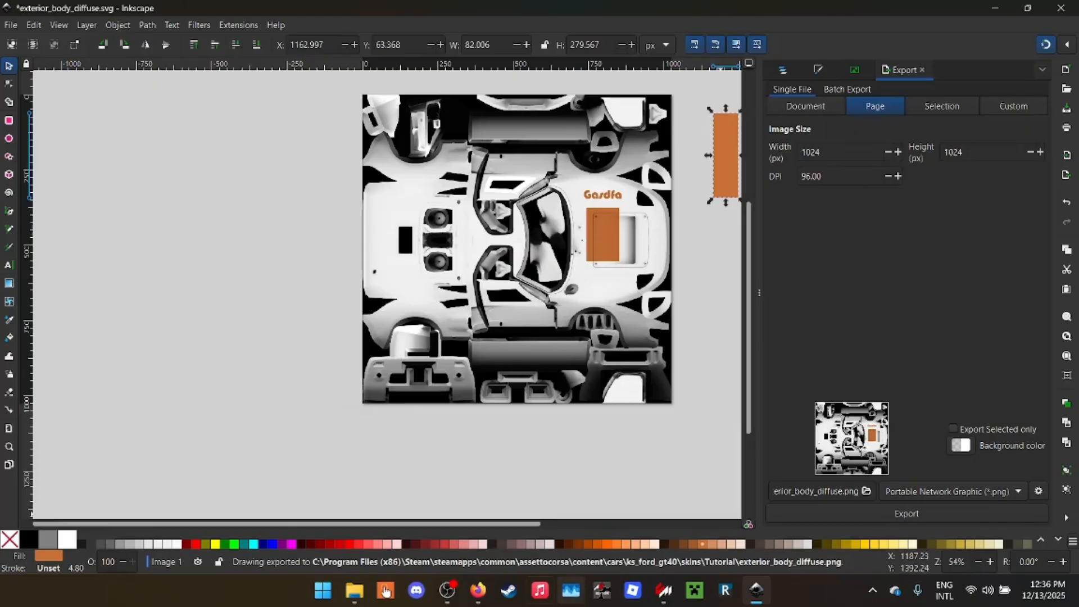
mouse_move(663, 590)
click(814, 520)
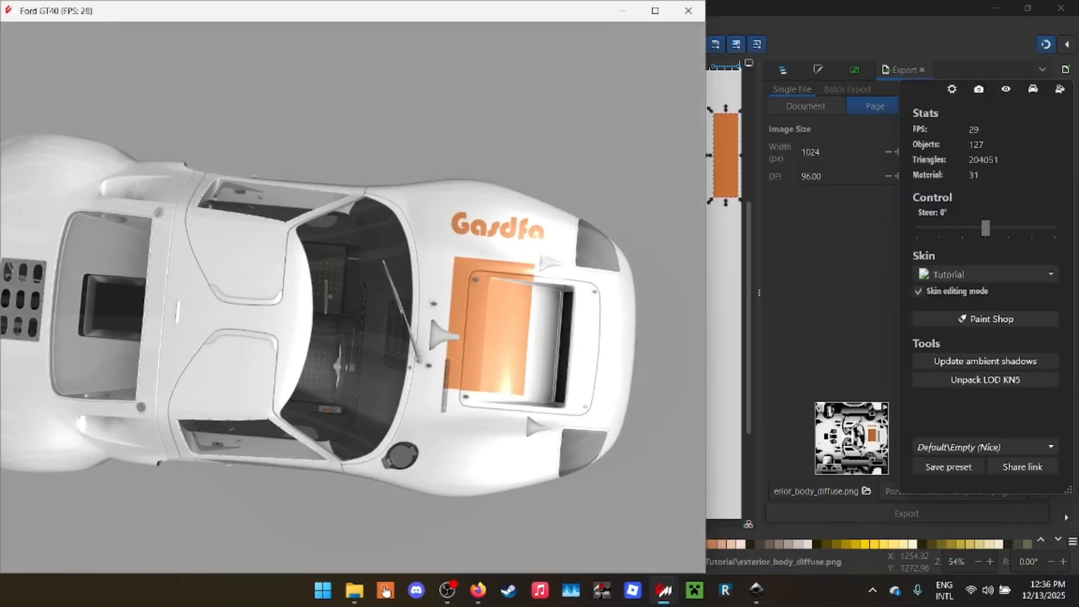
- Switch to the livery checklist and tick off Map File (PNG)
click(756, 590)
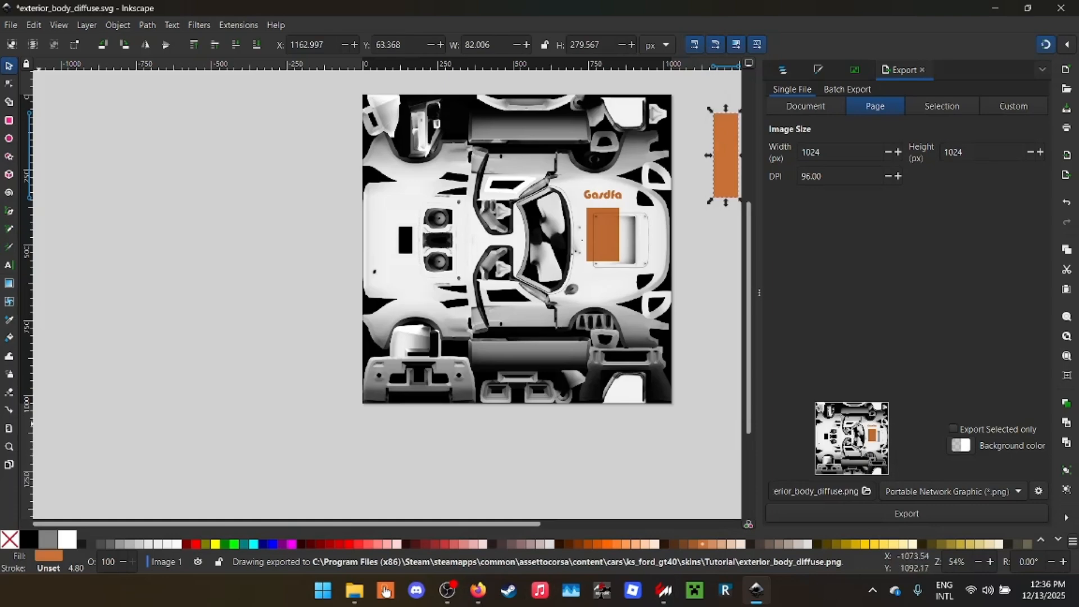
click(994, 9)
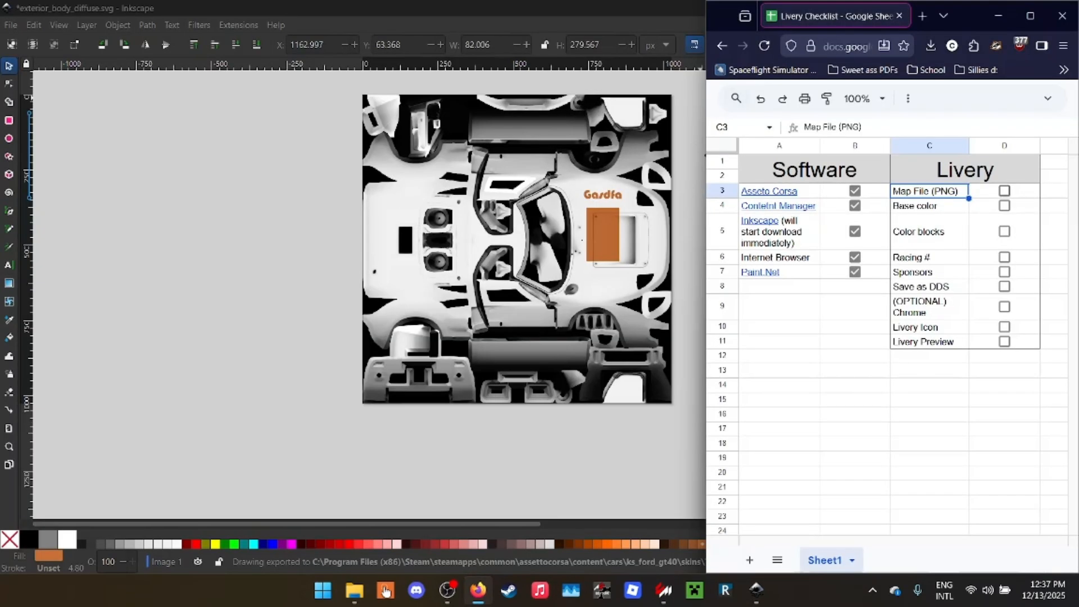
click(1004, 191)
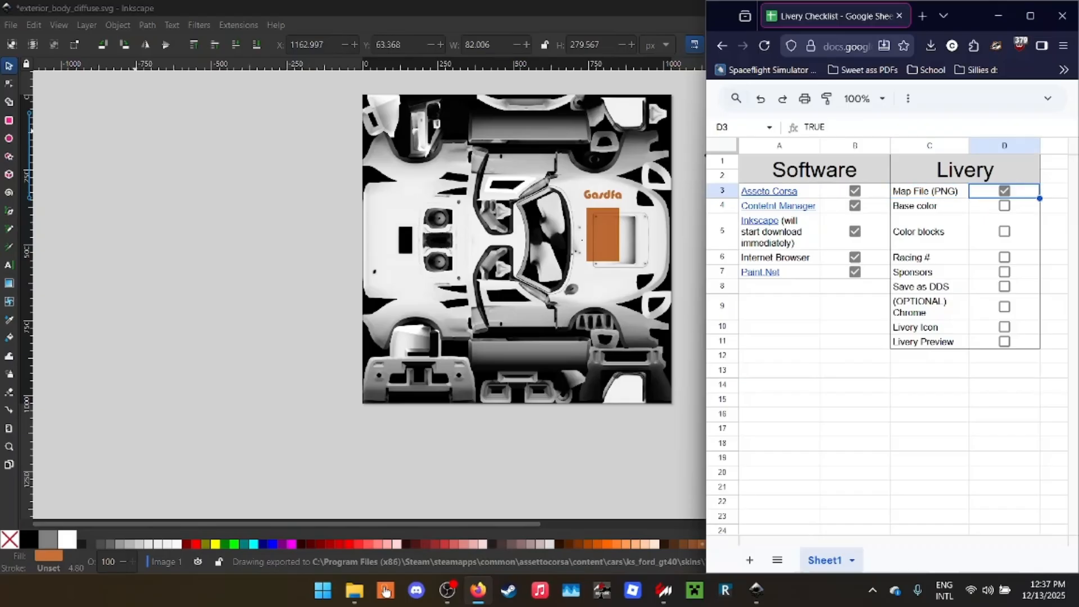
click(211, 178)
scroll(693, 181, up, 2)
drag(693, 182, 592, 180)
scroll(592, 180, down, 1)
click(477, 591)
click(552, 544)
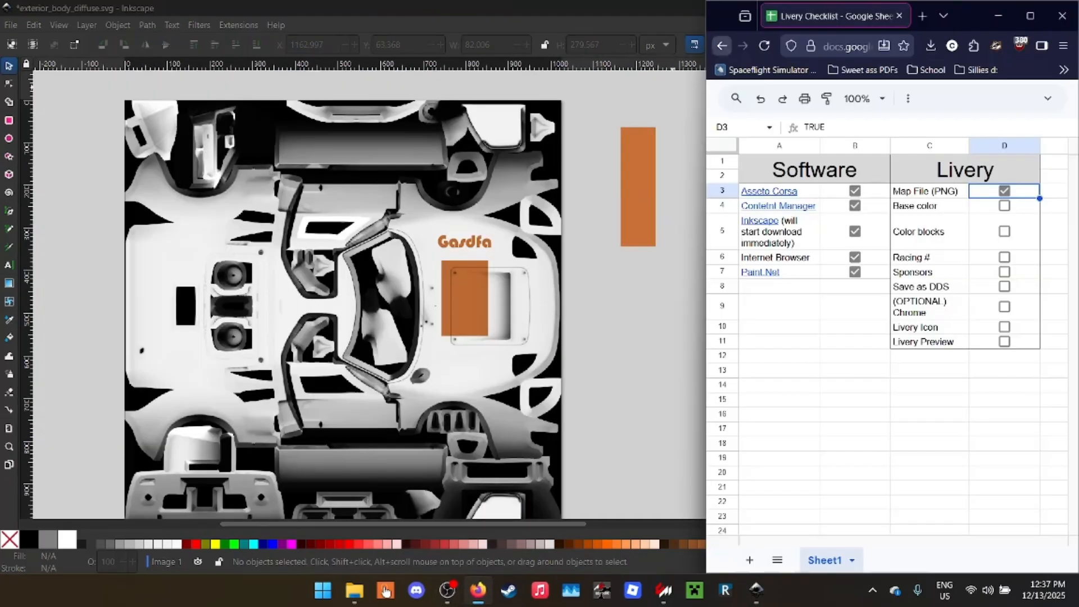
- Delete the test text and both orange rectangles in Inkscape, and return to the livery checklist
click(611, 282)
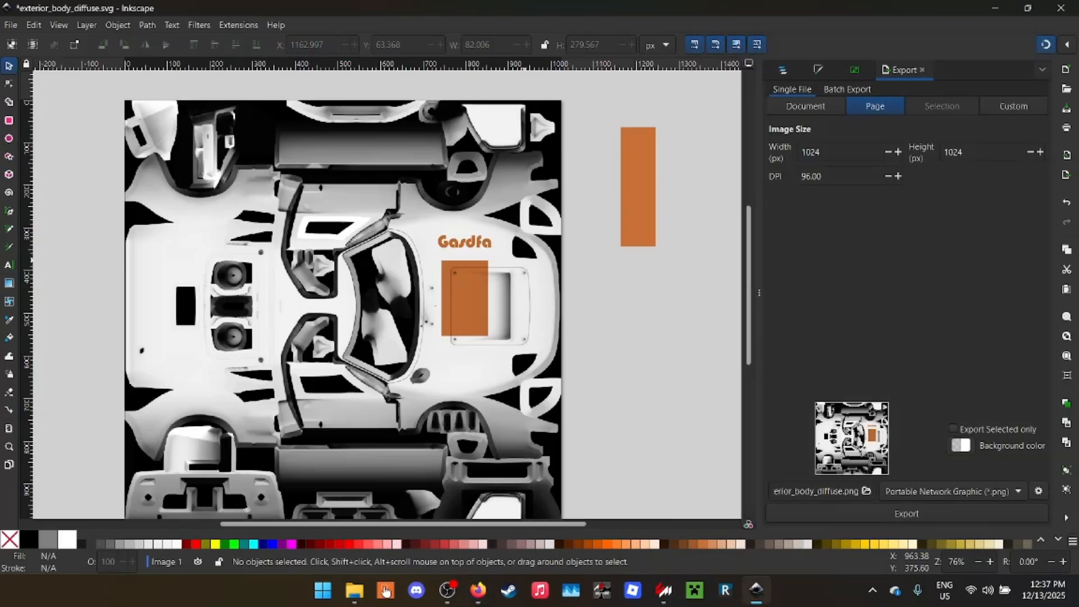
scroll(647, 202, up, 1)
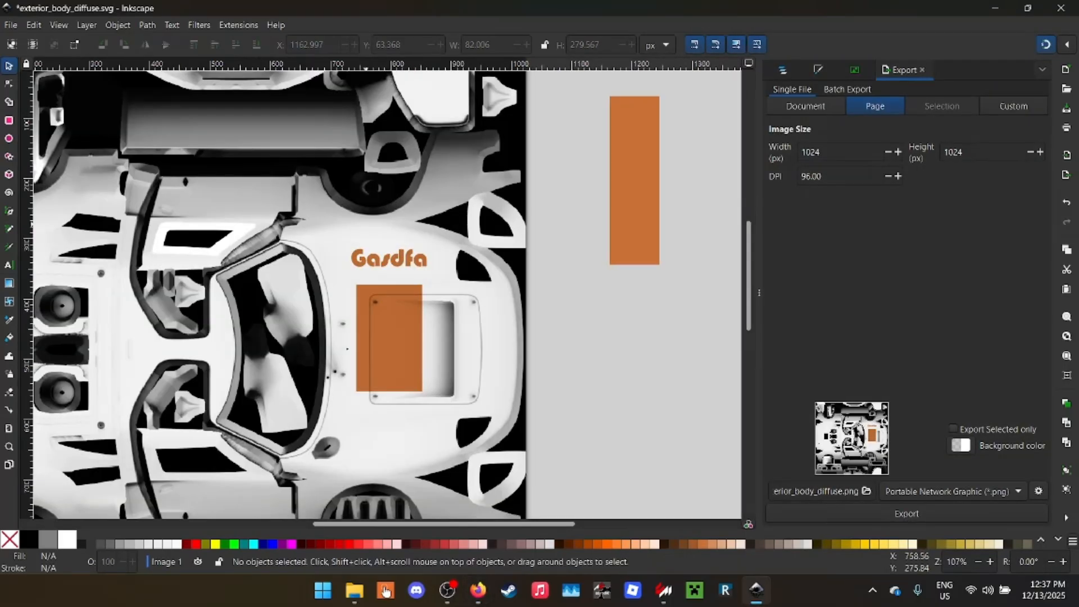
drag(316, 184, 510, 430)
shift+click(622, 162)
key(Delete)
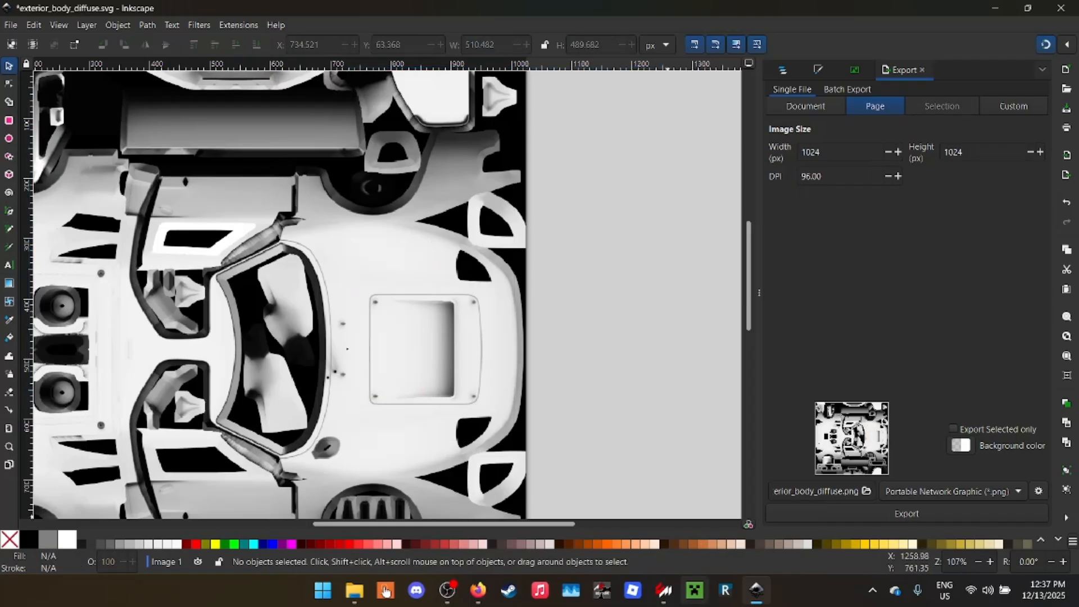
click(478, 590)
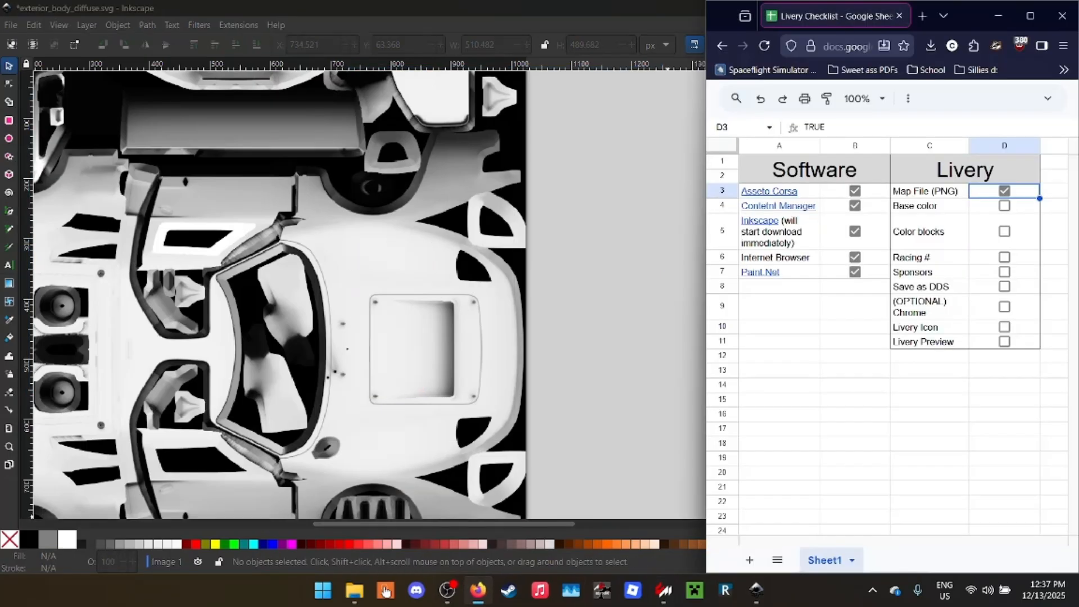
- Go to the Base color item in the checklist and bring up the layers and objects list in Inkscape
click(930, 205)
click(674, 168)
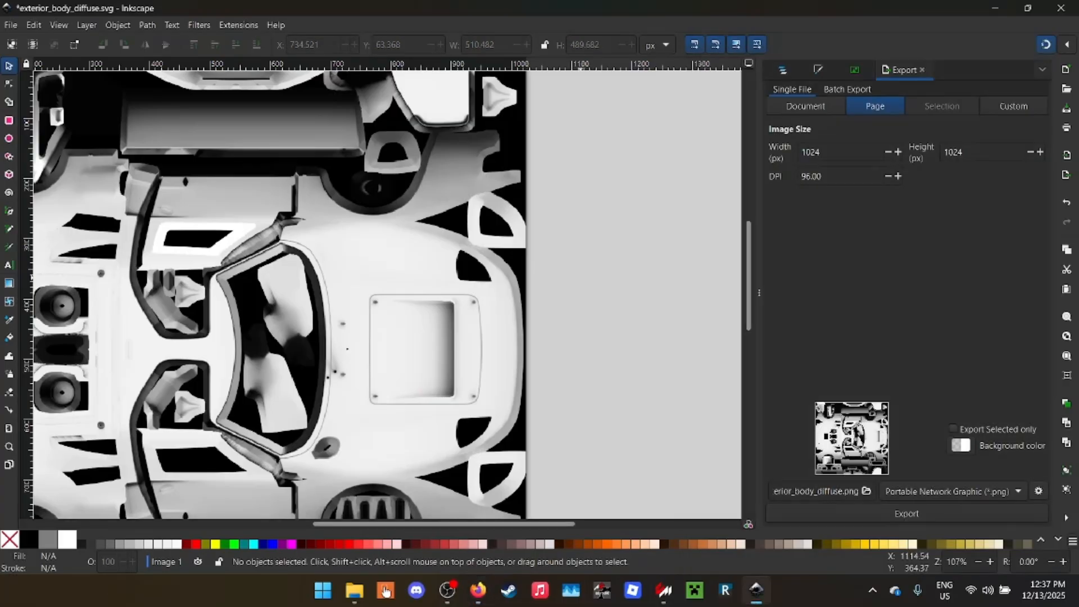
click(782, 70)
scroll(554, 321, down, 1)
scroll(186, 300, right, 2)
scroll(187, 300, left, 3)
scroll(187, 299, down, 2)
scroll(152, 408, down, 1)
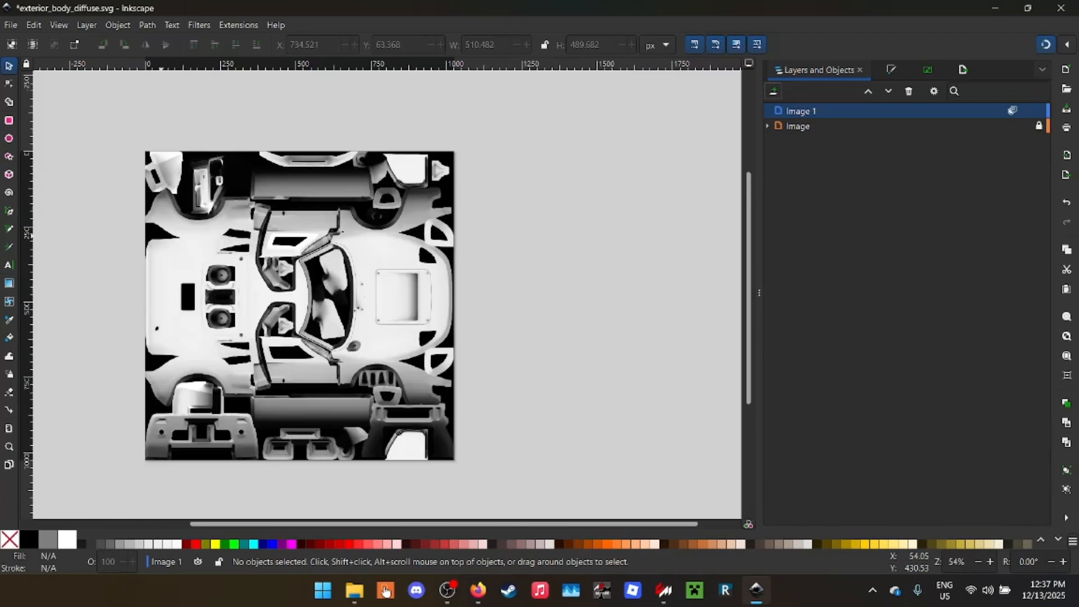
scroll(103, 258, up, 1)
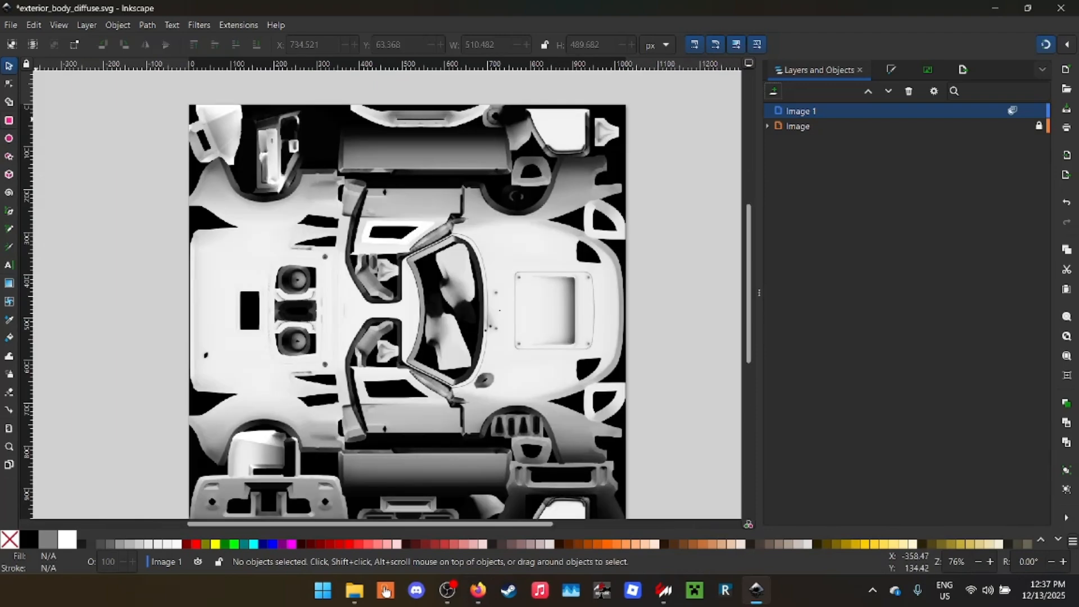
- Draw a rectangle covering the whole 1024 × 1024 px body map on the Image 1 layer
key(r)
drag(189, 105, 625, 493)
scroll(625, 487, down, 4)
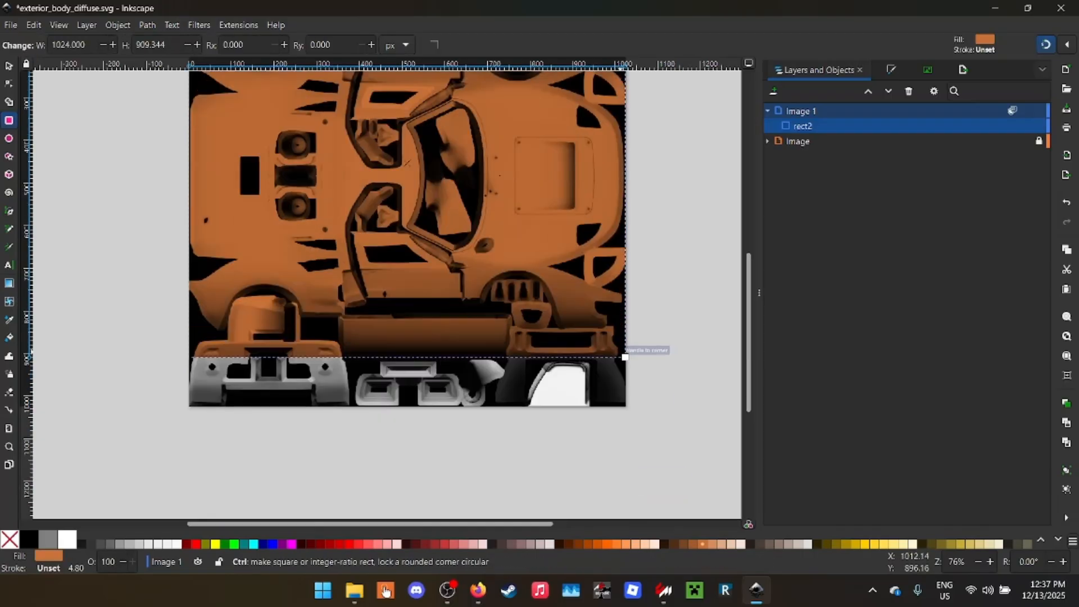
drag(625, 356, 625, 405)
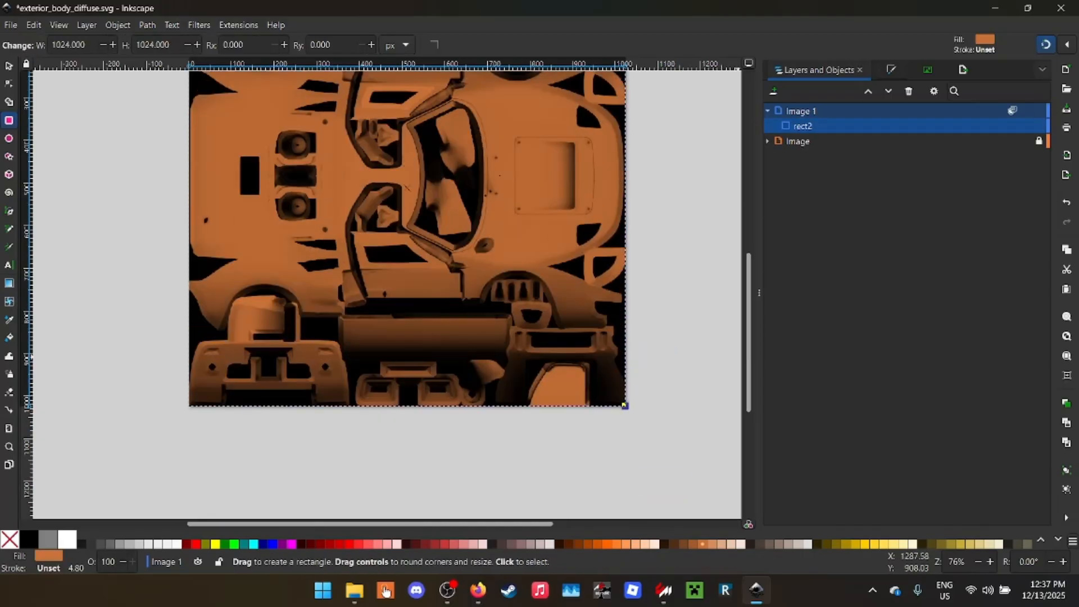
- Set the full-page rectangle's fill to blue 007bc7ff
key(ctrl+shift+f)
click(820, 244)
mouse_move(878, 241)
mouse_down()
mouse_move(890, 220)
mouse_move(830, 245)
mouse_move(857, 328)
mouse_move(826, 290)
mouse_up()
click(864, 290)
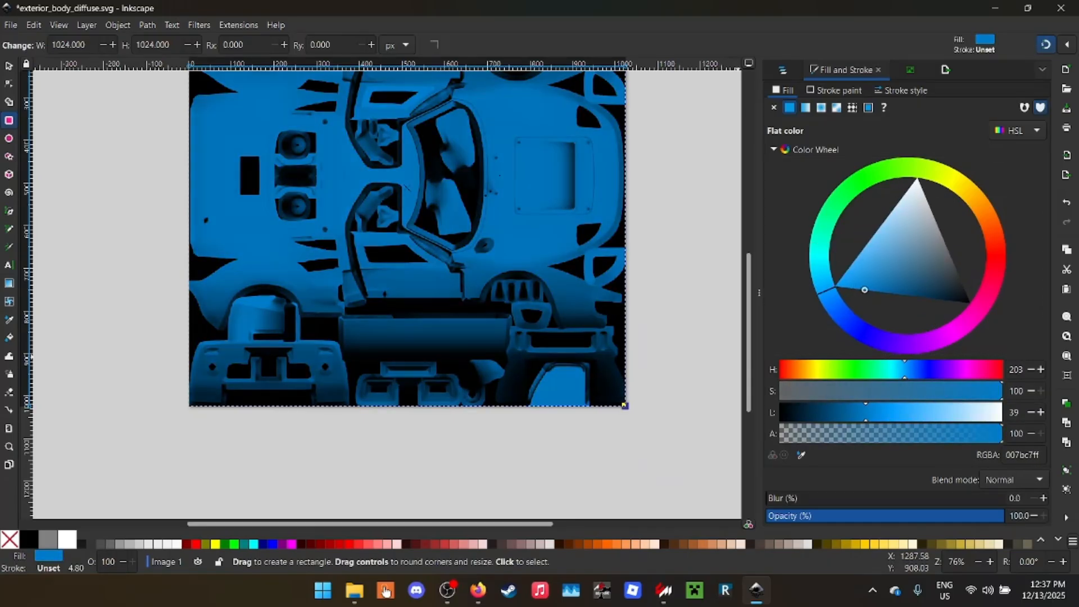
- Save and export the blue livery, and inspect the base color on the GT40 in the showroom
key(ctrl+s)
drag(582, 8, 613, 261)
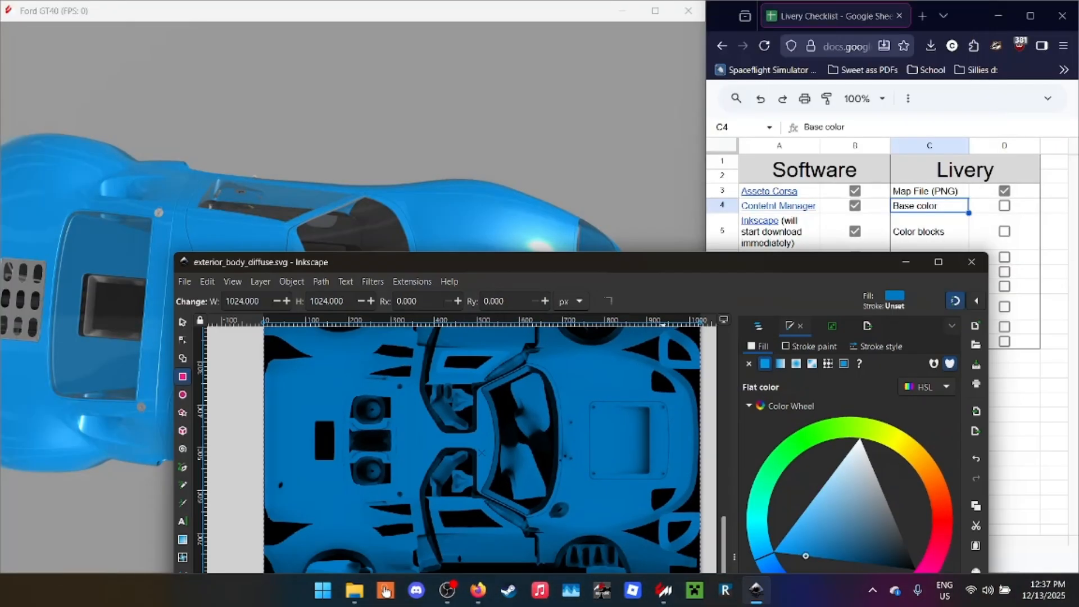
drag(525, 10, 491, 0)
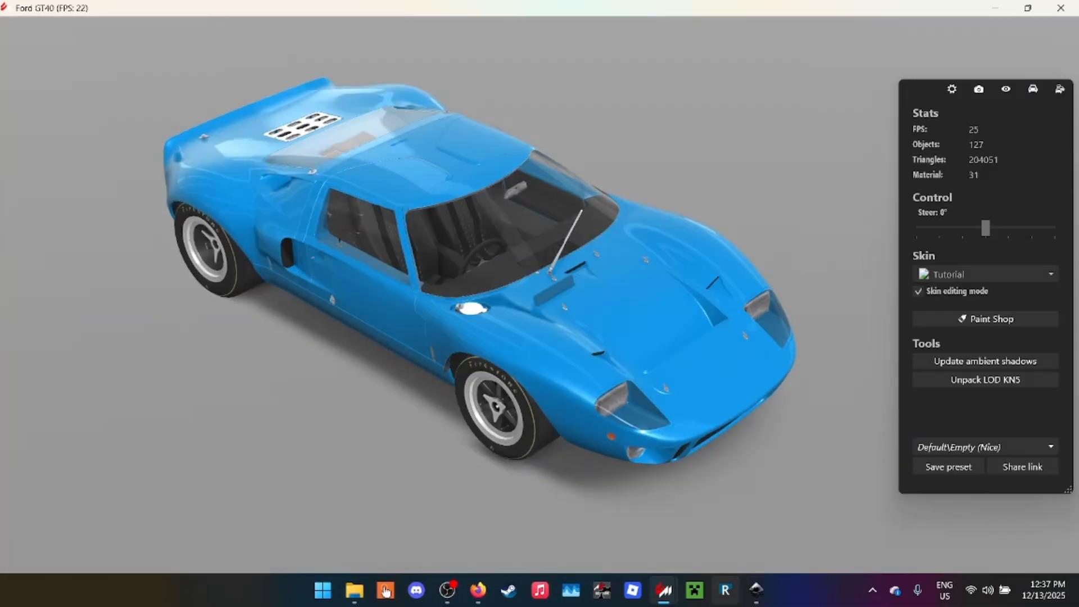
- Tick off Base color in the livery checklist and return to the body map in Inkscape
click(756, 590)
drag(657, 262, 647, 1)
click(478, 590)
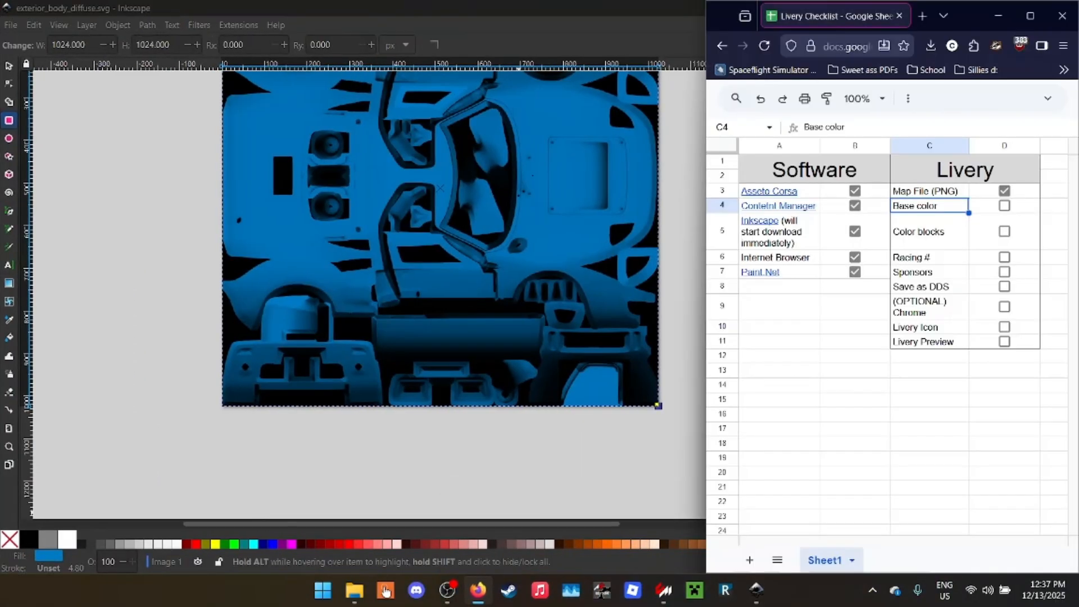
click(1004, 205)
click(121, 215)
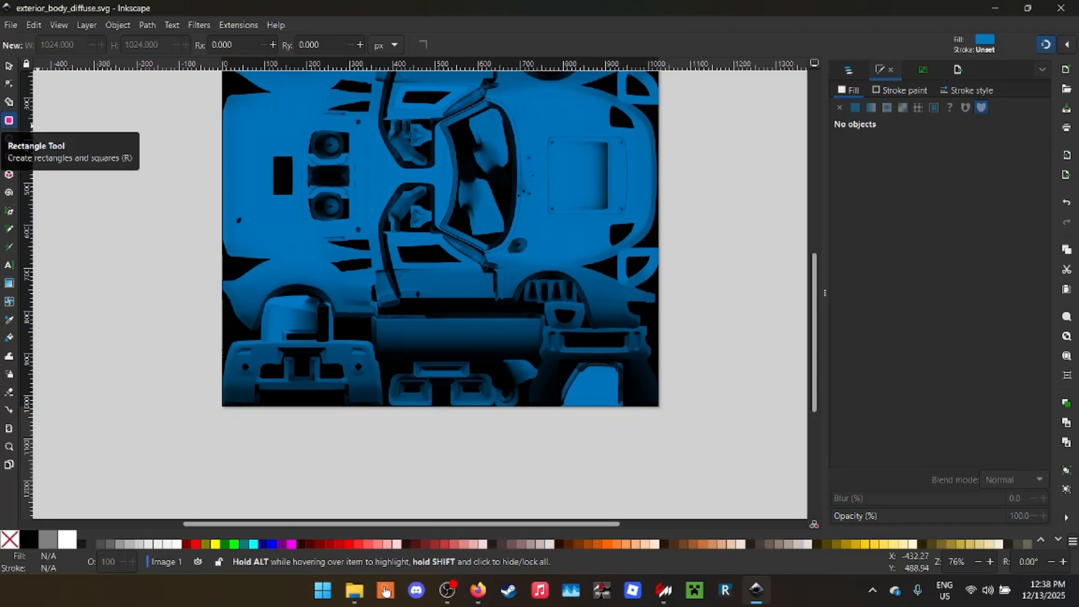
- Review the snapping options for bounding boxes, nodes and alignment, and turn snapping off
scroll(440, 292, up, 5)
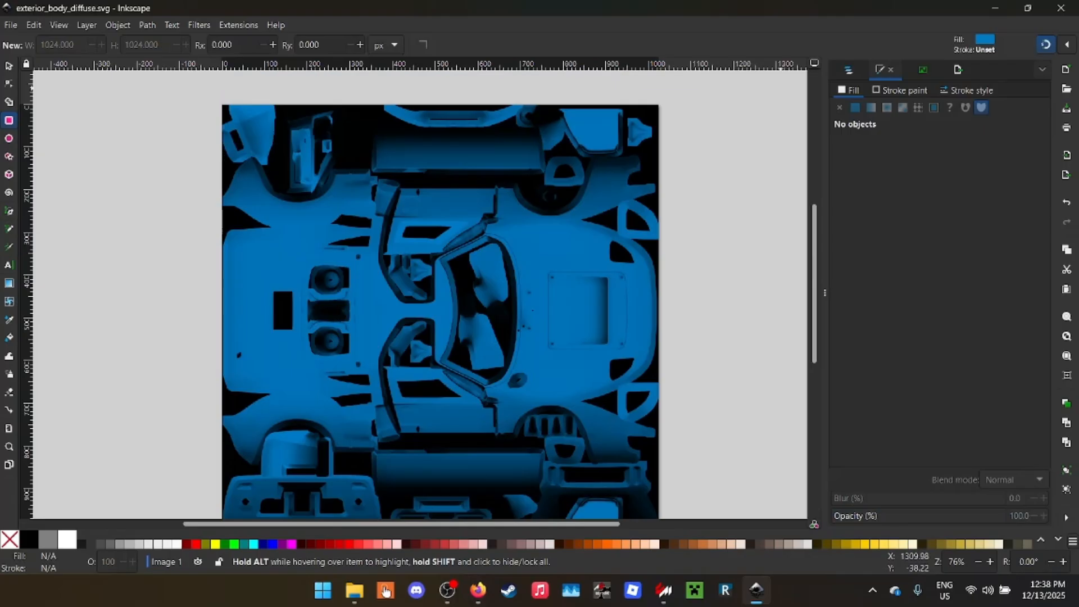
click(1067, 45)
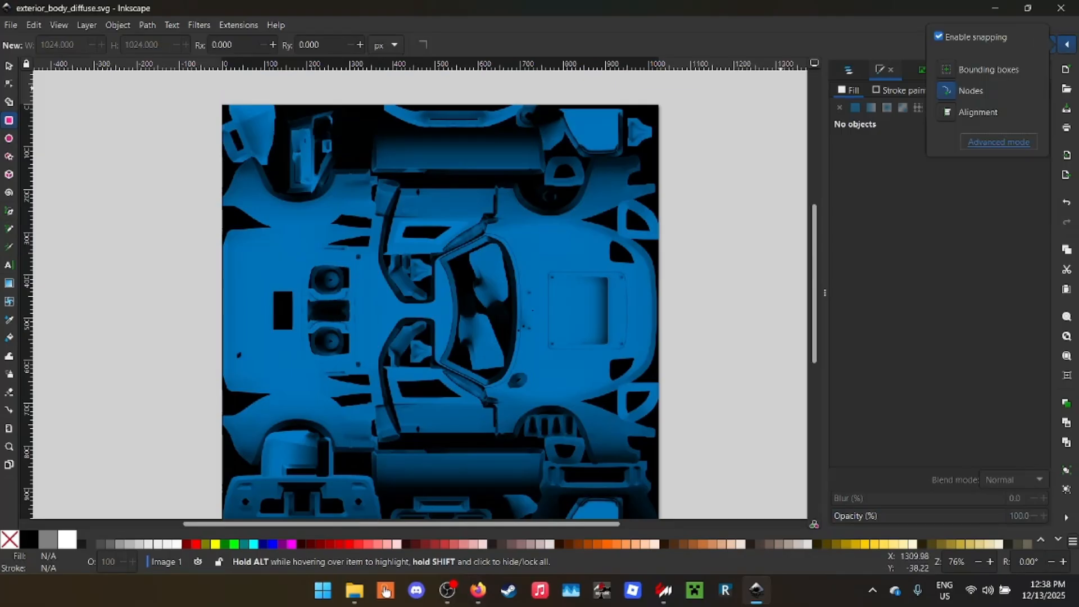
click(947, 69)
click(947, 111)
click(1046, 44)
click(1046, 44)
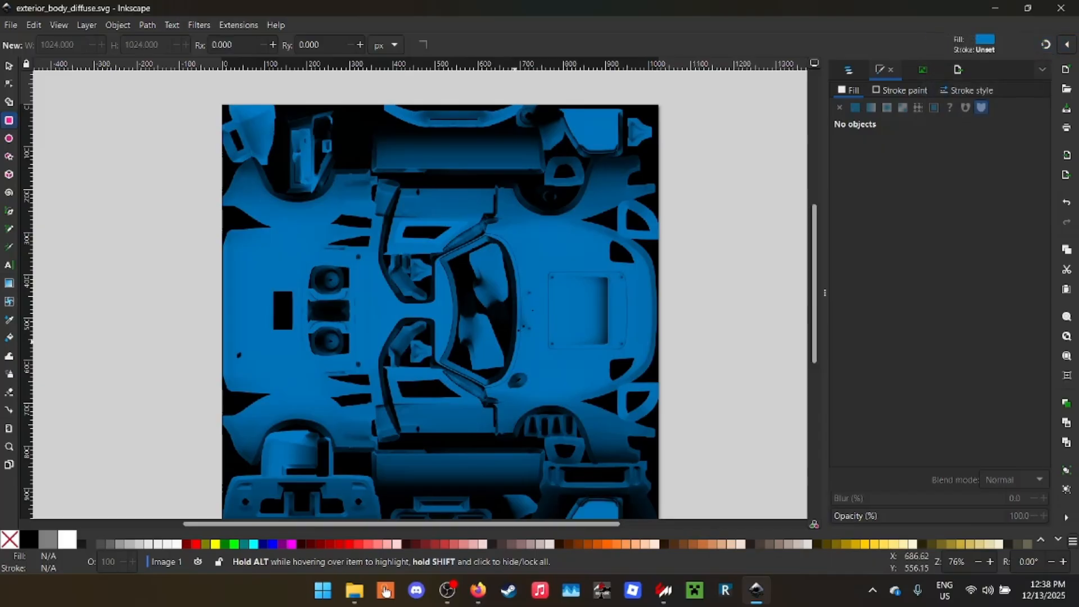
- Set the Image 1 layer's blend mode to Normal and save the document
scroll(620, 294, up, 4)
scroll(579, 282, down, 8)
scroll(645, 308, up, 1)
scroll(640, 307, up, 2)
scroll(355, 193, up, 1)
key(ctrl+shift+l)
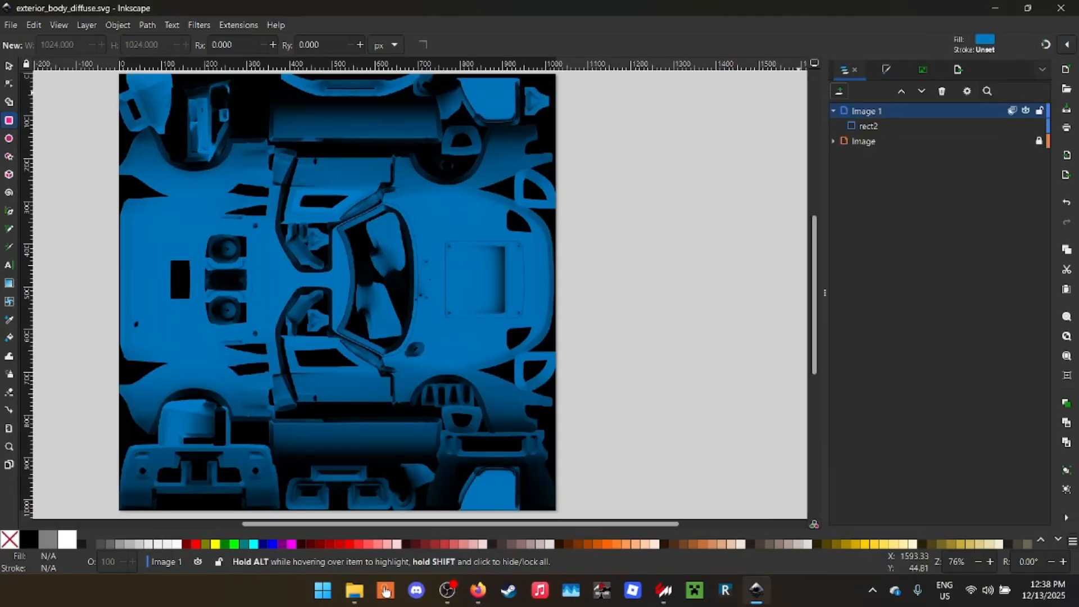
click(1012, 110)
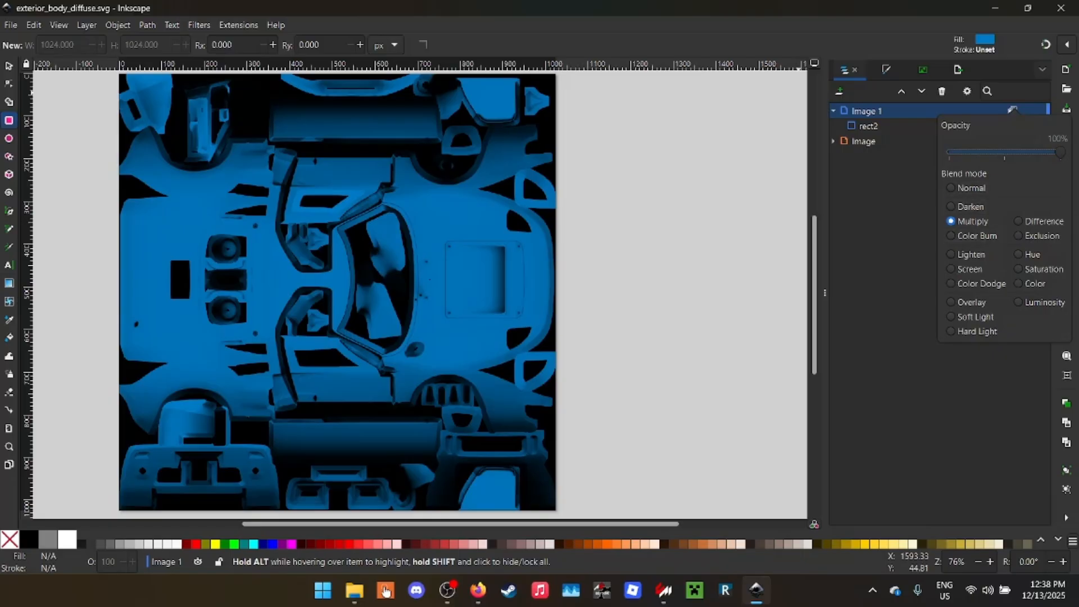
click(965, 188)
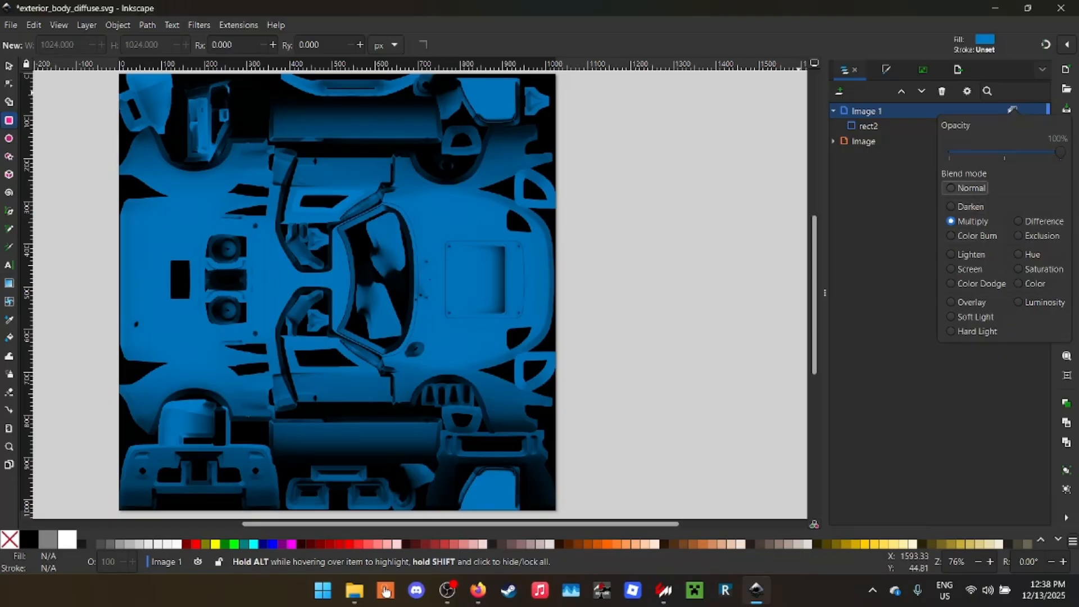
click(595, 73)
drag(613, 8, 551, 2)
key(ctrl+s)
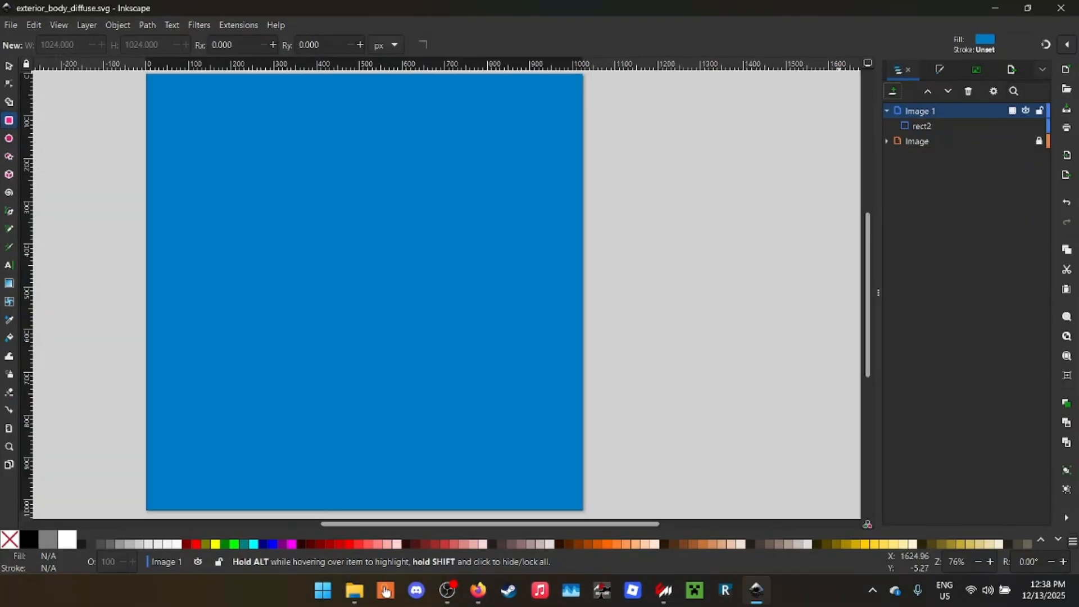
- Compare Normal and Multiply on the Image 1 layer and leave its blend mode at Multiply
click(1012, 110)
click(972, 223)
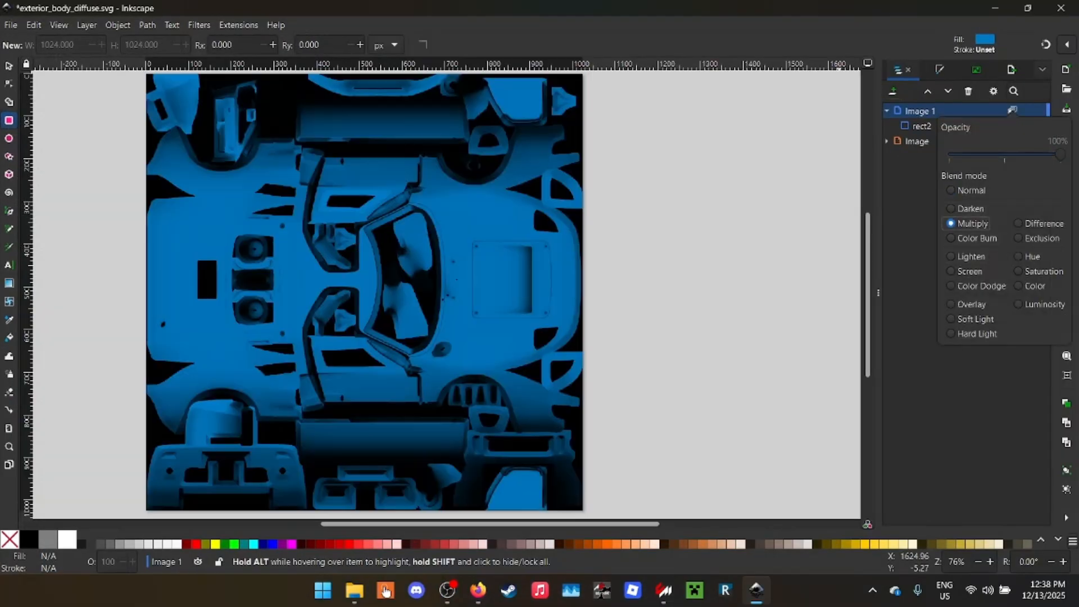
click(970, 191)
click(972, 223)
- Export the page over exterior_body_diffuse.png, check the shaded blue paint on the showroom car, and return to the full Inkscape workspace
key(super+Down)
key(alt+Tab)
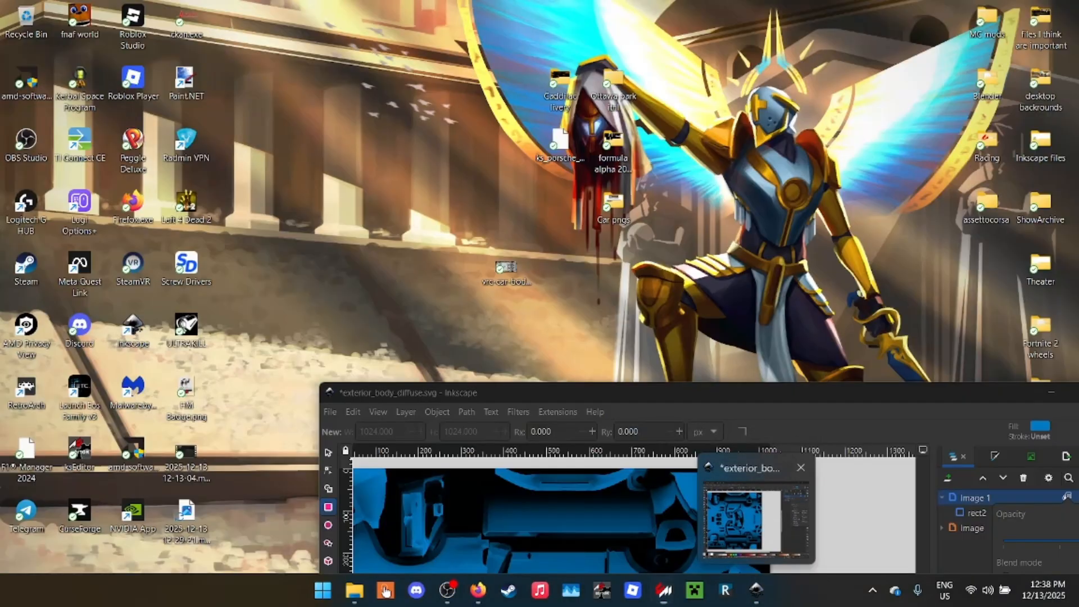
click(758, 512)
drag(725, 393, 483, 282)
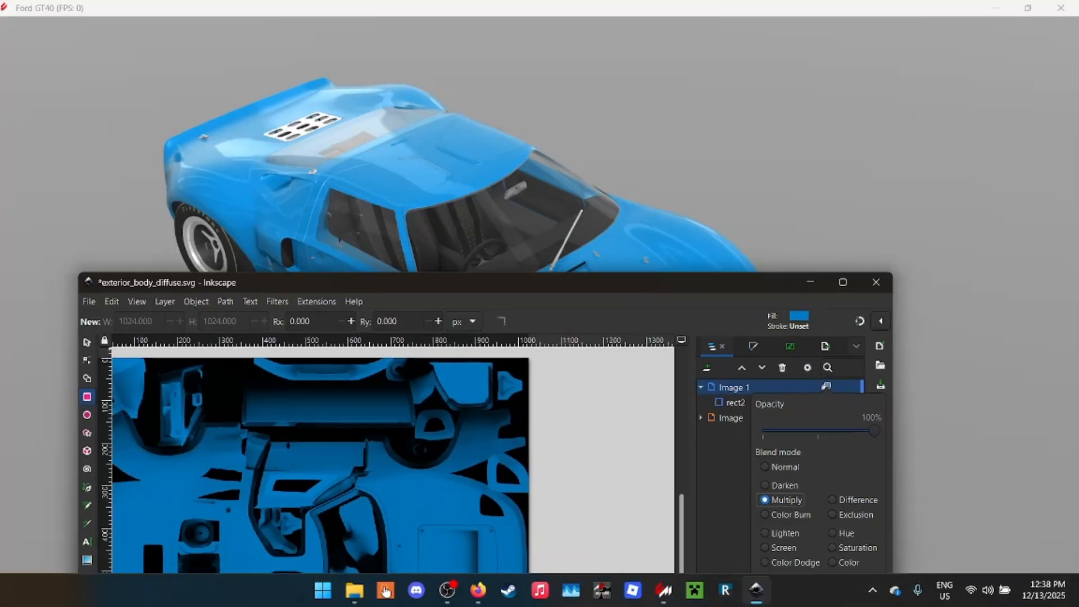
key(Escape)
key(ctrl+shift+e)
drag(674, 282, 91, 19)
click(138, 543)
key(Return)
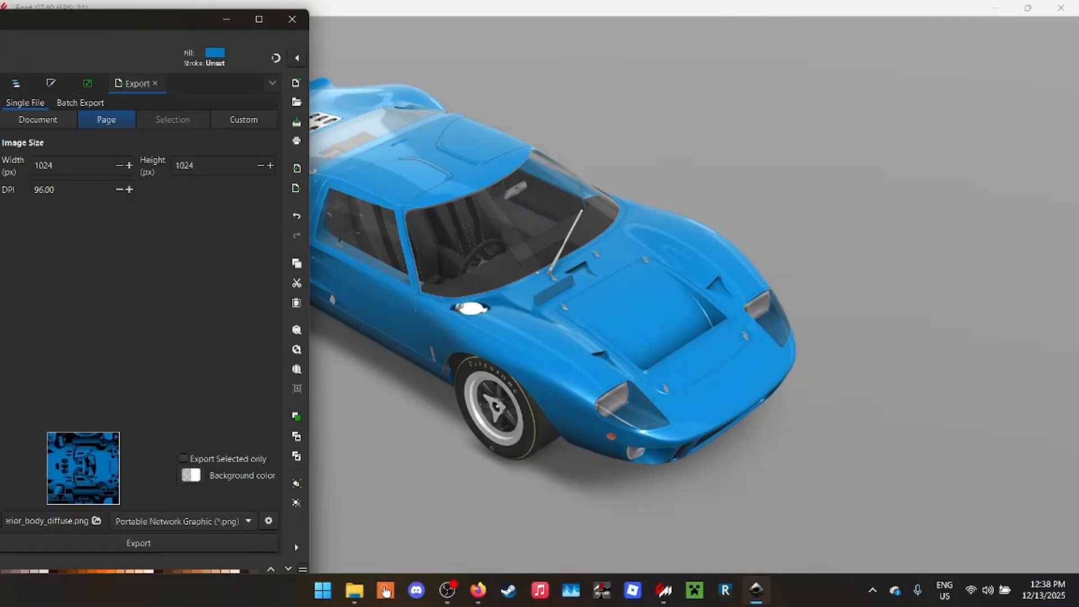
drag(113, 20, 767, 324)
double_click(767, 324)
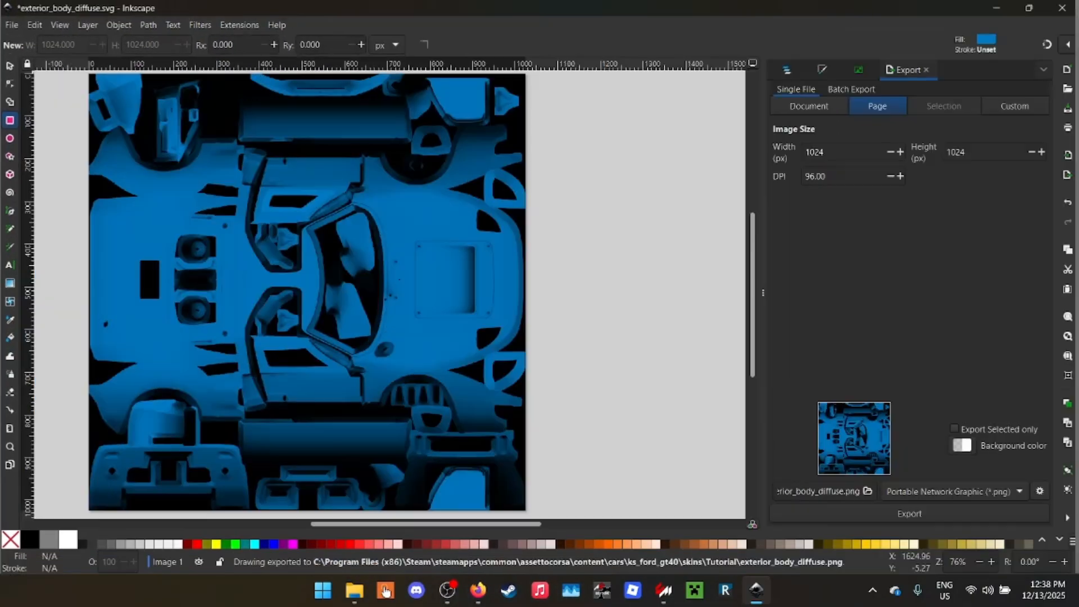
- Choose the Pen tool and examine the hood and nose area of the body map for a color block
scroll(554, 362, up, 3)
scroll(227, 271, up, 1)
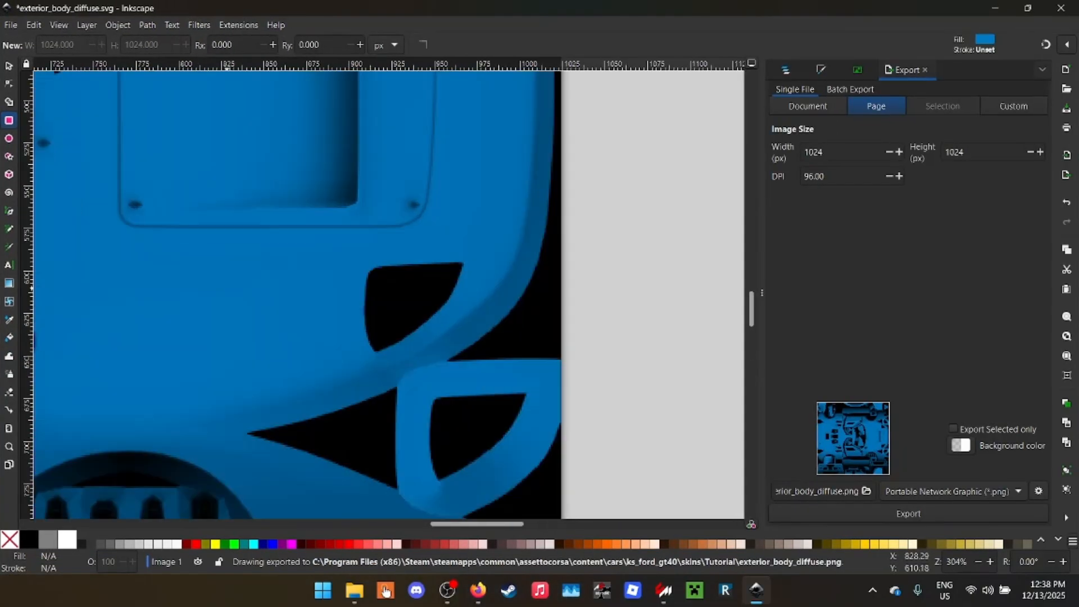
scroll(169, 265, down, 3)
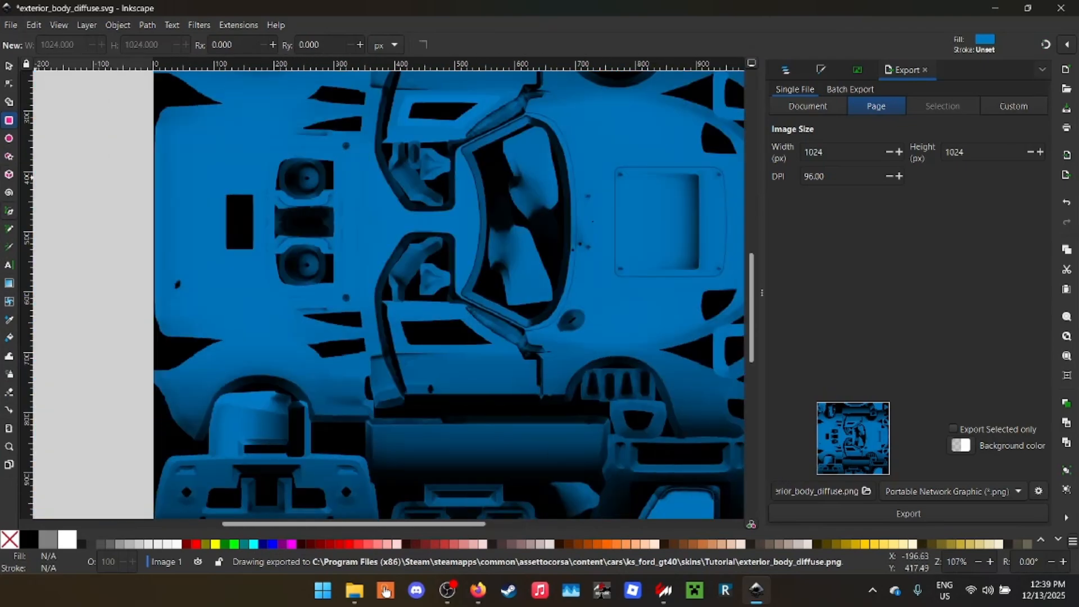
key(b)
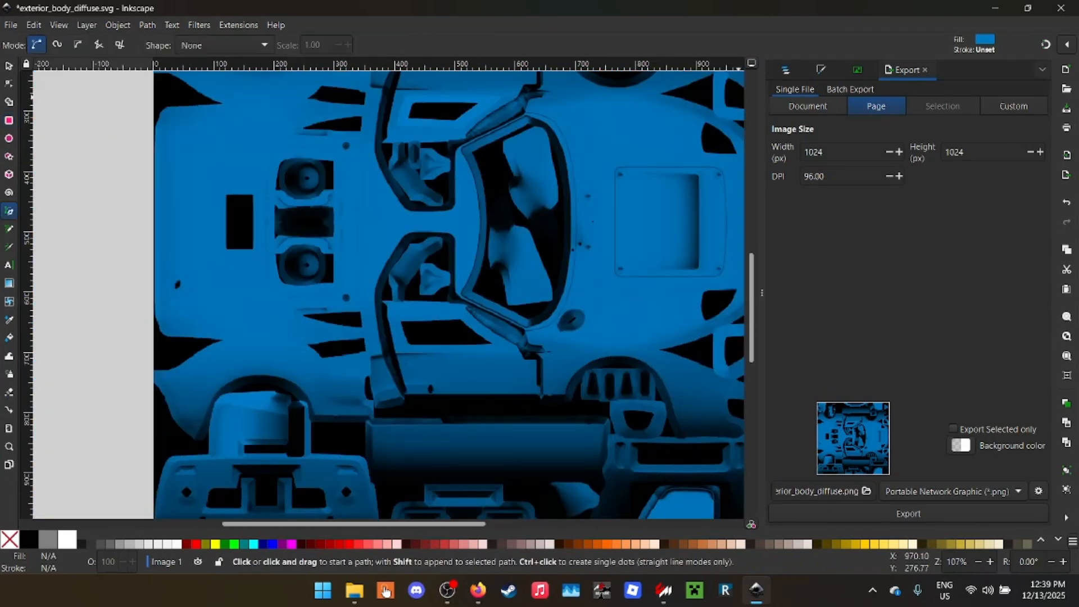
scroll(578, 214, down, 2)
scroll(453, 308, up, 2)
scroll(541, 209, up, 1)
drag(541, 209, 35, 446)
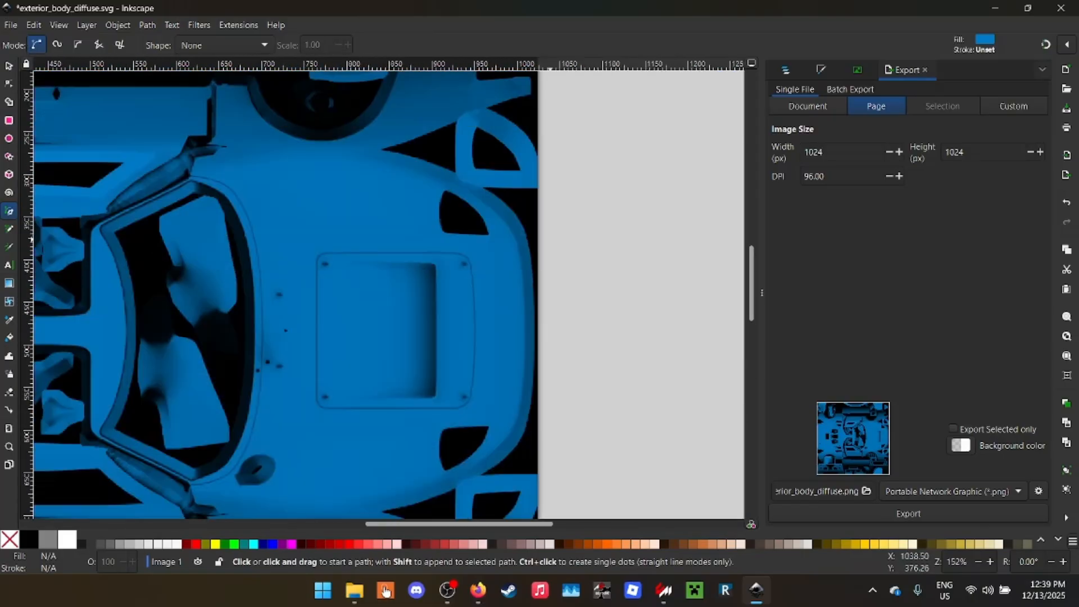
scroll(517, 286, up, 2)
scroll(528, 290, up, 2)
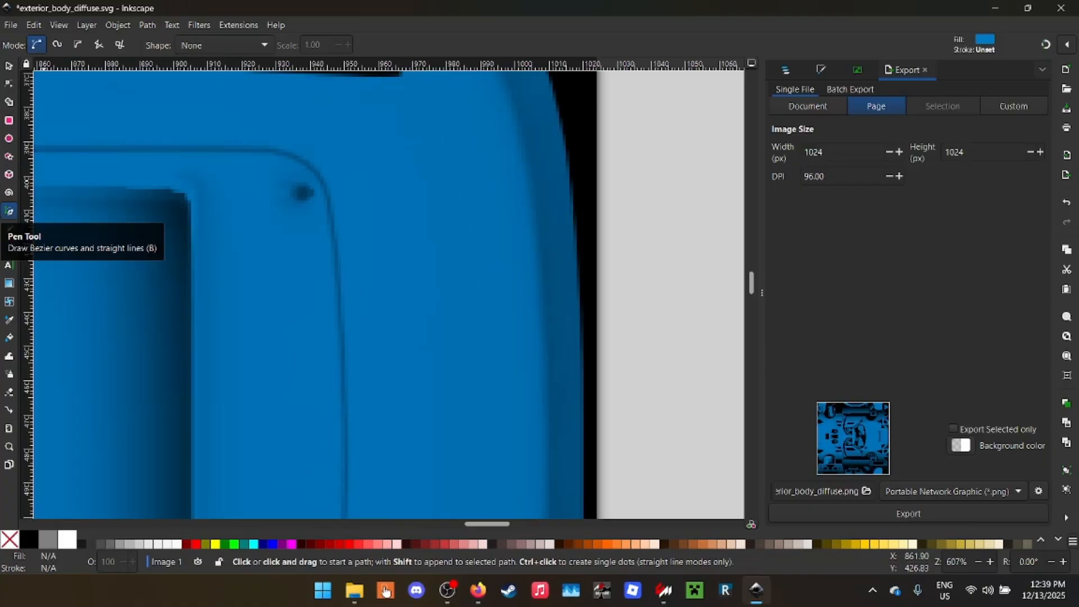
scroll(626, 179, down, 3)
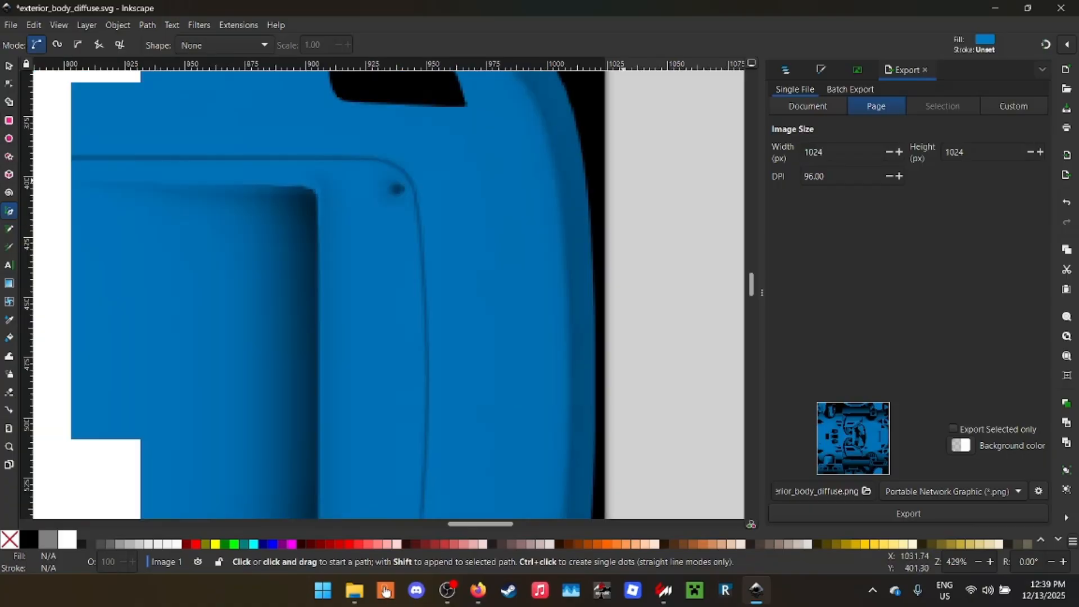
scroll(462, 189, up, 4)
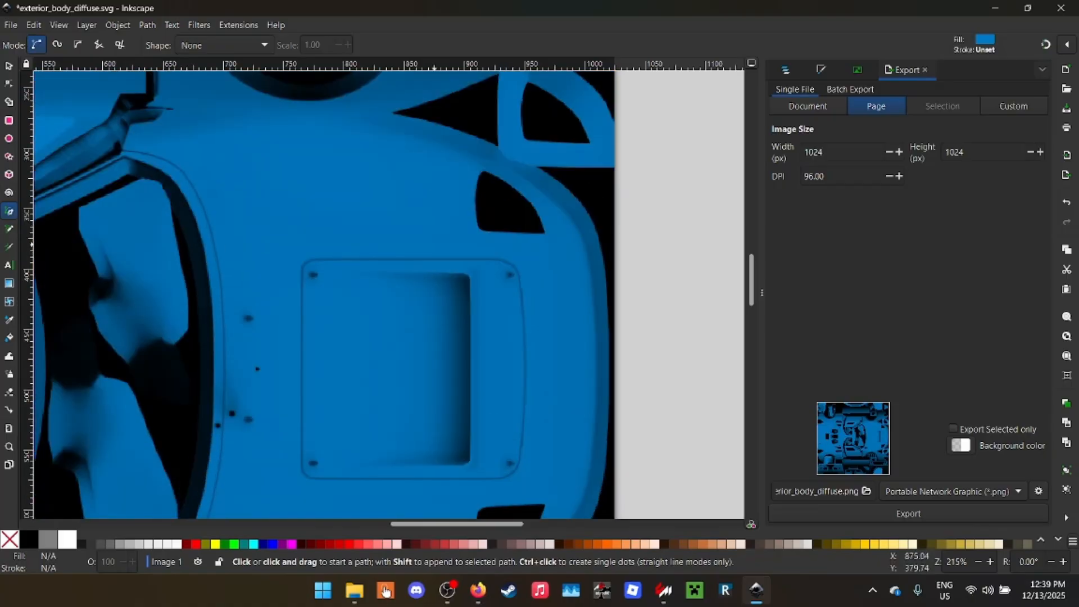
- Start a path at the hood recess's upper front corner, curving along the recess edge and back to the windshield's corner
click(469, 185)
scroll(289, 277, left, 5)
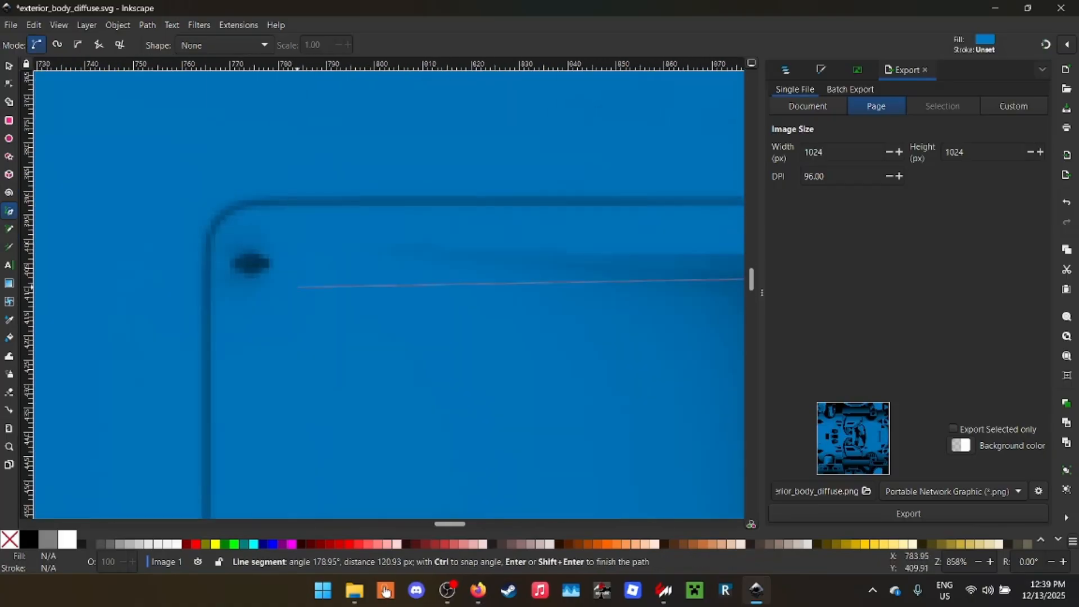
scroll(361, 246, down, 2)
drag(383, 247, 319, 235)
scroll(228, 177, left, 3)
scroll(227, 177, up, 3)
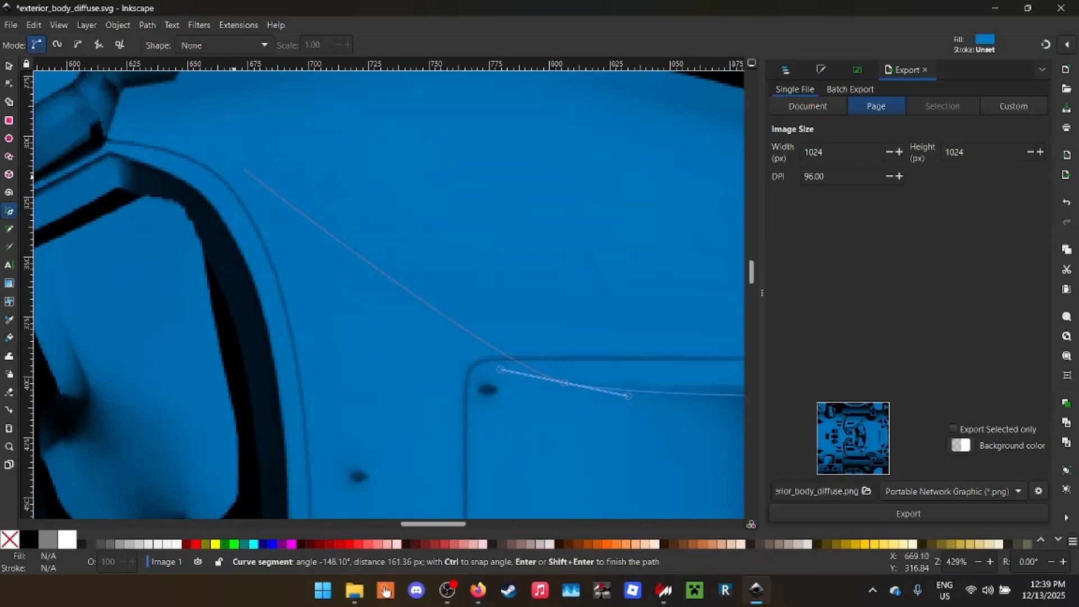
click(199, 193)
- Continue the path along the windshield's base to the car's centerline and across to the small black mark on the hood
scroll(216, 296, down, 3)
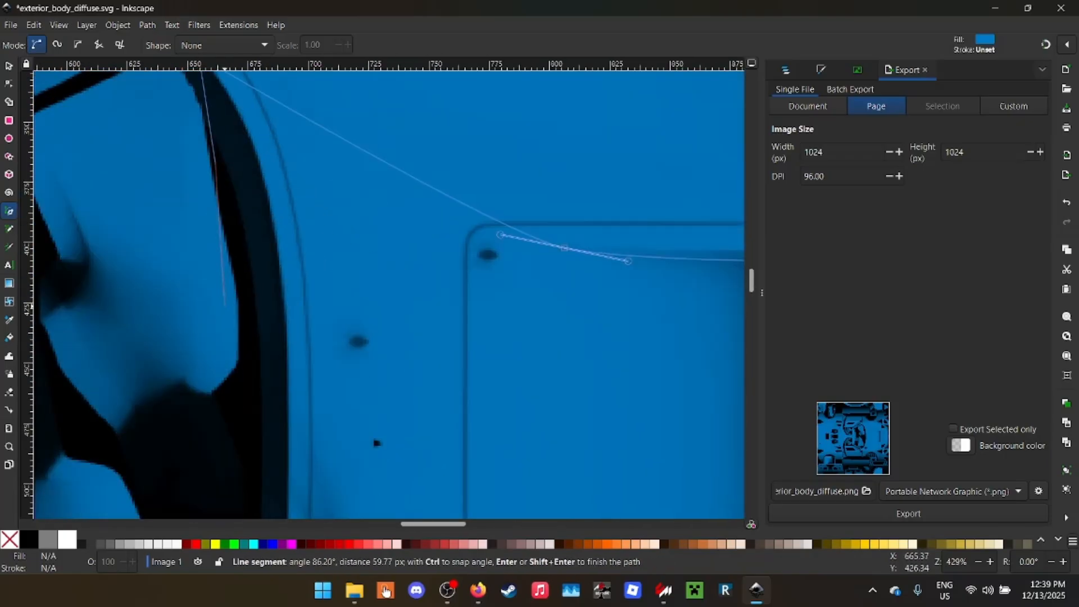
click(252, 308)
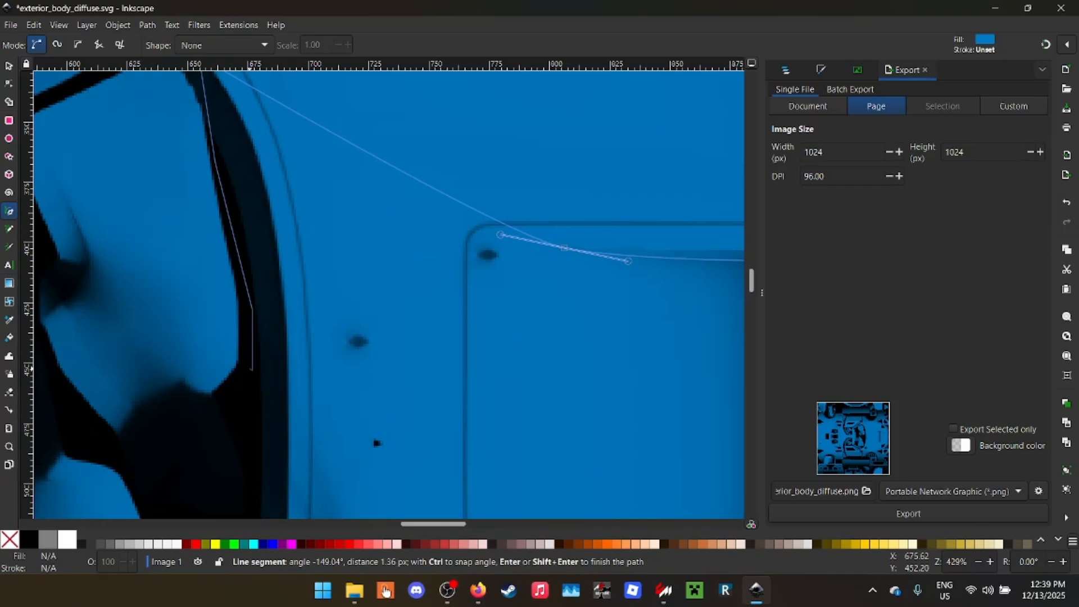
scroll(250, 428, down, 3)
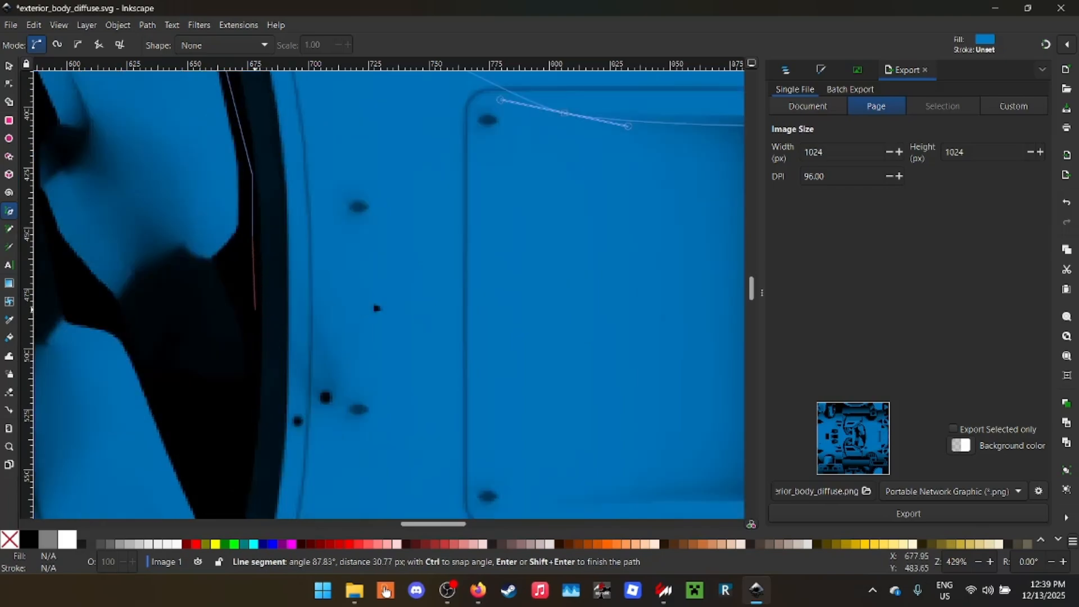
scroll(374, 307, up, 8)
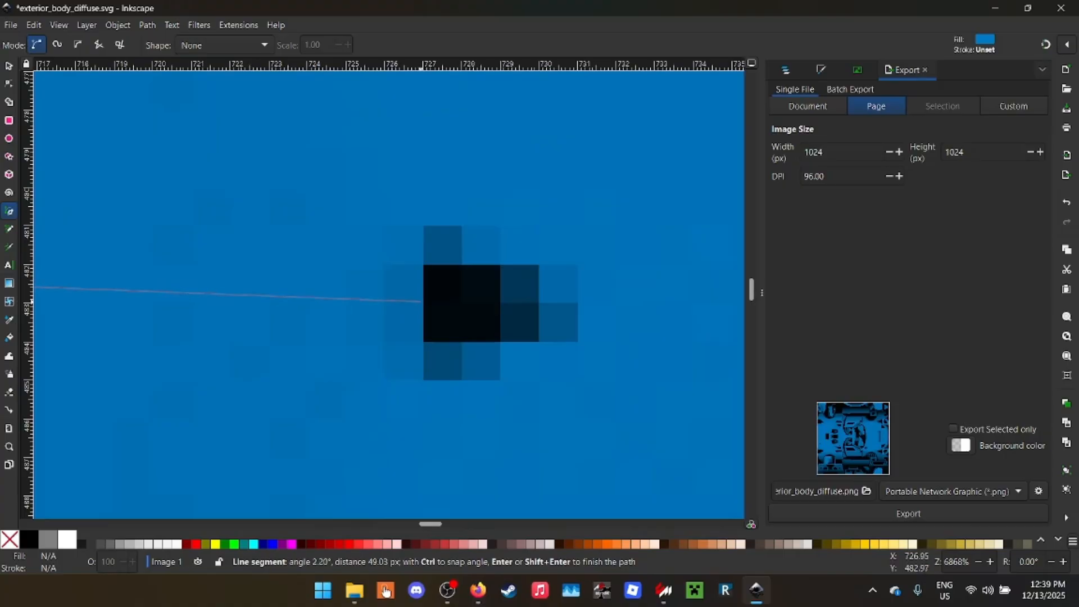
scroll(447, 289, down, 10)
scroll(476, 278, up, 3)
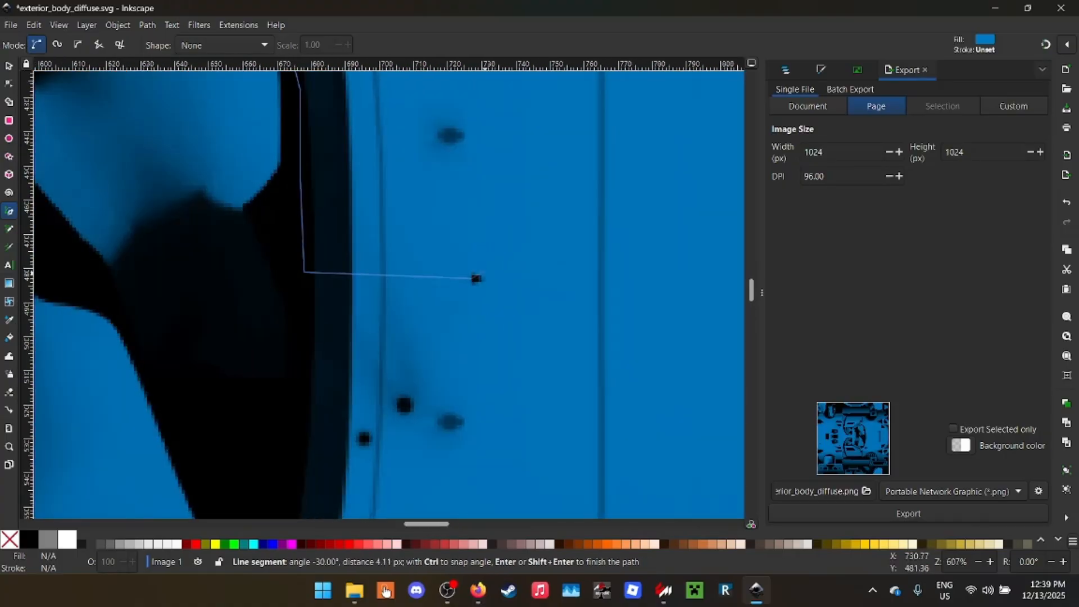
scroll(477, 278, up, 11)
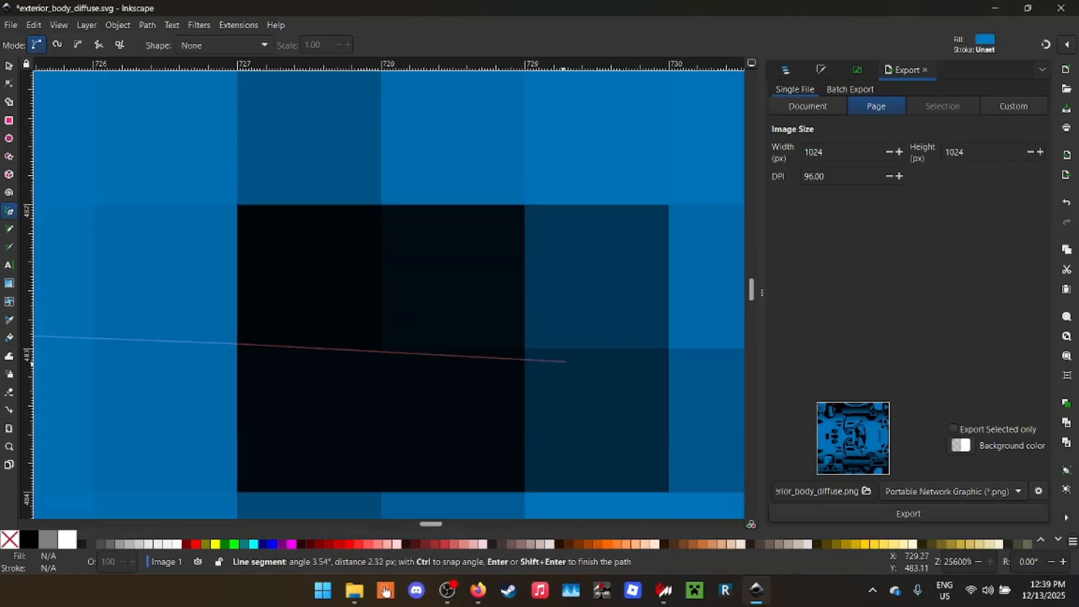
scroll(613, 330, right, 4)
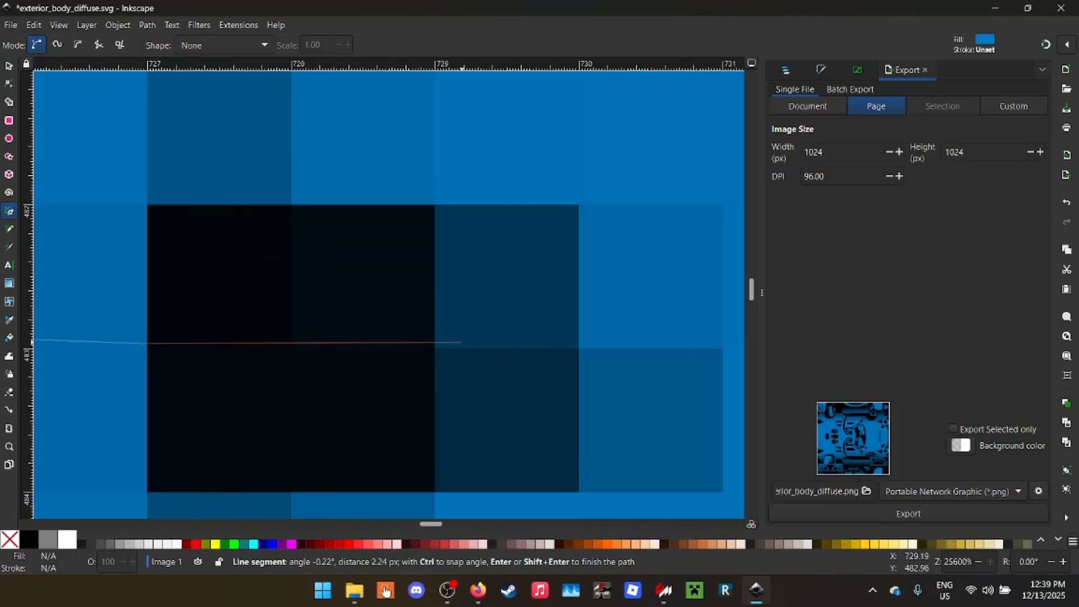
scroll(462, 342, down, 19)
scroll(472, 309, up, 6)
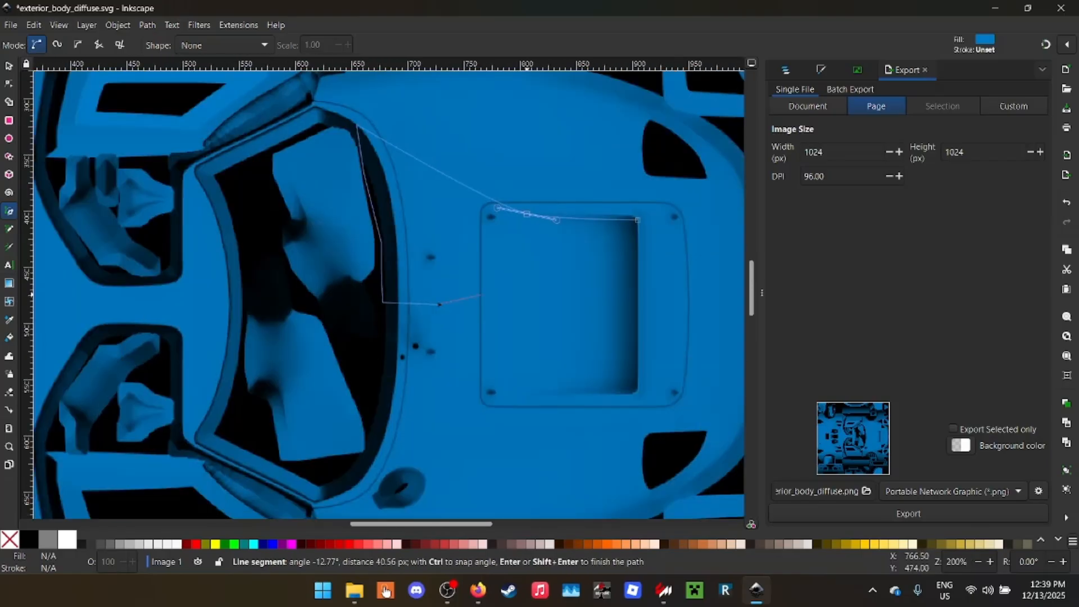
- Close the path along the hood recess's front edge and fill the shape with yellow, c5c100ff
scroll(480, 294, right, 6)
scroll(500, 292, up, 3)
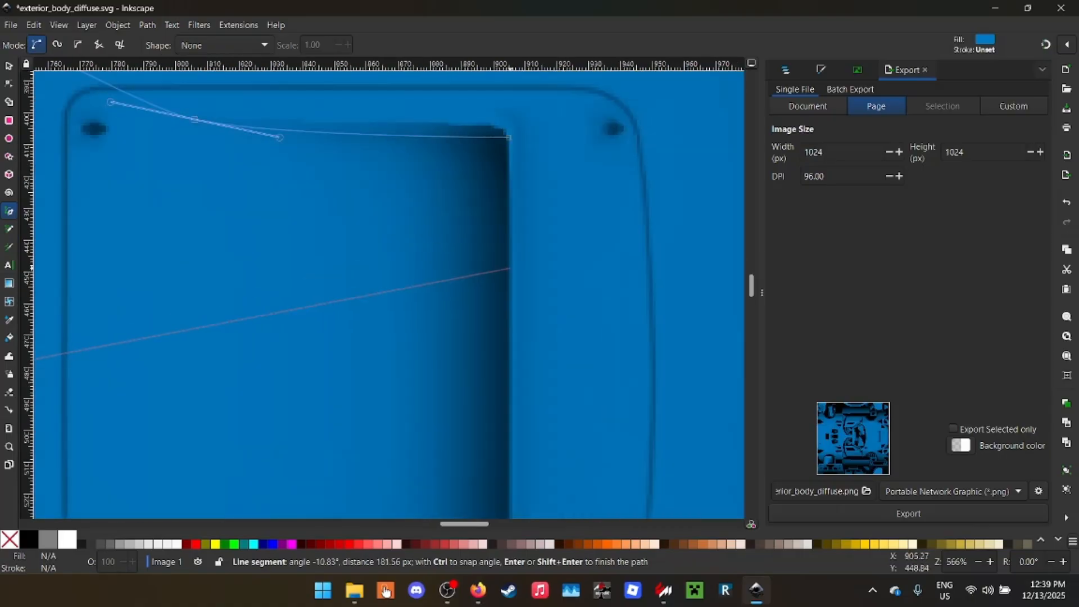
drag(507, 267, 599, 267)
click(509, 137)
key(ctrl+shift+f)
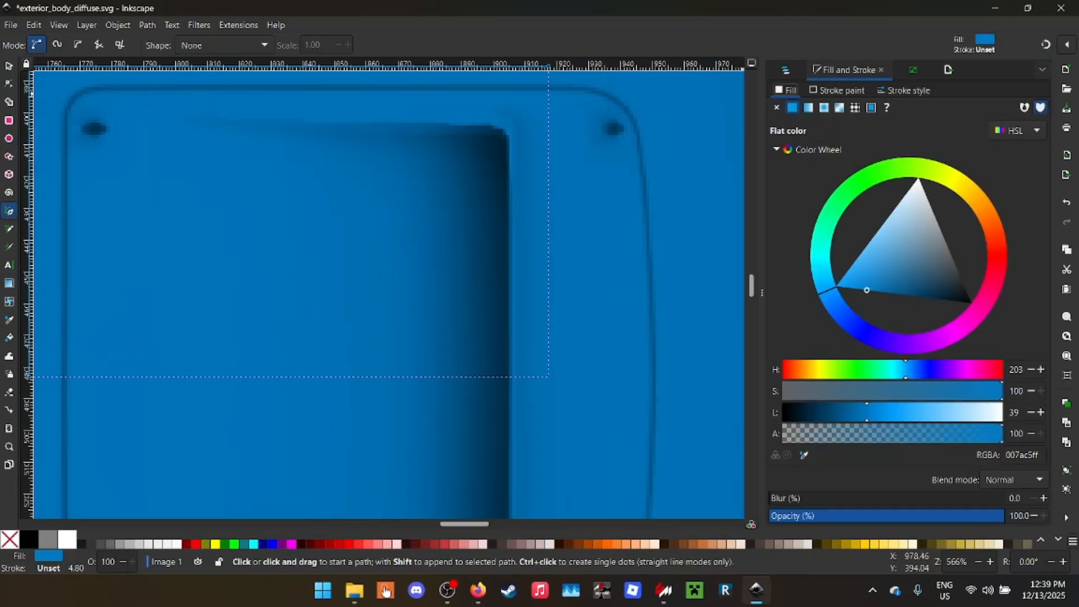
click(955, 180)
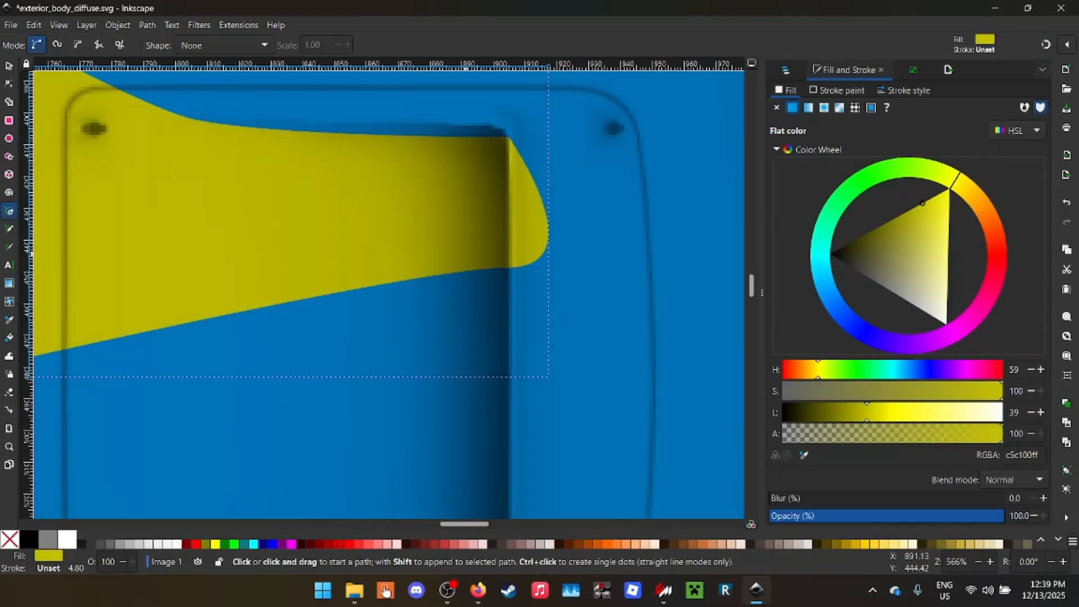
- Turn the yellow shape's lower front node into a corner and fit its front edge straight along the hood recess
scroll(276, 285, down, 3)
key(n)
scroll(363, 258, up, 4)
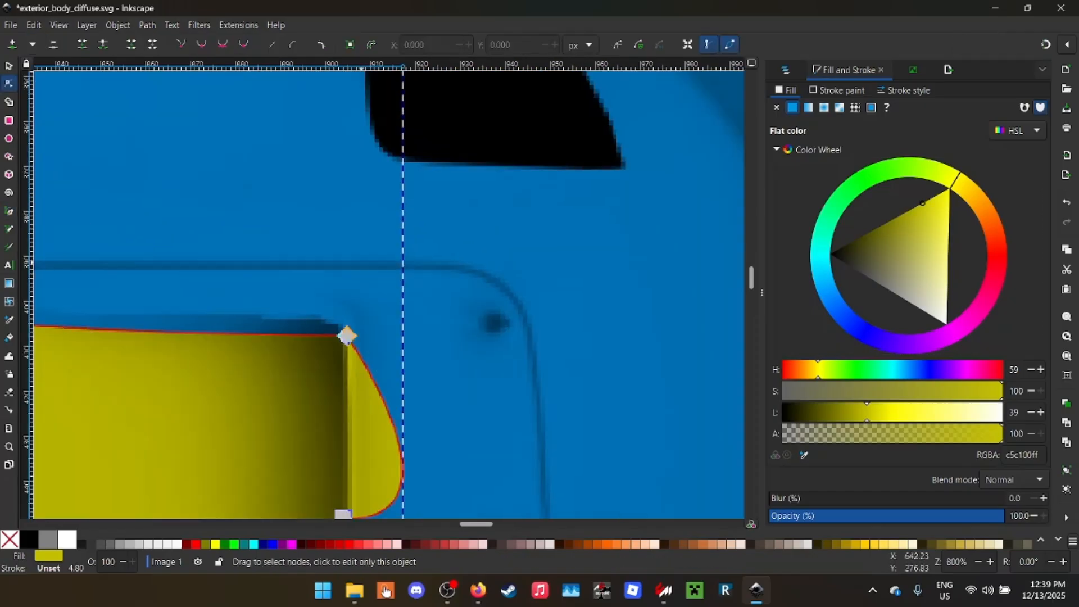
scroll(389, 439, up, 3)
click(393, 365)
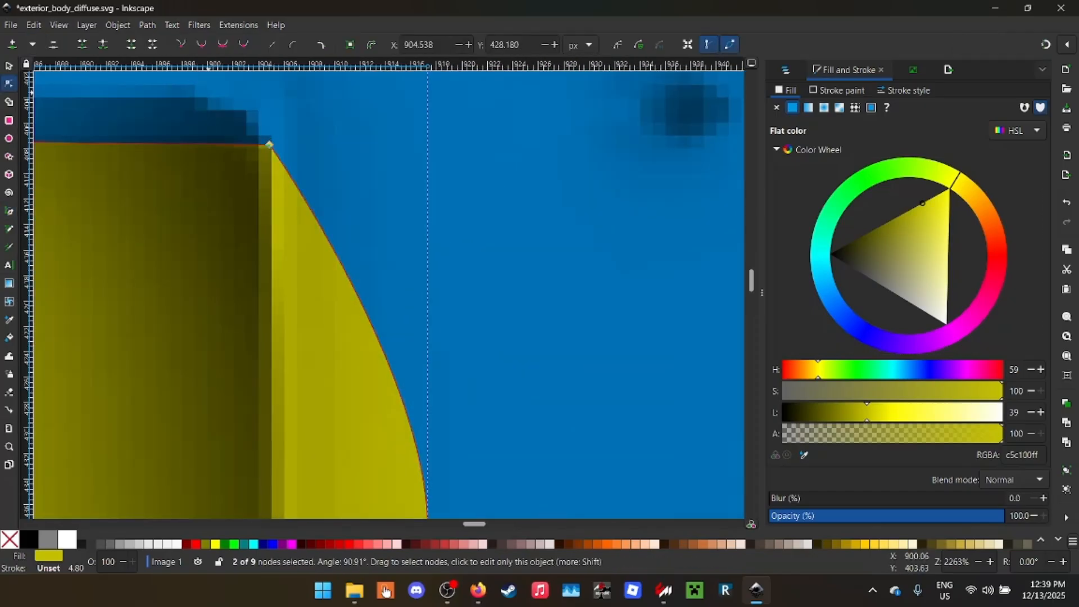
scroll(464, 281, down, 3)
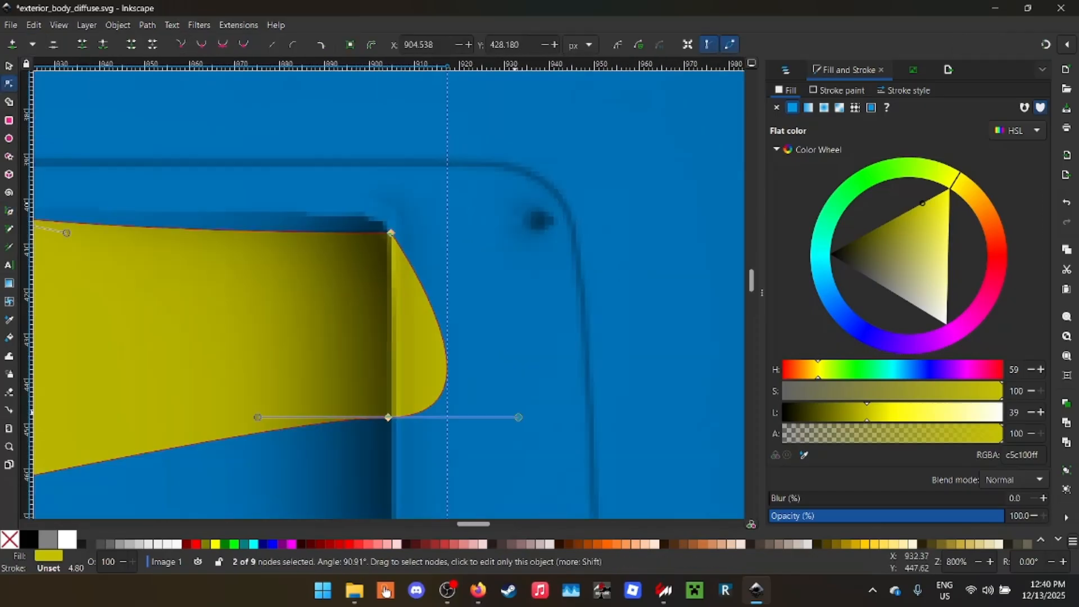
click(389, 417)
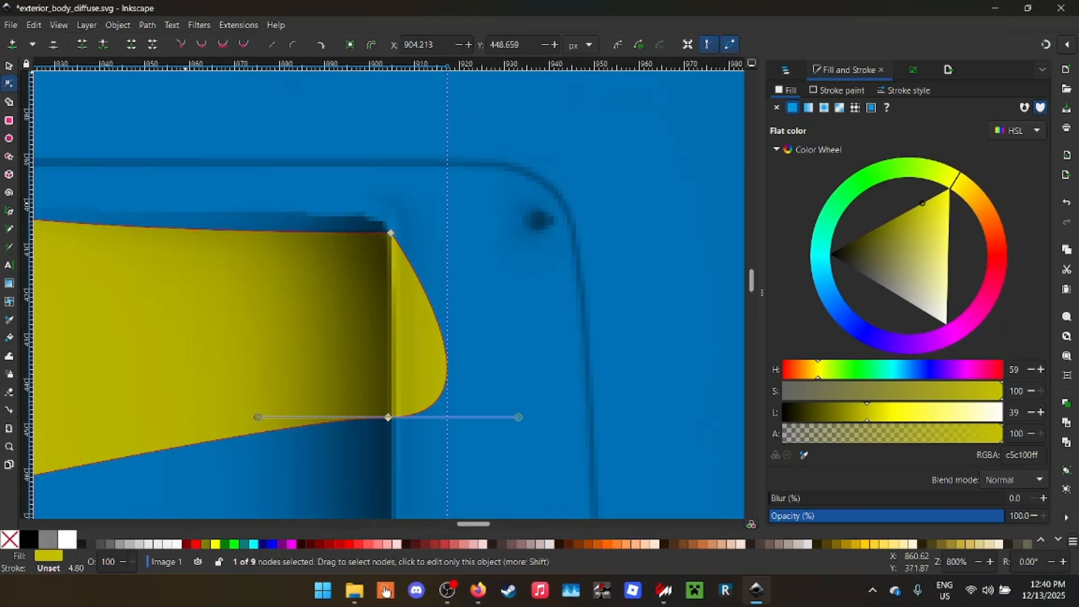
scroll(431, 392, down, 2)
scroll(446, 403, up, 5)
scroll(387, 237, down, 2)
scroll(385, 234, up, 4)
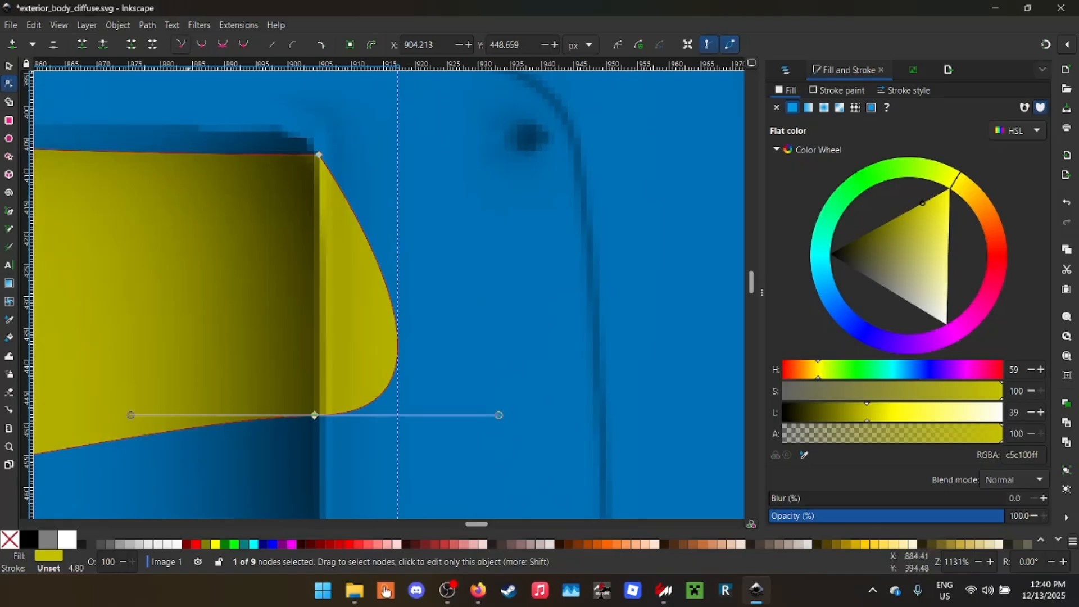
click(180, 45)
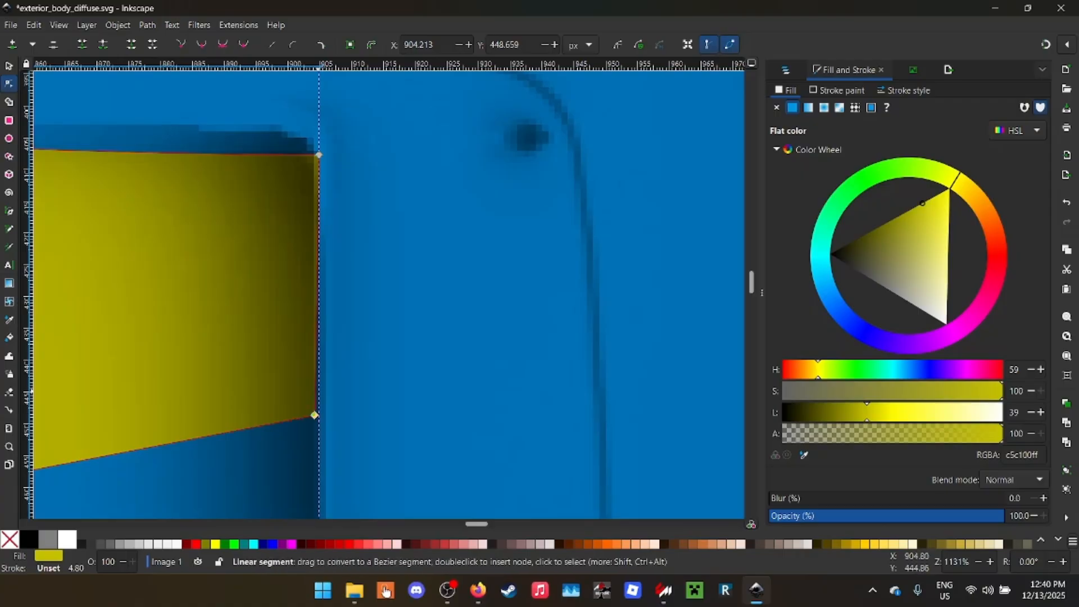
drag(317, 414, 318, 385)
drag(337, 318, 314, 309)
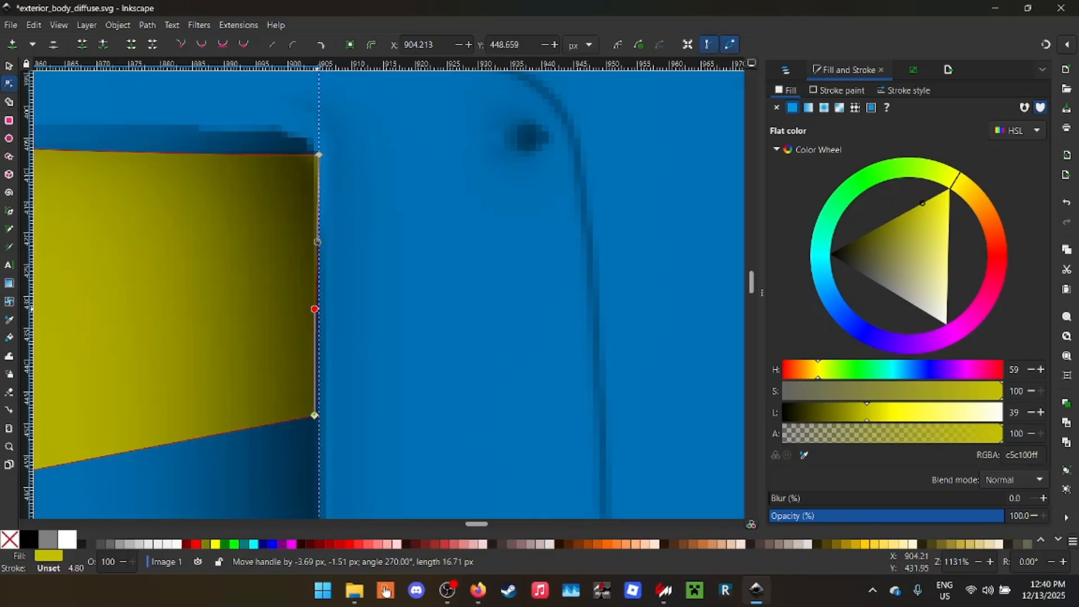
- Save and export the updated body map, and inspect the yellow hood block on the showroom car from the front
drag(393, 7, 414, 376)
key(ctrl+s)
click(582, 236)
drag(582, 236, 478, 269)
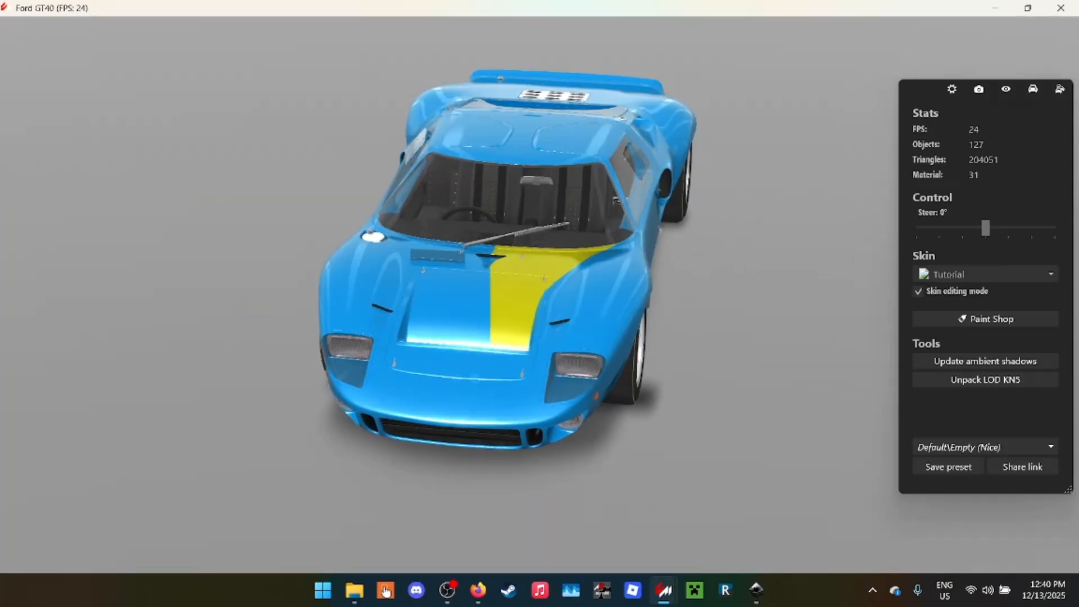
- Switch to the Livery Checklist in Firefox and mark Color blocks as done
click(478, 590)
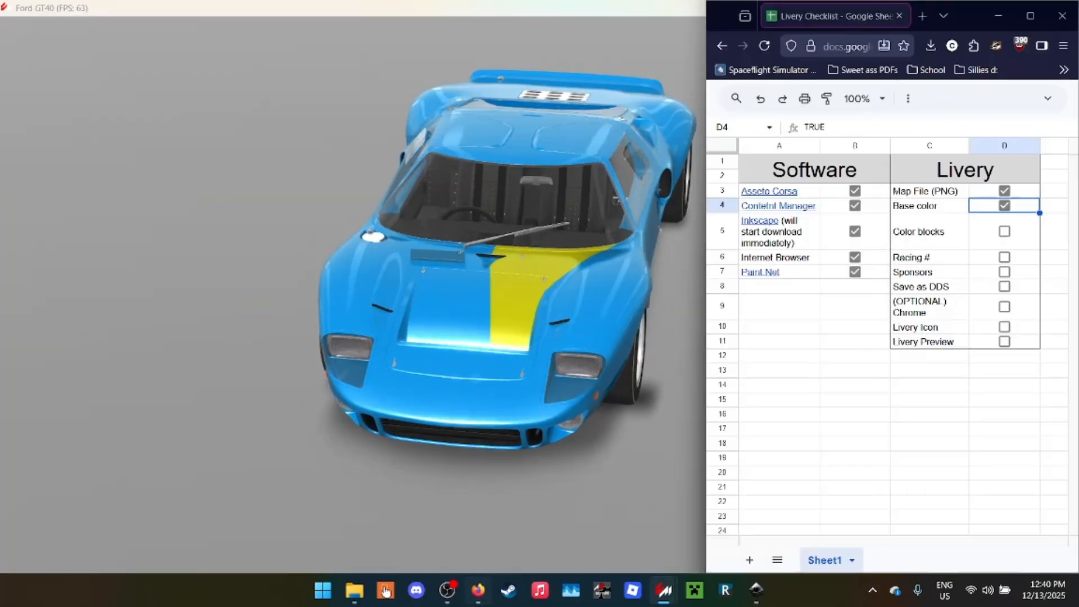
key(Down)
key(space)
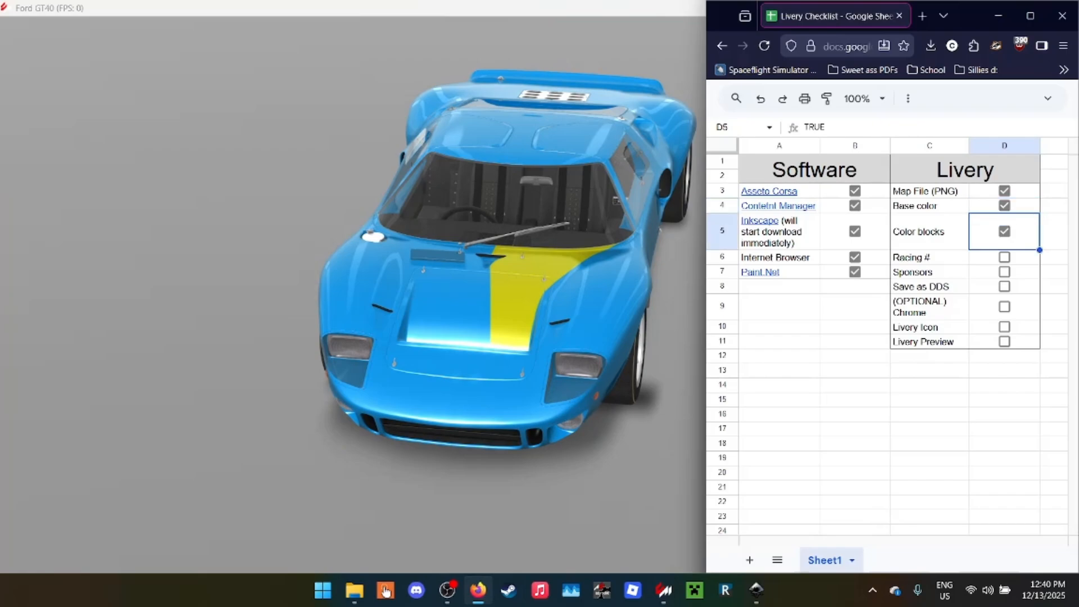
- Return to the full Inkscape workspace and add the text "19" on the empty canvas beside the body map
key(alt+Tab)
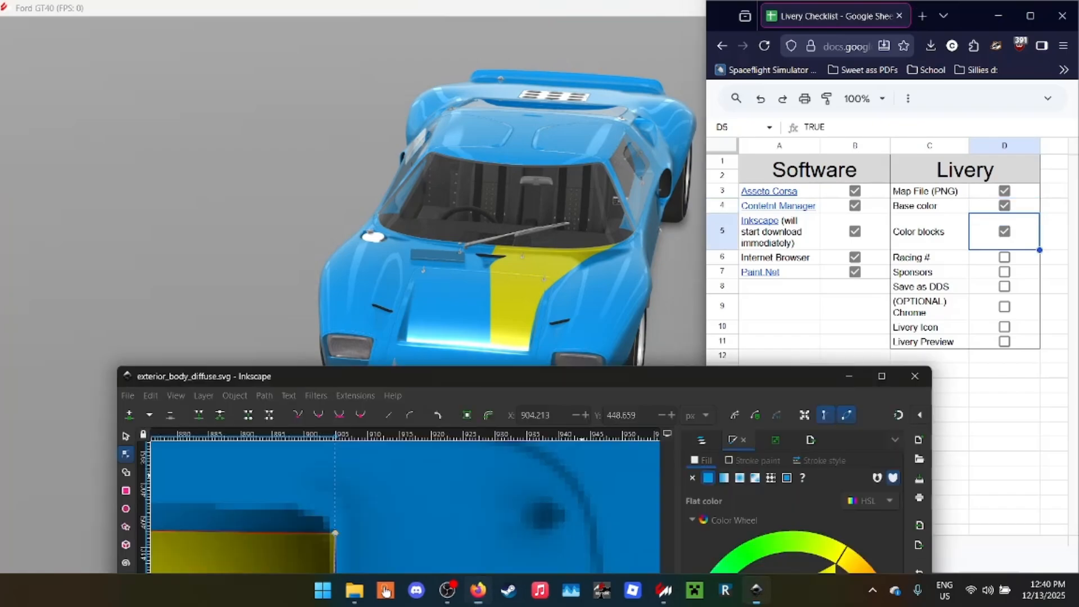
key(super+Up)
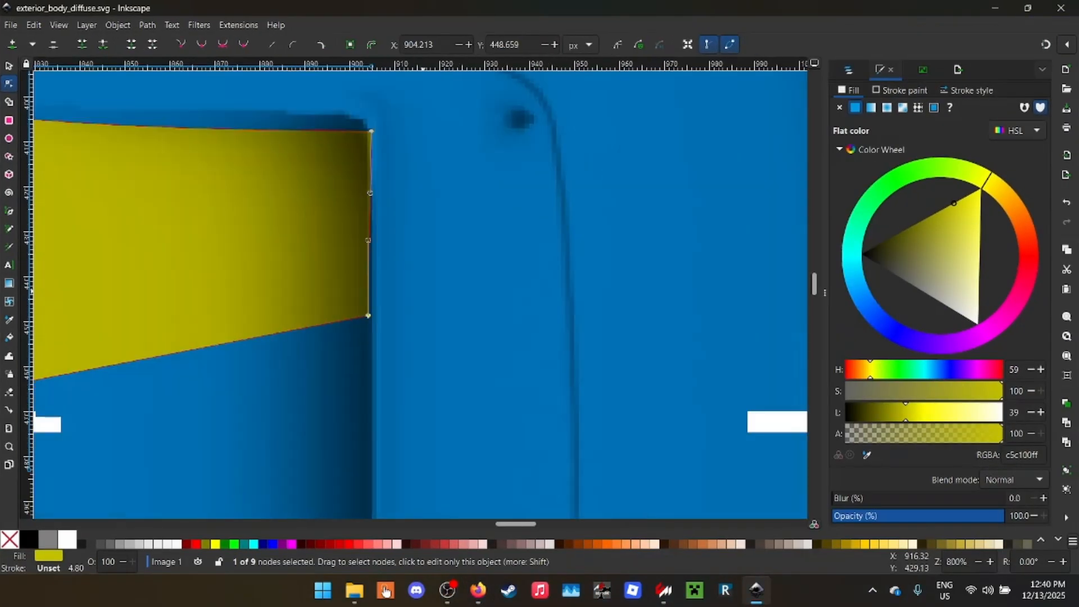
key(1)
key(t)
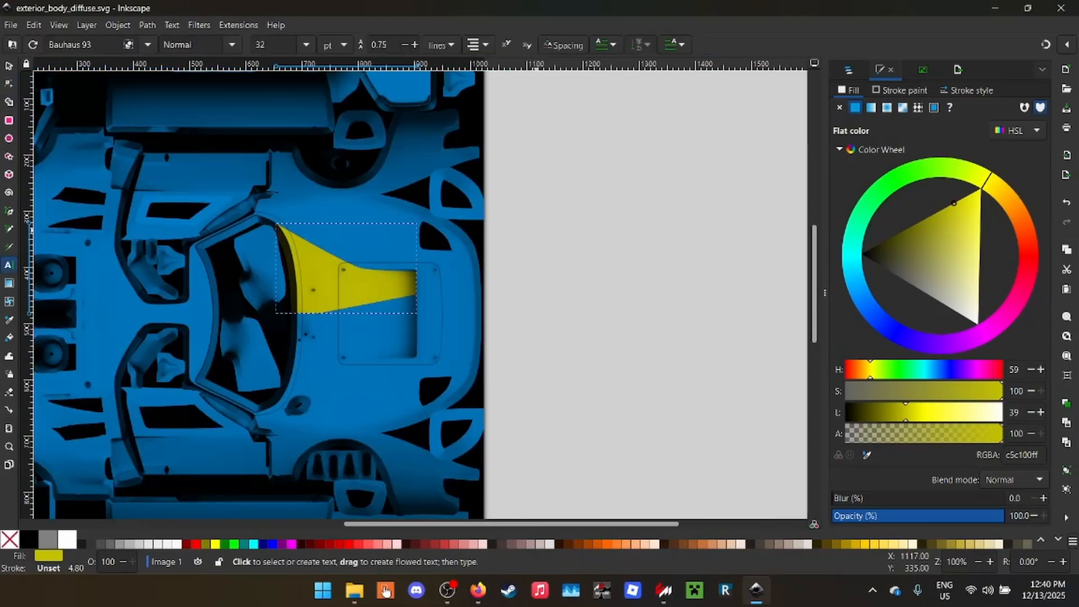
key(Escape)
text(19)
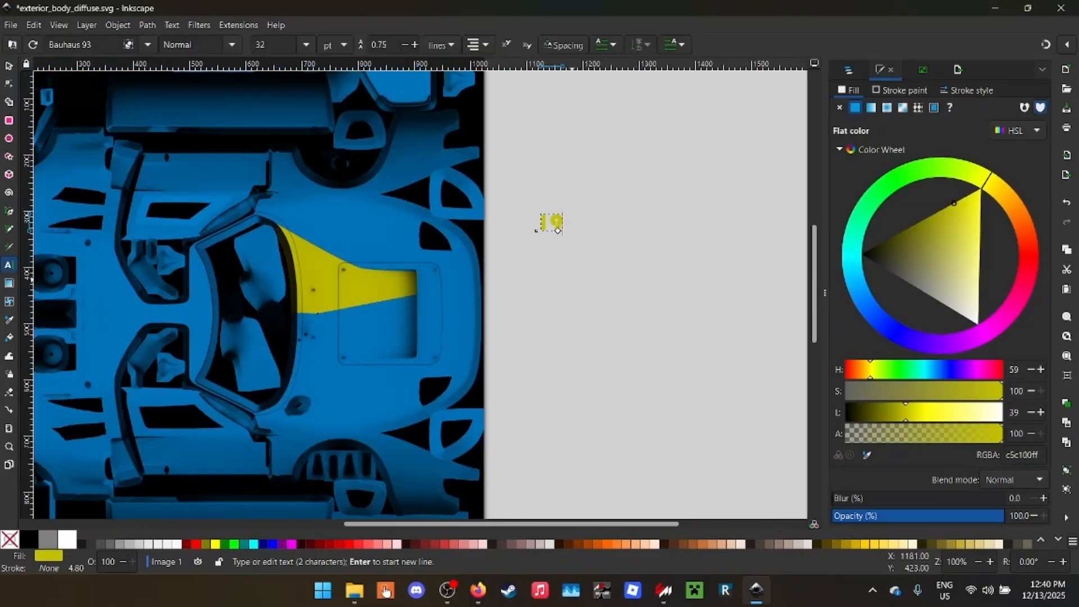
- Open the spacing settings for the 19 and lower its letter spacing to -1.01
scroll(564, 150, up, 4)
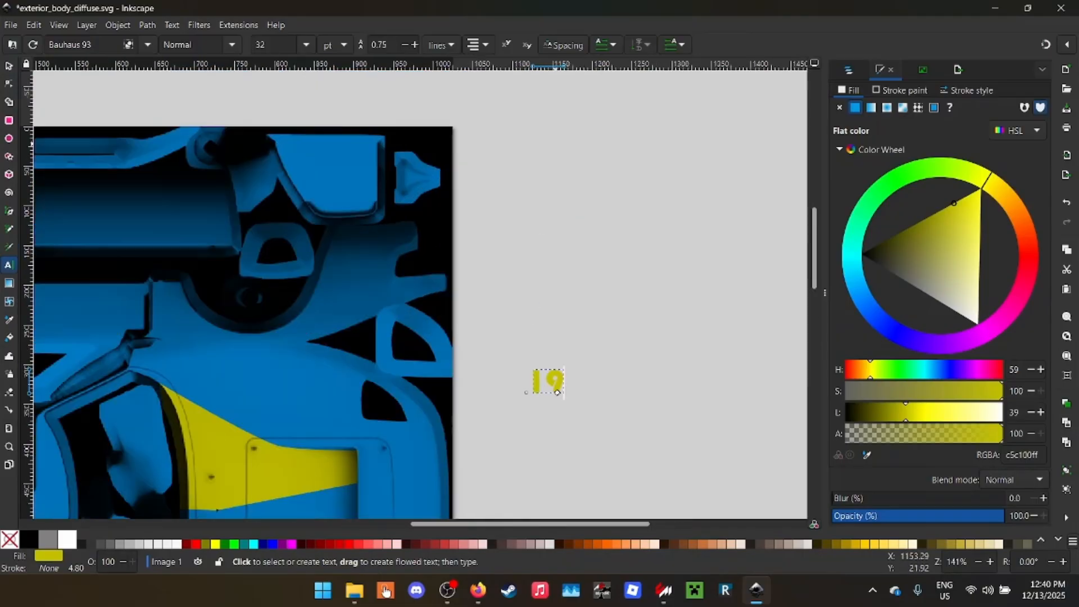
scroll(579, 315, down, 3)
scroll(583, 333, up, 2)
scroll(591, 338, up, 1)
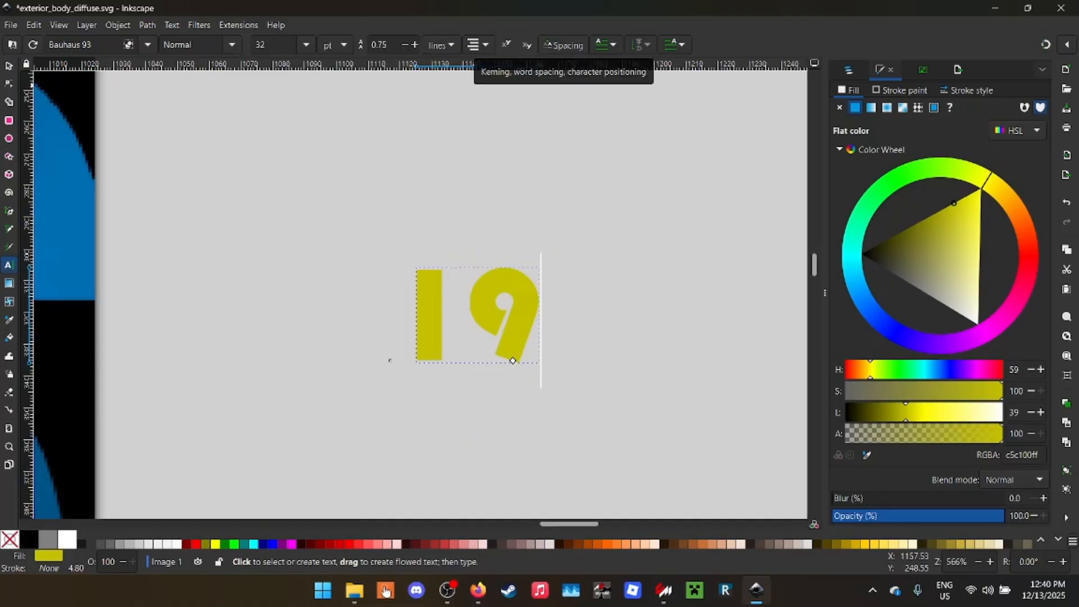
click(564, 45)
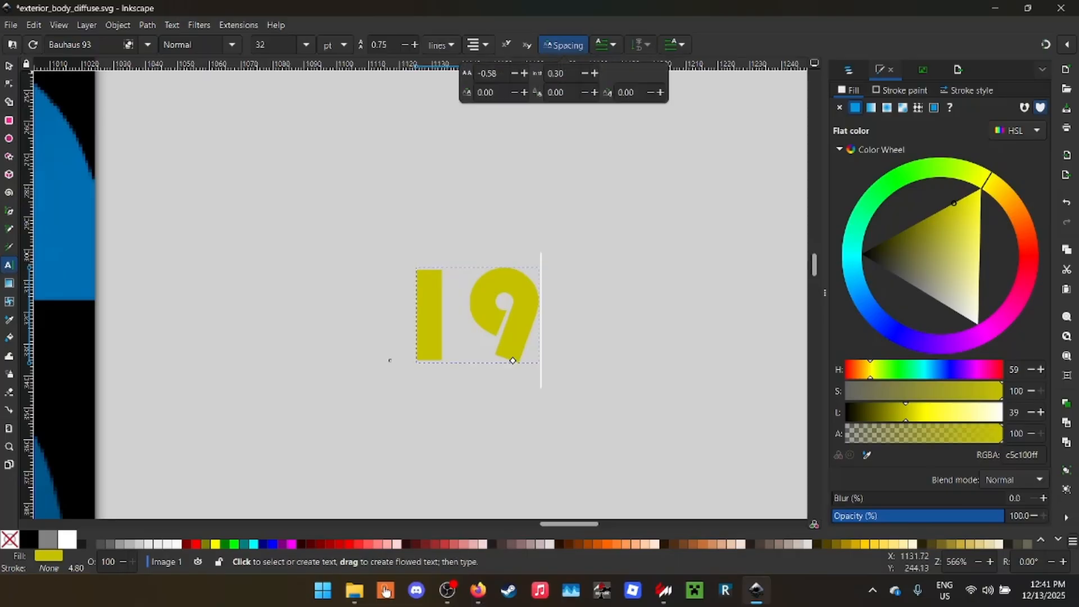
key(Down)
key(Down)
key(Down)
key(Down)
key(Down)
key(Down)
key(Down)
key(Down)
key(Down)
key(Down)
key(Down)
key(Down)
key(Down)
key(Down)
key(Down)
key(Down)
key(Down)
key(Down)
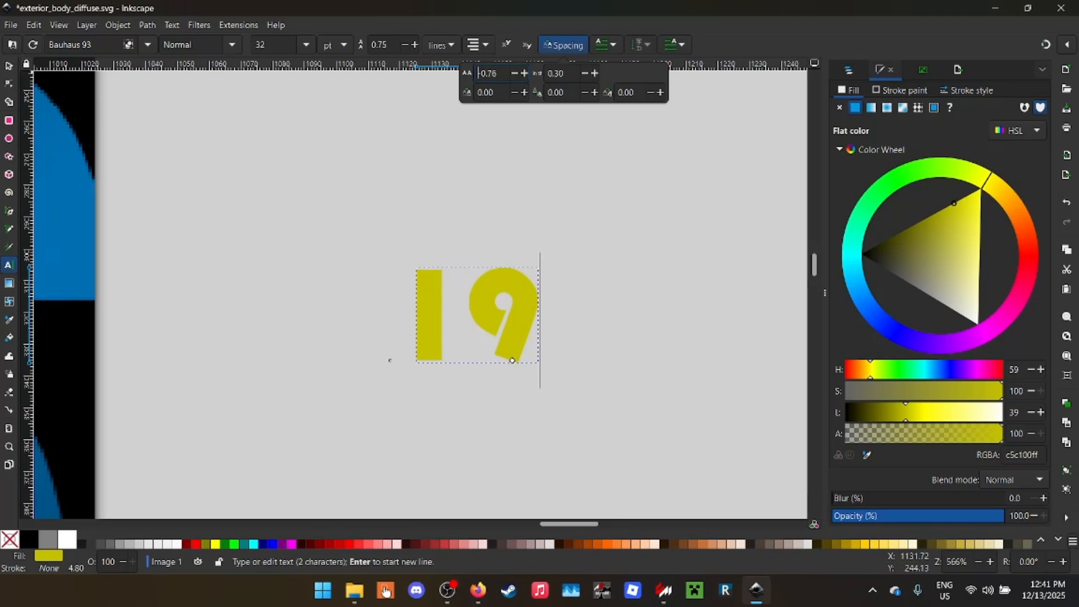
key(Down)
key(Down)
key(Down)
key(Down)
key(Down)
key(Down)
key(Down)
key(Down)
key(Down)
key(Down)
key(Down)
key(Down)
key(Down)
key(Down)
key(Down)
key(Down)
key(Down)
key(Down)
key(Down)
key(Down)
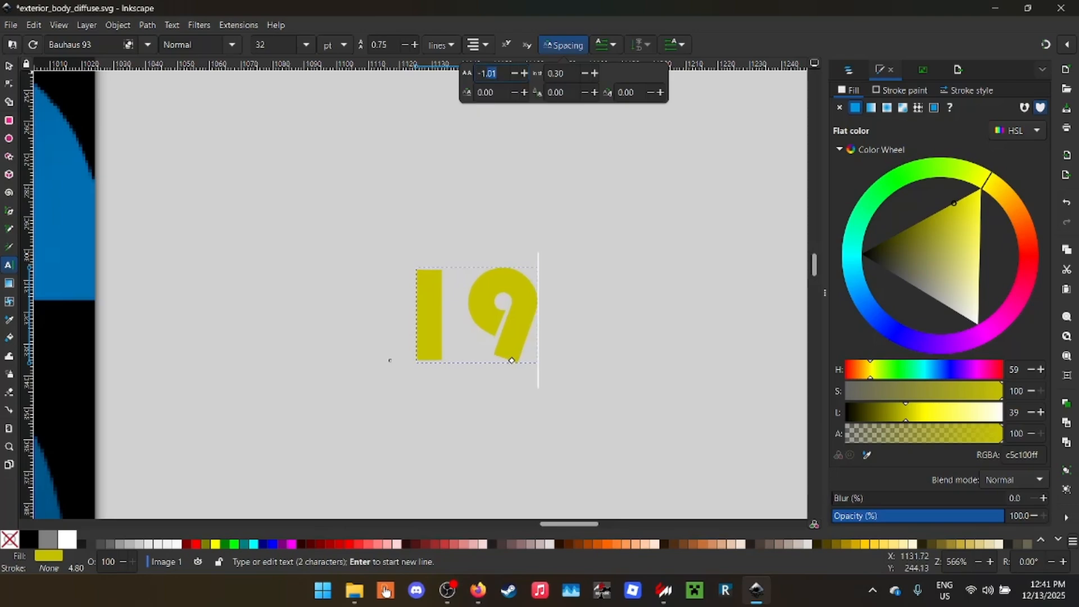
- Try a letter spacing of -1000 on the 19
key(Delete)
text(5)
key(Return)
scroll(368, 190, down, 10)
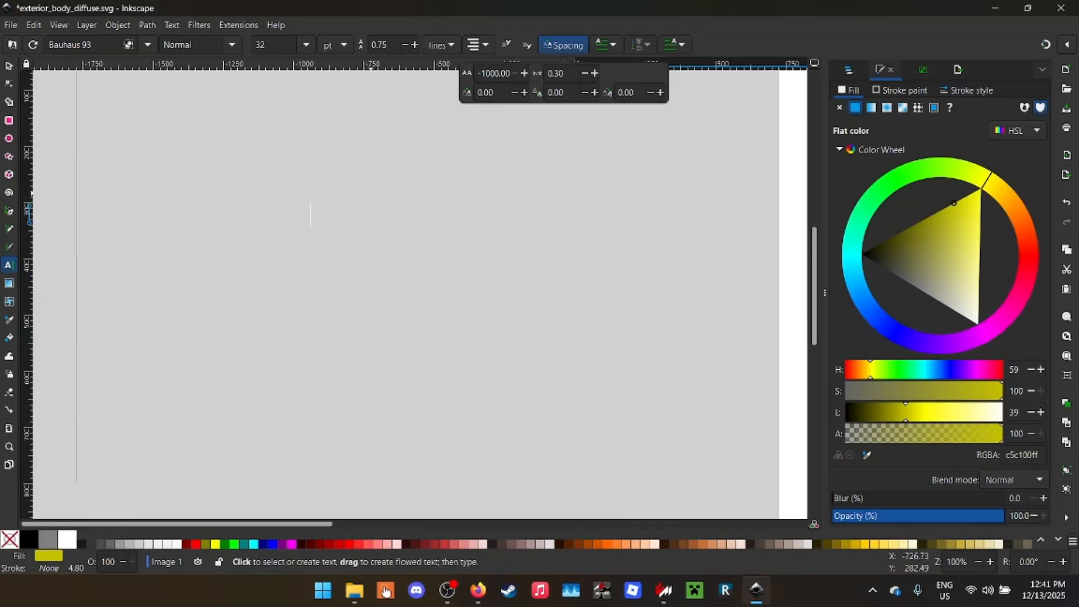
scroll(369, 190, up, 3)
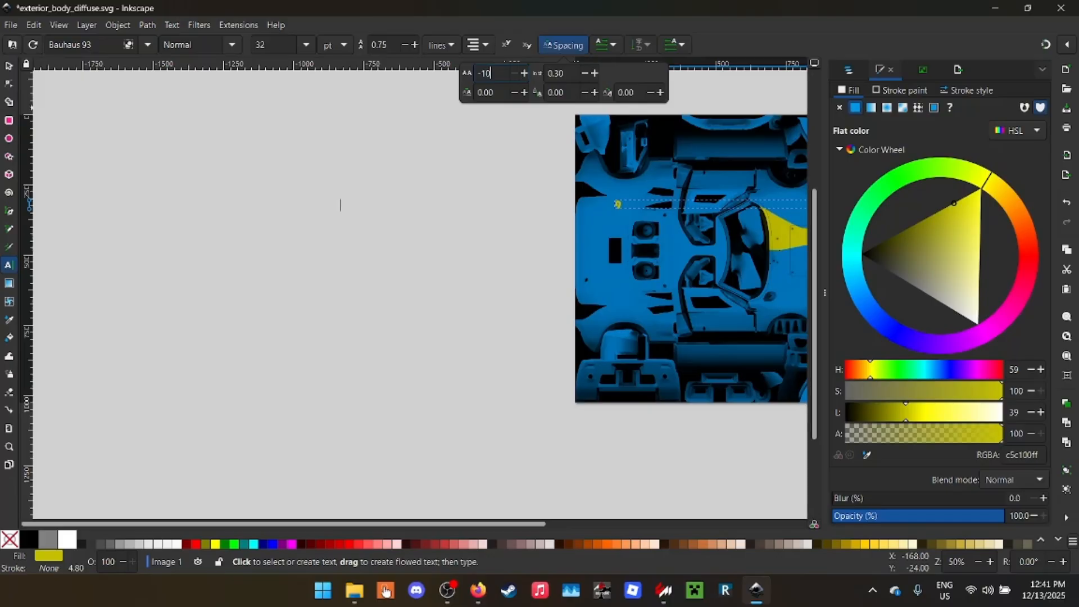
- Set the letter spacing of the 19 to -10
text(-10)
key(Return)
scroll(672, 200, down, 2)
scroll(672, 200, up, 7)
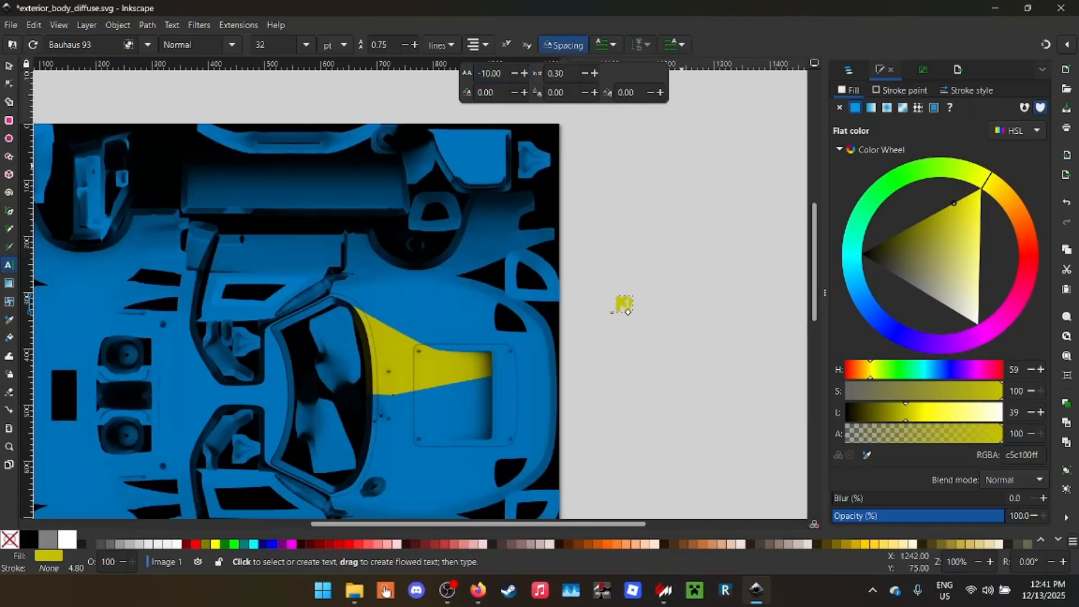
- Set the letter spacing of the 19 to -8
scroll(601, 214, up, 3)
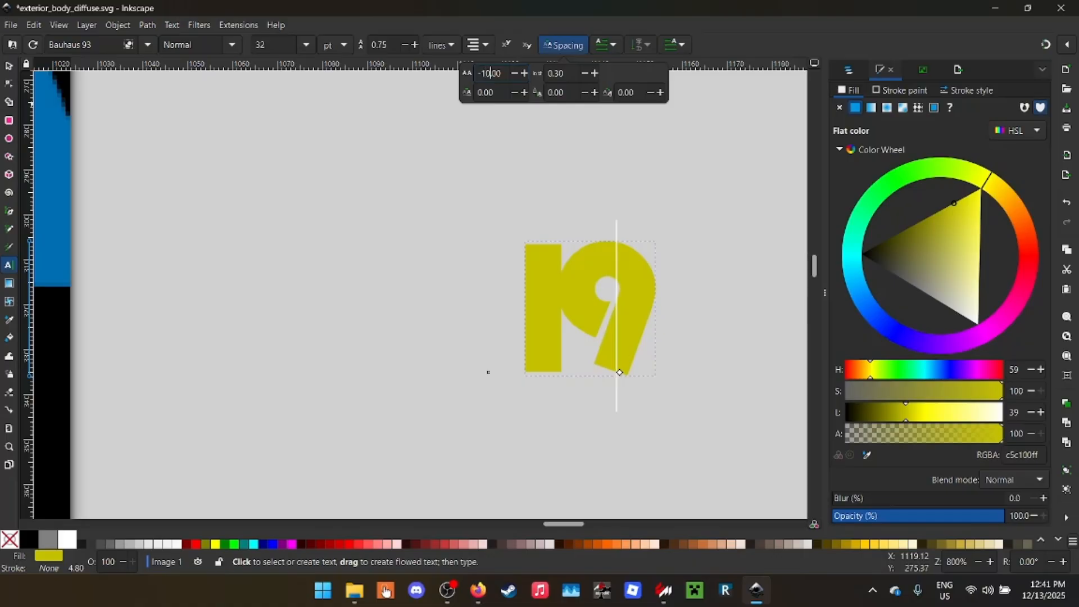
text(-8)
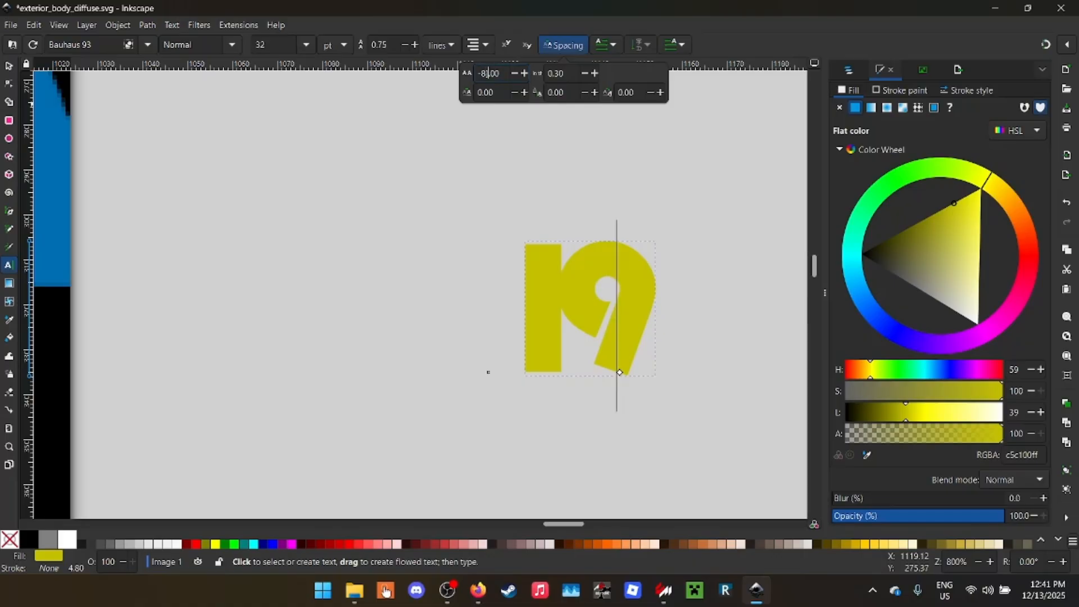
key(Return)
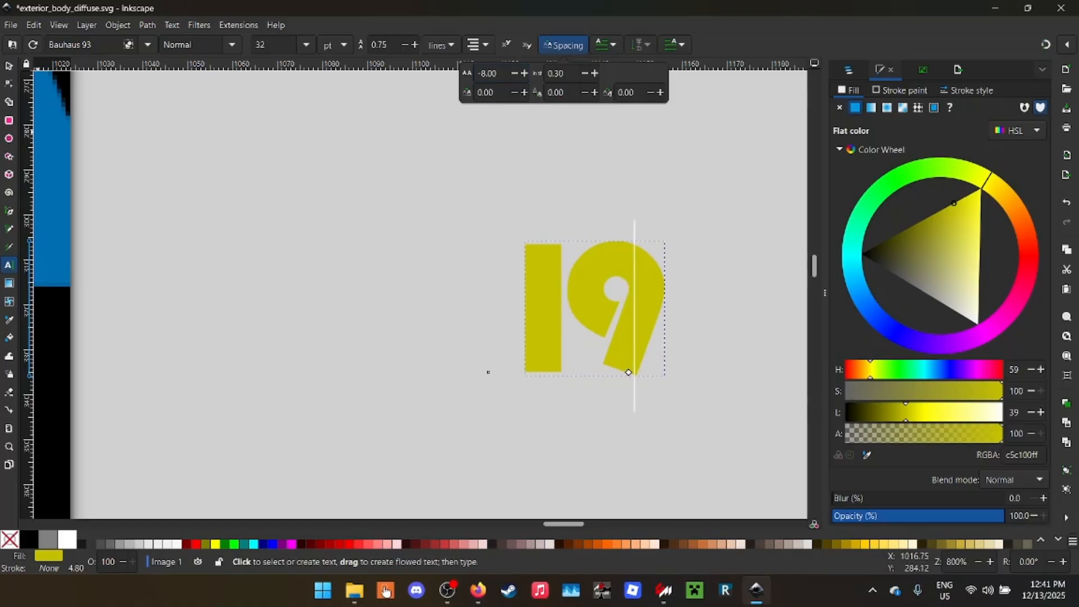
- Rotate the 19 by 90° counter-clockwise and move it onto the nose of the car in the body map
click(9, 66)
scroll(451, 255, down, 2)
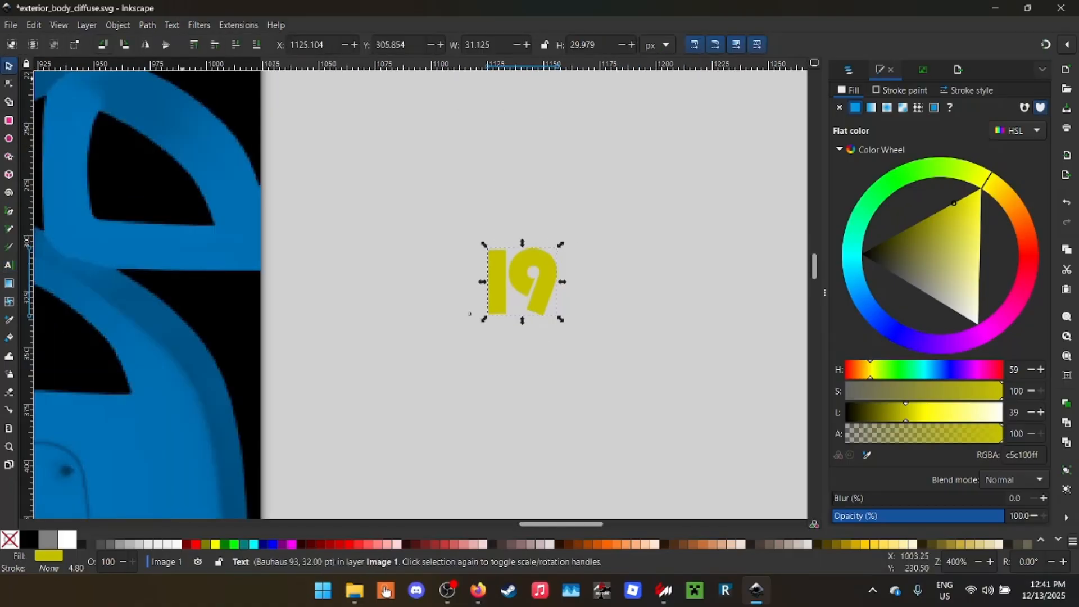
click(102, 45)
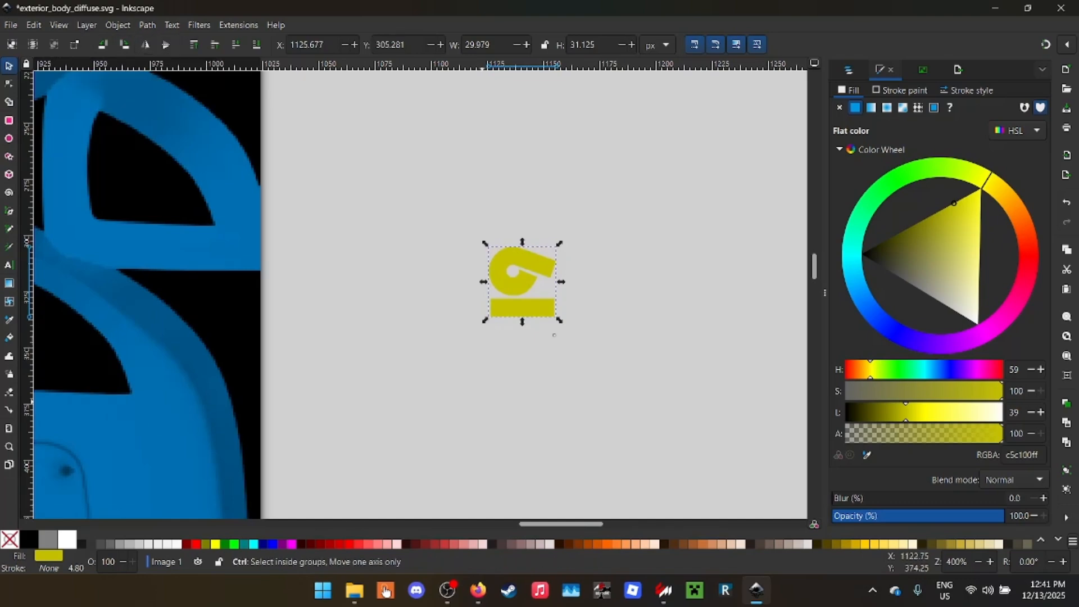
scroll(685, 254, down, 3)
drag(639, 282, 490, 410)
- Enable snapping and nudge the 19 on the nose to about X 933, Y 467 px
click(1067, 45)
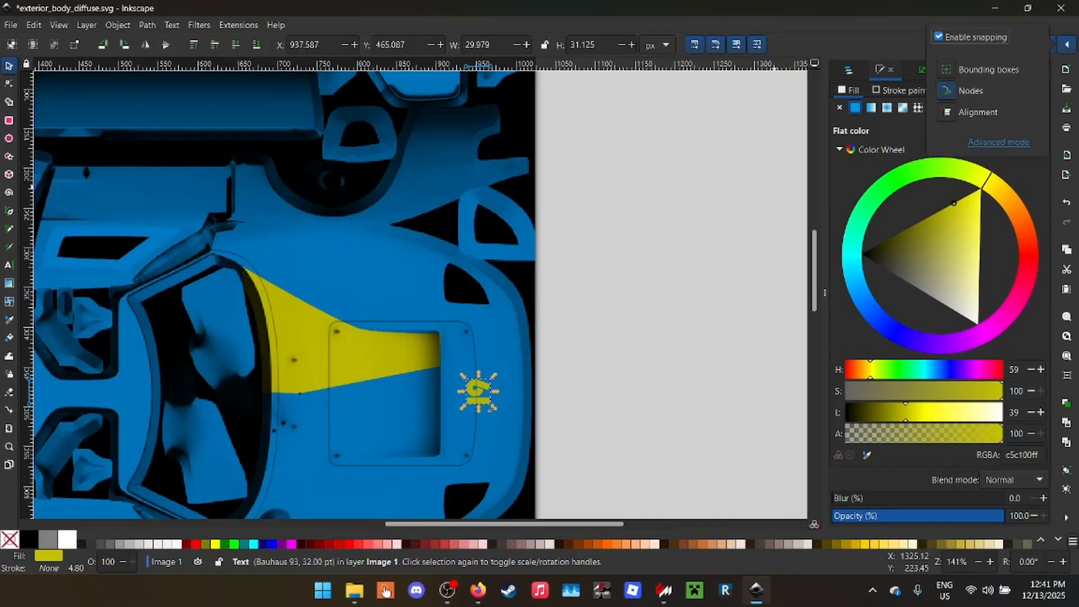
click(493, 419)
drag(489, 410, 487, 411)
- Enlarge the 19 to about 88 by 91 px so it covers the hood recess
scroll(319, 389, down, 5)
scroll(320, 390, up, 10)
scroll(484, 390, right, 10)
scroll(556, 389, down, 8)
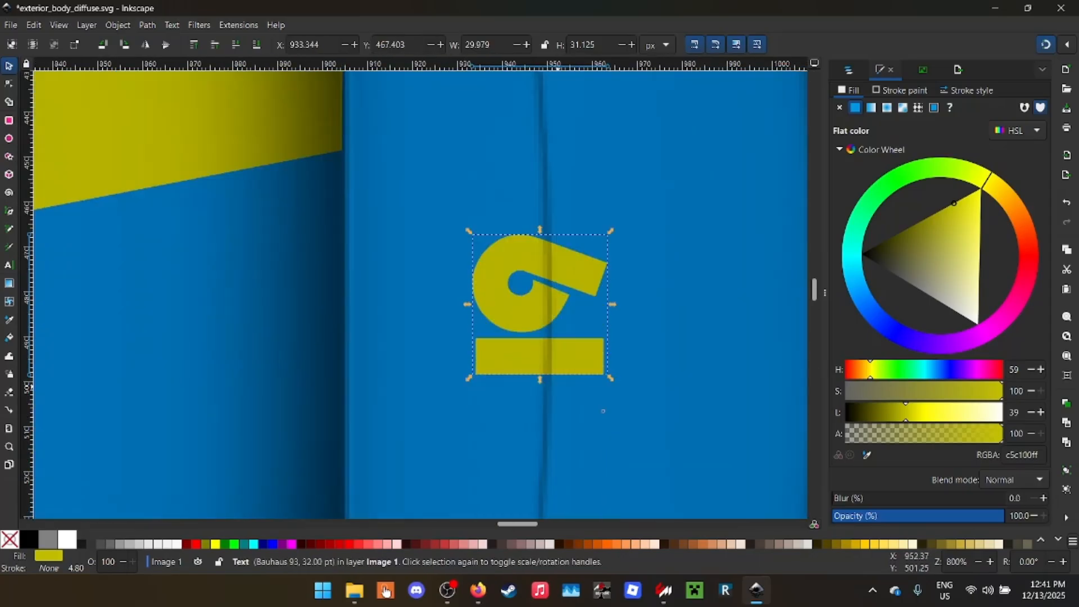
scroll(603, 411, right, 8)
scroll(206, 340, down, 4)
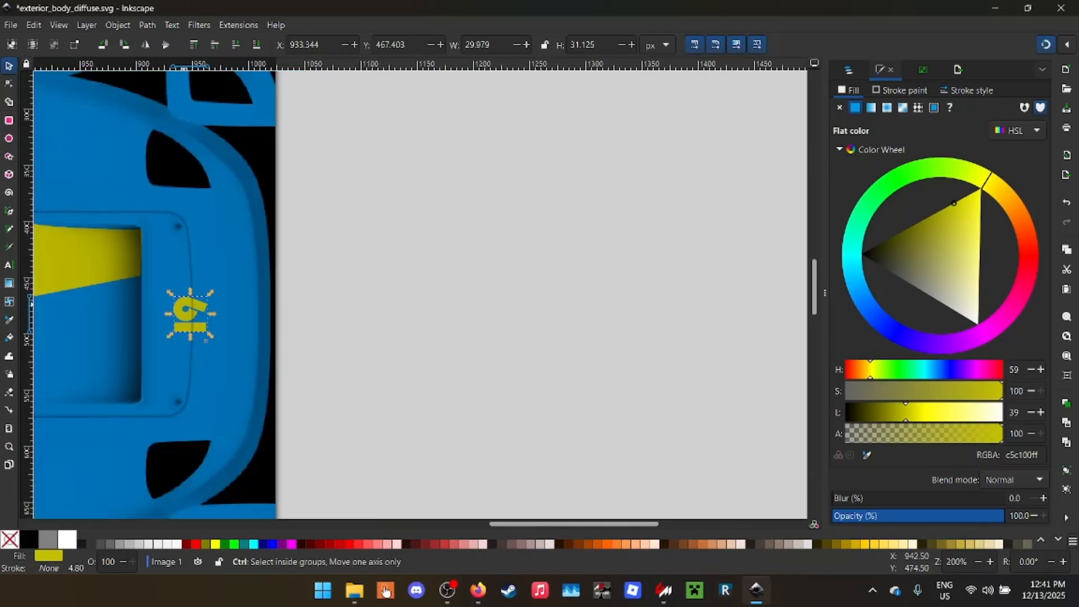
scroll(212, 321, left, 5)
drag(423, 317, 366, 369)
- Fill the 19 with white and shift it toward the windshield to about X 790 px
click(29, 540)
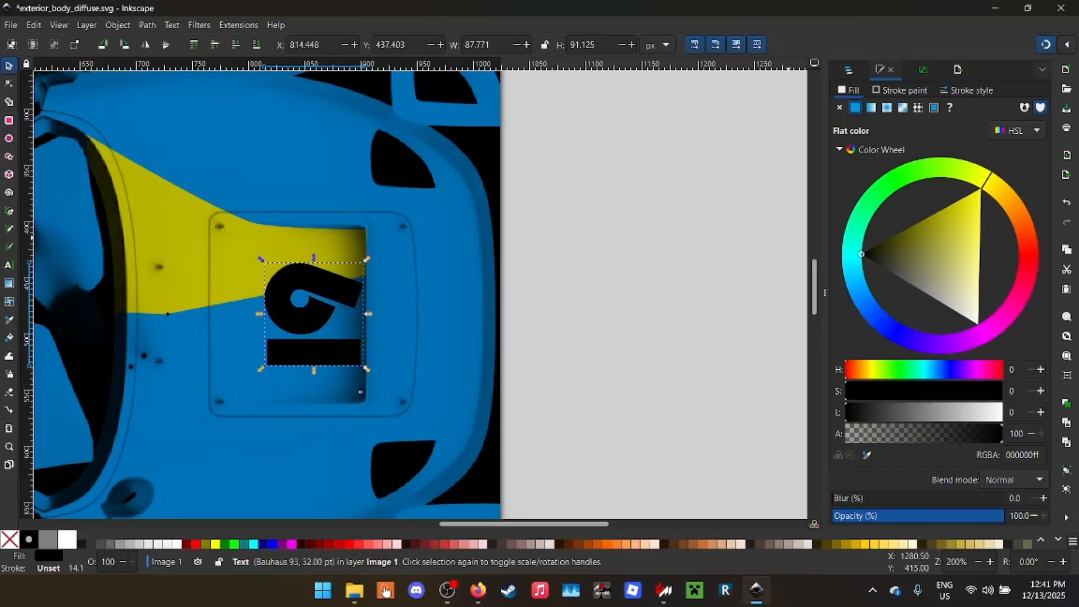
click(67, 540)
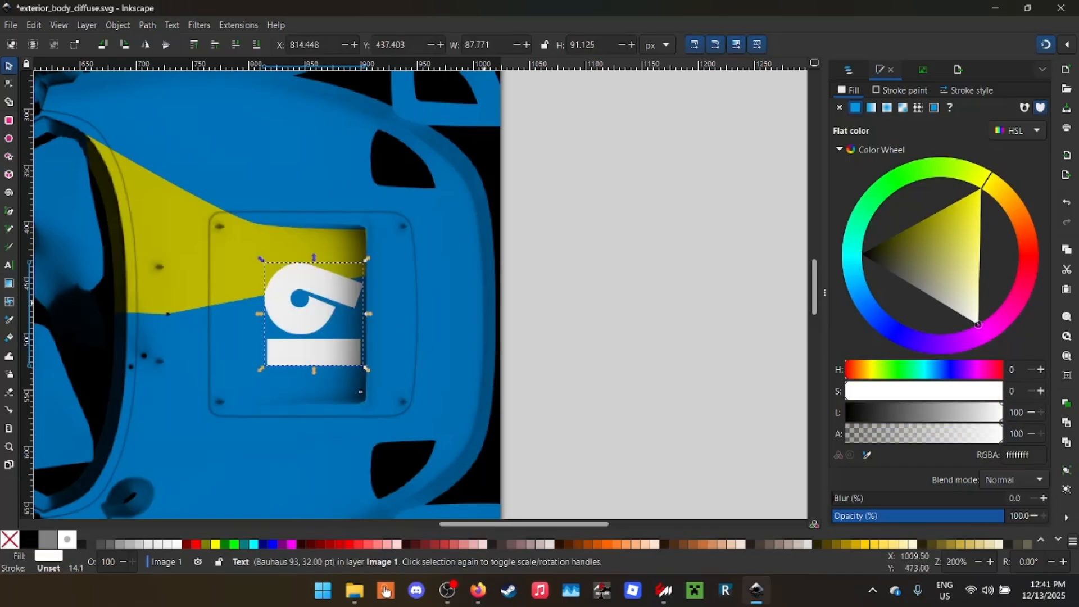
drag(307, 319, 280, 318)
- Save the drawing and export the page as exterior_body_diffuse.png, replacing the existing file
key(ctrl+s)
double_click(335, 8)
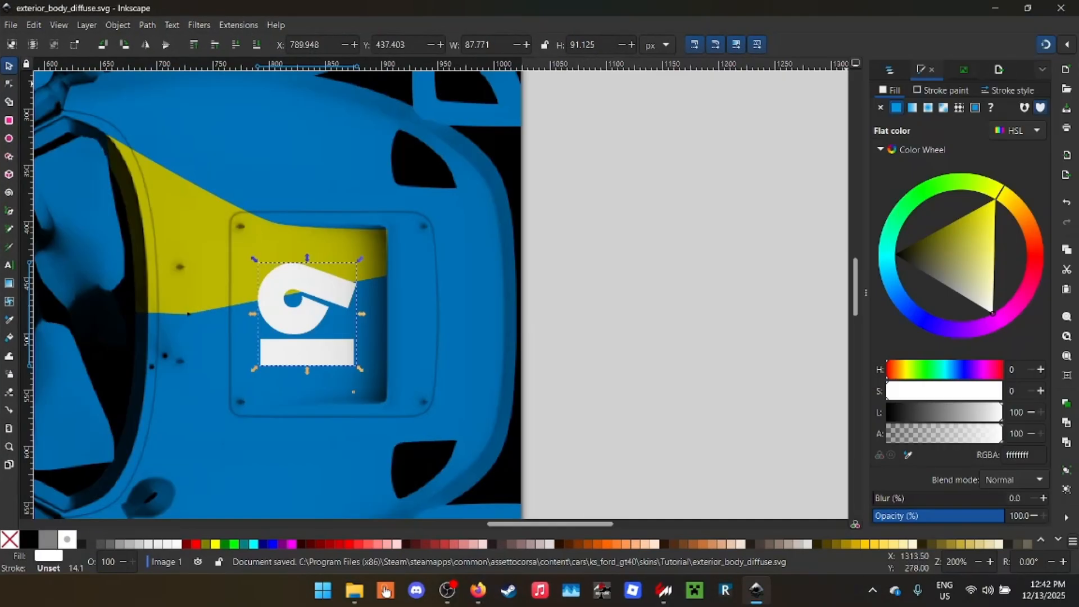
click(964, 70)
click(998, 69)
click(908, 513)
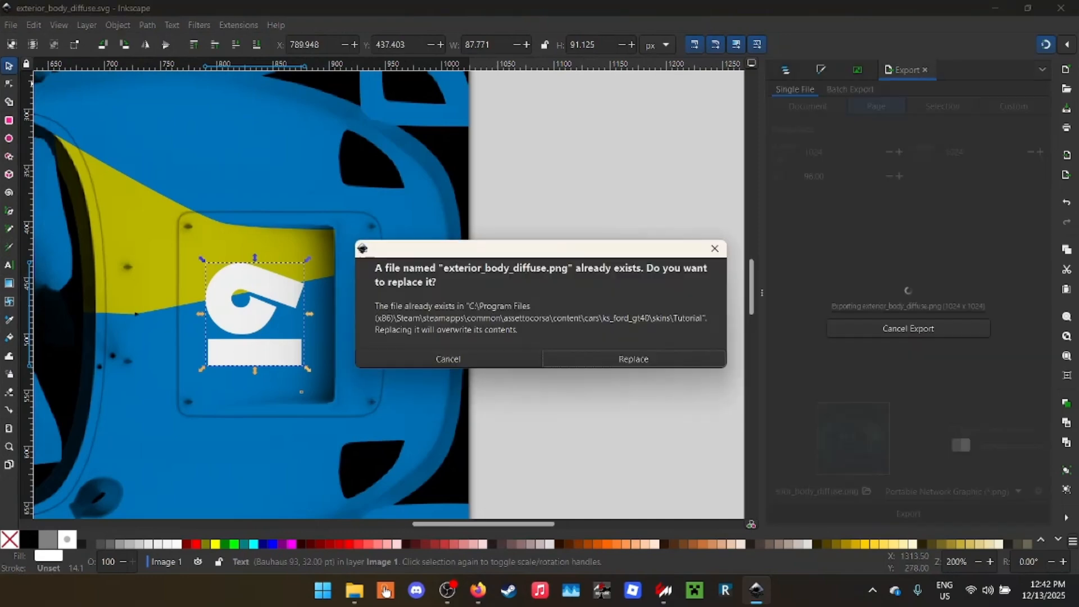
click(641, 358)
drag(449, 7, 472, 2)
- Place two duplicates of the white 19 on the rear fenders, upright on the lower one and upside down on the upper one
click(563, 247)
scroll(349, 270, down, 4)
scroll(320, 278, up, 2)
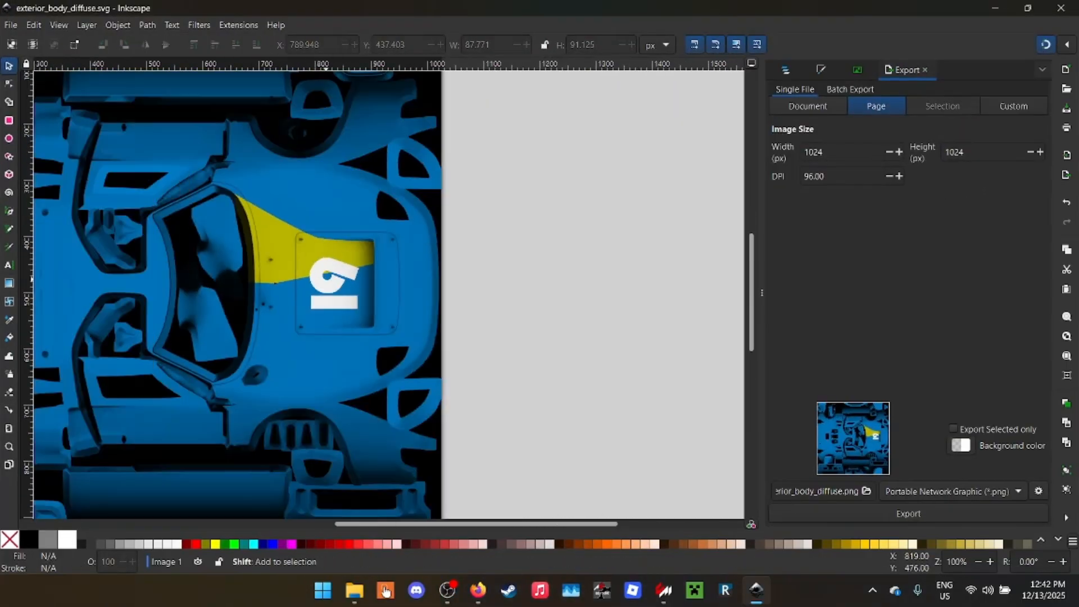
scroll(320, 281, left, 5)
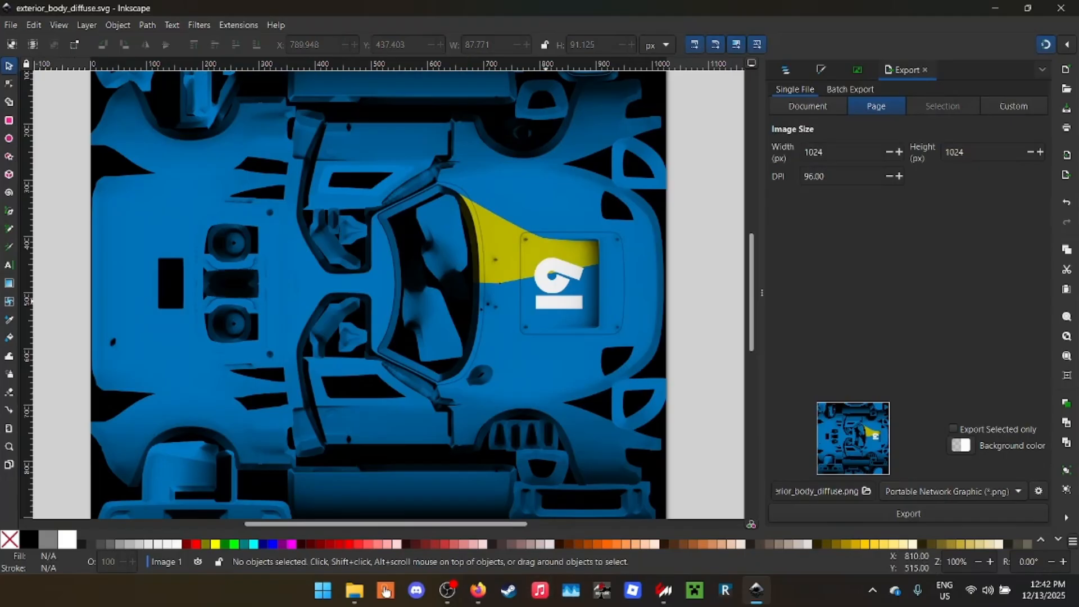
click(549, 299)
key(ctrl+d)
drag(589, 282, 193, 194)
key(ctrl+bracketright)
key(ctrl+d)
key(ctrl+bracketright)
key(ctrl+bracketright)
- Save the drawing with the rear numbers and export exterior_body_diffuse.png again over the existing file
key(ctrl+s)
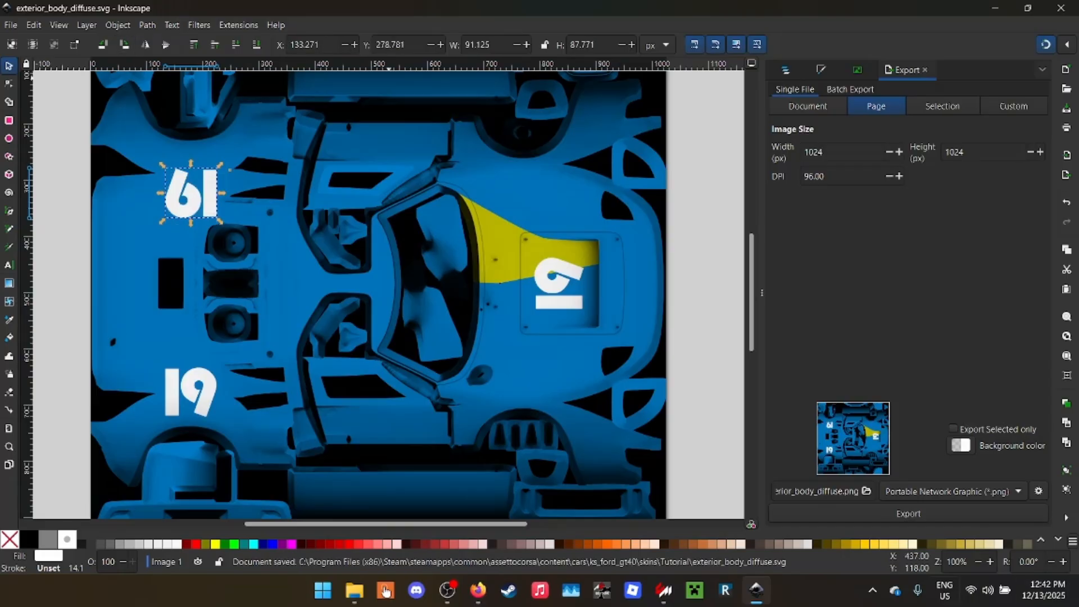
click(908, 513)
click(632, 359)
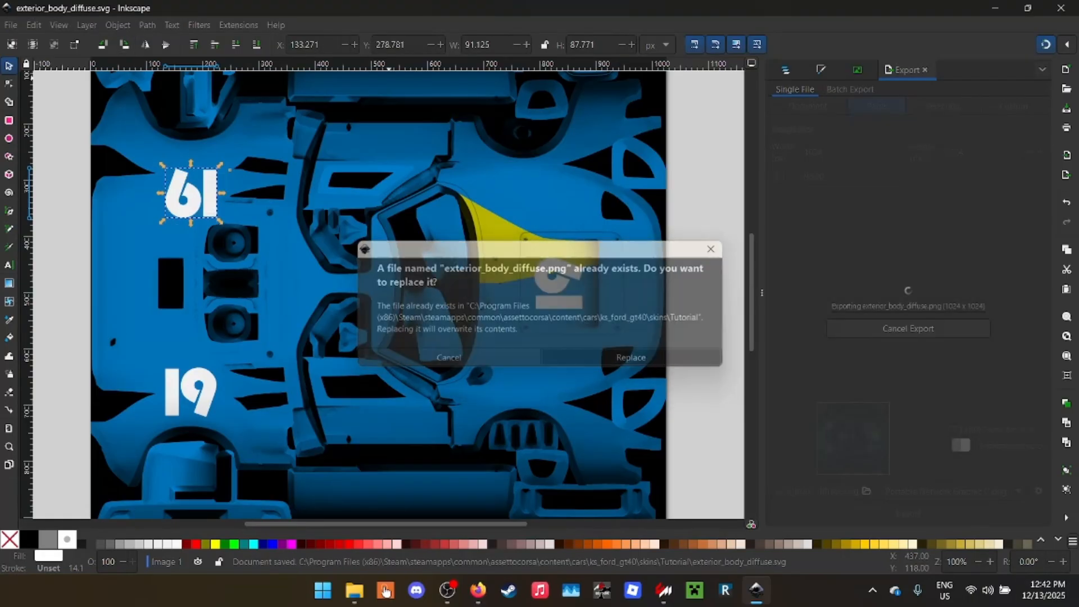
- Inspect the hood and rear fender numbers from several angles in the Ford GT40 preview and return to the full Inkscape workspace
drag(647, 8, 660, 326)
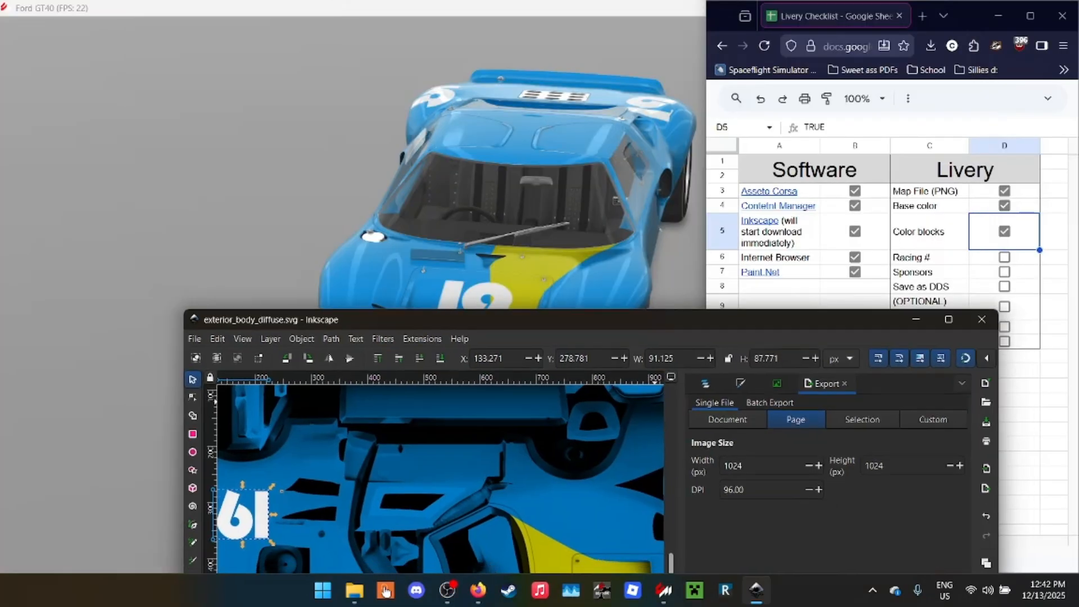
click(607, 242)
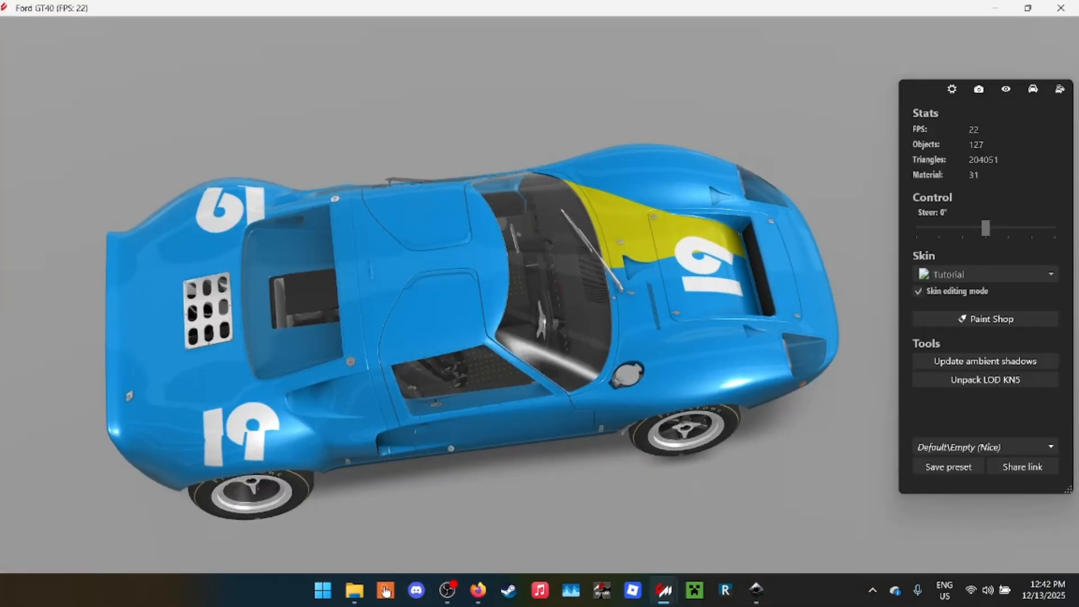
drag(506, 315, 663, 292)
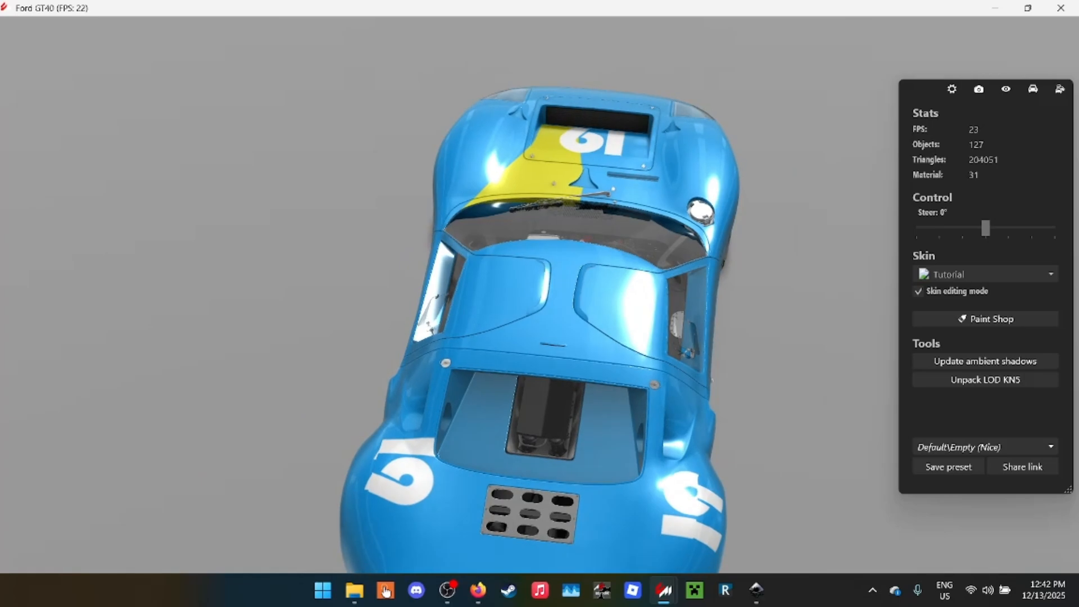
click(994, 8)
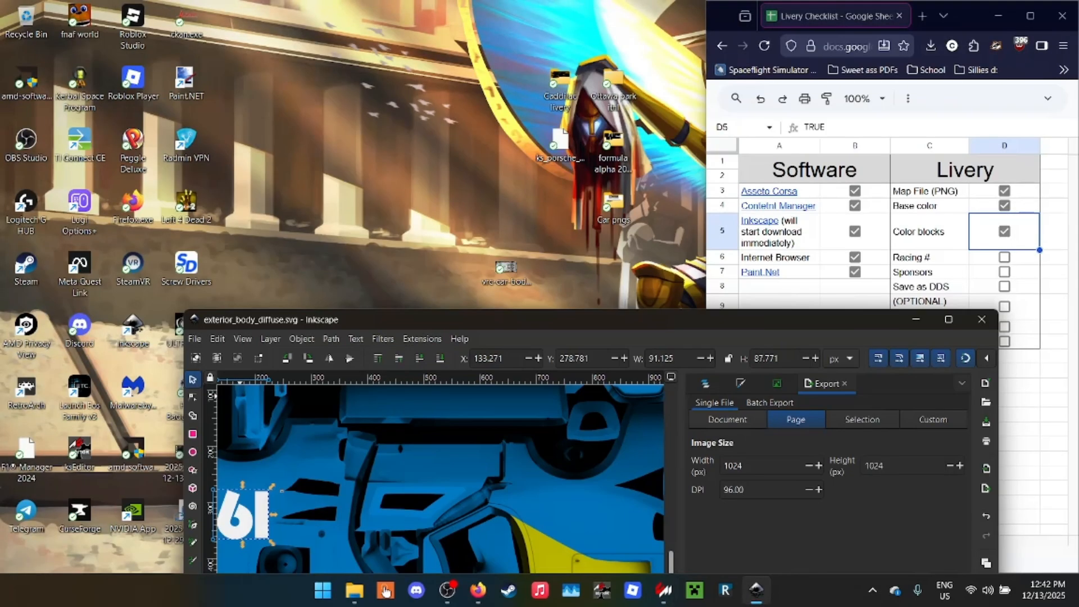
drag(519, 310, 485, 0)
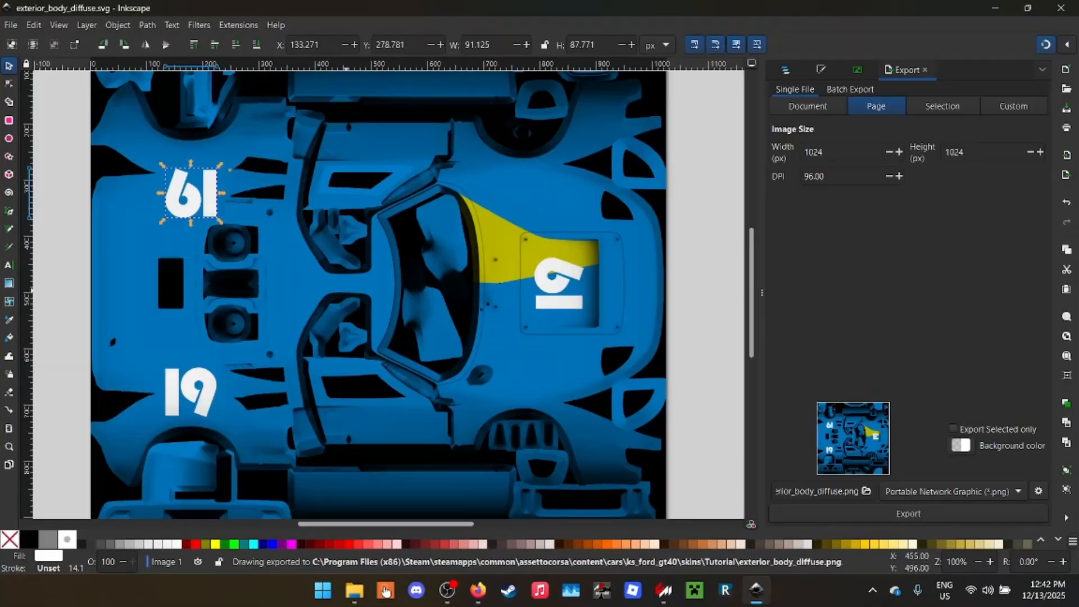
click(708, 196)
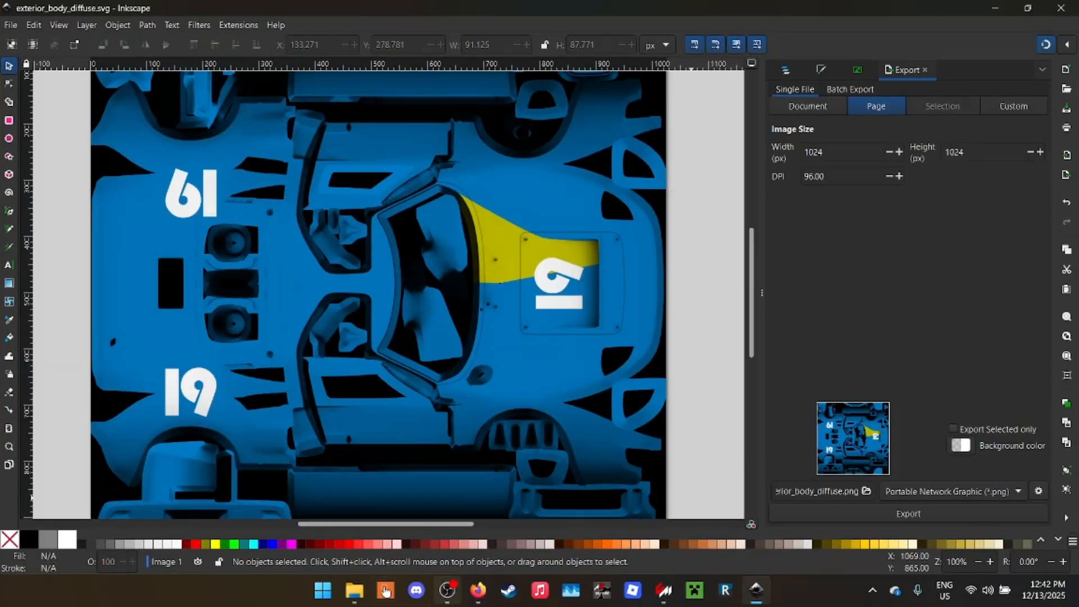
- Switch to the Livery Checklist in Firefox and tick off Racing #
click(478, 590)
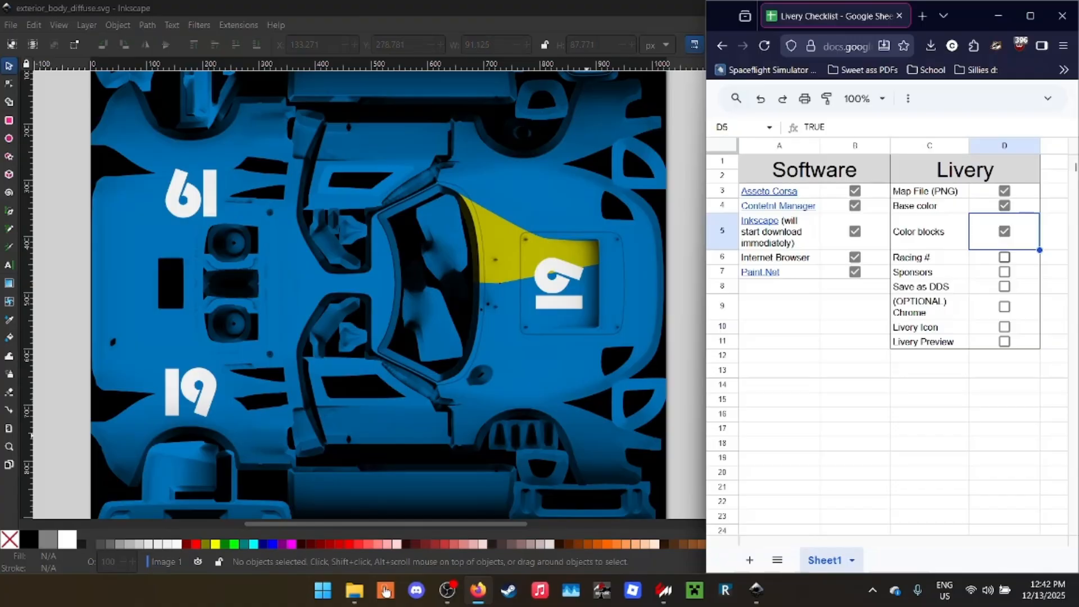
key(Down)
key(space)
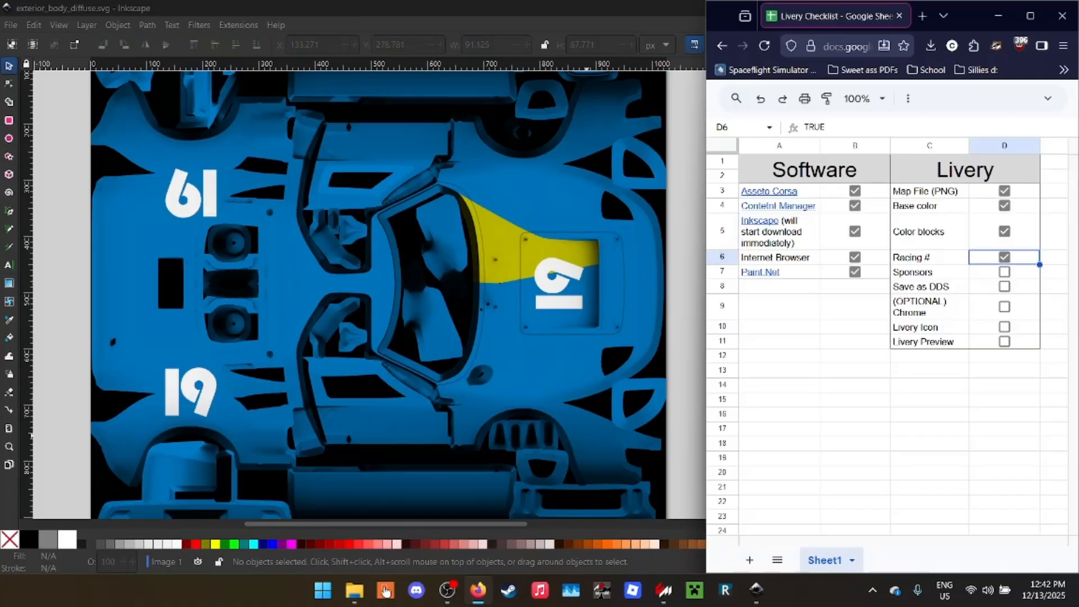
click(929, 232)
- Back in Inkscape, duplicate the yellow color block on the hood
click(554, 248)
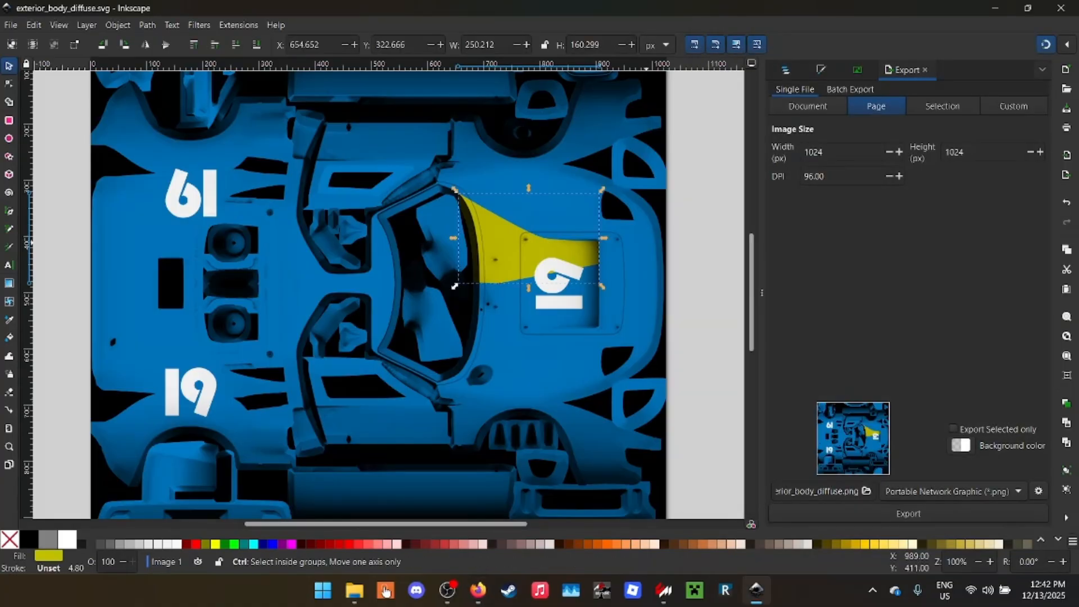
scroll(455, 286, up, 5)
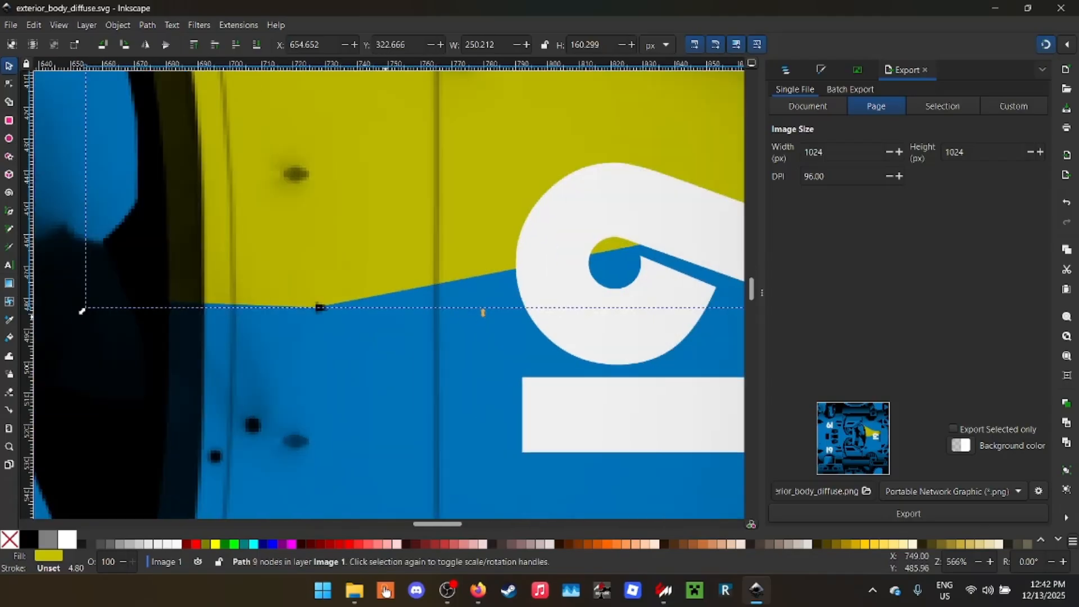
scroll(305, 278, down, 3)
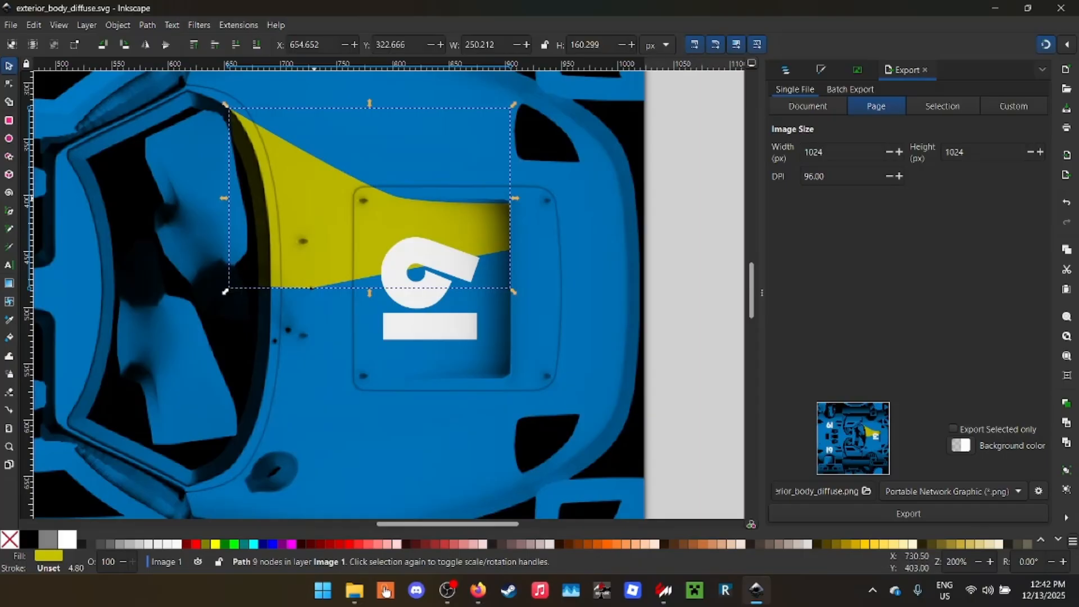
key(ctrl)
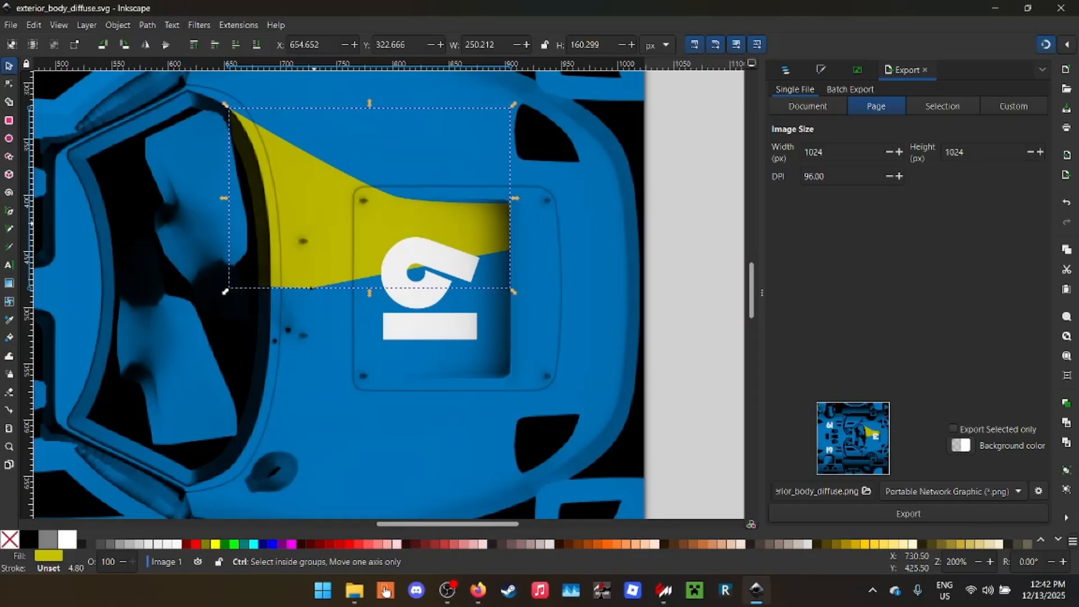
key(Page_Up)
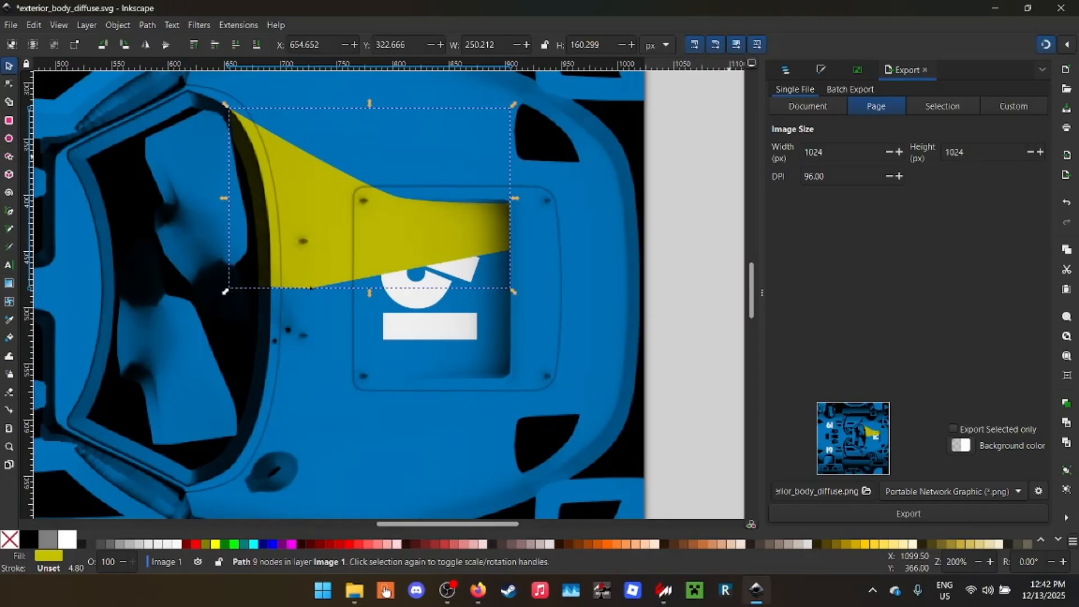
- Move the duplicated yellow block below the three number texts in the object order and set its blend mode to Normal
click(786, 70)
drag(817, 126, 817, 173)
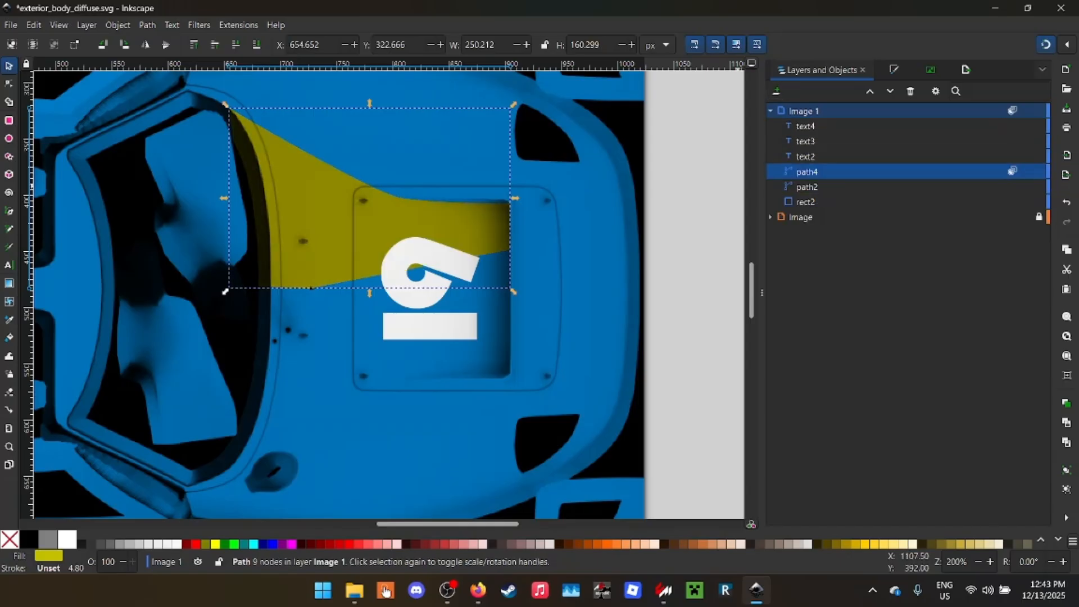
click(1012, 170)
click(966, 251)
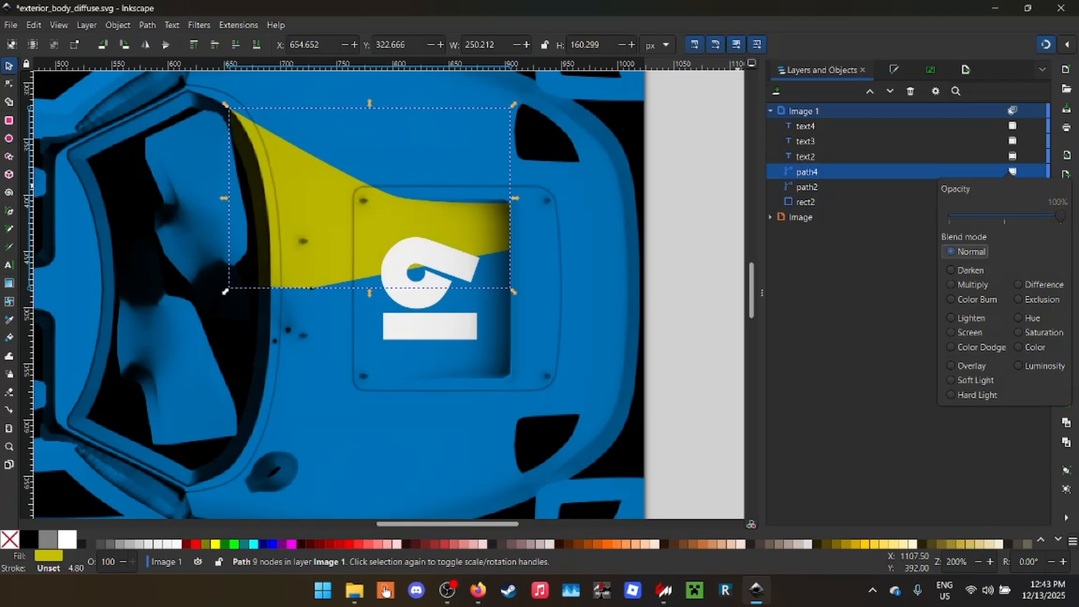
- Flip the yellow duplicate vertically and align it opposite the original at about Y 483 px, so their inner points meet on the hood
click(876, 252)
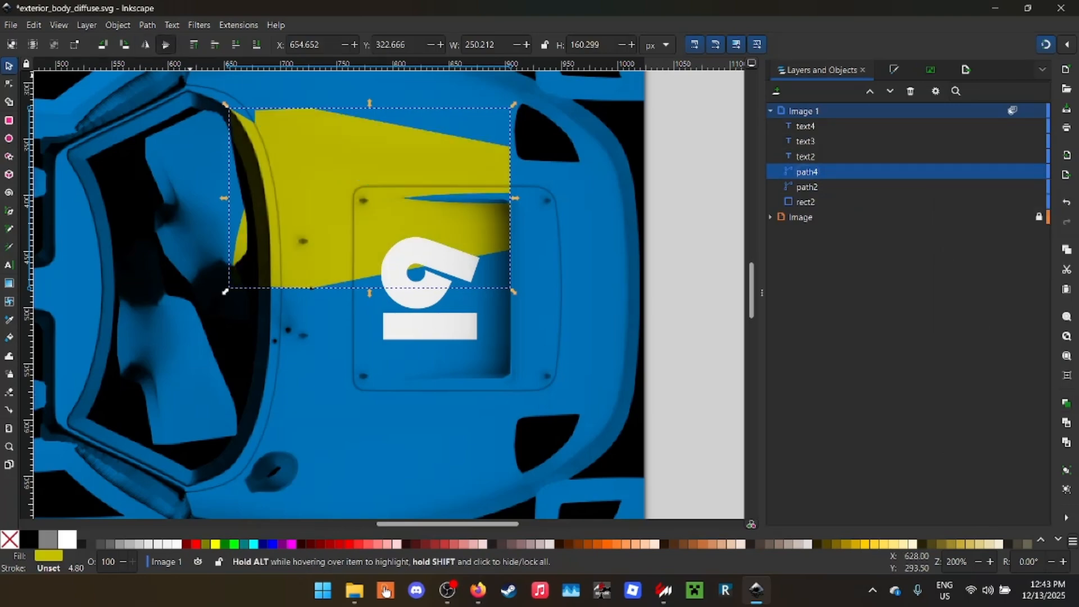
drag(388, 138, 414, 327)
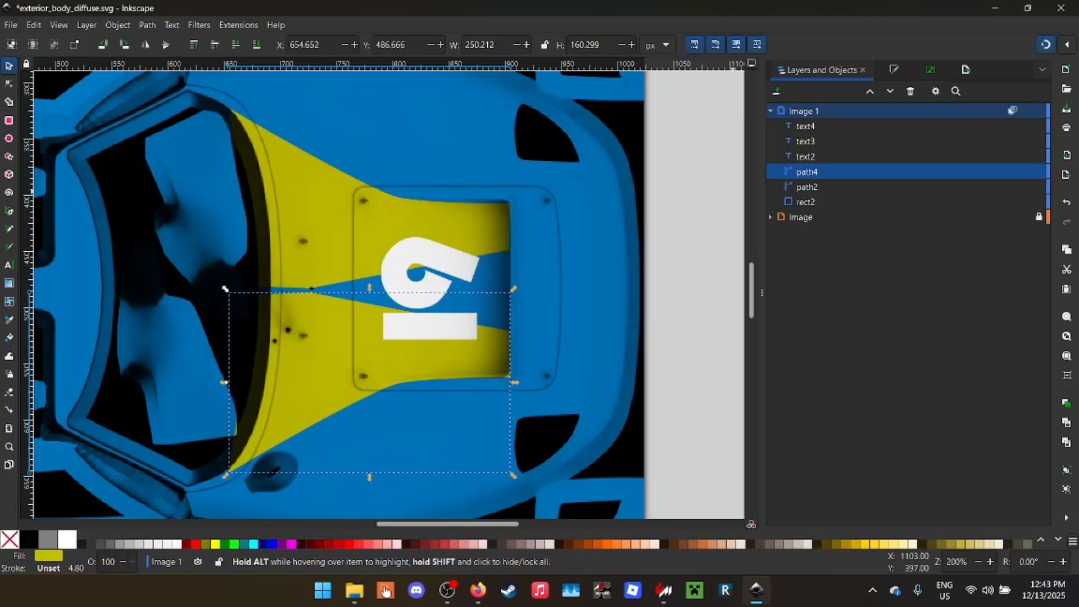
click(1067, 45)
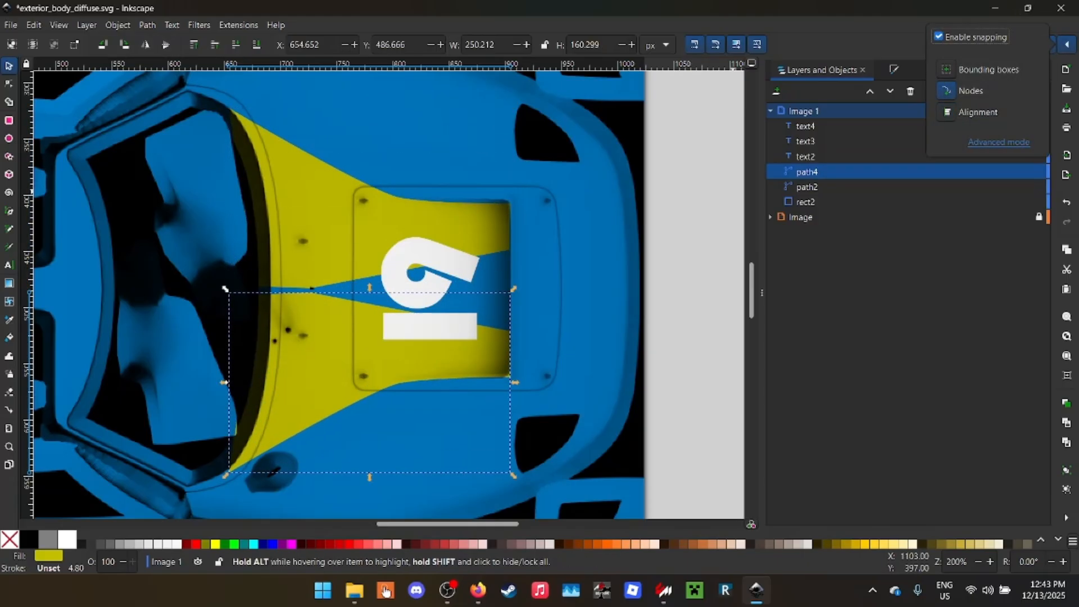
click(305, 313)
scroll(303, 312, up, 3)
drag(313, 304, 318, 292)
scroll(301, 214, up, 4)
scroll(429, 276, down, 10)
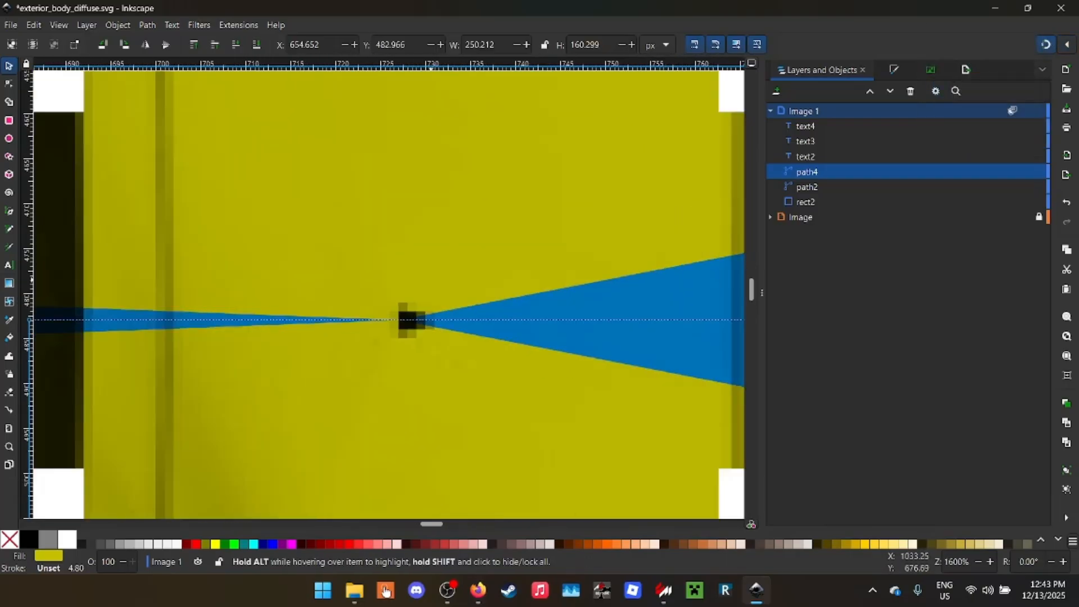
- Save the livery and inspect the mirrored yellow hood blocks in the Ford GT40 showroom preview
scroll(560, 274, up, 3)
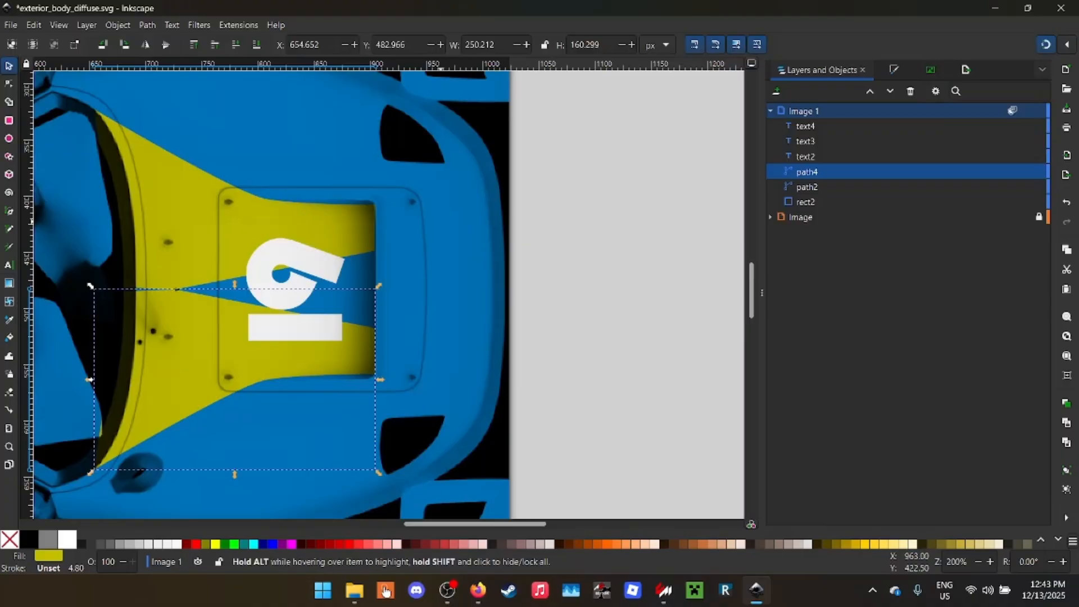
key(ctrl+s)
key(super+Down)
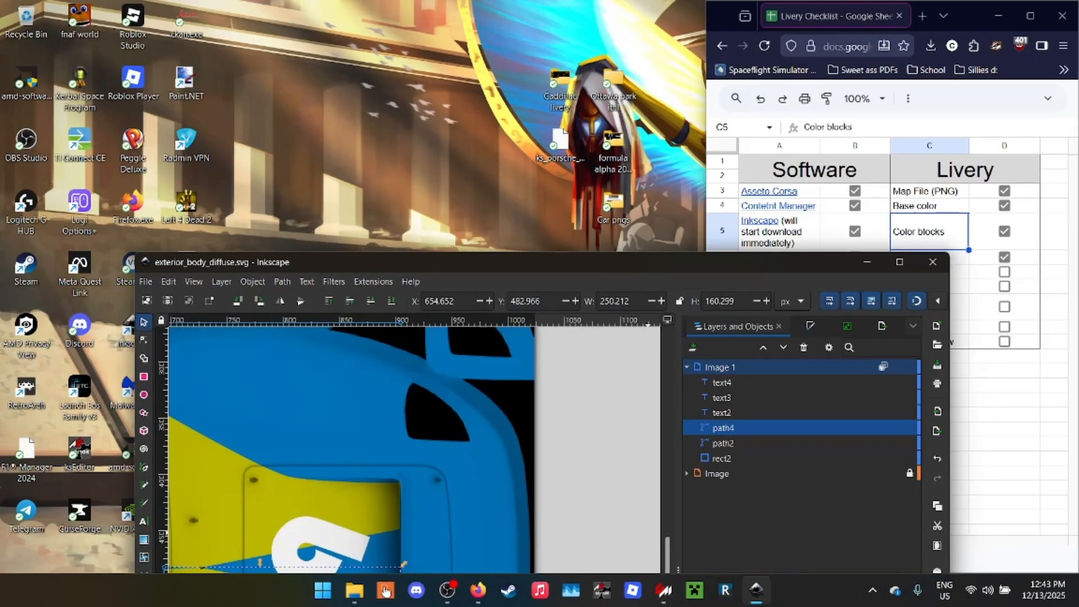
mouse_move(664, 590)
click(725, 534)
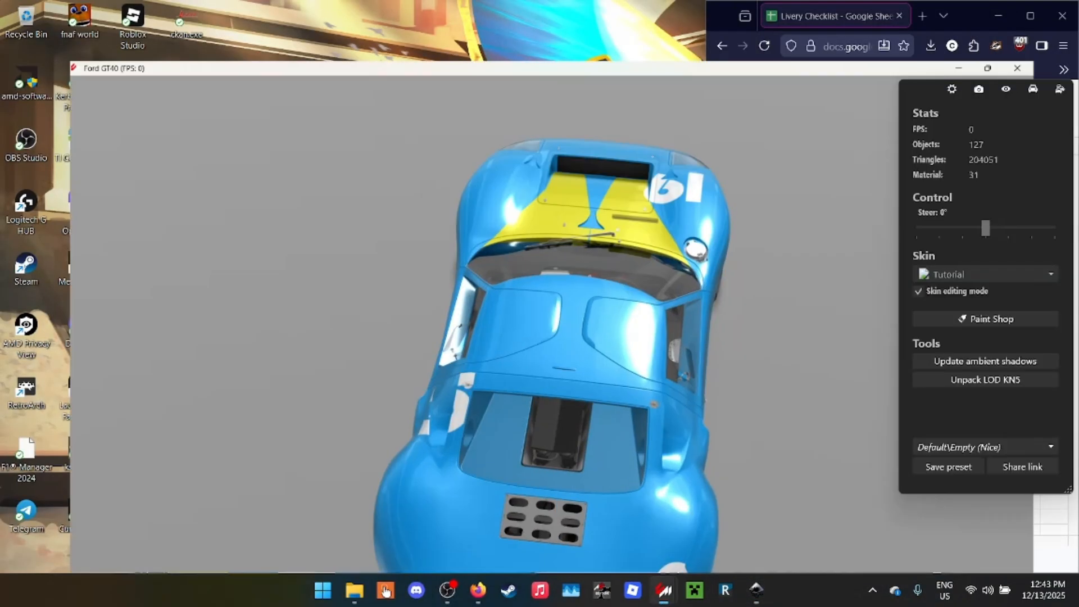
drag(731, 337, 348, 269)
click(995, 8)
drag(630, 263, 595, 3)
- Switch to the Livery Checklist in Firefox and tick off Sponsors
click(479, 590)
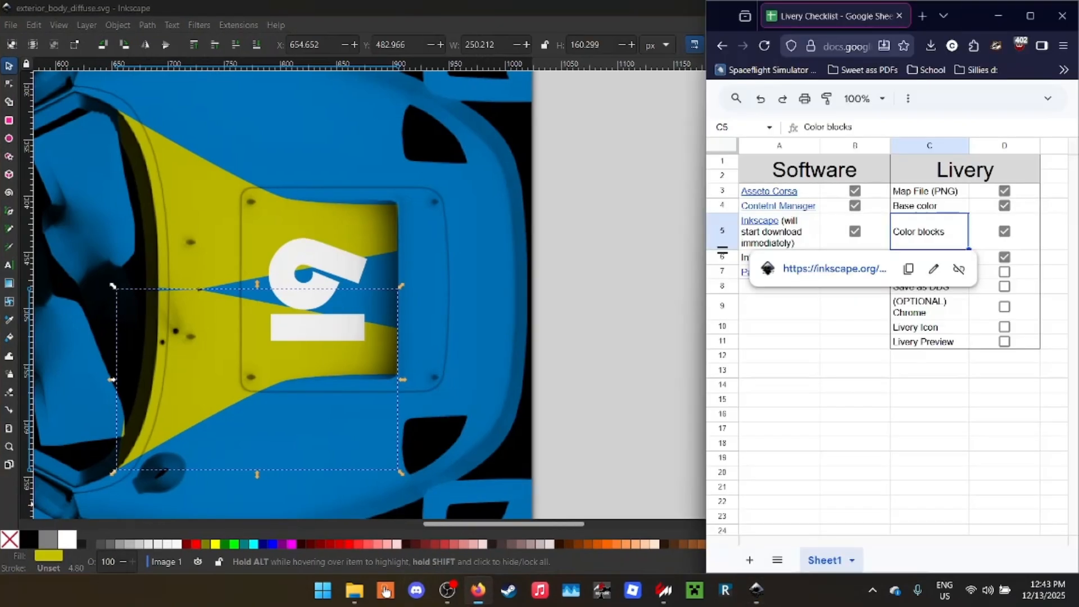
click(854, 371)
click(1004, 272)
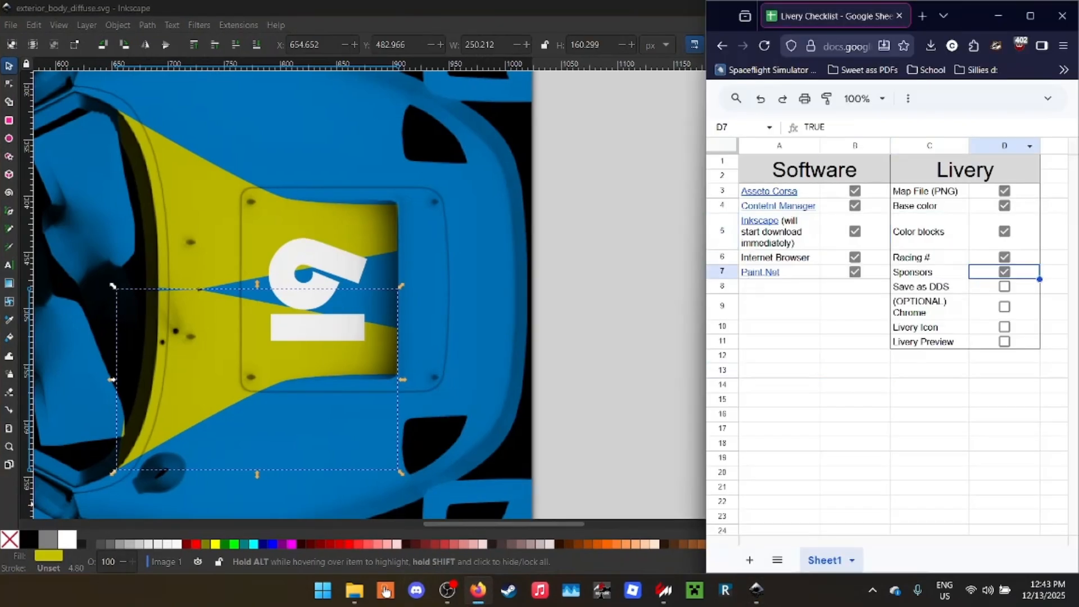
click(10, 25)
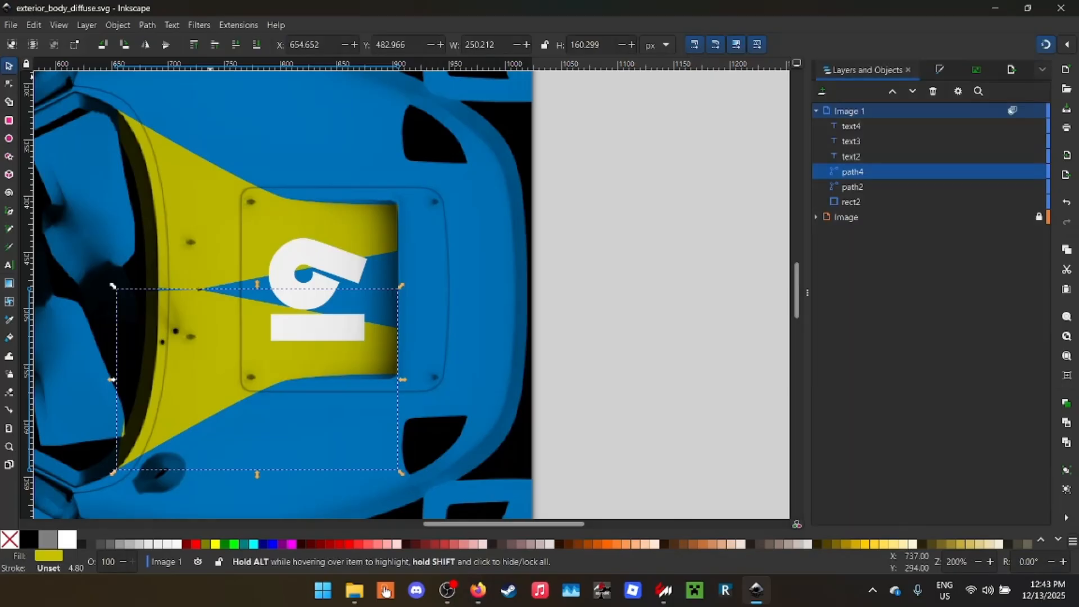
click(11, 25)
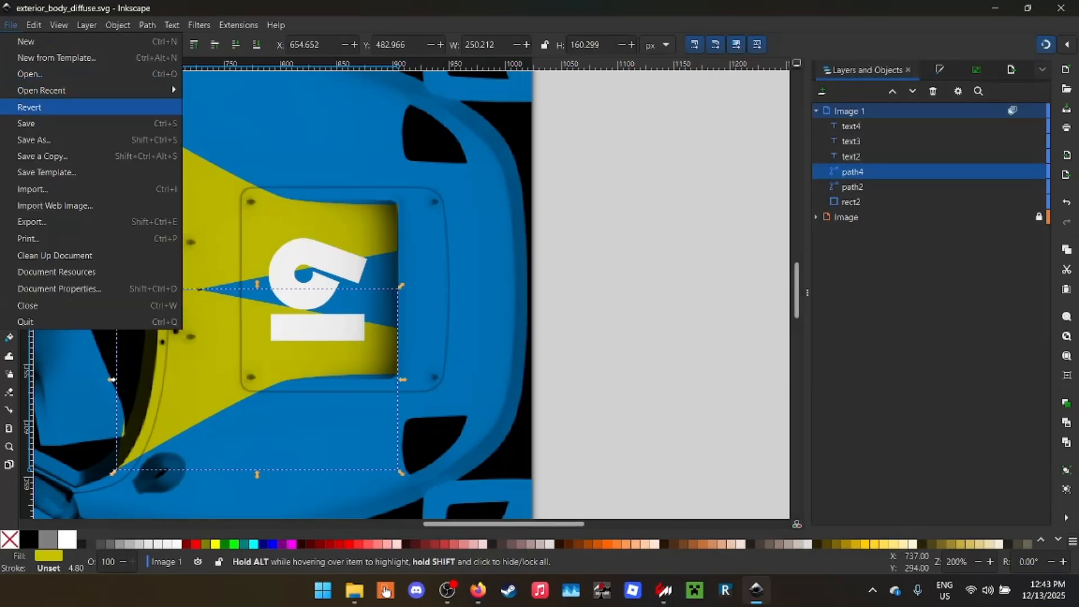
mouse_move(41, 90)
click(11, 25)
click(10, 24)
mouse_move(41, 90)
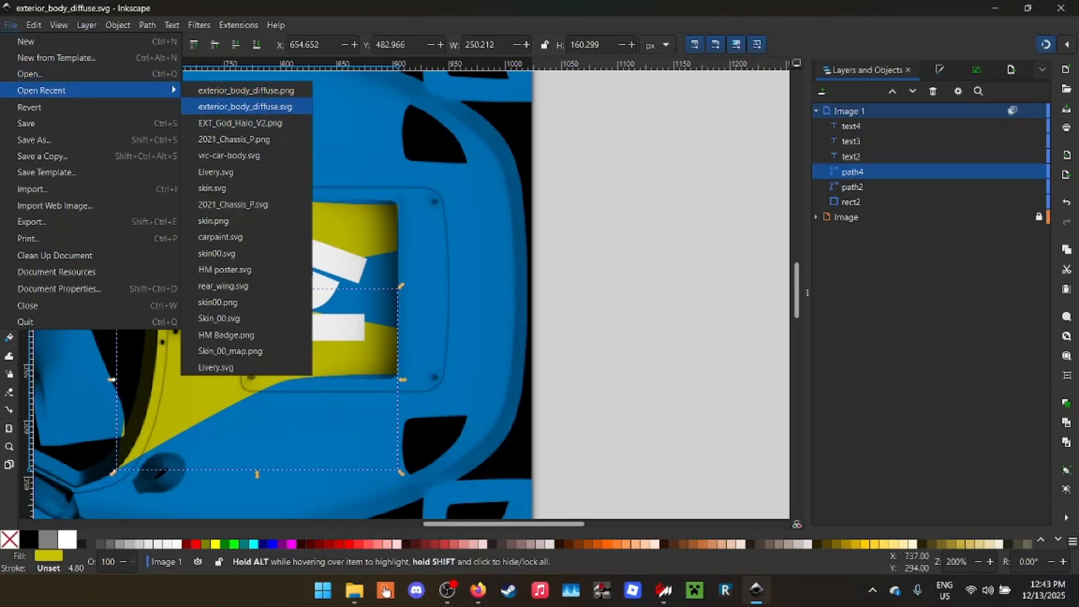
click(245, 107)
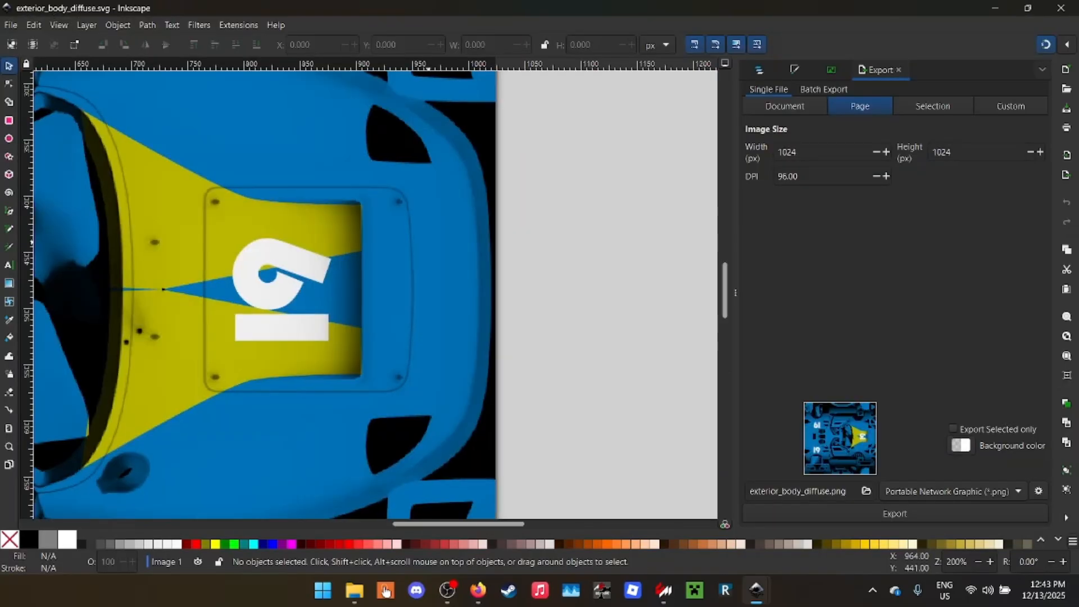
mouse_move(756, 590)
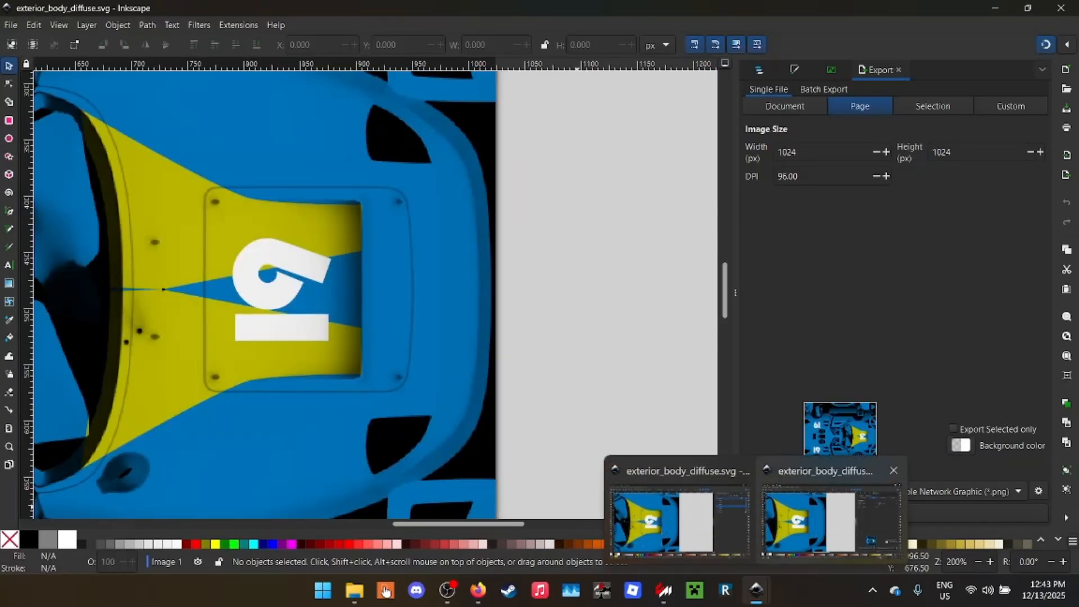
click(680, 520)
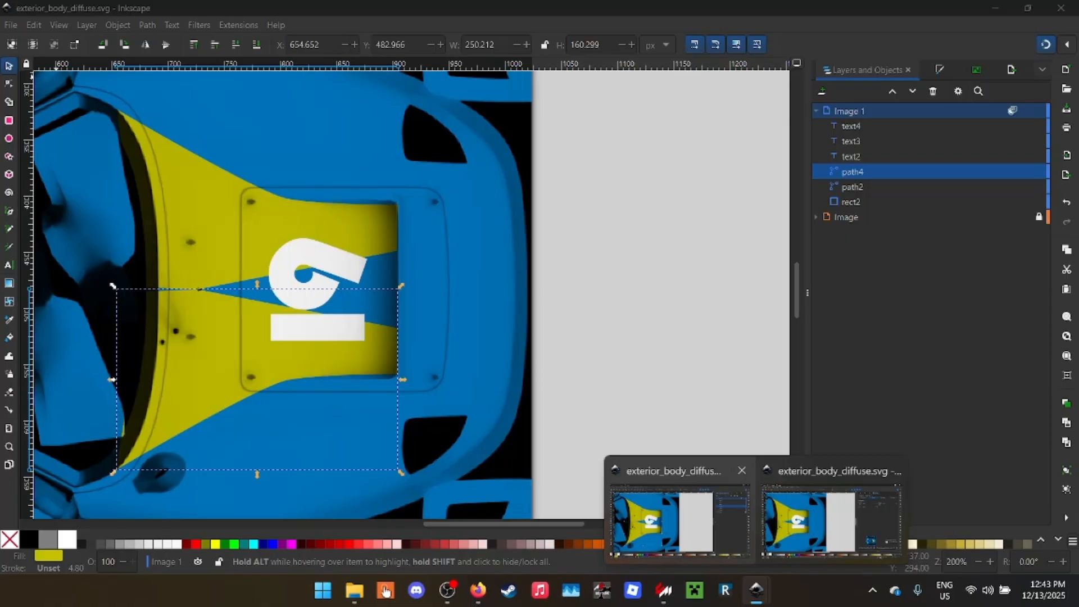
click(892, 471)
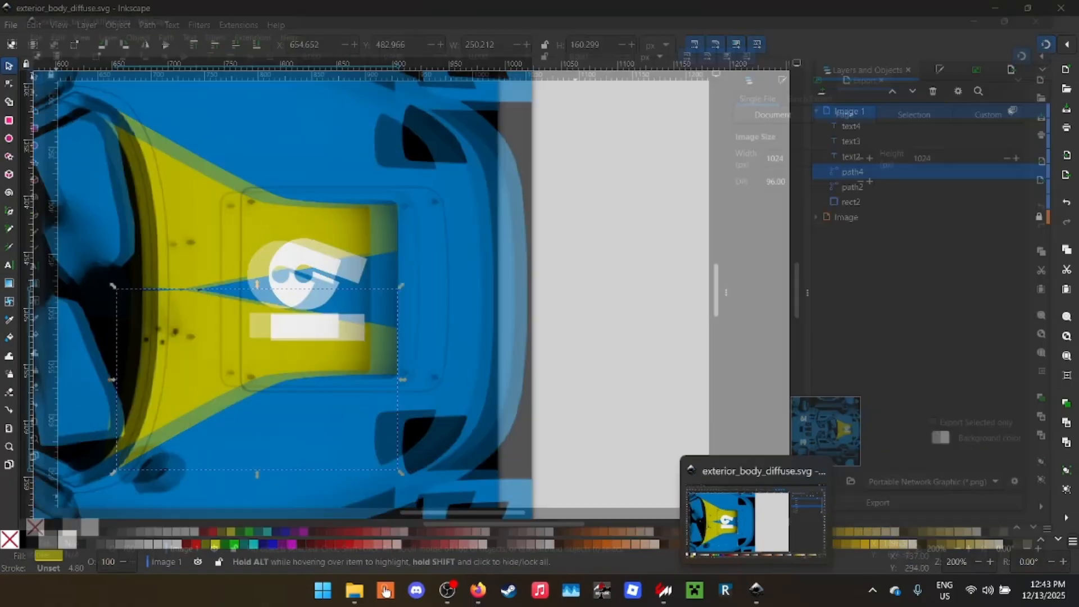
- Open the recent file 2021_Chassis_P.svg in Inkscape
click(10, 25)
mouse_move(41, 90)
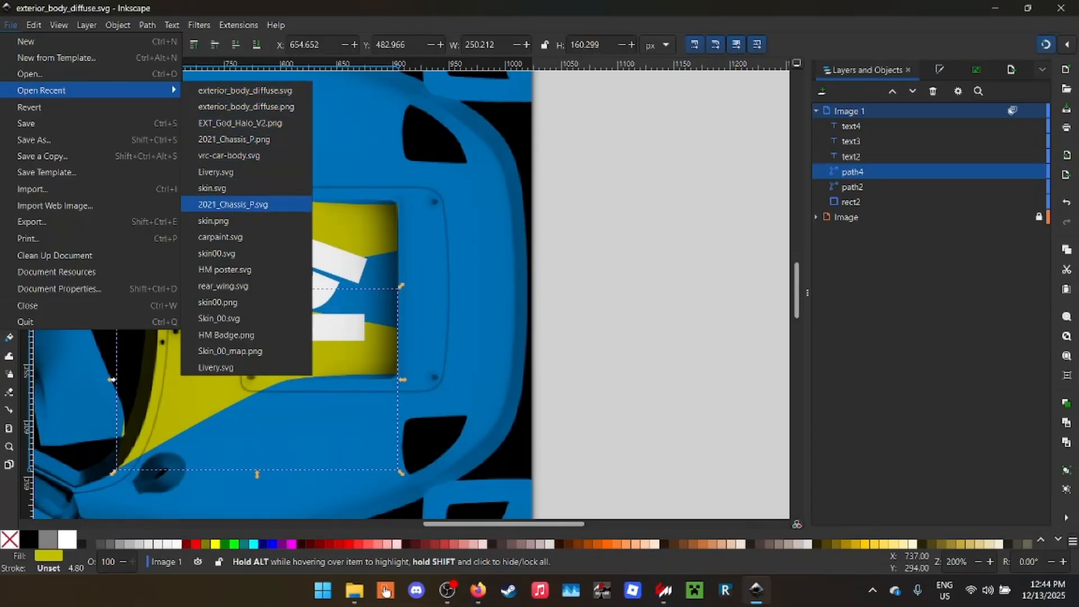
click(233, 205)
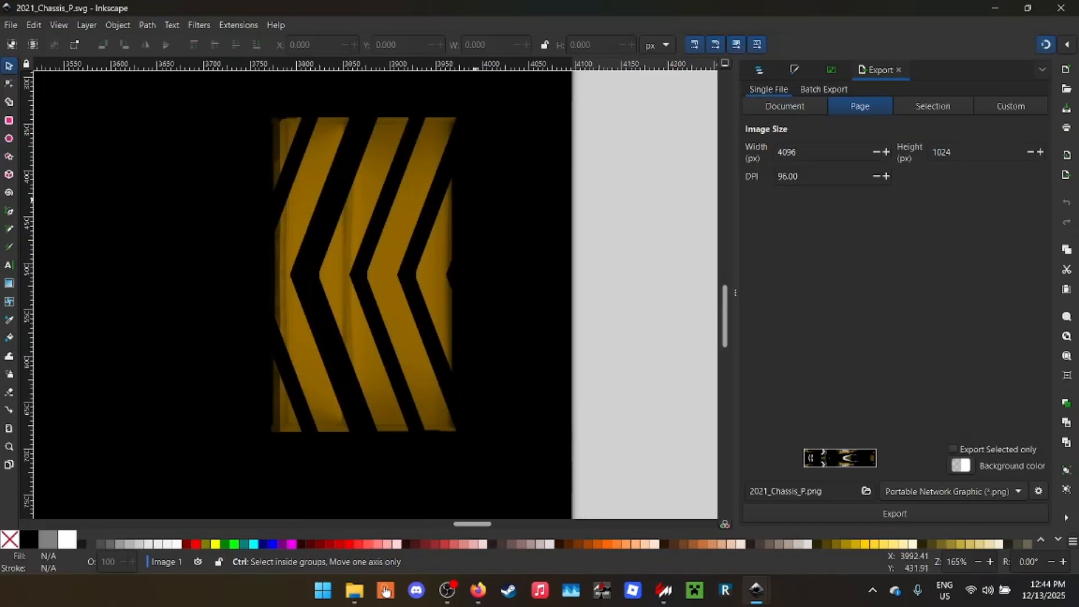
- Copy the lower LIBBEY logo from 2021_Chassis_P.svg and paste it into exterior_body_diffuse.svg
scroll(284, 238, left, 4)
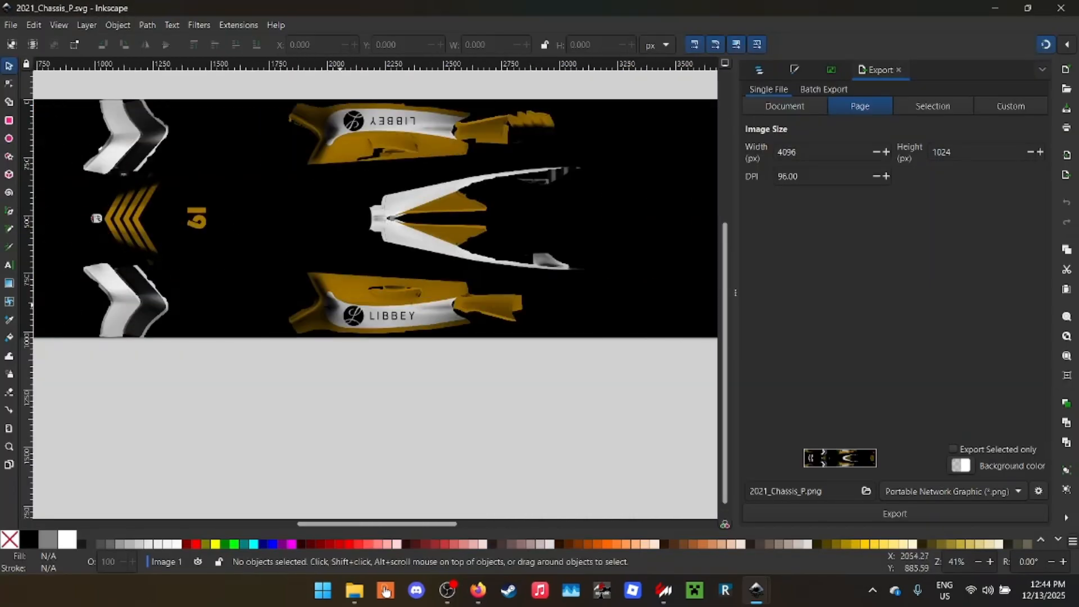
click(356, 316)
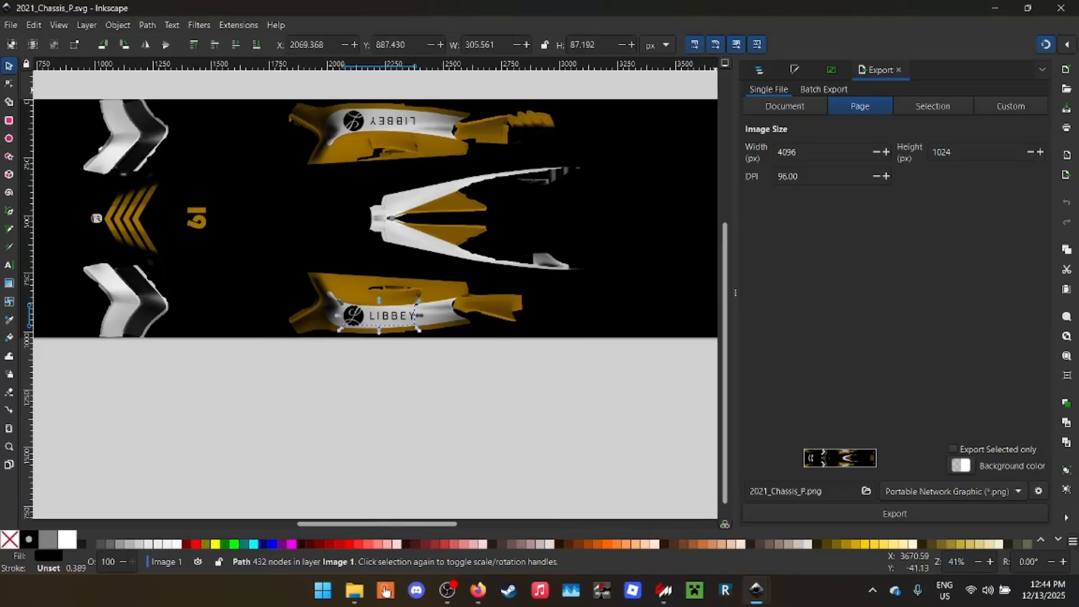
key(ctrl+c)
key(alt+Tab)
key(ctrl+v)
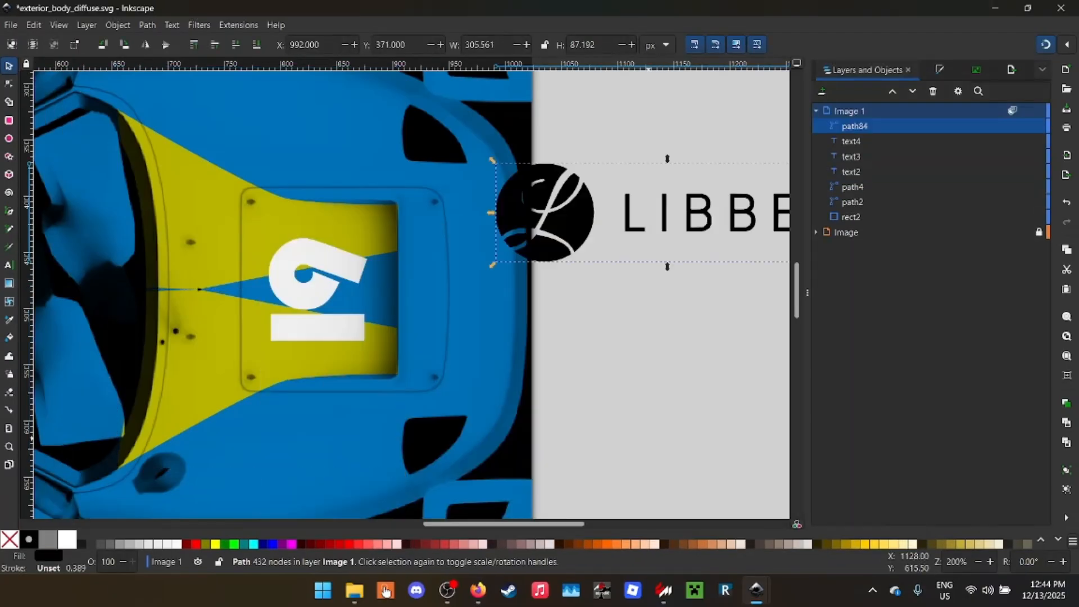
- Copy the Harris Motors badge in front of the chevrons in 2021_Chassis_P.svg and paste it into exterior_body_diffuse.svg
mouse_move(756, 590)
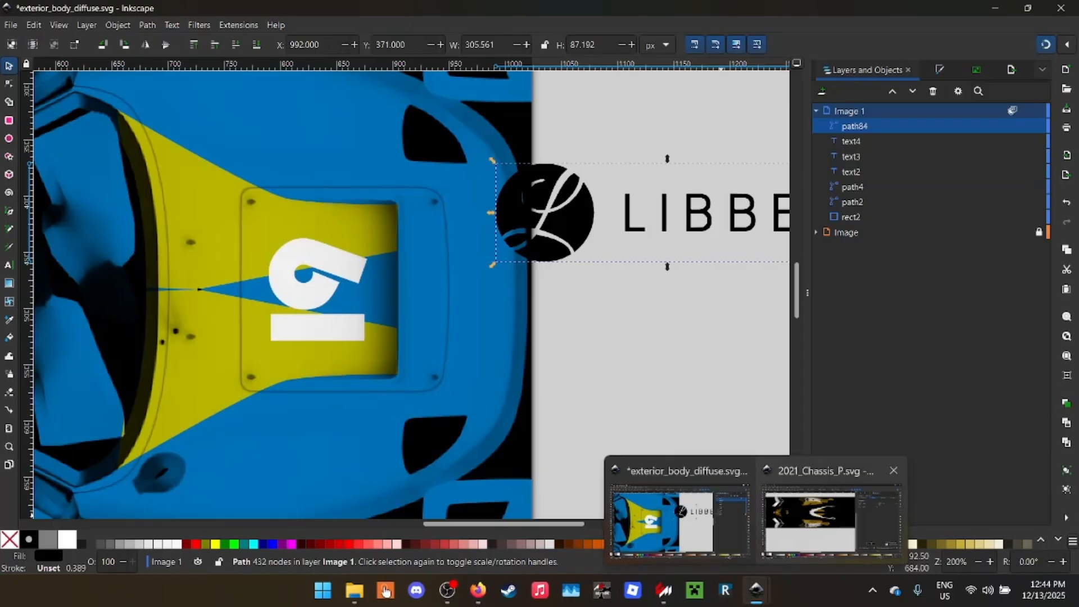
click(832, 520)
scroll(179, 292, left, 8)
scroll(179, 293, up, 1)
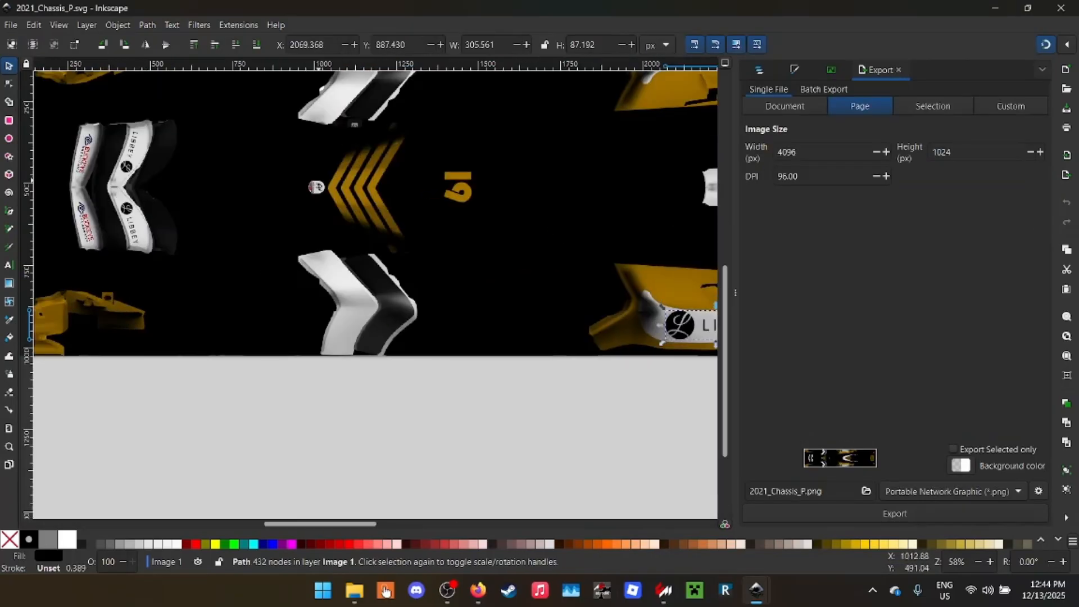
key(Escape)
click(319, 189)
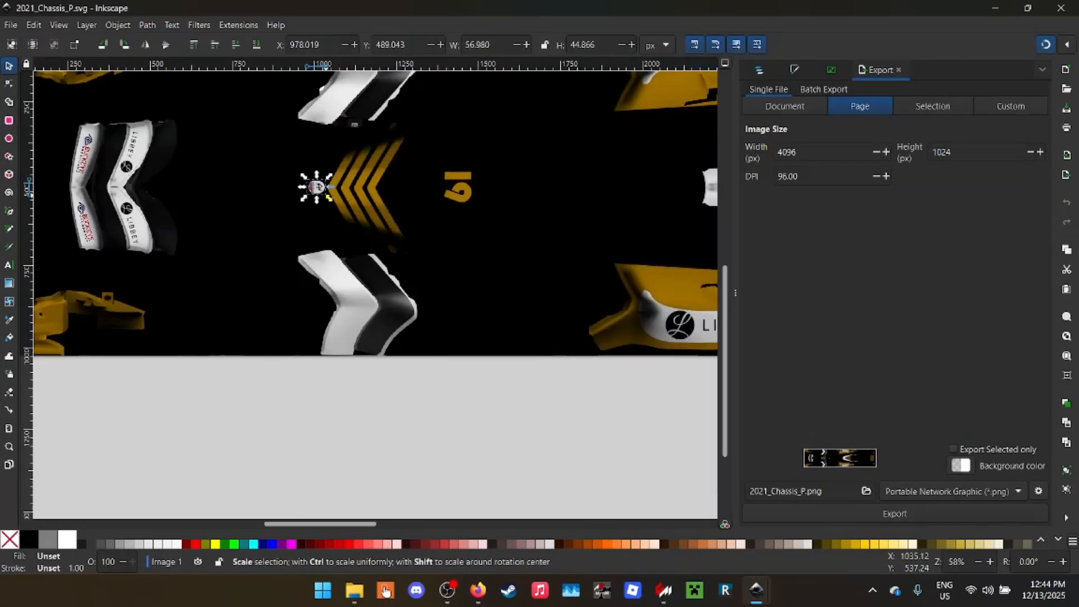
click(994, 8)
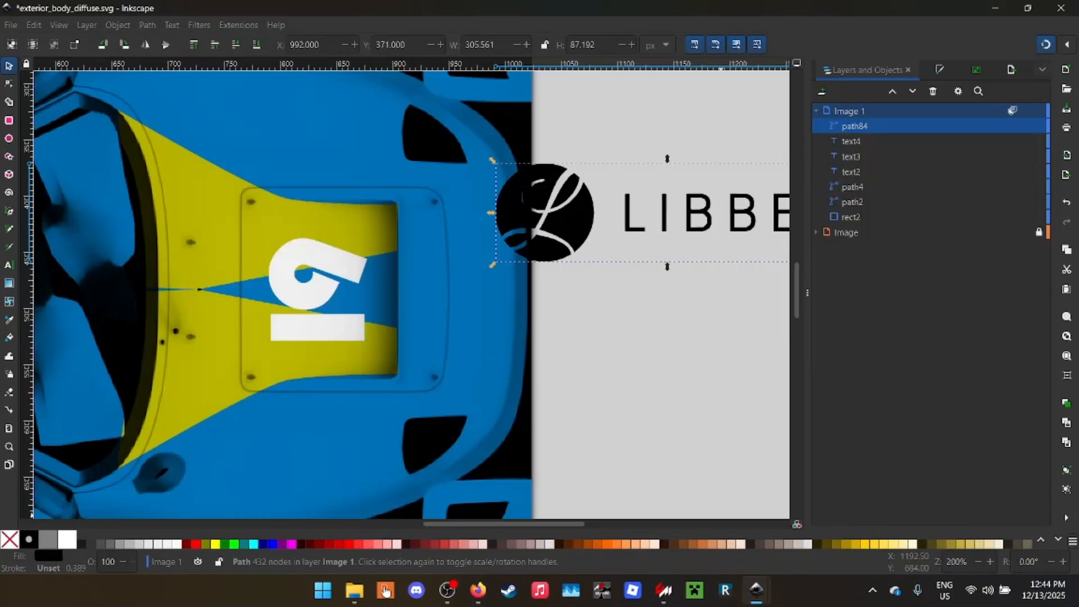
key(ctrl+v)
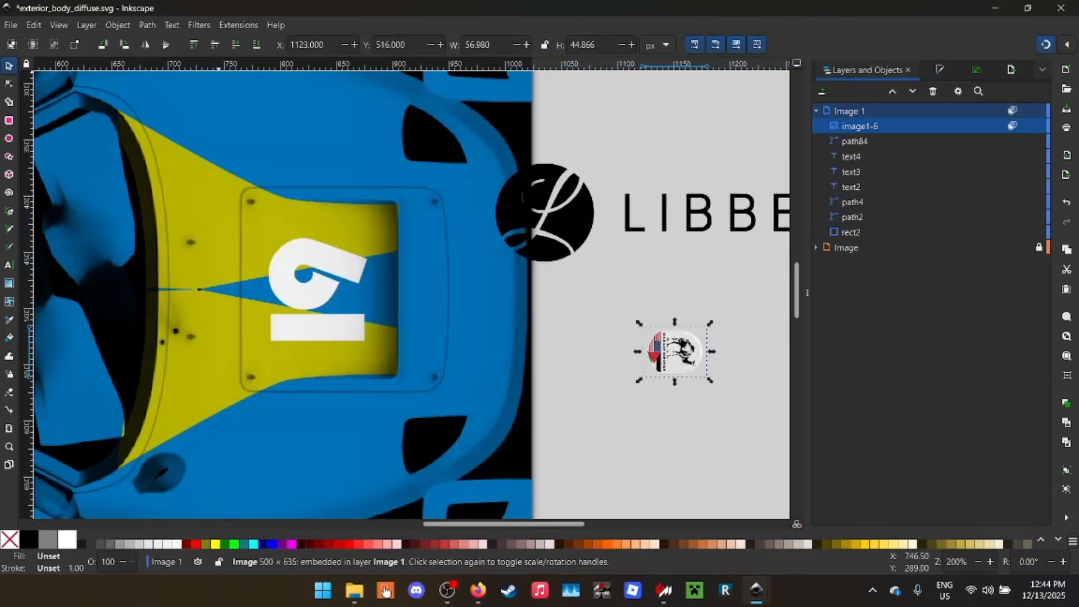
- Flip the Harris Motors badge horizontally and move it onto the car's nose
key(h)
scroll(705, 337, up, 4)
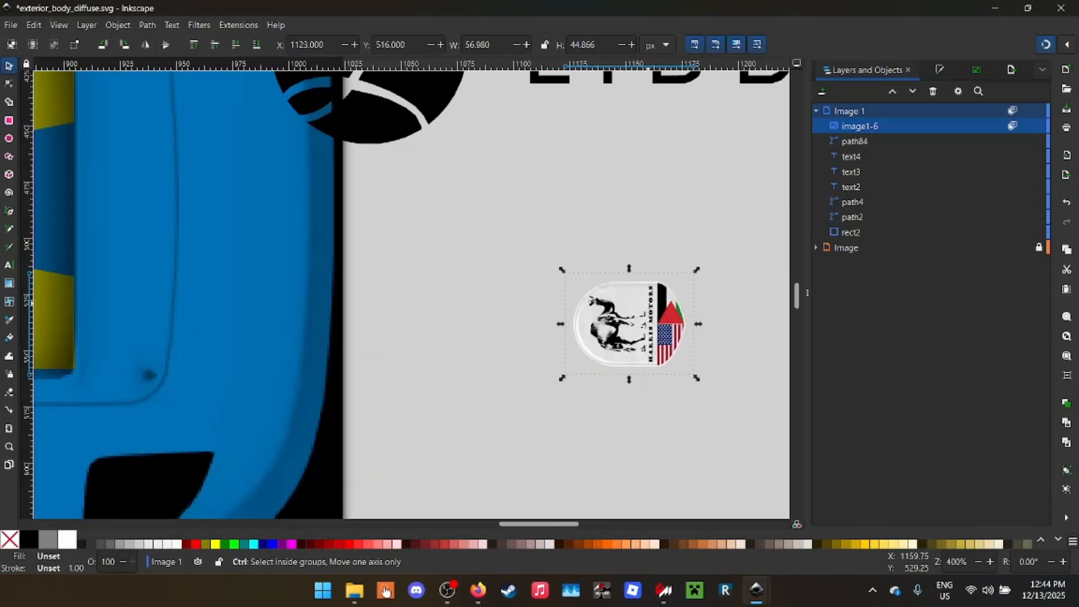
scroll(689, 346, right, 8)
scroll(688, 346, down, 6)
scroll(688, 346, left, 2)
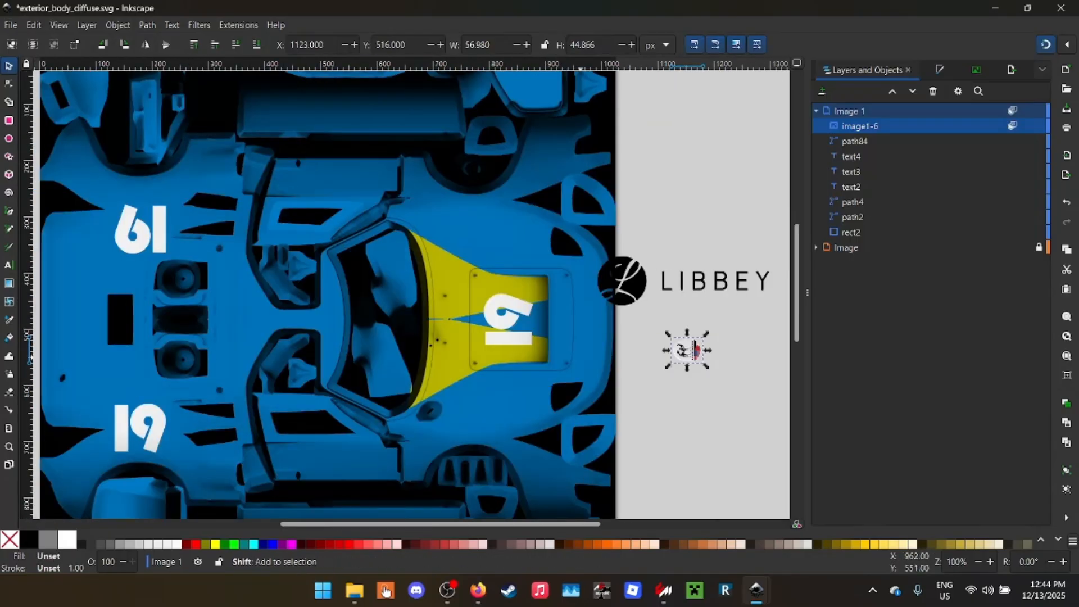
drag(675, 346, 585, 312)
- Set the badge's blend mode to Normal and reposition it ahead of the hood panel at about X 950, Y 461 px
click(1012, 126)
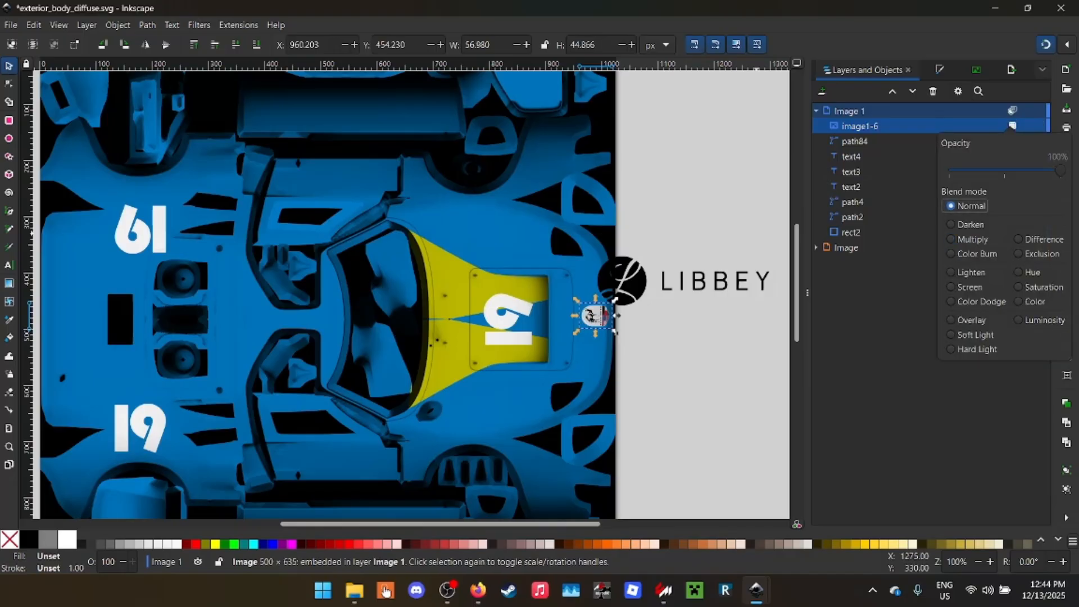
click(613, 315)
scroll(613, 316, up, 6)
drag(529, 338, 279, 350)
click(1067, 44)
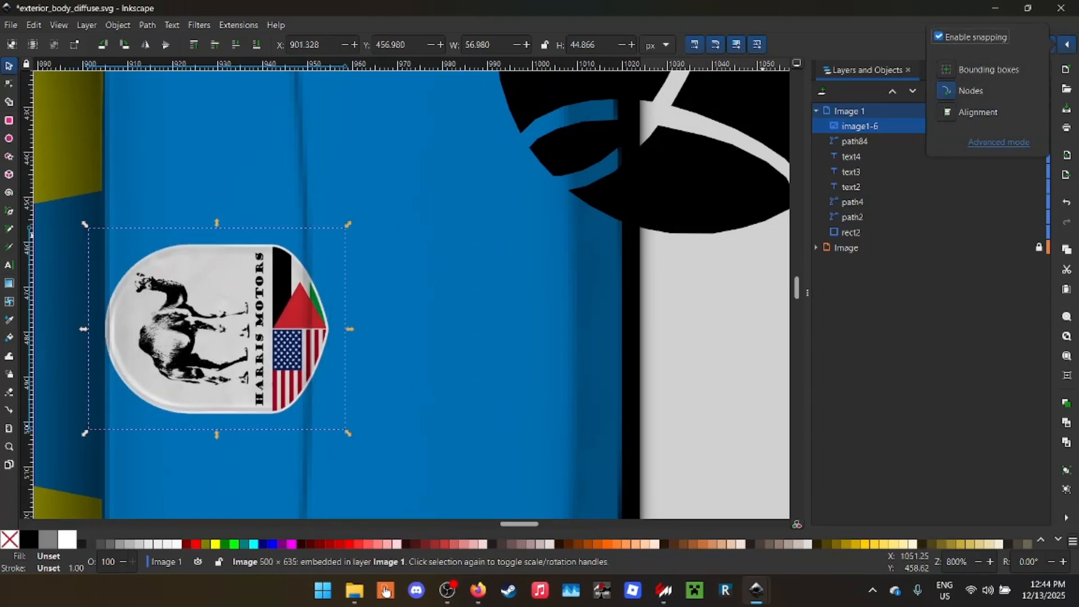
click(1066, 45)
click(1066, 44)
click(381, 322)
scroll(380, 322, down, 2)
drag(315, 337, 434, 341)
- Save the livery and inspect the badge on the car's nose in the Ford GT40 showroom preview
key(ctrl+s)
mouse_move(619, 7)
mouse_down()
mouse_move(635, 10)
mouse_move(625, 356)
mouse_move(611, 0)
mouse_up()
mouse_move(664, 590)
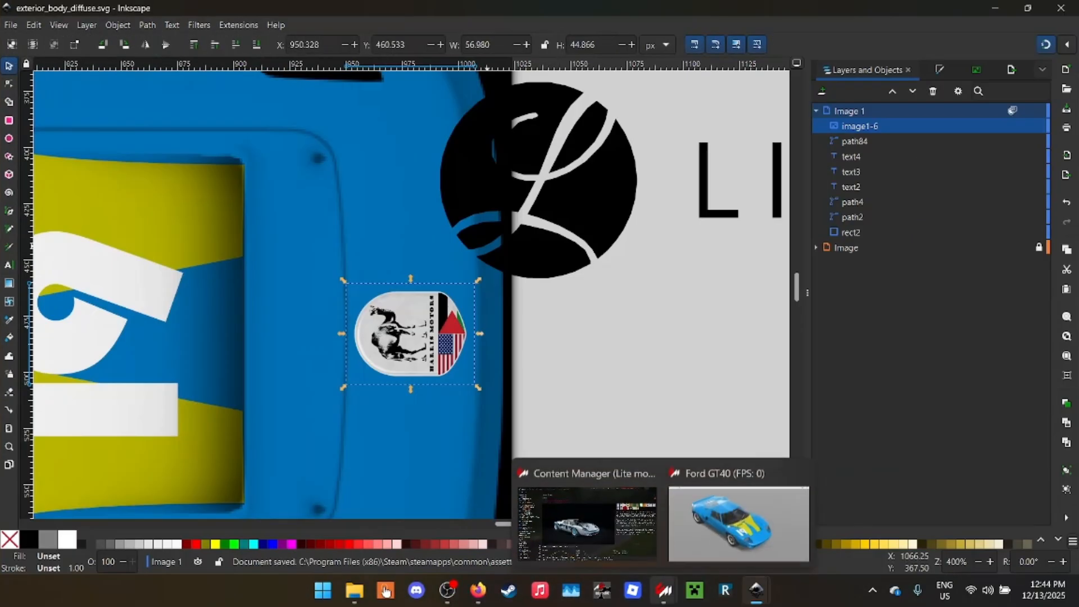
click(739, 522)
scroll(540, 304, up, 3)
drag(539, 304, 461, 278)
scroll(461, 278, up, 3)
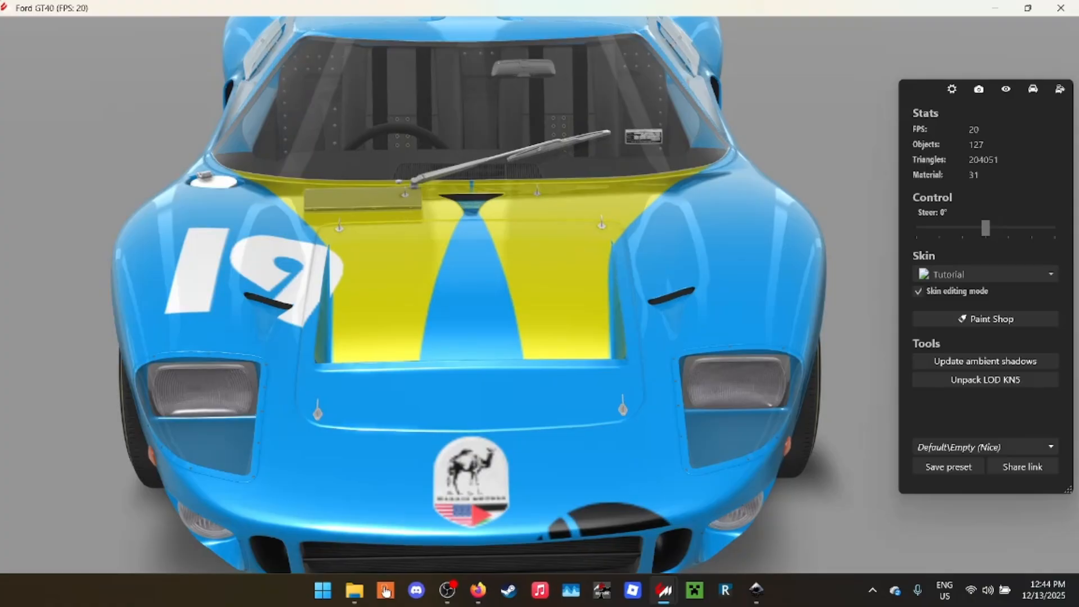
click(994, 8)
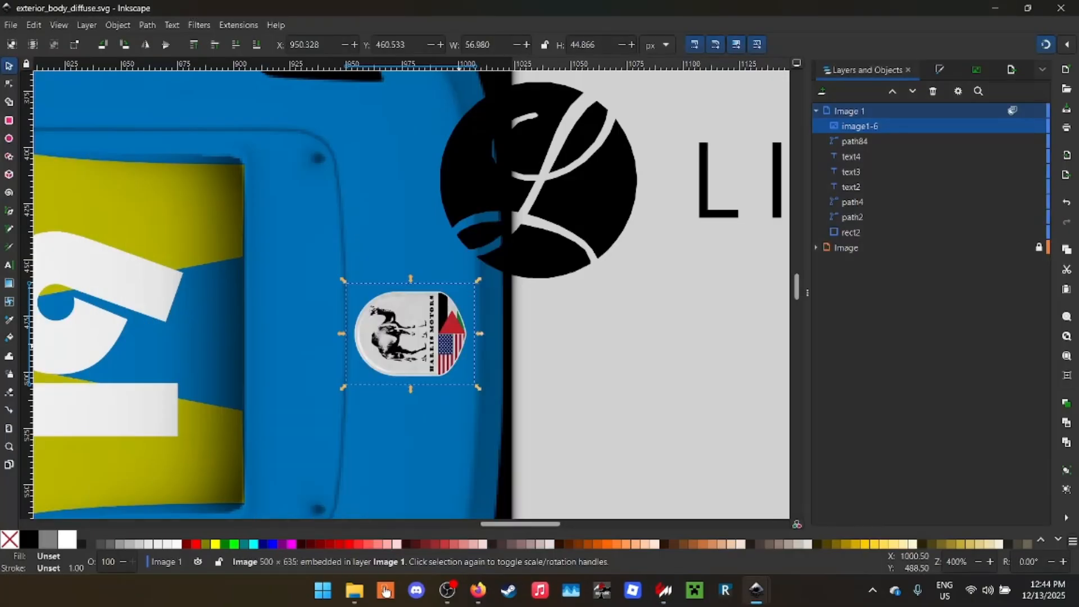
- Duplicate the LIBBEY logo, scaling the copy to about 109 by 31 px on the lower door panel at about X 460, Y 710 px
scroll(681, 286, down, 4)
click(691, 420)
scroll(638, 280, right, 3)
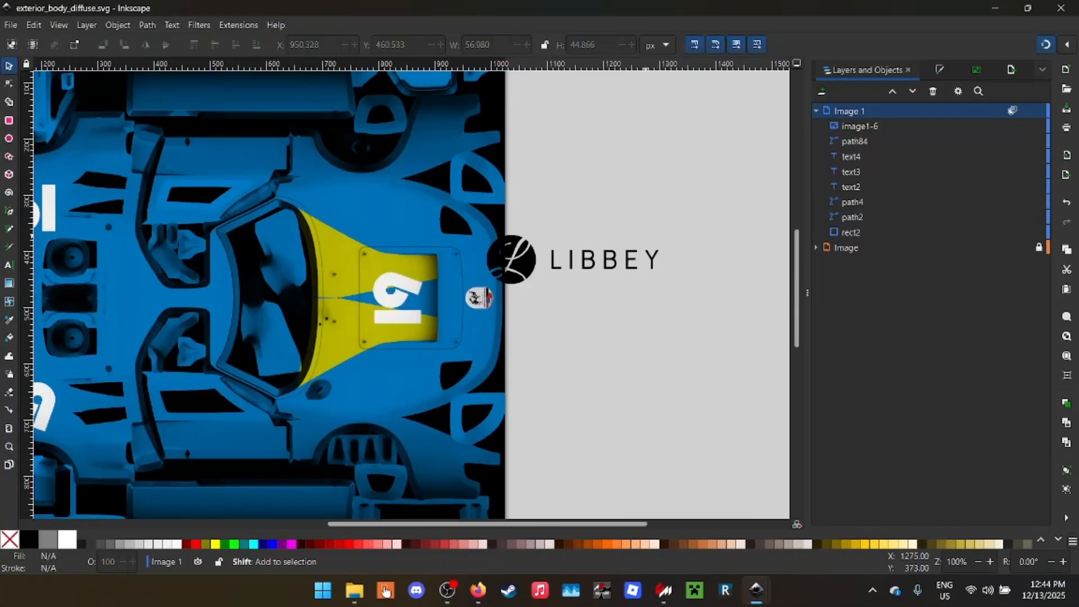
scroll(638, 280, left, 1)
click(581, 261)
drag(582, 261, 223, 426)
key(ctrl+d)
scroll(233, 442, up, 2)
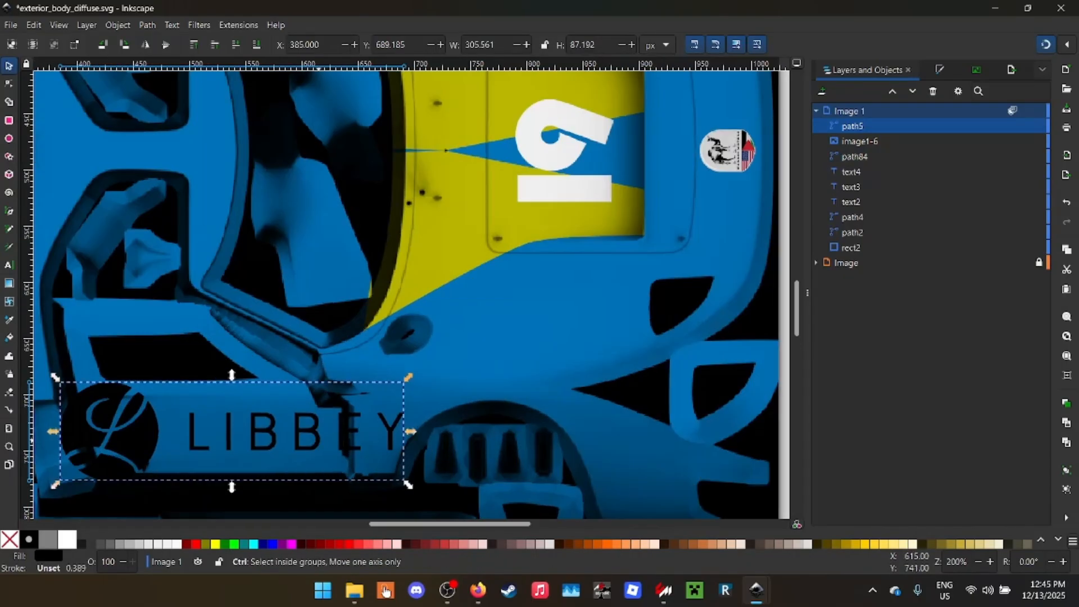
drag(146, 483, 252, 424)
- Save the livery and check the LIBBEY logo on the door in the Ford GT40 showroom preview
key(ctrl+s)
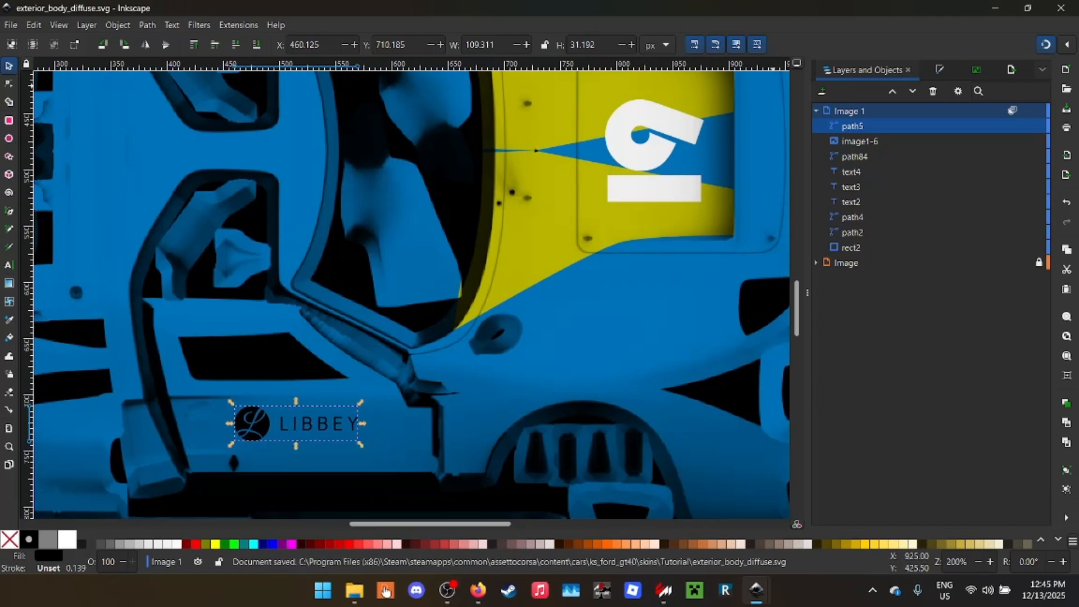
click(386, 589)
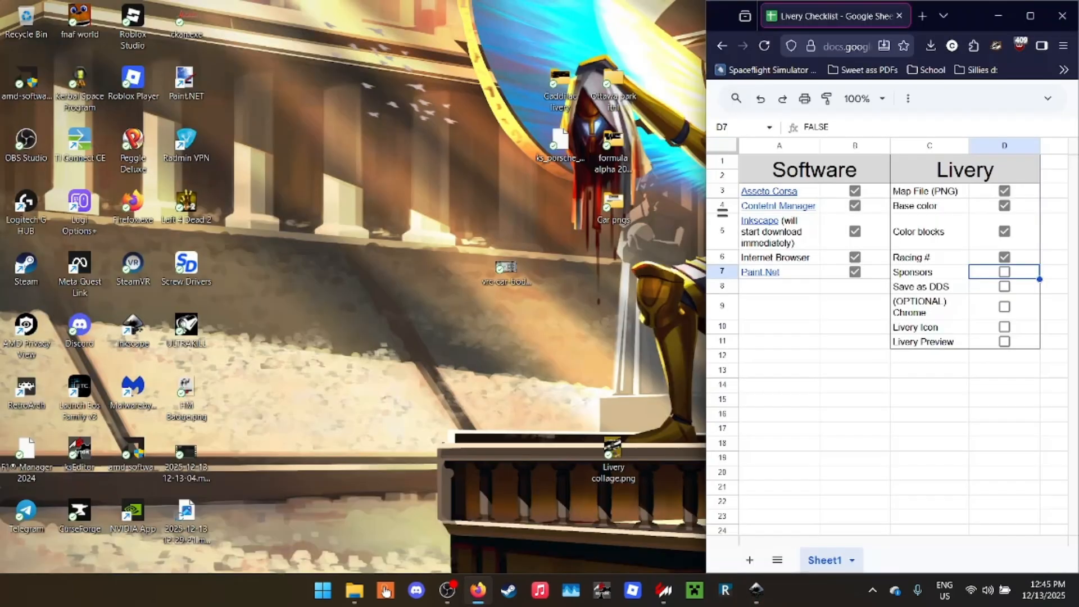
mouse_move(664, 589)
click(734, 535)
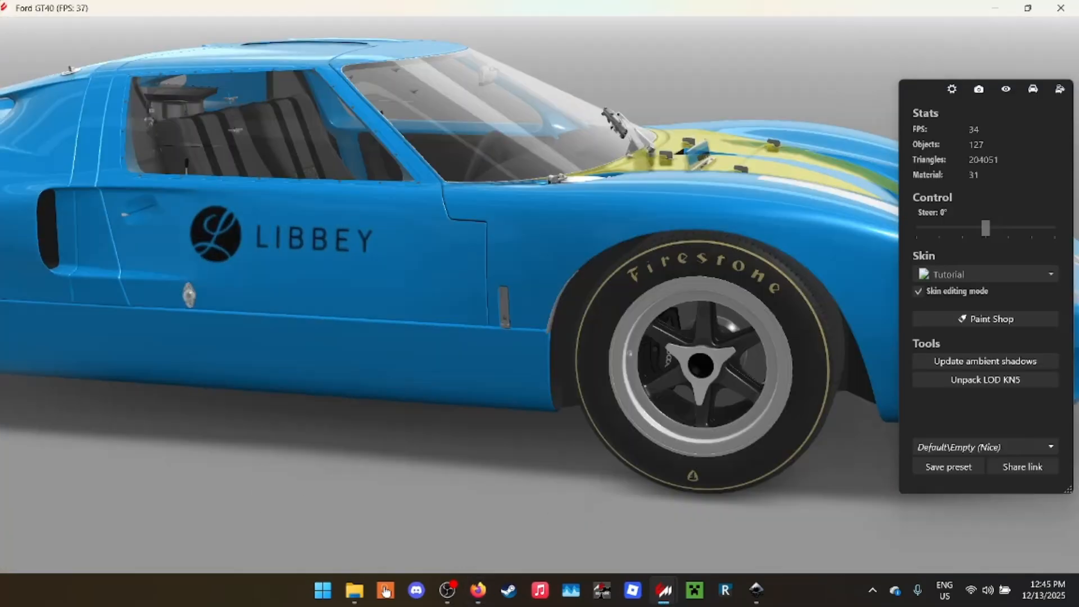
drag(427, 292, 562, 306)
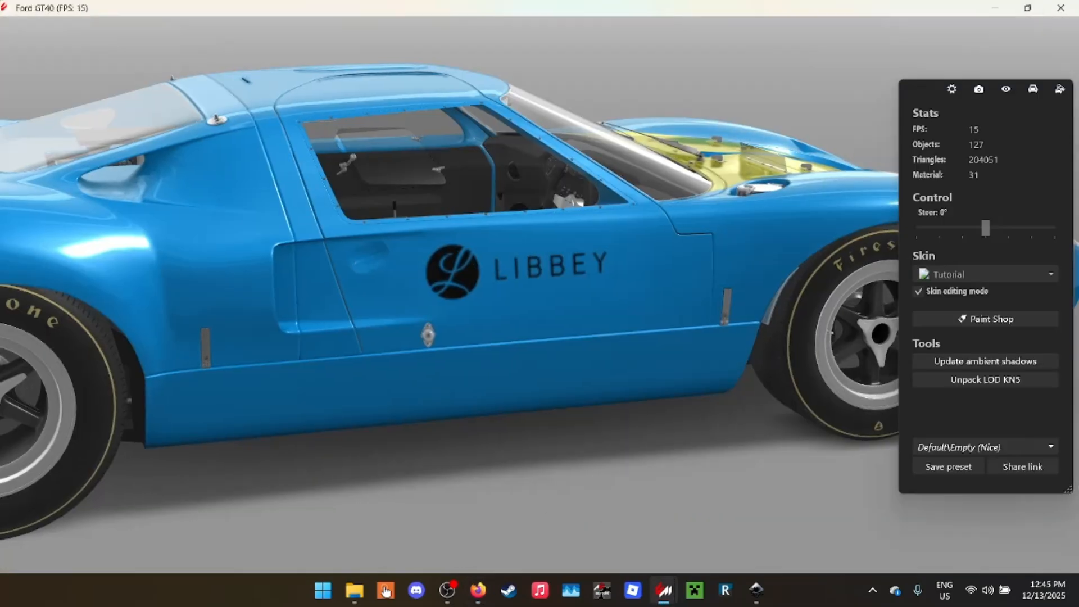
- Enlarge the LIBBEY logo on the lower door panel of exterior_body_diffuse.svg to about 167 by 48 px and save the livery
mouse_move(756, 590)
click(831, 523)
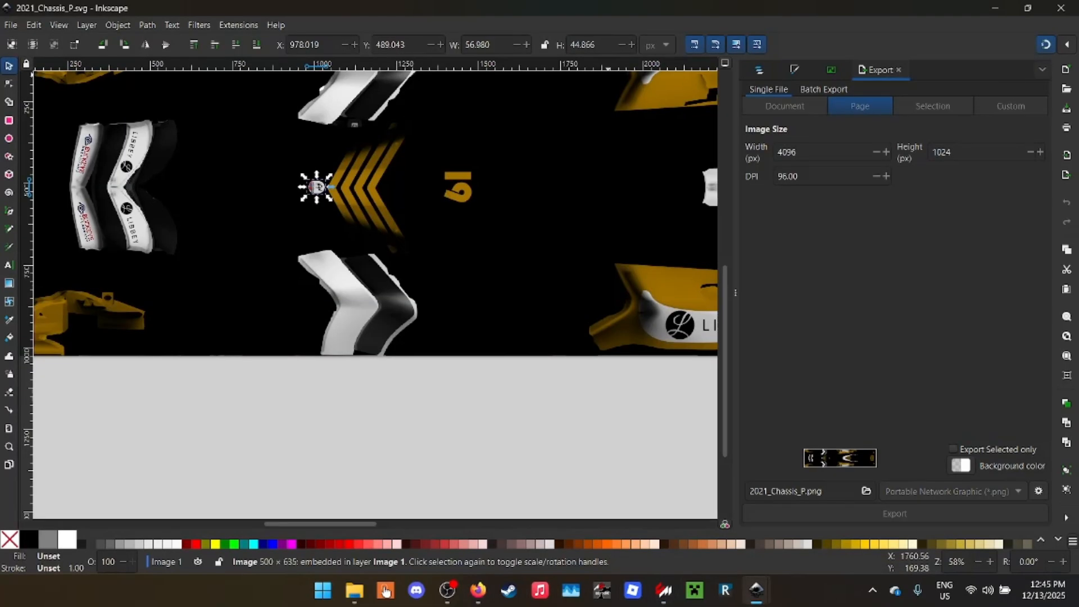
click(684, 510)
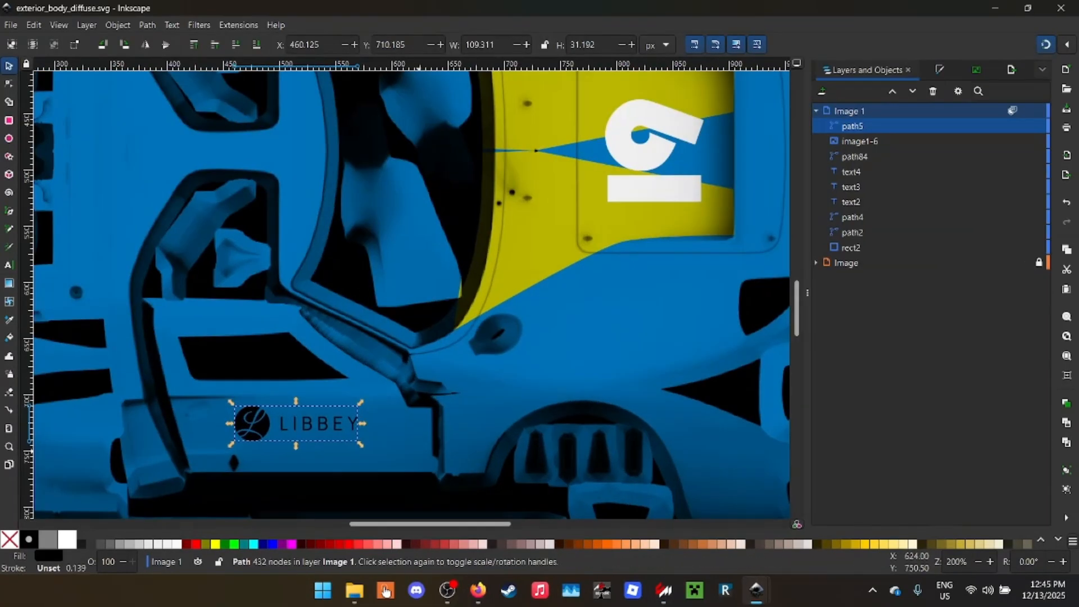
drag(364, 444, 429, 463)
key(ctrl+s)
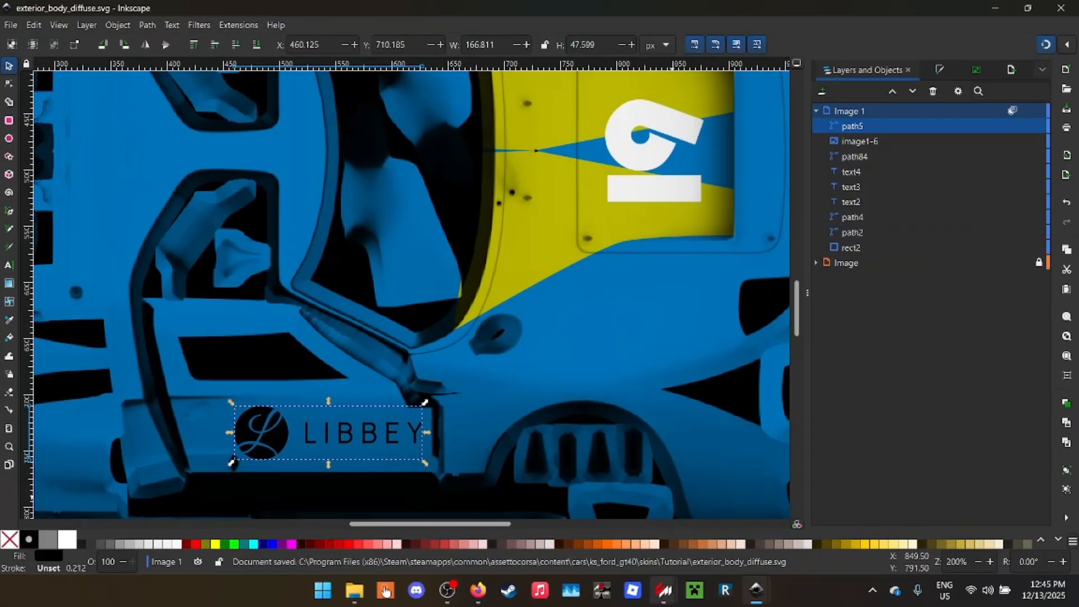
- Inspect the nose badge and door logo in the Ford GT40 showroom preview, and mark Sponsors as done in the Livery Checklist
mouse_move(663, 590)
click(739, 520)
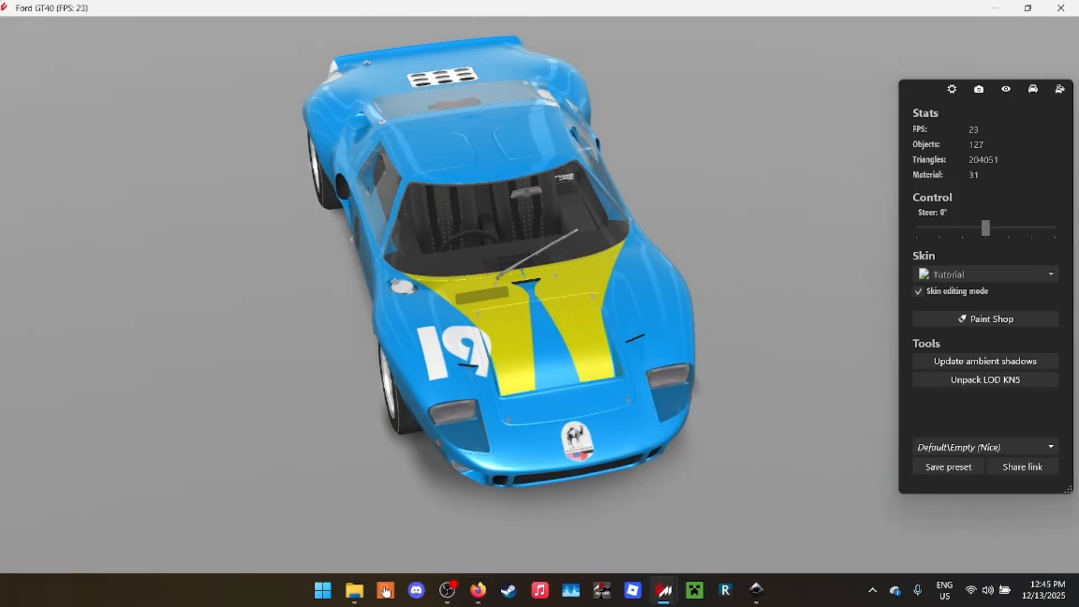
mouse_move(478, 590)
click(479, 513)
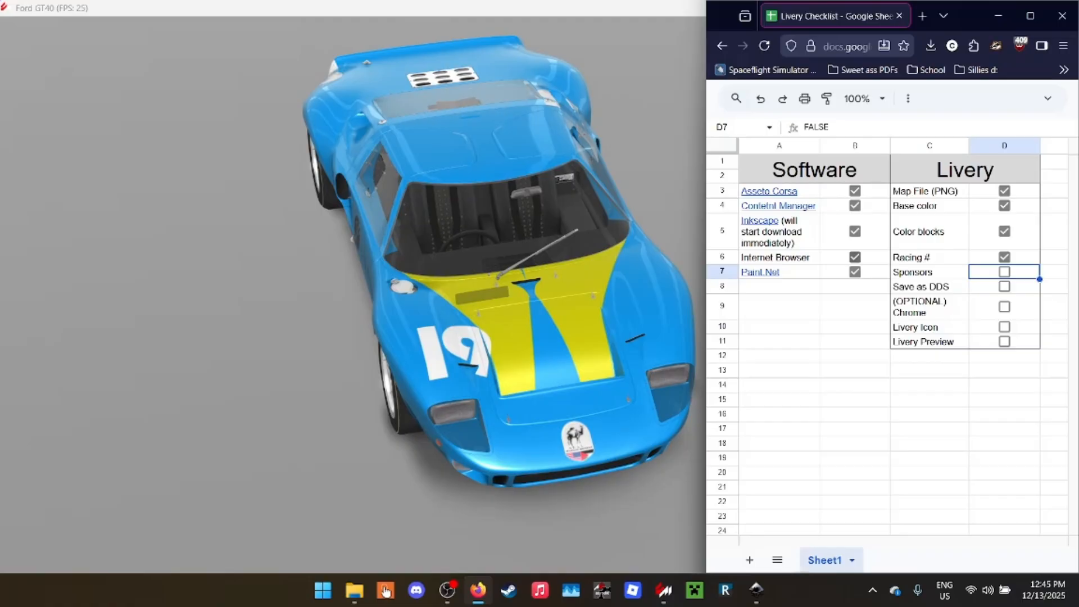
click(394, 303)
drag(393, 304, 562, 253)
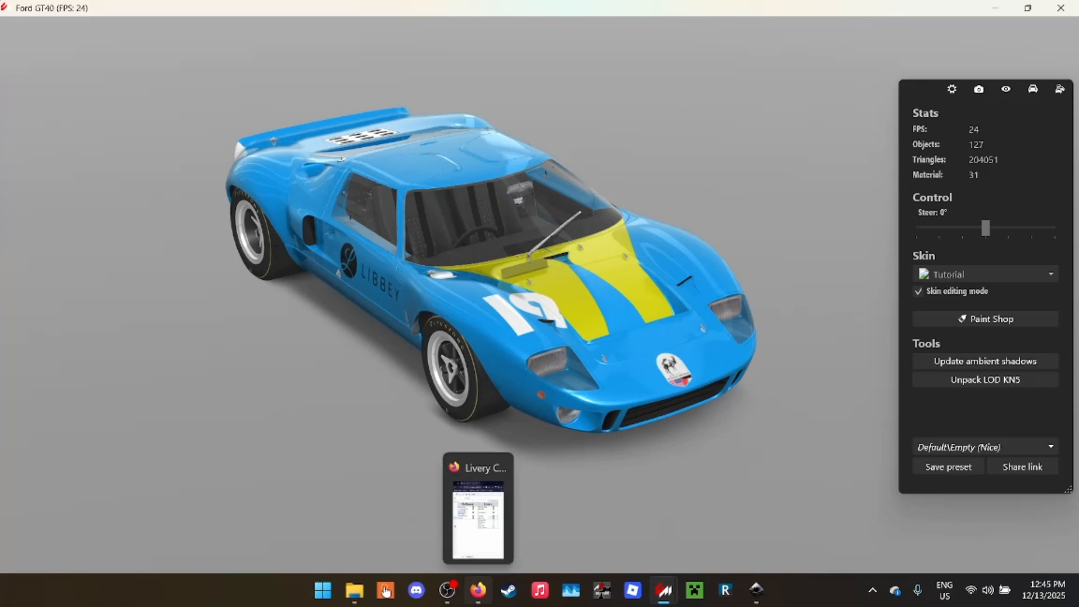
click(478, 590)
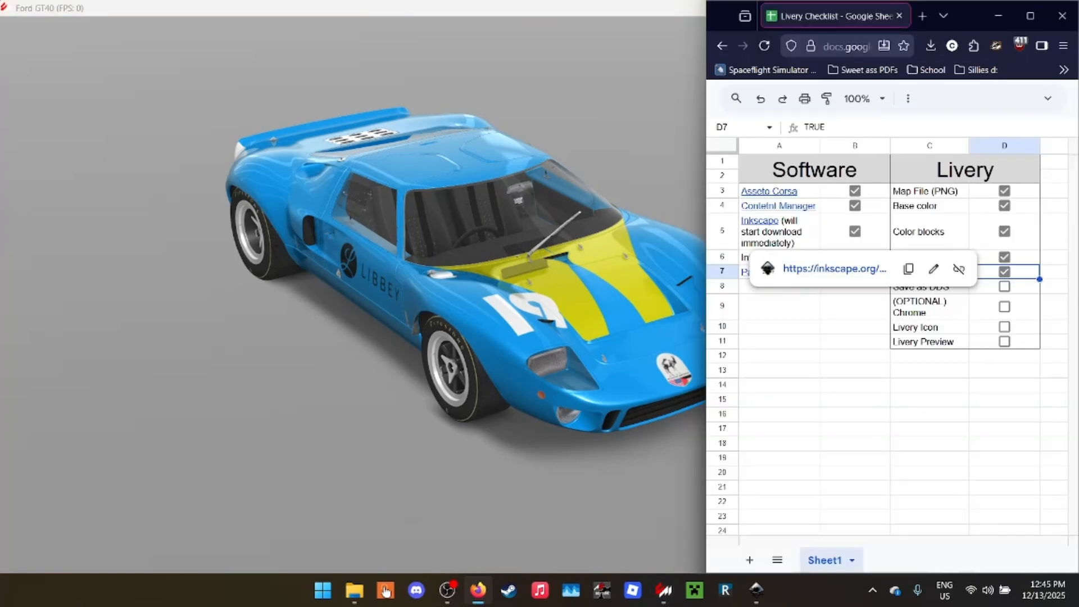
- Widen the browser window and begin a web search starting with "dom" in a new tab
drag(706, 241, 240, 242)
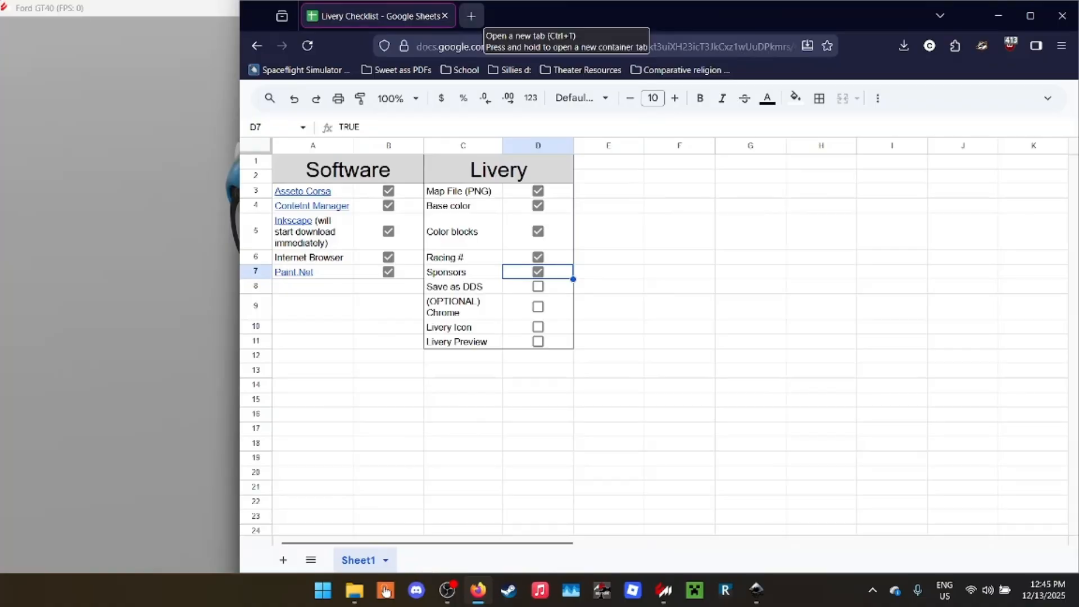
click(471, 15)
text(dominos pizza png)
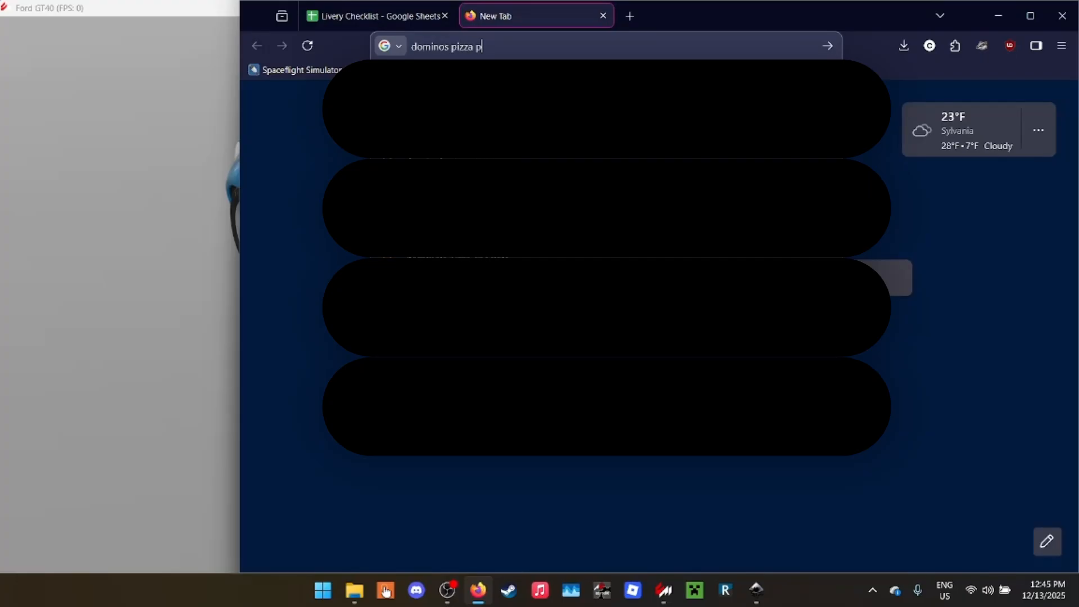
- Search the web for images of "dominos pizza png" and filter the results by color
key(Return)
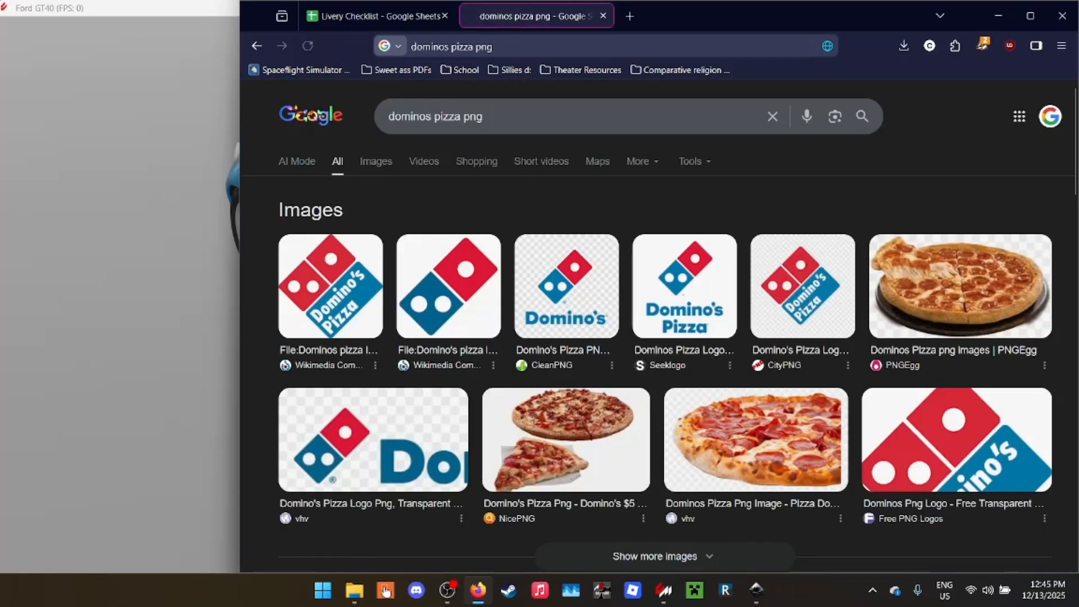
click(376, 161)
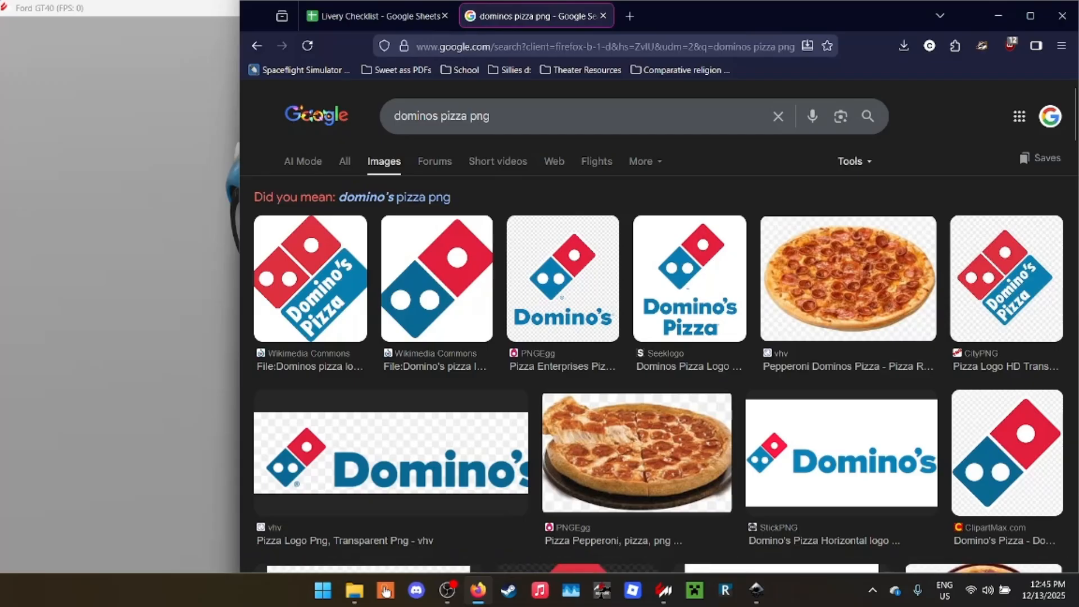
click(853, 161)
mouse_move(899, 191)
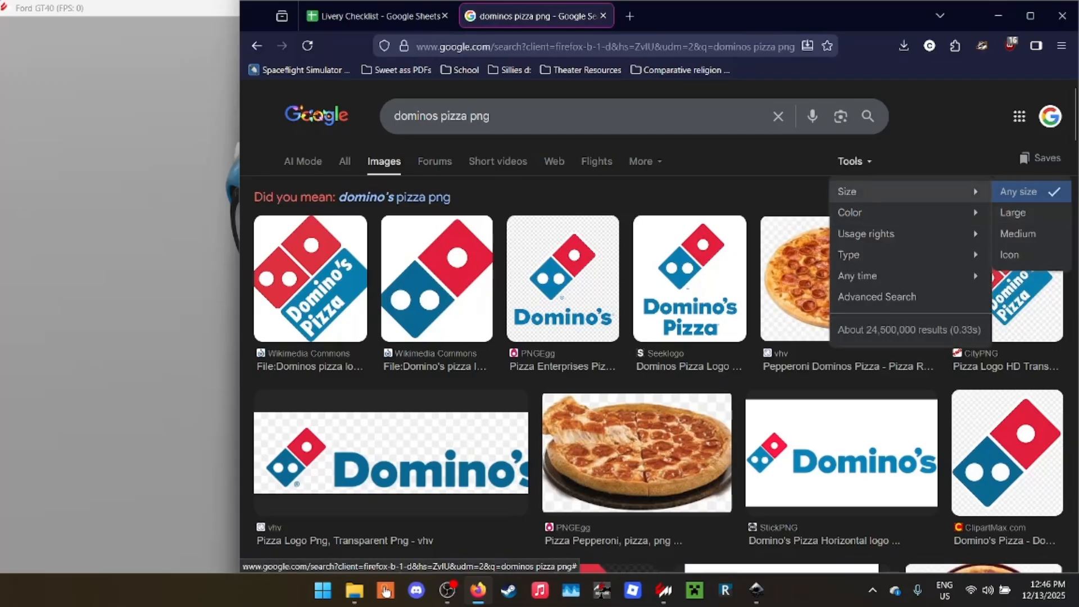
mouse_move(899, 213)
click(714, 233)
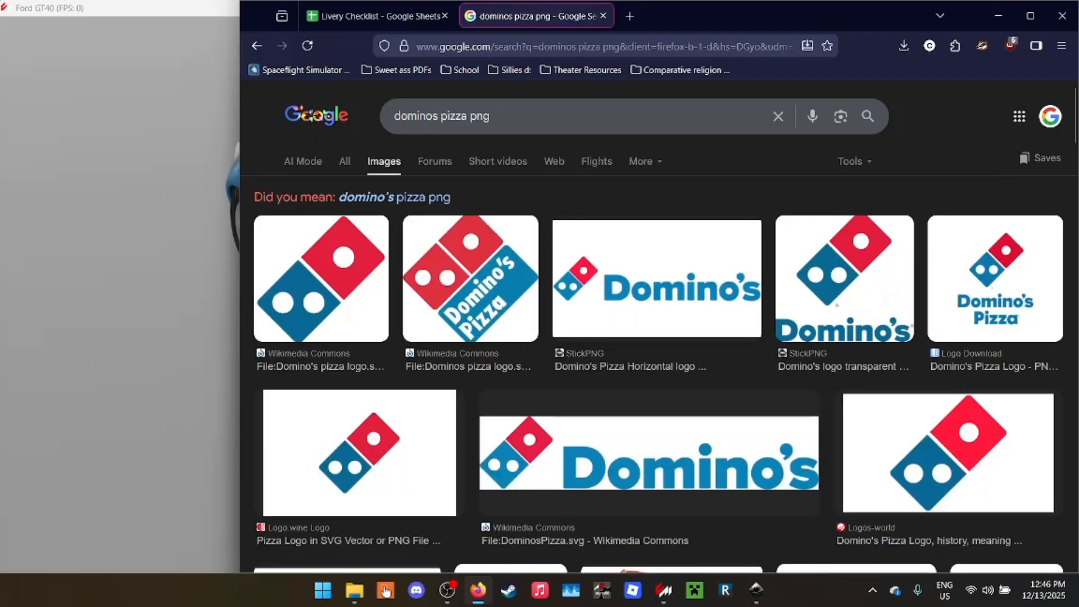
click(657, 279)
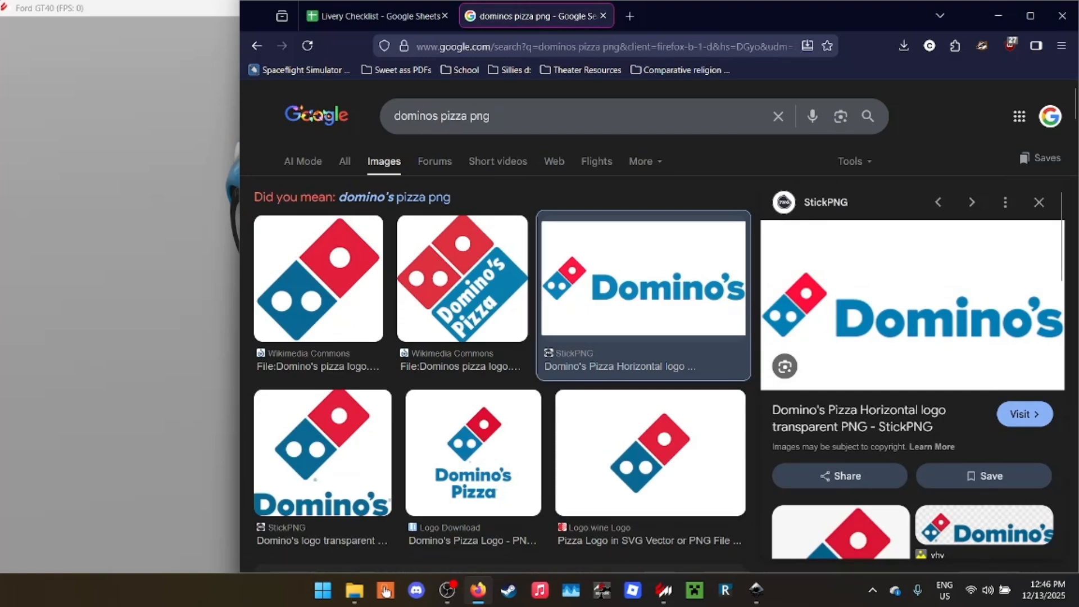
right_click(899, 314)
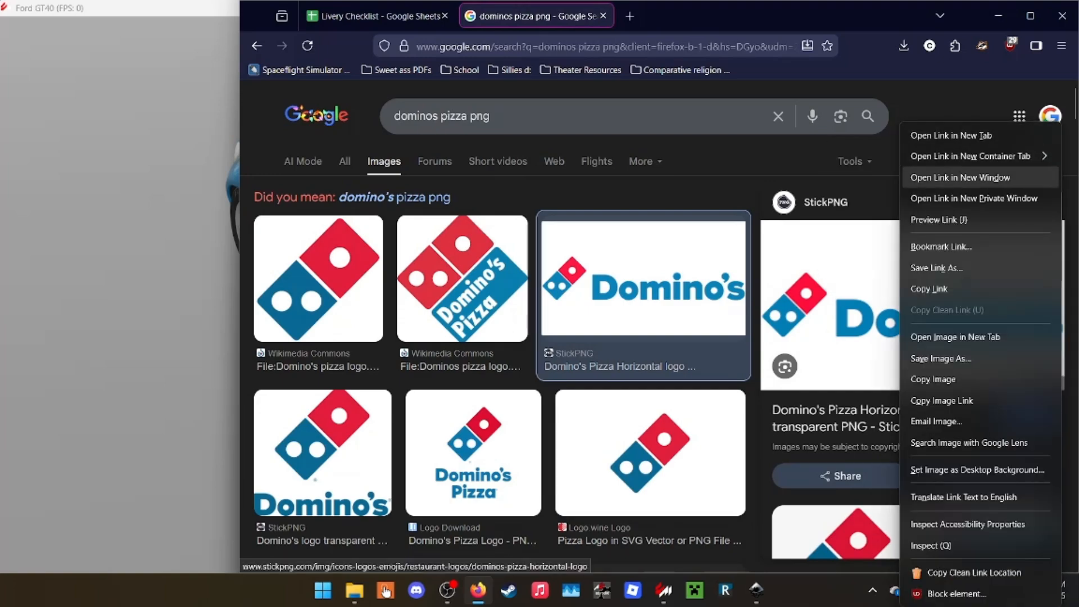
click(956, 337)
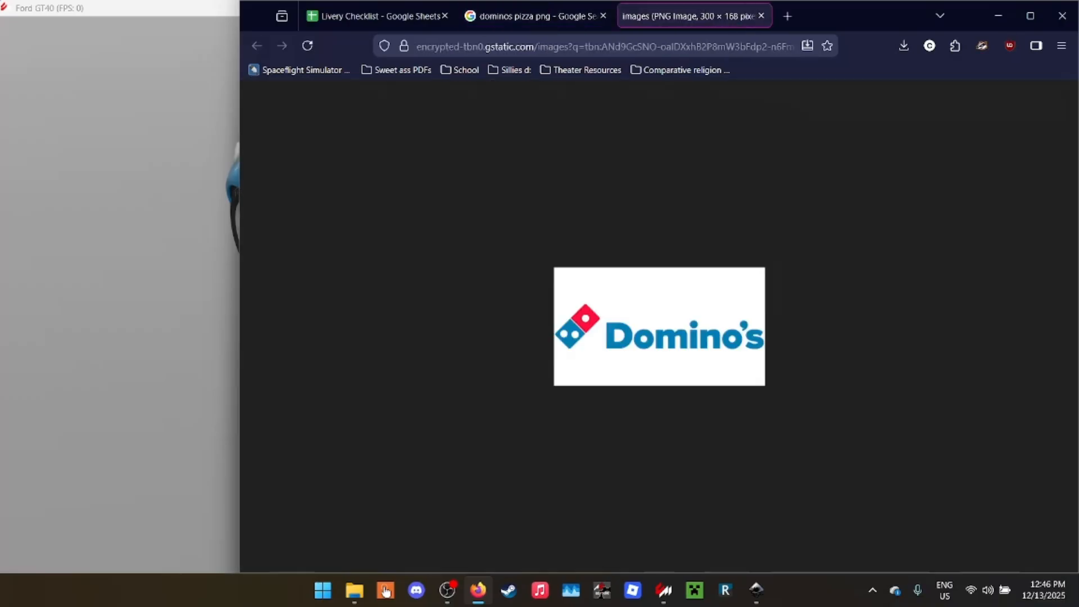
key(ctrl+w)
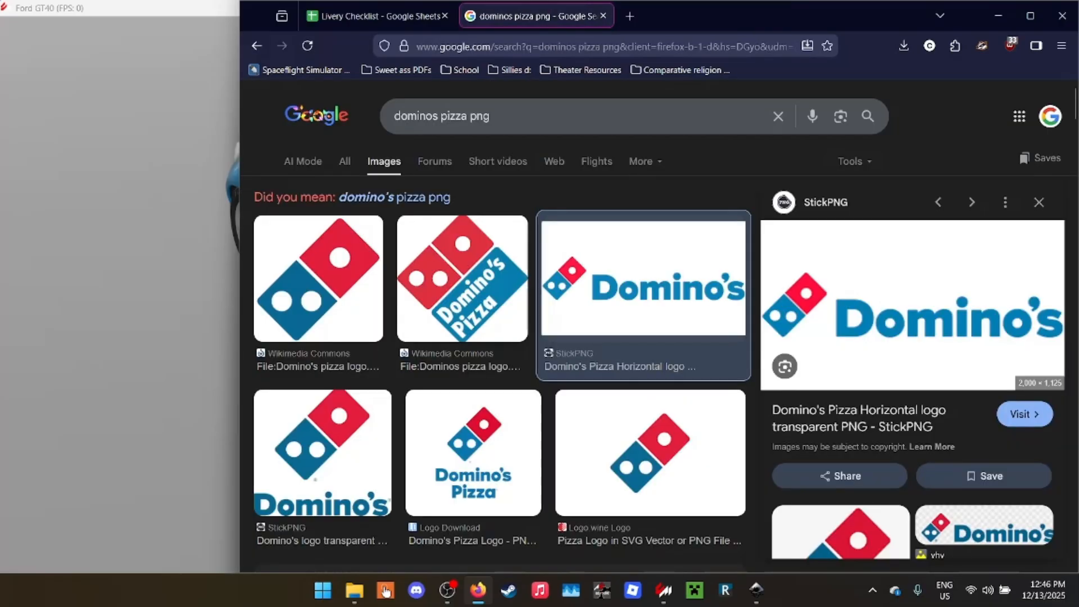
- Open the Wikimedia Commons Domino's pizza logo without text at full size and copy the image
click(318, 286)
right_click(943, 347)
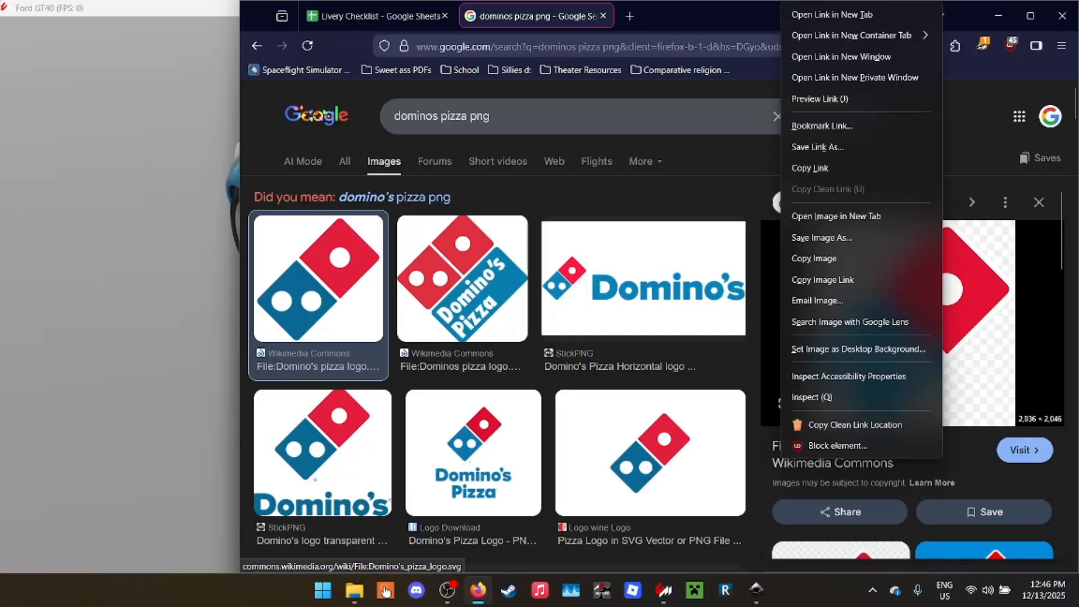
click(836, 215)
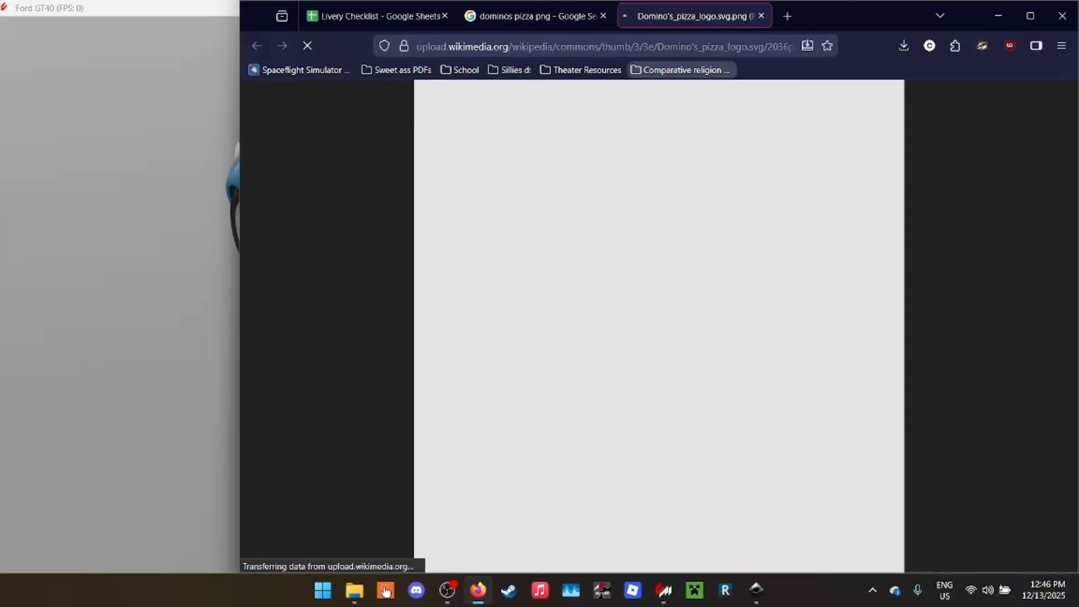
right_click(650, 287)
click(709, 322)
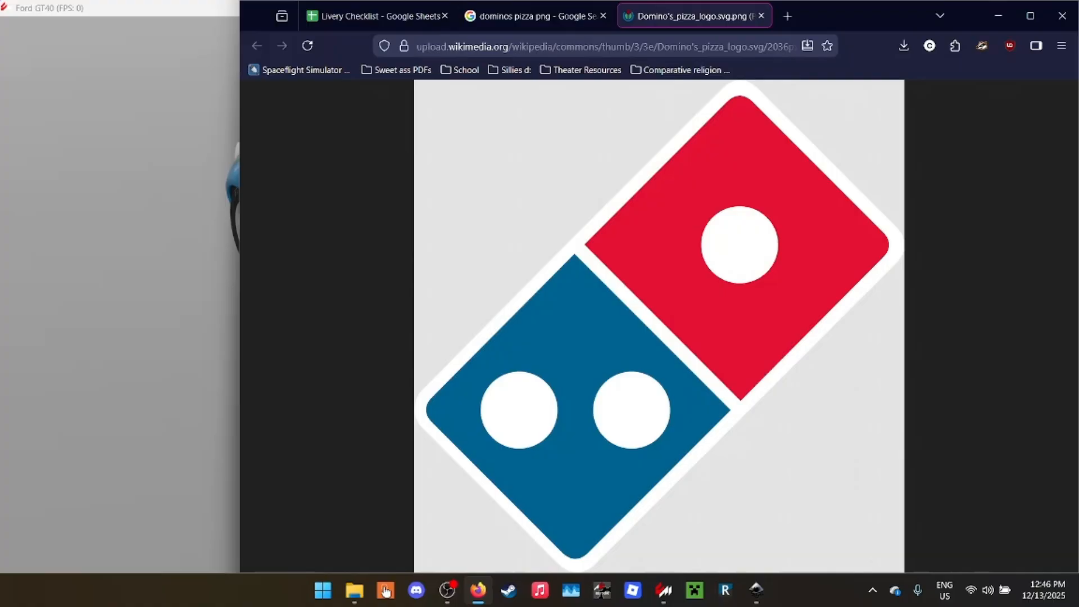
click(534, 16)
right_click(956, 320)
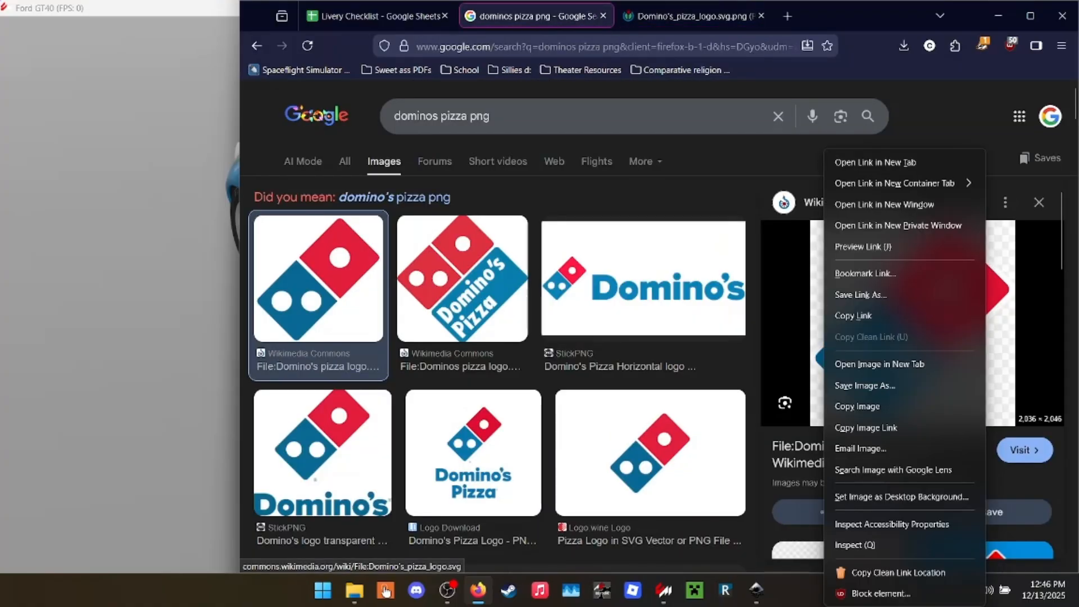
click(857, 407)
click(693, 16)
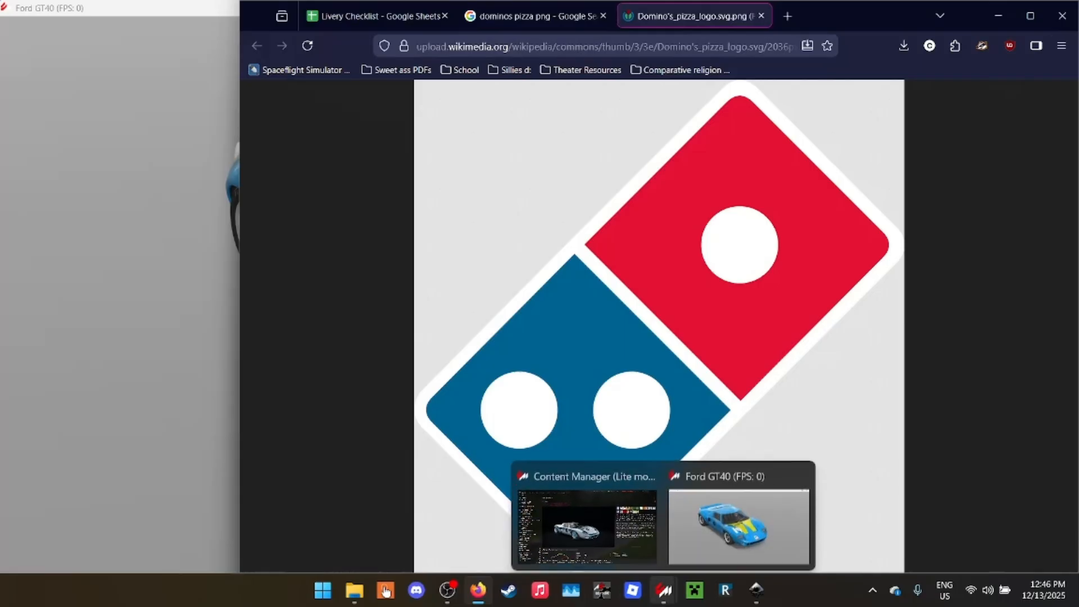
- Paste the Domino's logo into exterior_body_diffuse.svg in Inkscape and shrink it beside the page to about 173 by 174 px
click(755, 590)
click(680, 520)
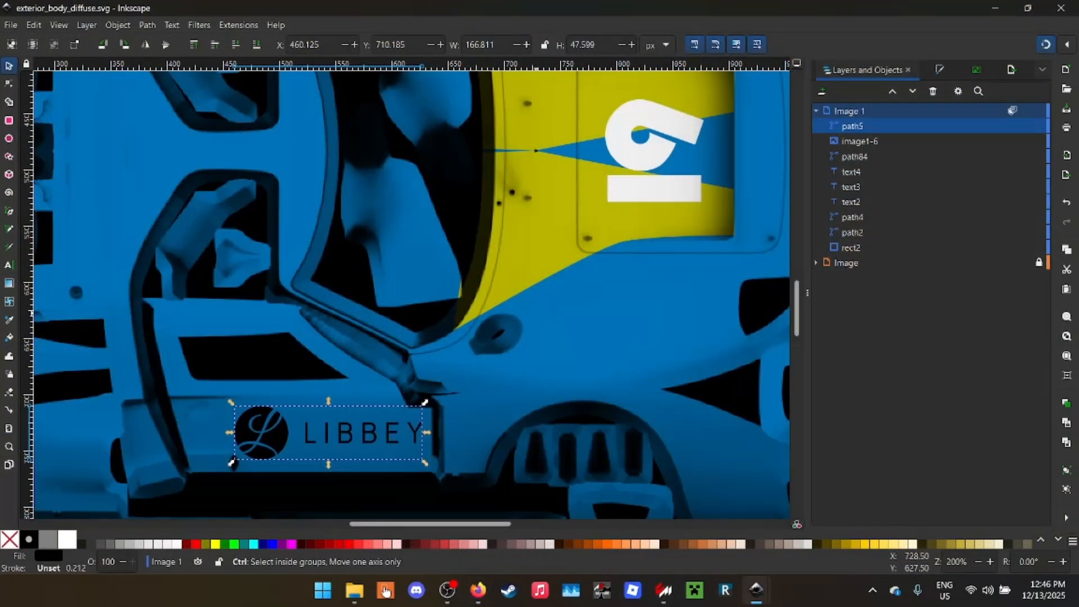
scroll(538, 309, down, 3)
click(539, 309)
key(ctrl+v)
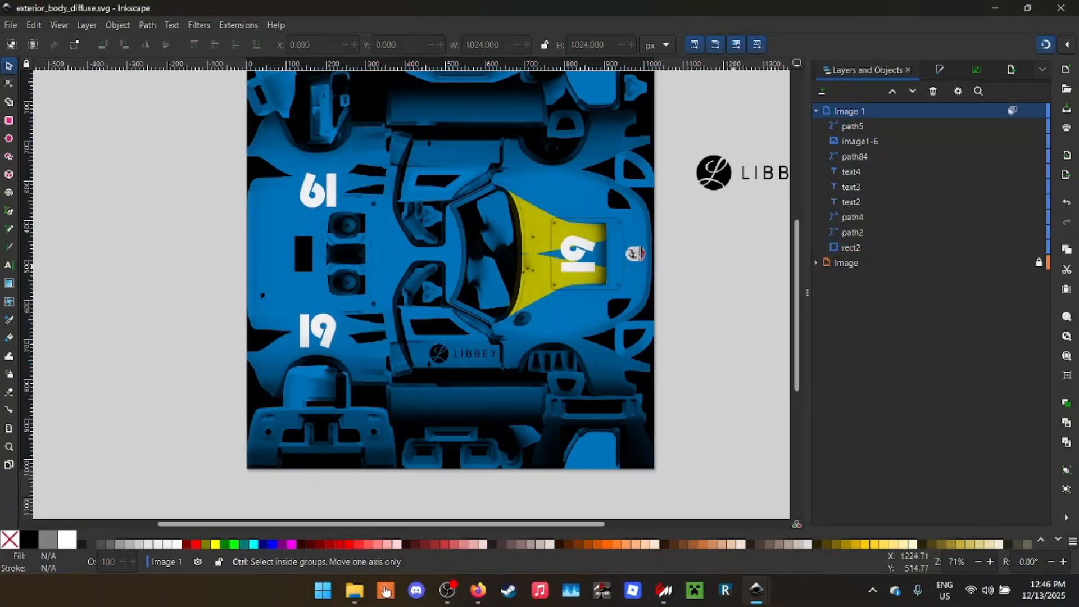
key(minus)
key(minus)
key(minus)
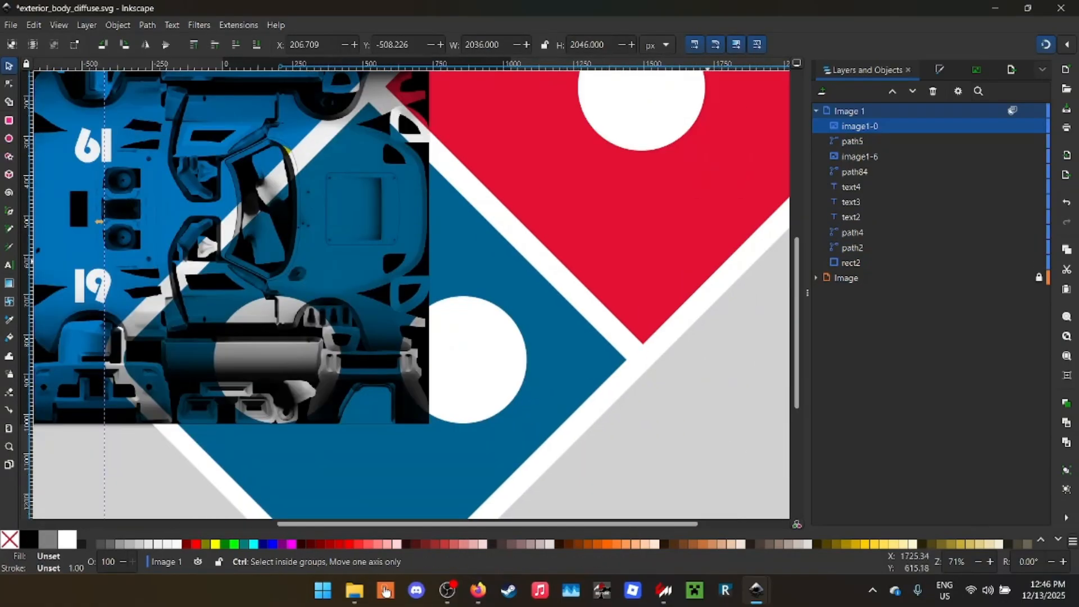
drag(557, 394, 424, 260)
scroll(406, 256, up, 6)
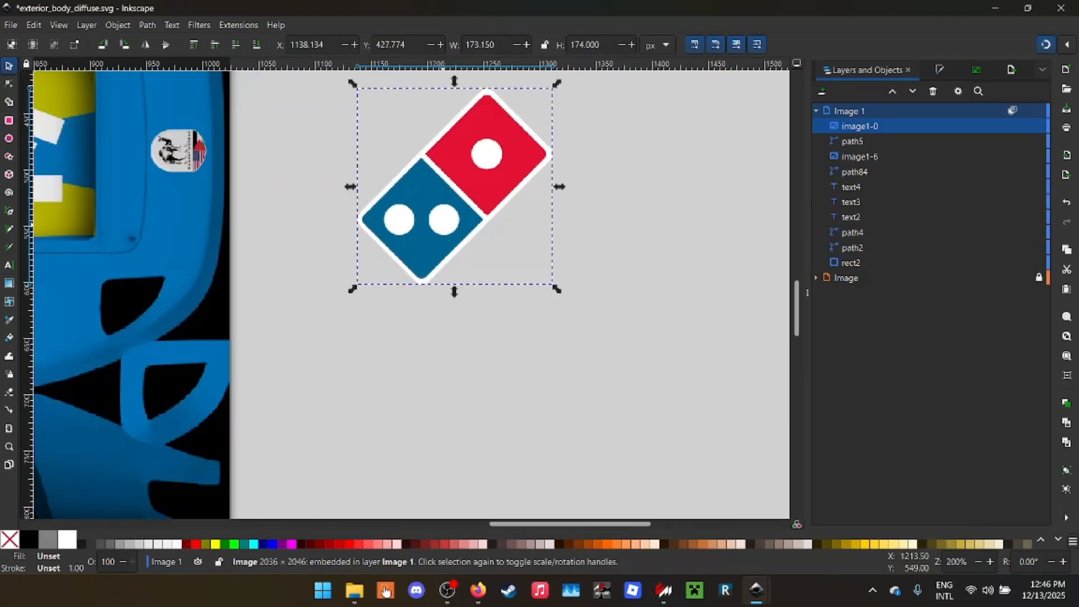
- Move the Domino's logo onto the front fender beside the hood number, rotate it 180° and reduce it to about 94 by 94 px
scroll(443, 224, left, 8)
drag(610, 219, 161, 387)
double_click(102, 44)
drag(280, 418, 249, 371)
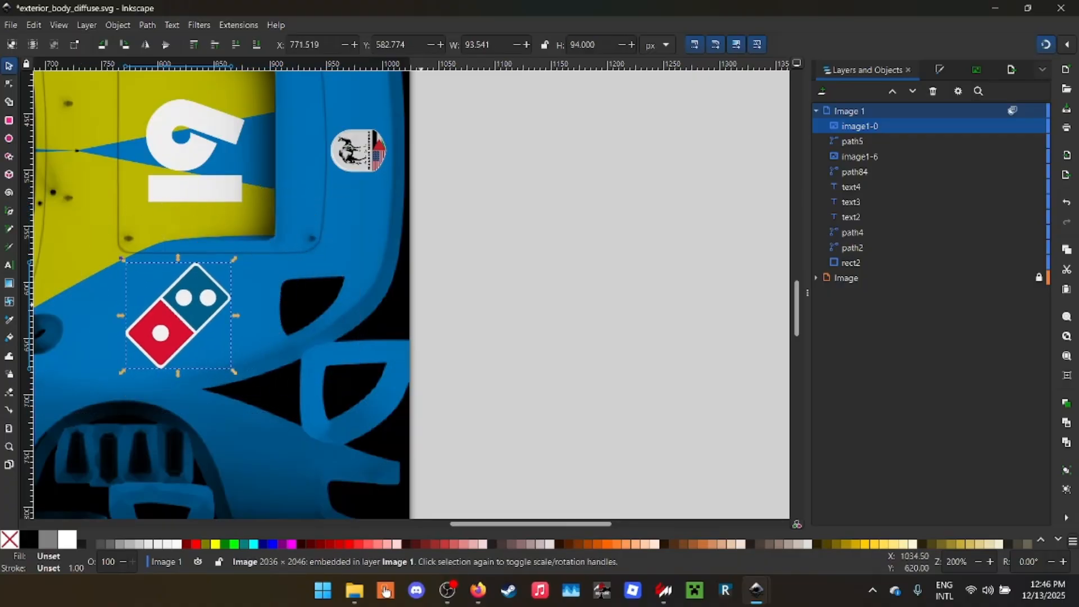
- Save the livery and check the Domino's logo on the fender in the Ford GT40 showroom preview
key(ctrl+s)
mouse_move(664, 590)
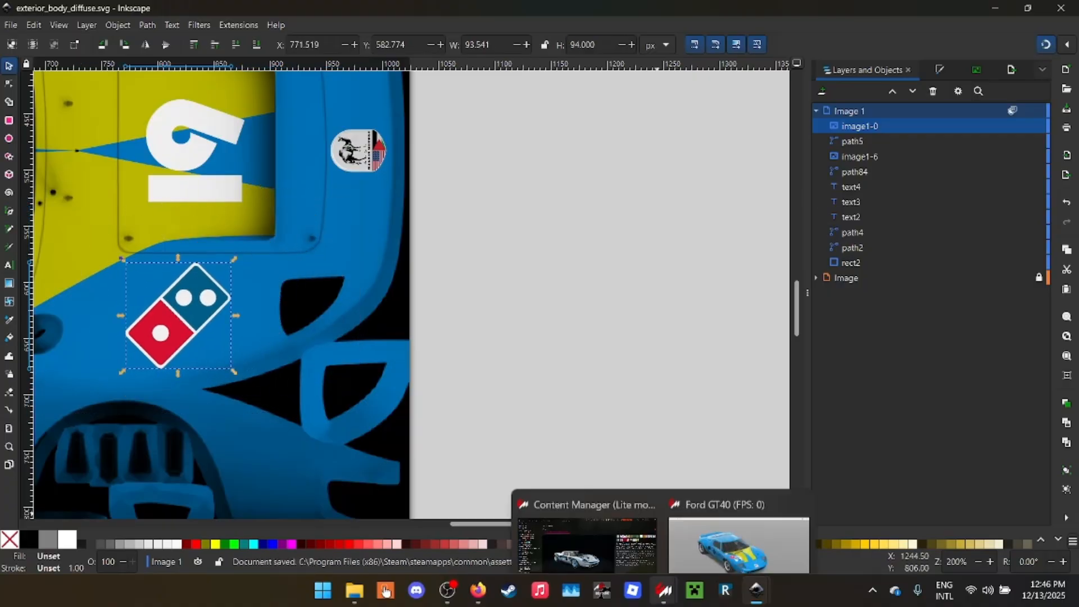
click(737, 548)
drag(646, 382, 753, 360)
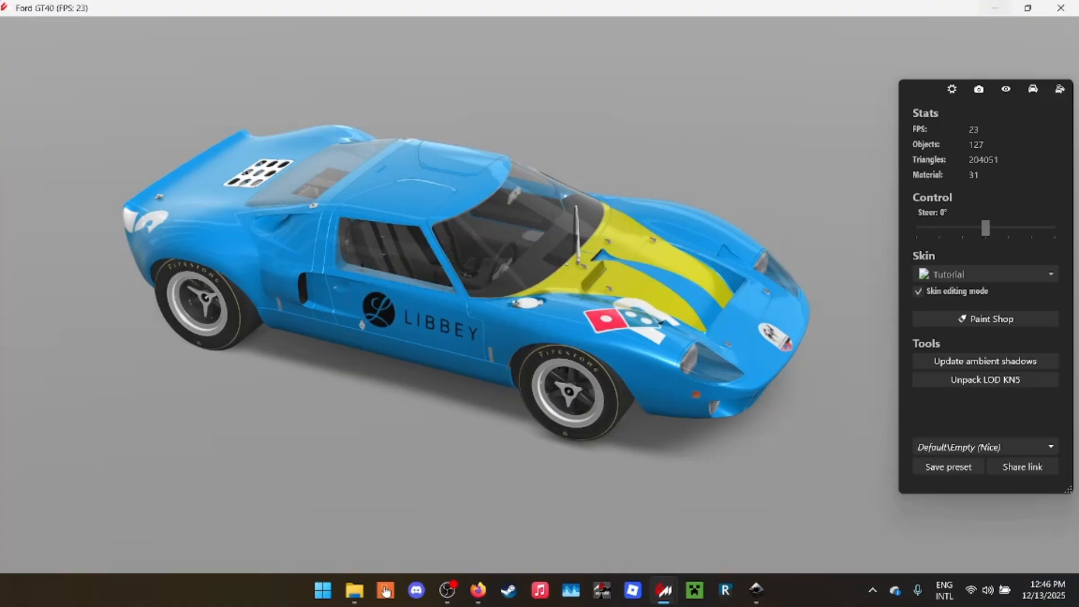
- Review the whole livery texture in Inkscape and inspect the car's front and fender logo in the showroom preview
click(994, 8)
click(575, 226)
scroll(577, 225, down, 3)
scroll(578, 225, left, 4)
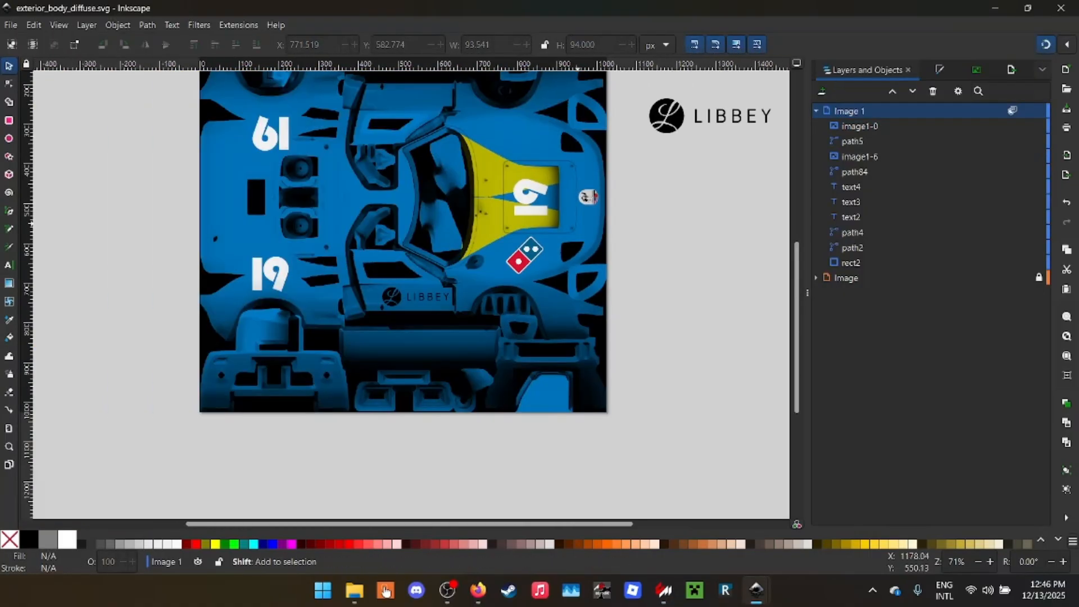
scroll(671, 290, left, 3)
scroll(671, 290, down, 5)
scroll(696, 177, up, 6)
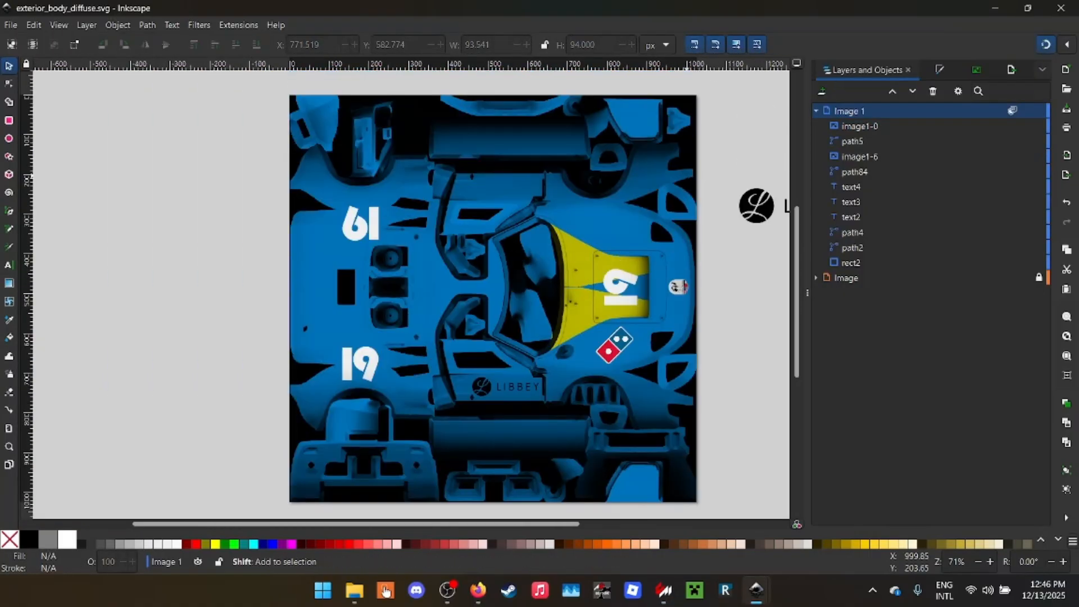
scroll(691, 177, right, 3)
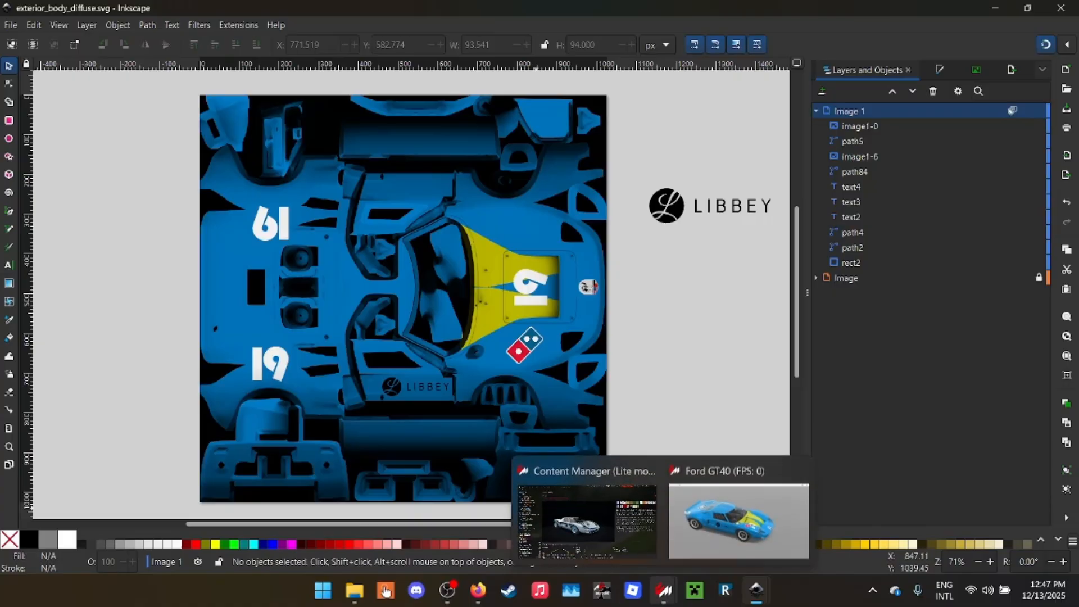
click(731, 520)
drag(483, 303, 618, 312)
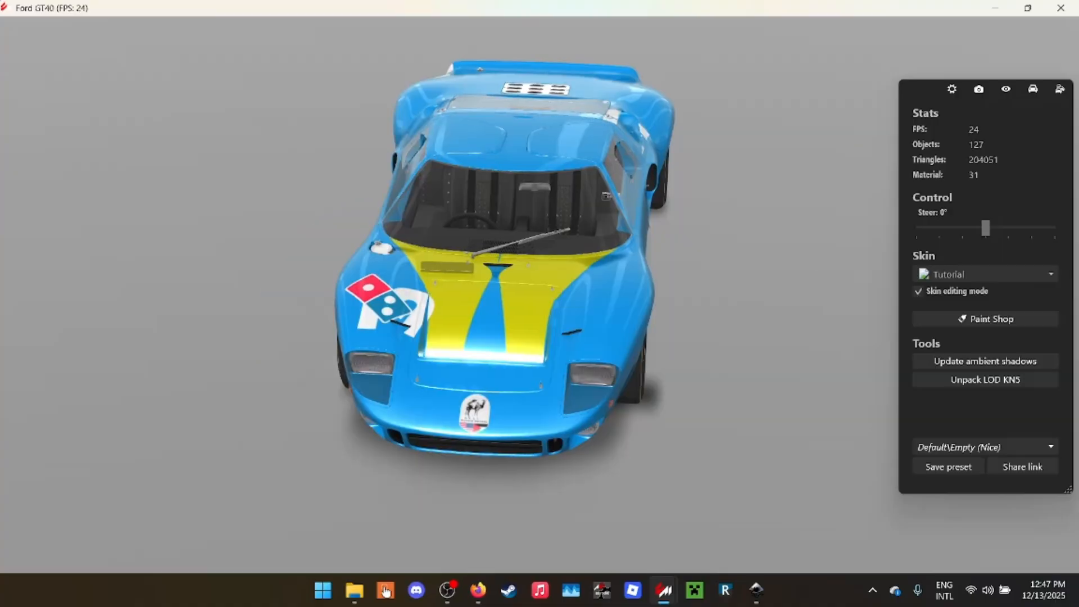
- Export the page from Inkscape as exterior_body_diffuse.png at 1024 by 1024 px and close Inkscape
mouse_move(756, 591)
click(683, 542)
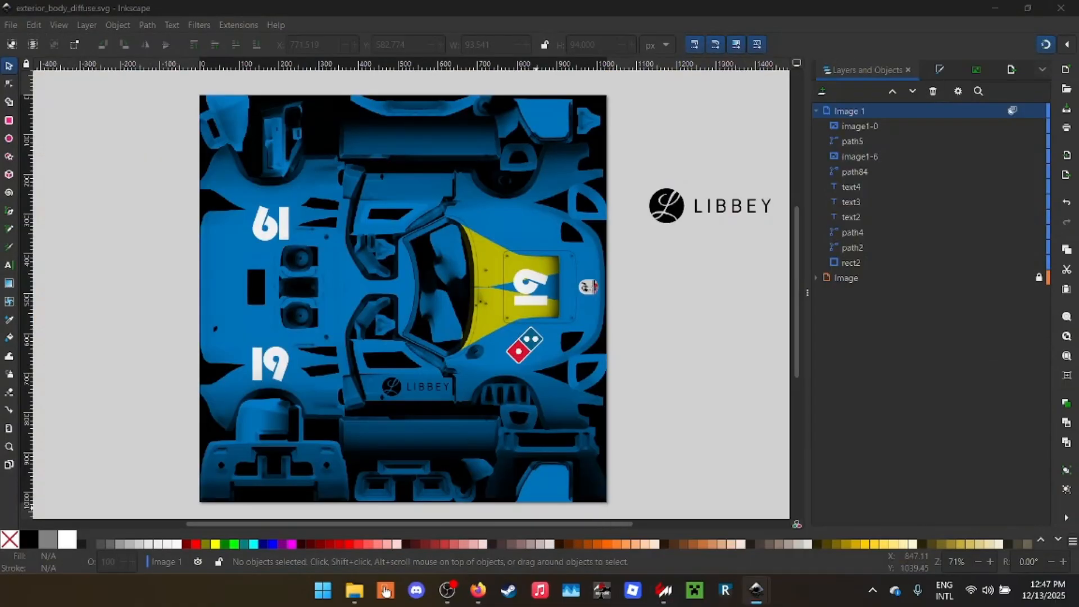
key(ctrl+shift+e)
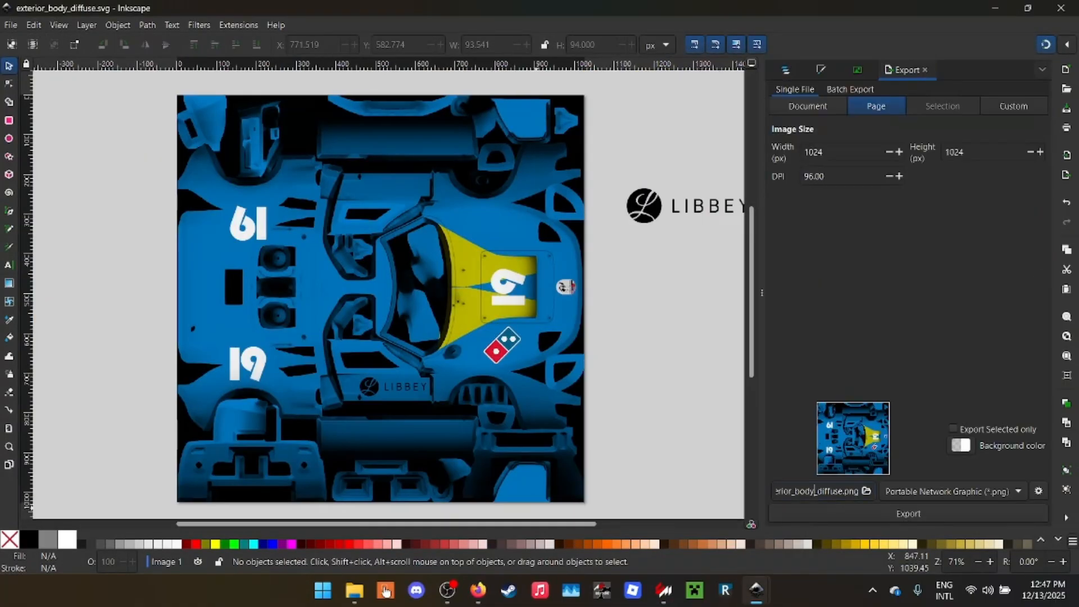
key(Return)
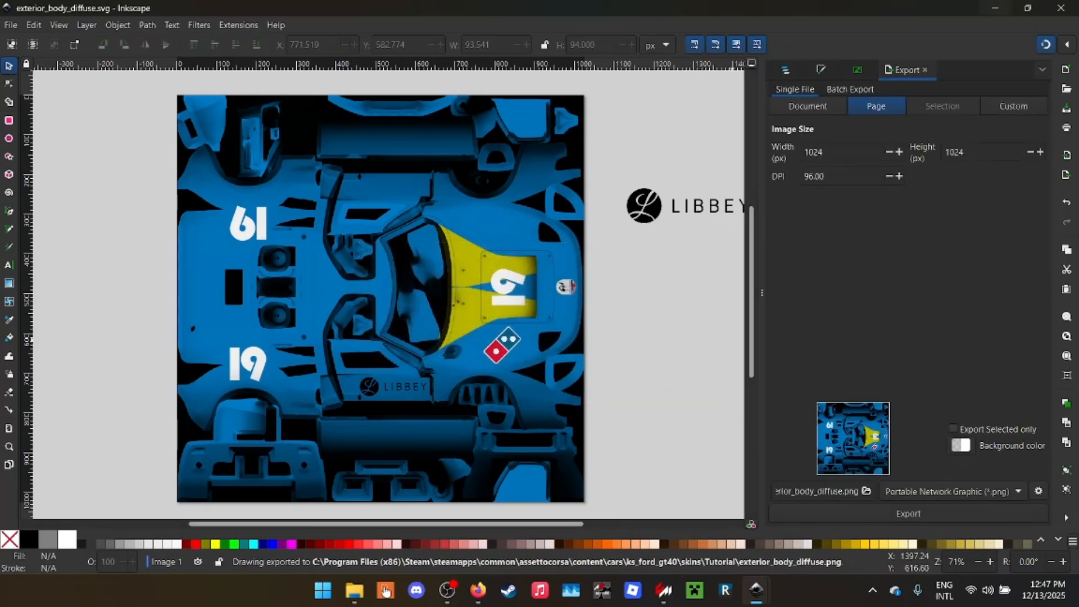
click(1061, 8)
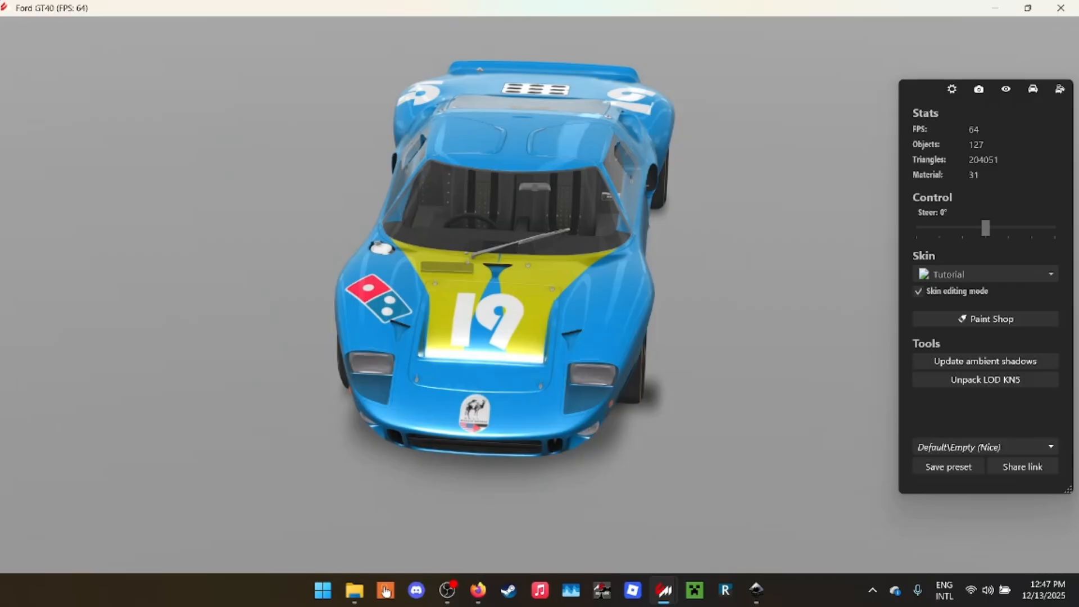
mouse_move(757, 590)
click(817, 467)
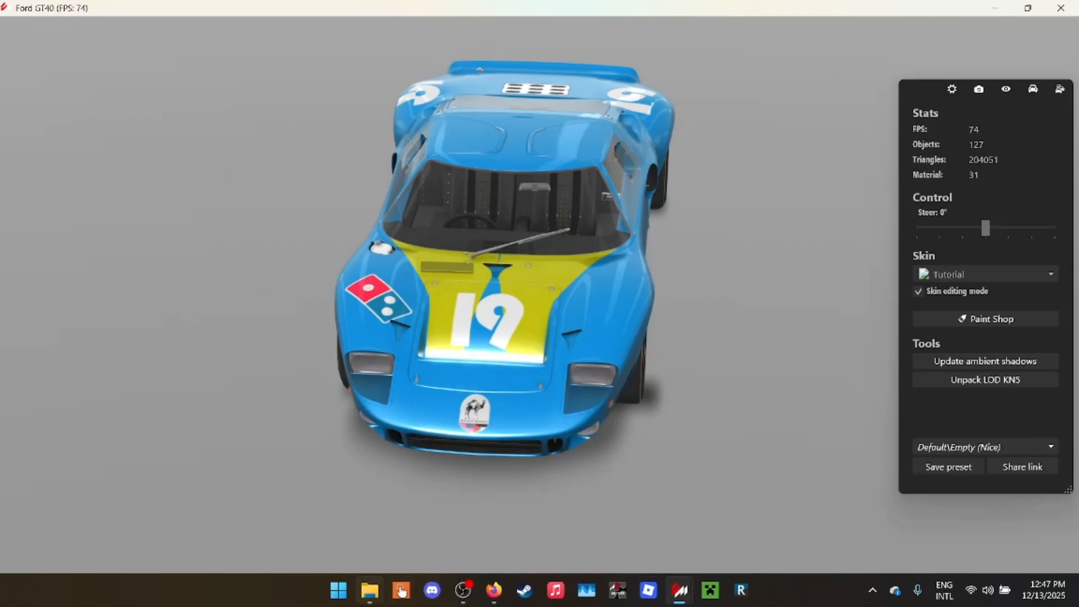
- Open exterior_body_diffuse.png from the Tutorial skin folder in Paint.NET
click(369, 590)
click(328, 147)
right_click(338, 130)
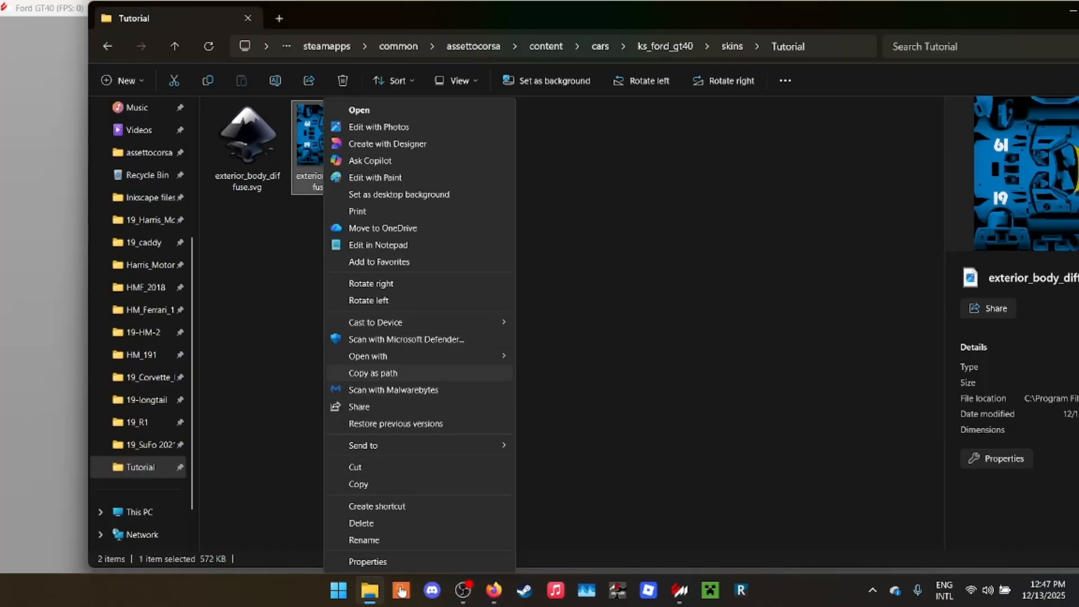
mouse_move(393, 356)
click(555, 374)
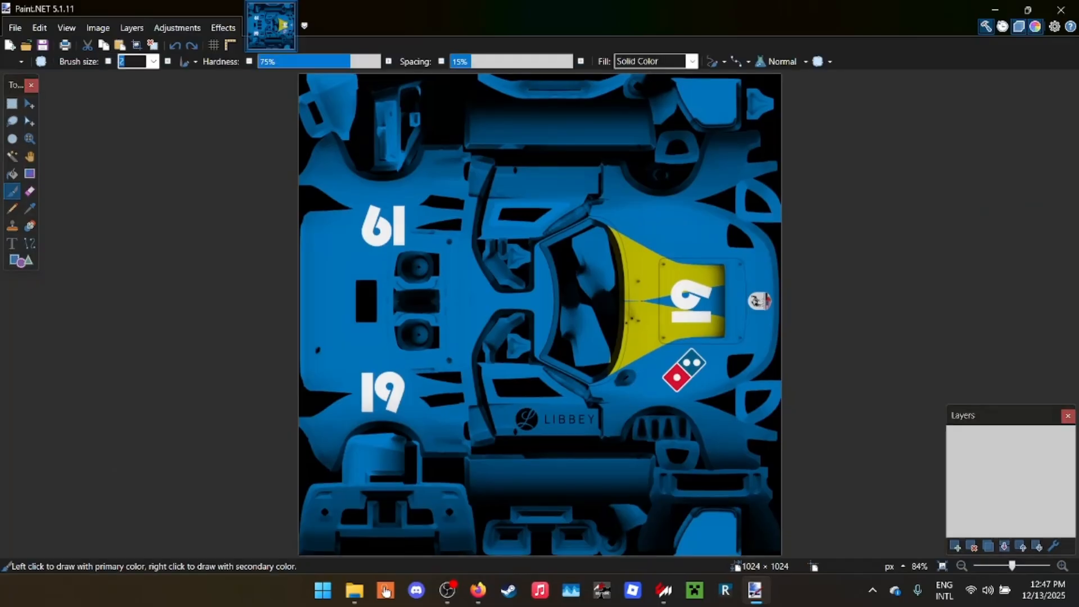
- Save the texture as exterior_body_diffuse.dds in the Tutorial folder, using BC7 (Linear, DX 11+) with Medium compression speed and mip maps
click(15, 28)
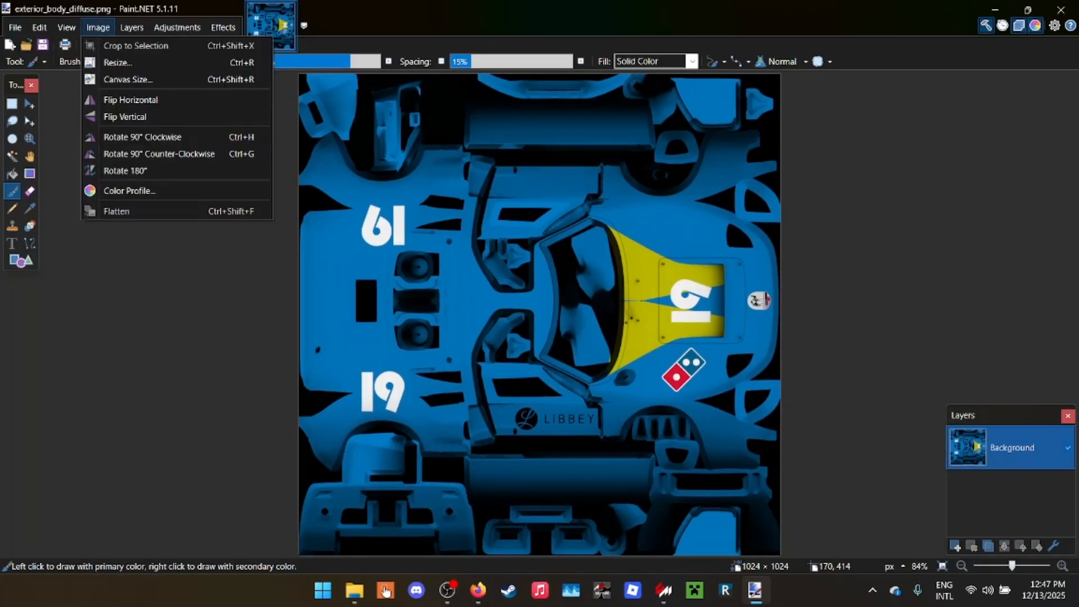
click(42, 133)
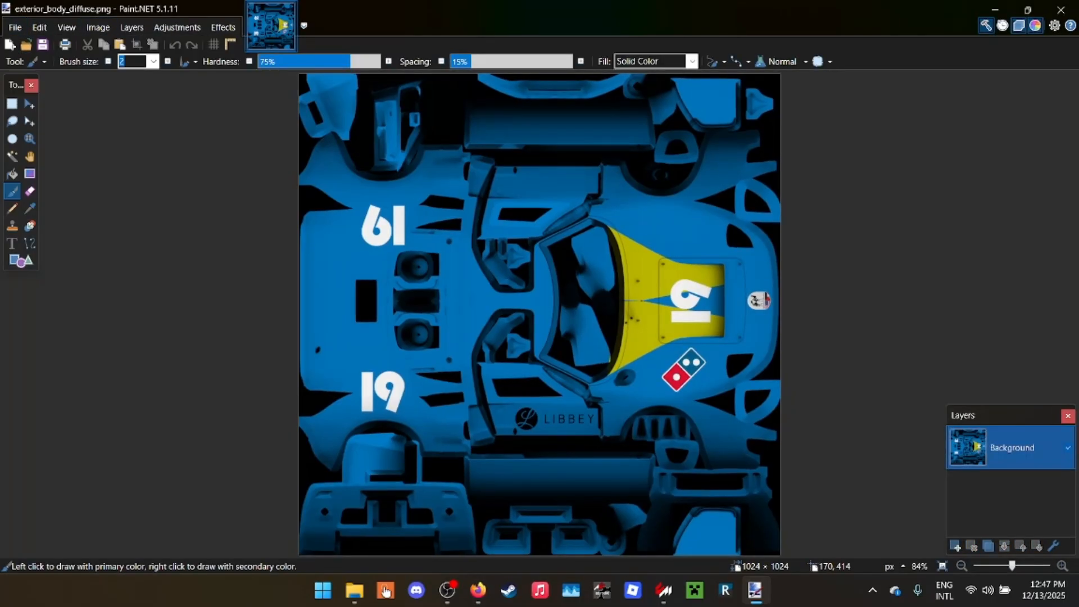
click(311, 252)
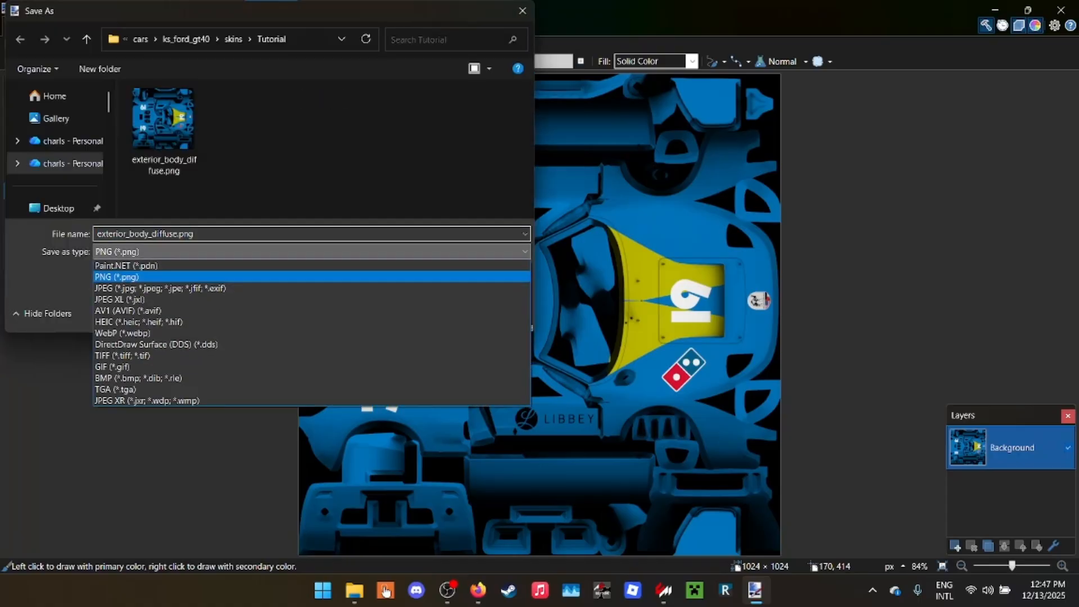
click(225, 345)
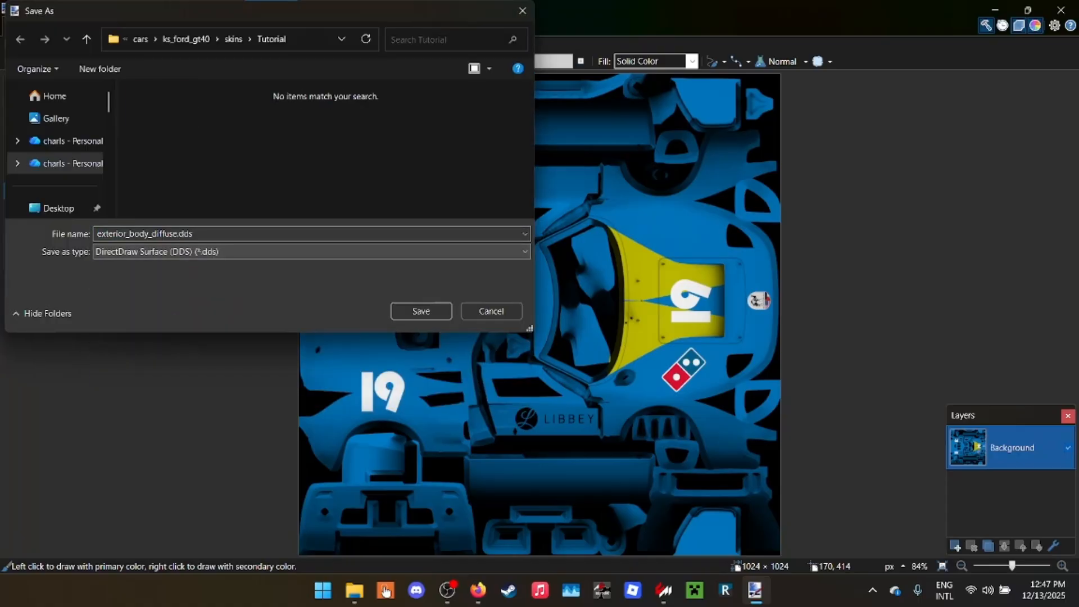
click(422, 311)
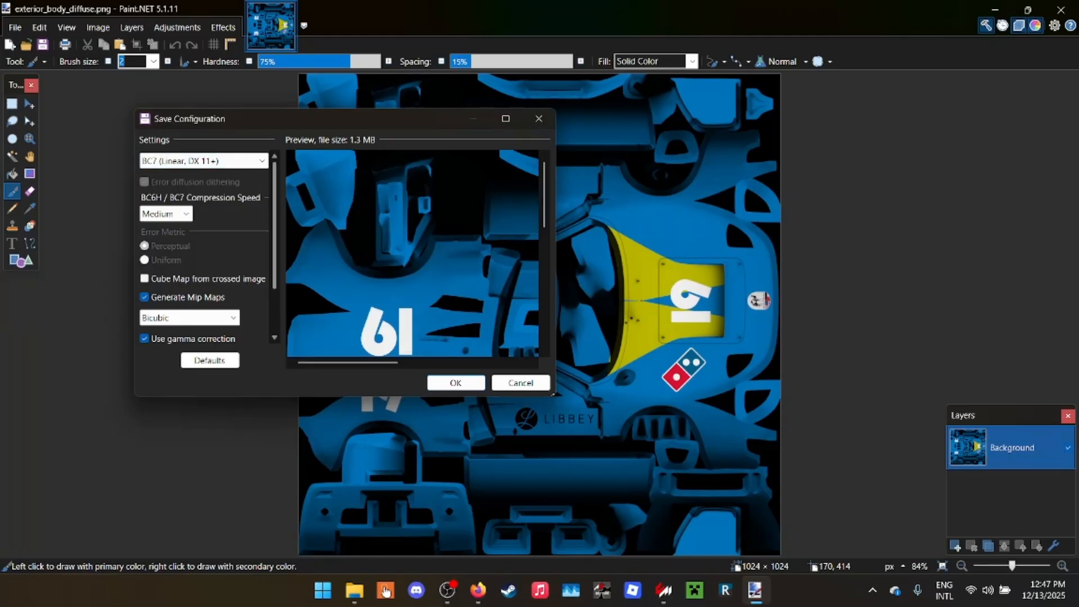
scroll(205, 247, down, 3)
scroll(205, 247, up, 1)
scroll(205, 248, up, 2)
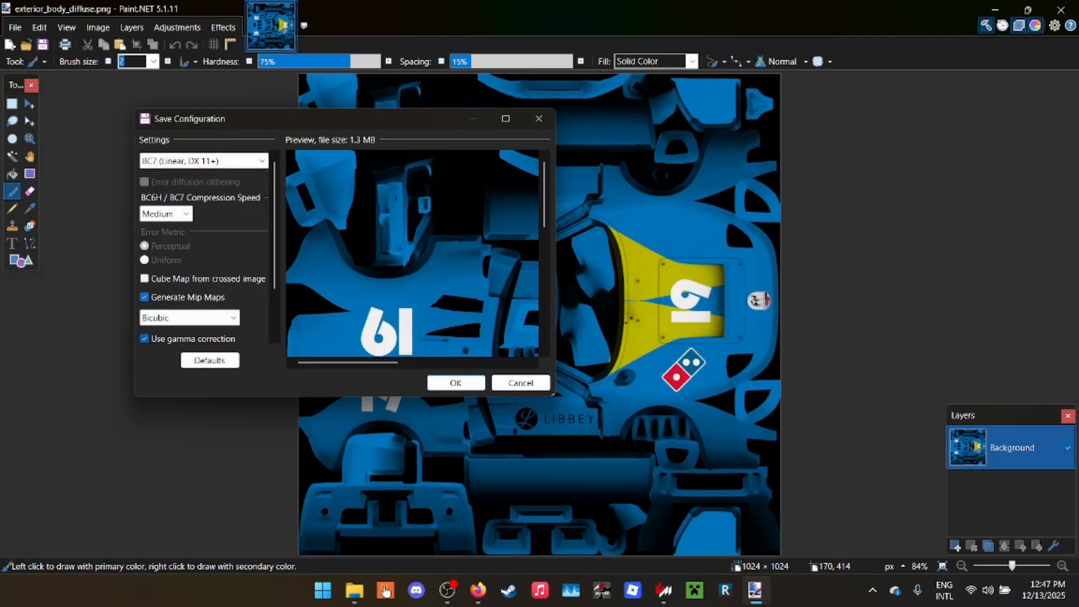
key(Return)
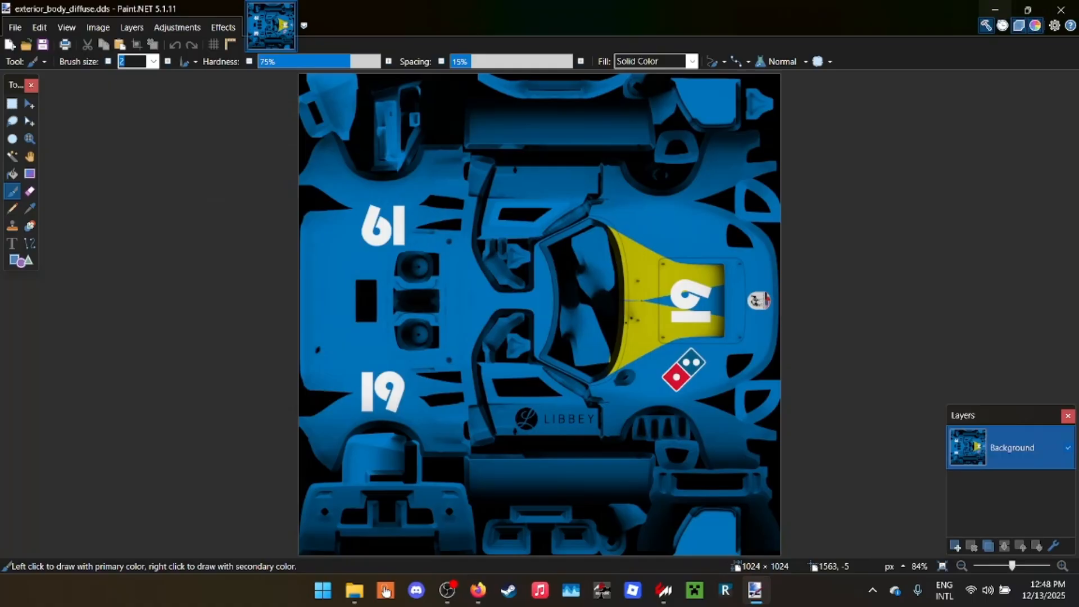
- Switch to File Explorer and delete exterior_body_diffuse.png from the Tutorial skin folder
click(994, 10)
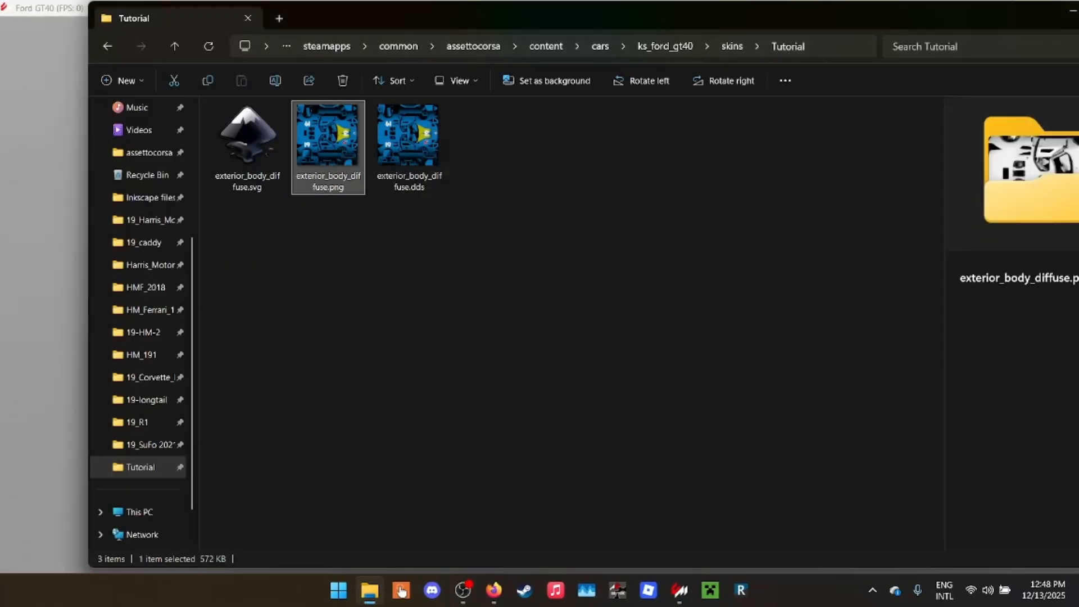
right_click(326, 157)
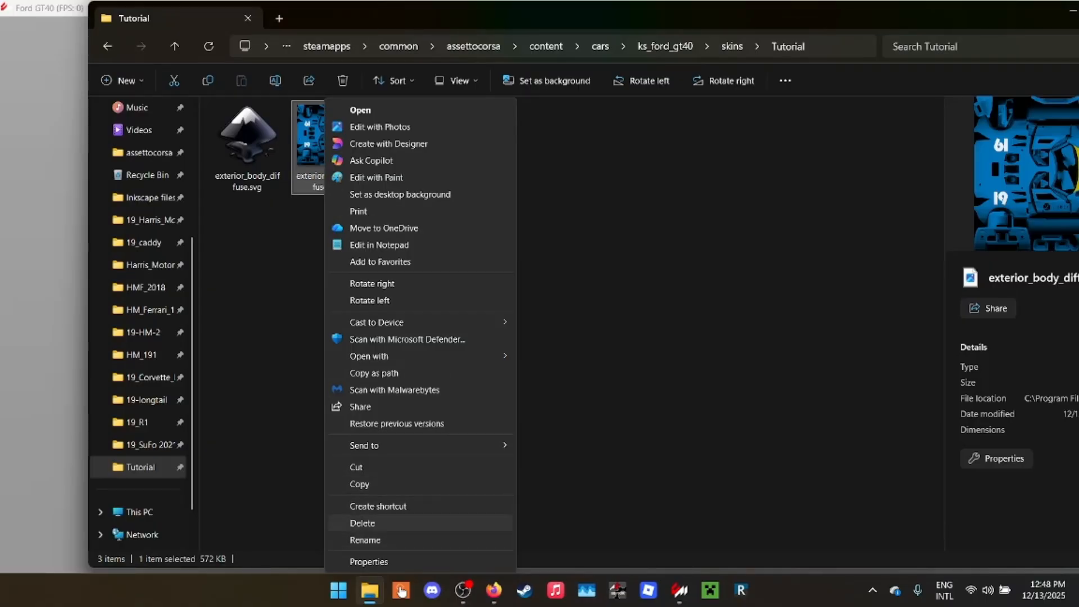
click(363, 523)
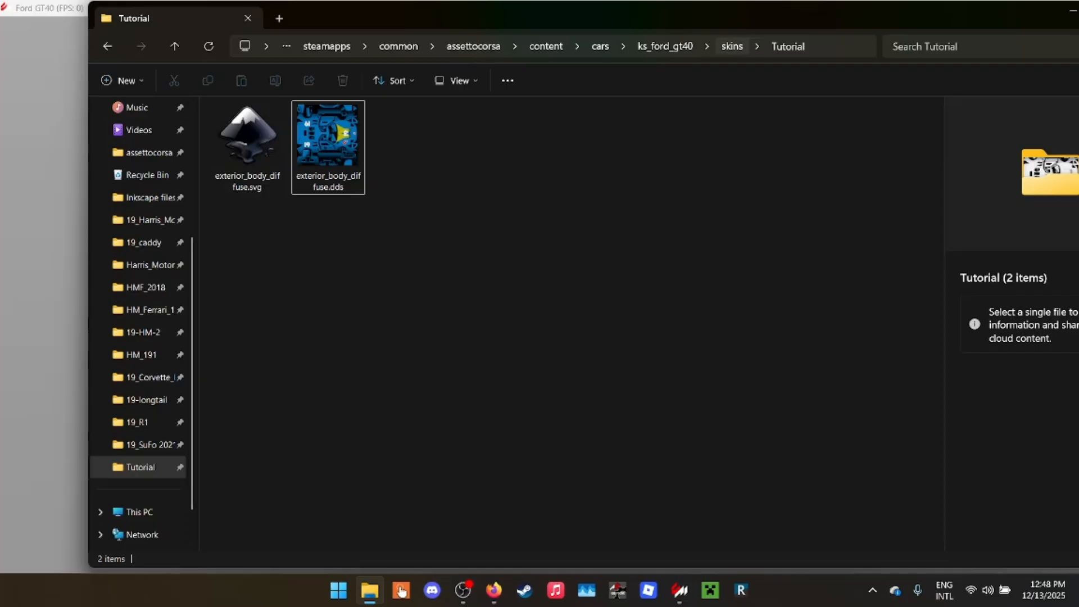
- Compare the files in the Porsche 919 skin folders HM_191 and HM_191 Optimized, checking Skin_00_map.png and Skin_00.svg
click(732, 46)
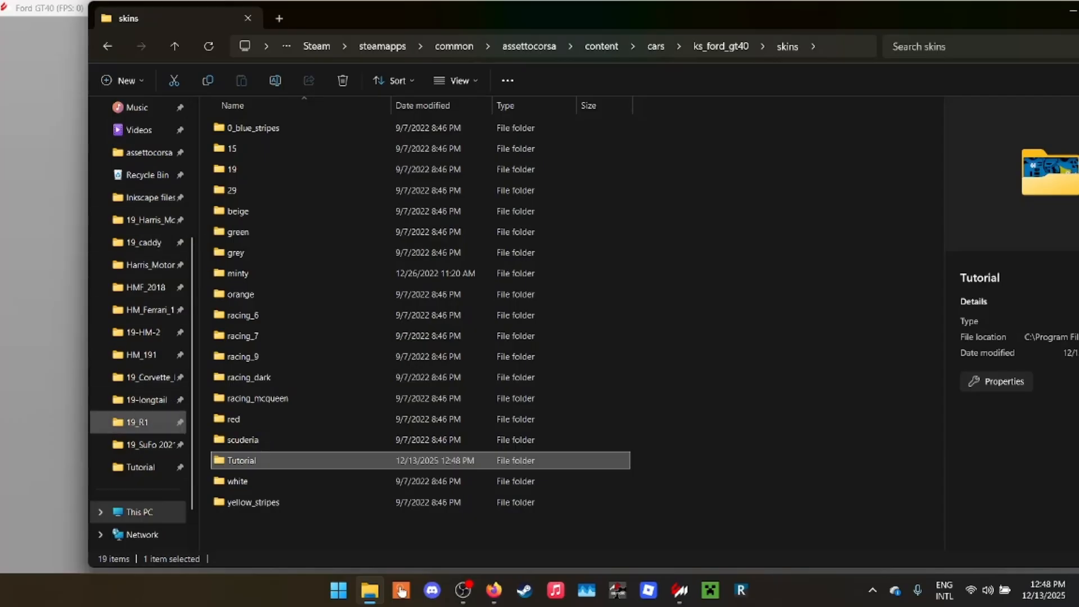
click(137, 422)
click(146, 400)
click(146, 377)
click(142, 354)
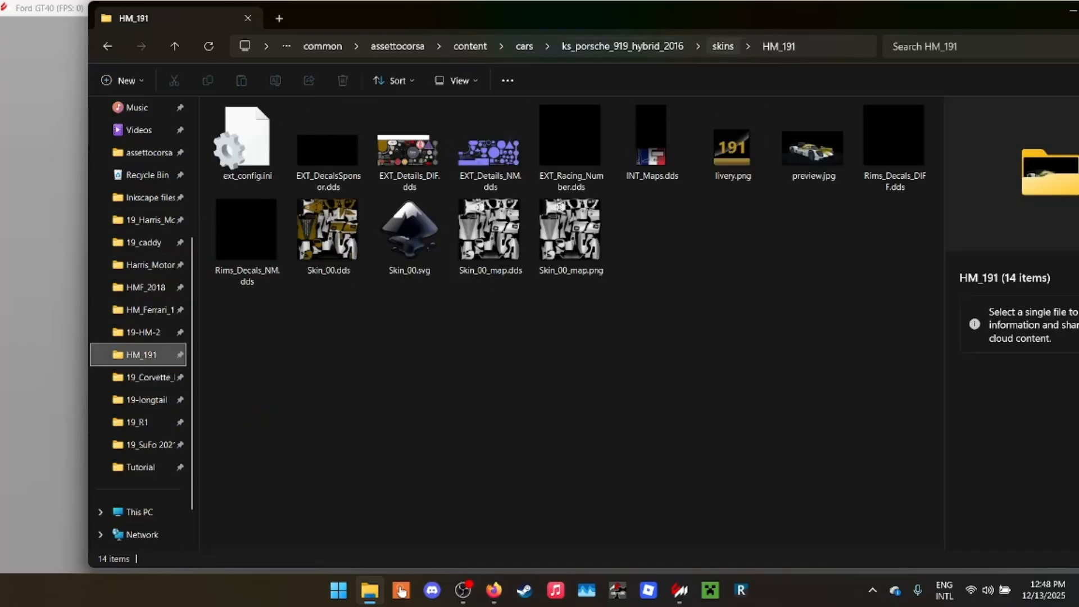
click(723, 46)
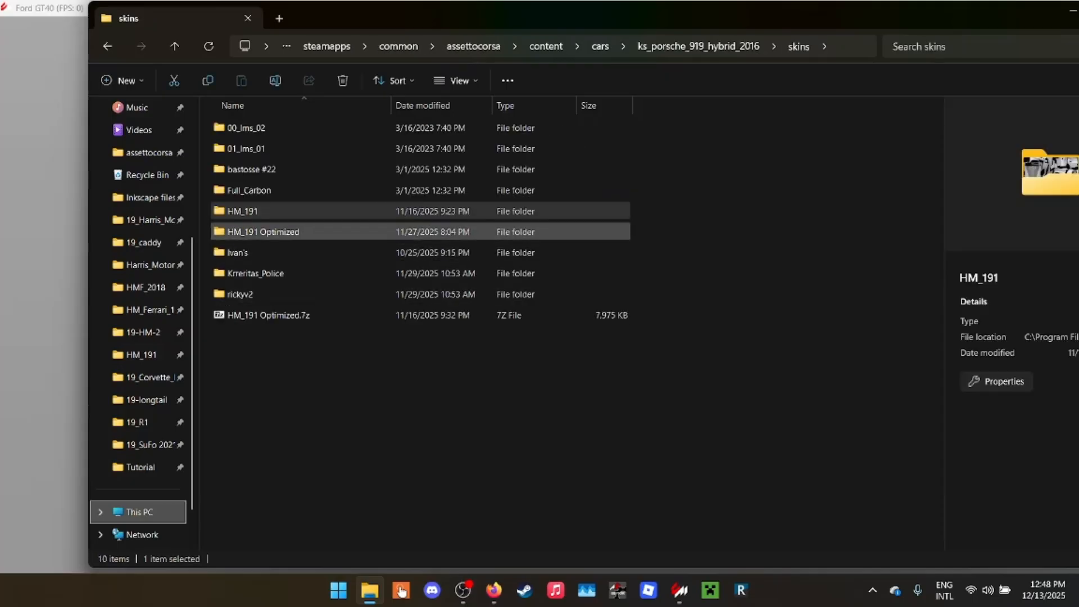
double_click(263, 232)
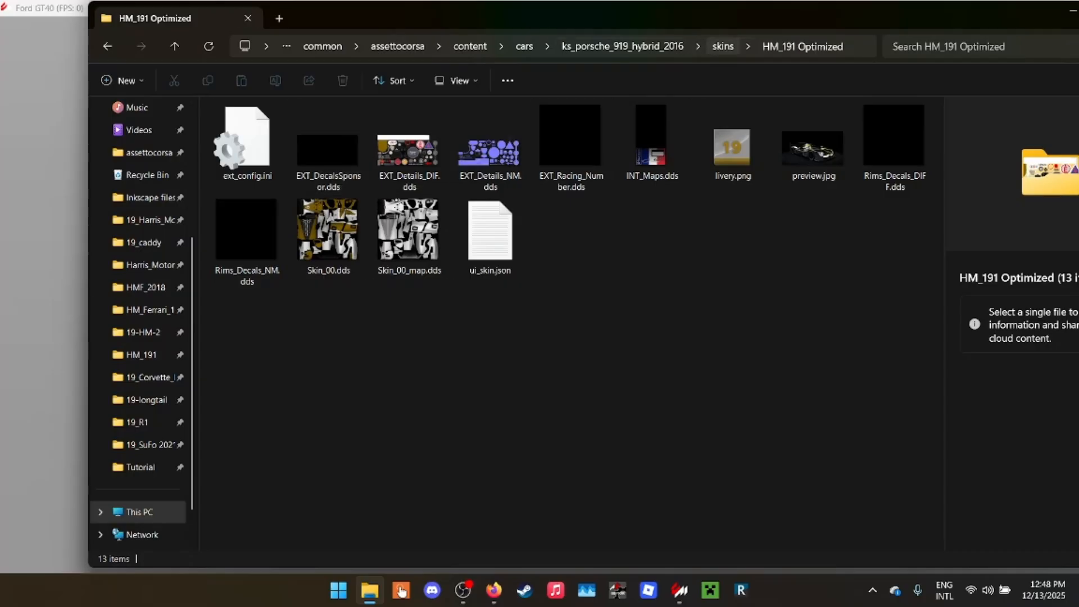
click(723, 46)
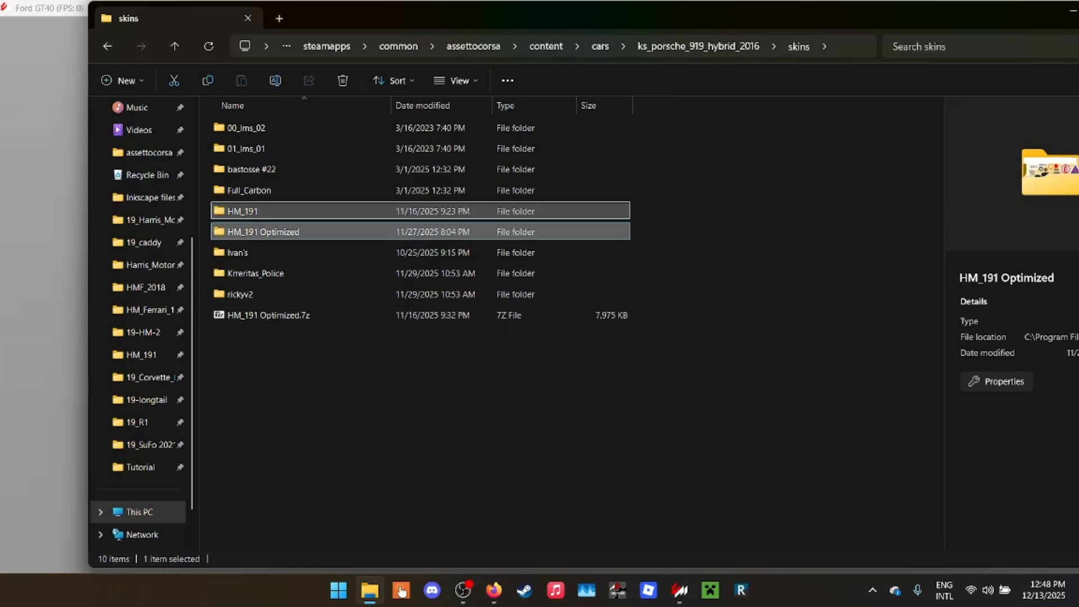
double_click(242, 211)
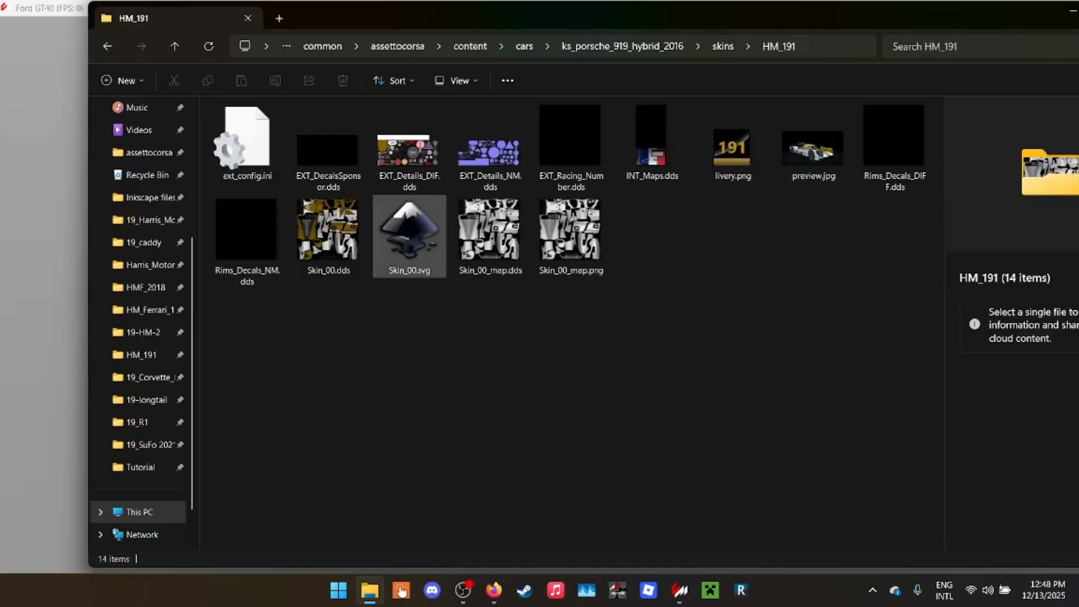
click(570, 233)
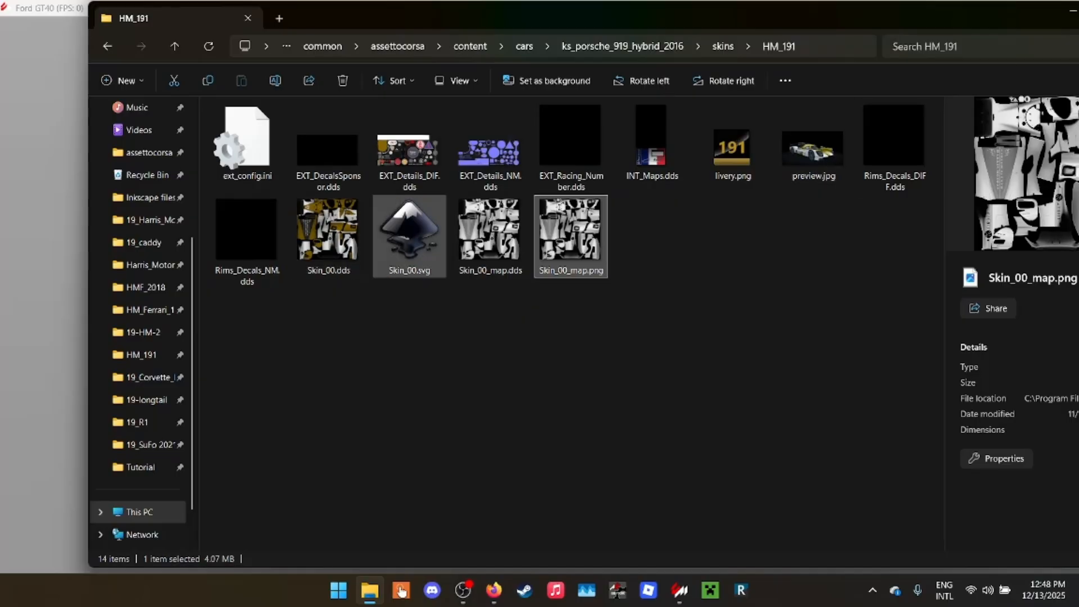
click(409, 233)
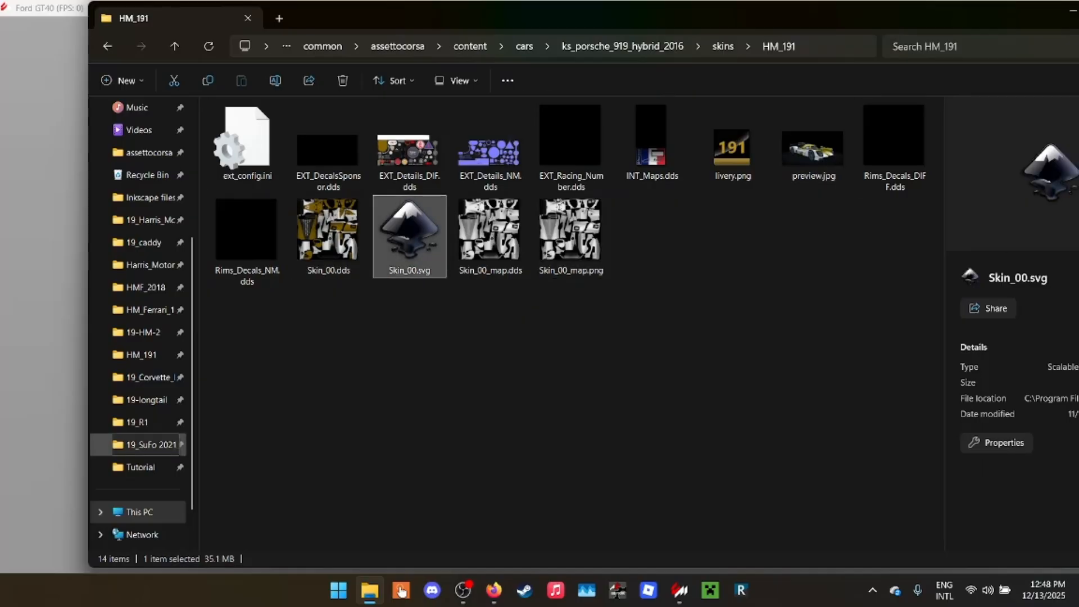
- Look through the HMF_2018, 19_caddy and vrc_formula_alpha_2024 skin folders and examine the HELMET_2012.dds driver helmet texture
click(141, 467)
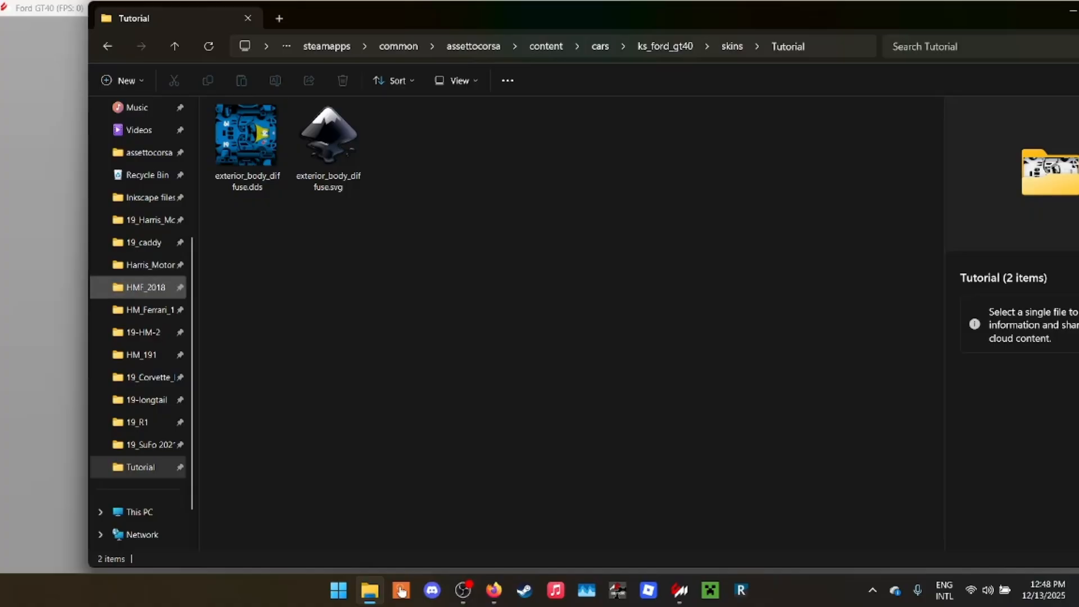
click(146, 287)
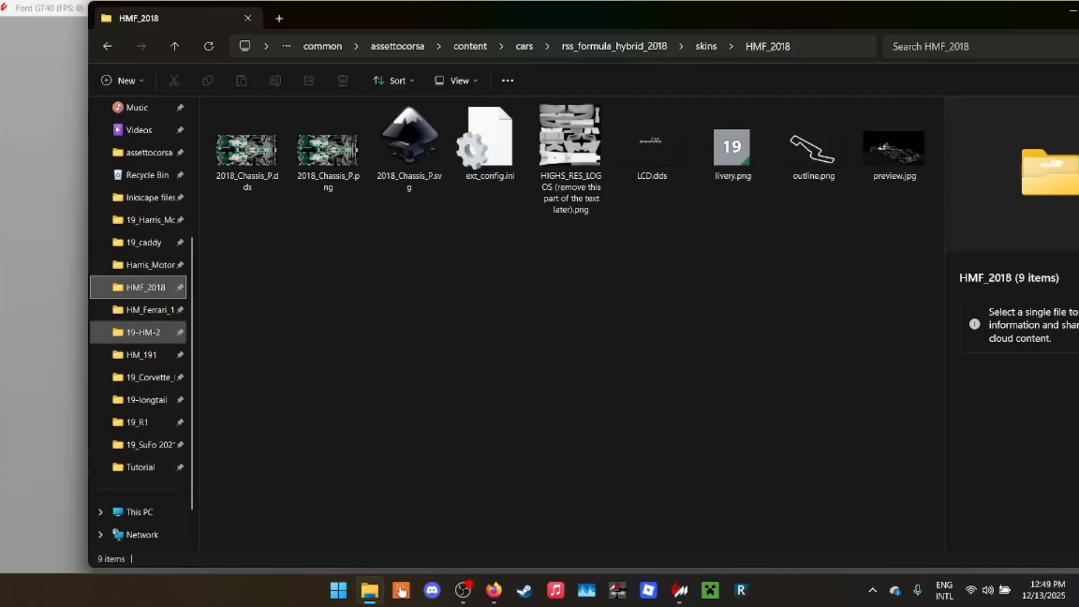
click(146, 265)
click(144, 242)
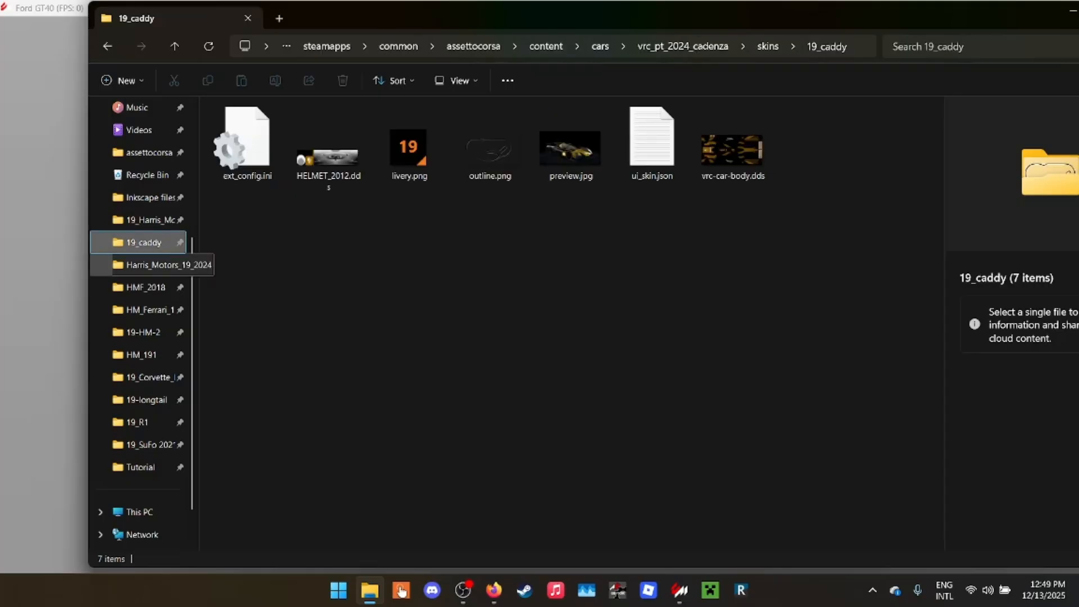
click(148, 264)
click(328, 158)
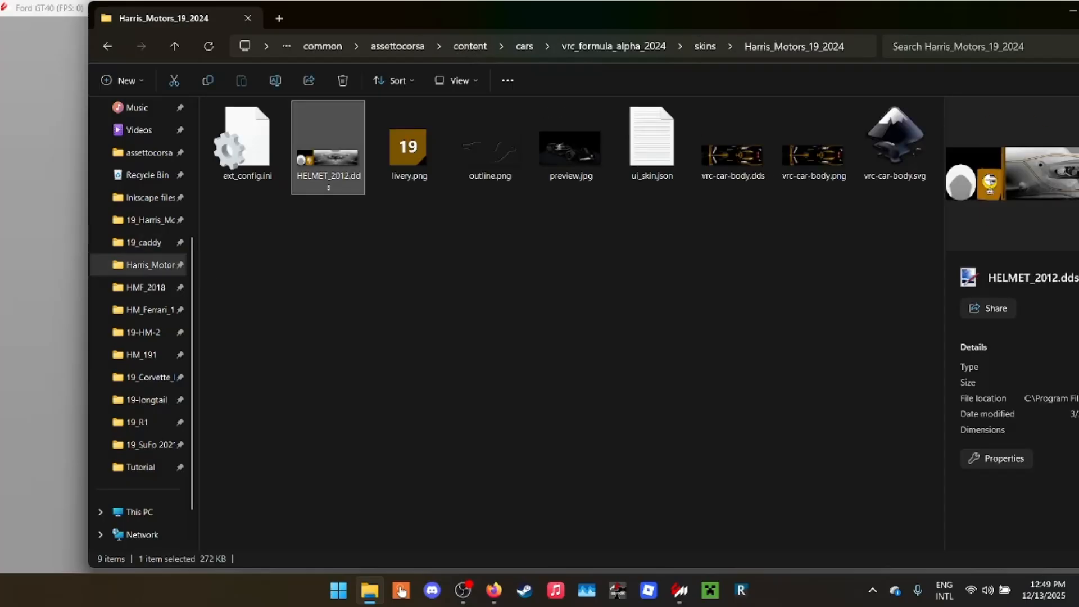
drag(618, 18, 422, 49)
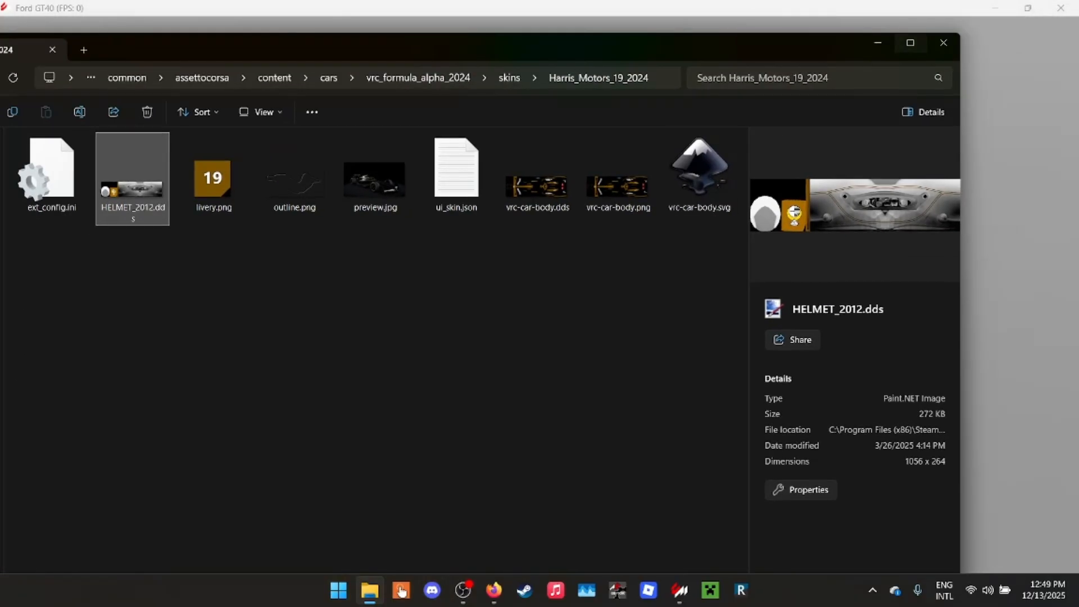
- Return to the Ford GT40 showroom and reload the Tutorial skin by switching to Racing 7 and back
click(878, 43)
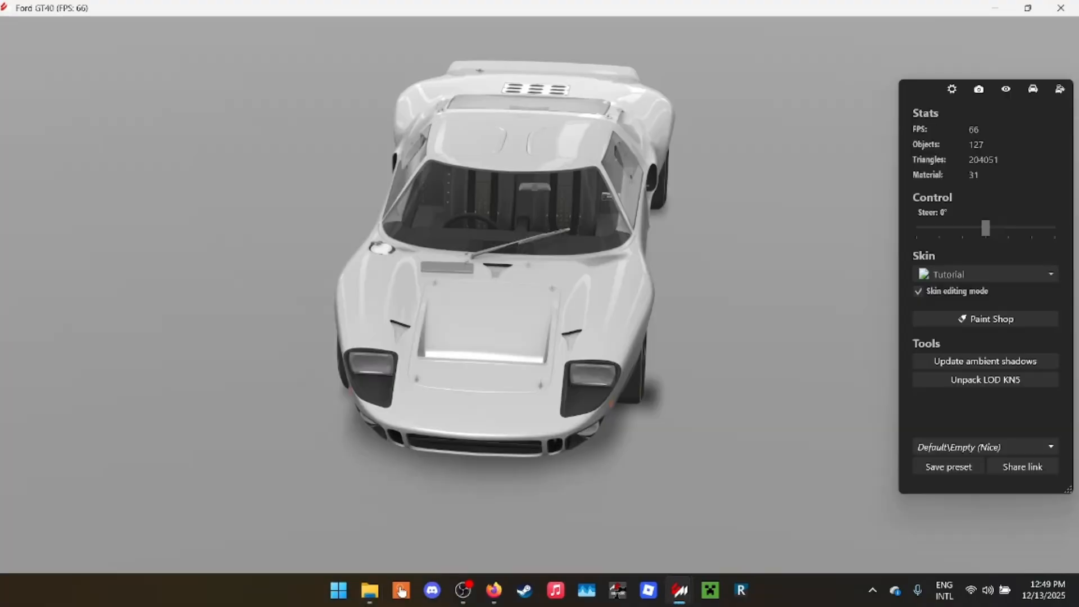
click(606, 196)
click(925, 89)
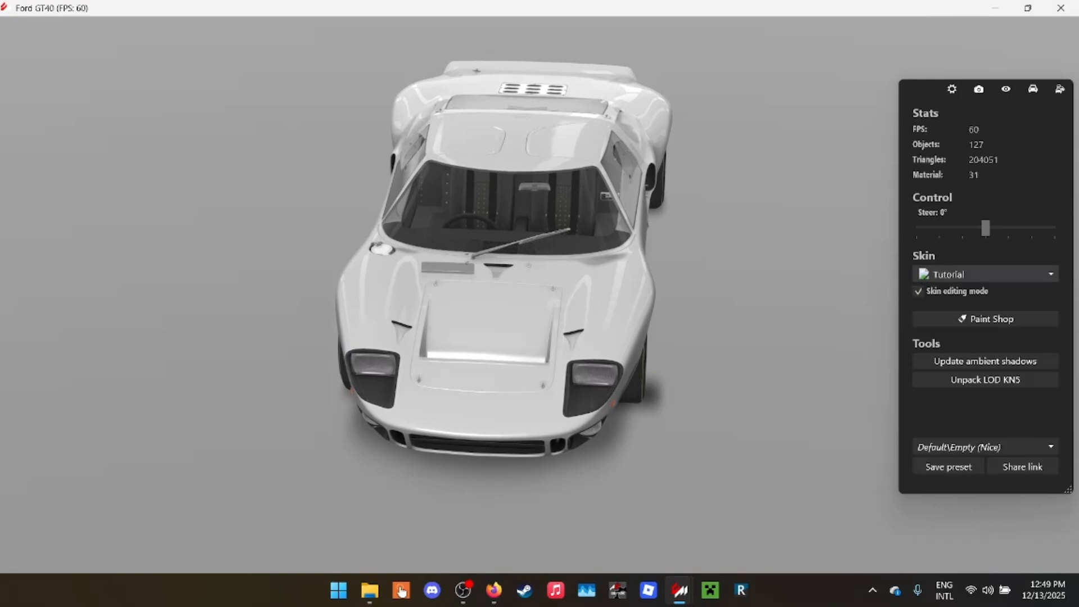
click(985, 274)
scroll(978, 348, up, 1)
click(978, 350)
click(985, 274)
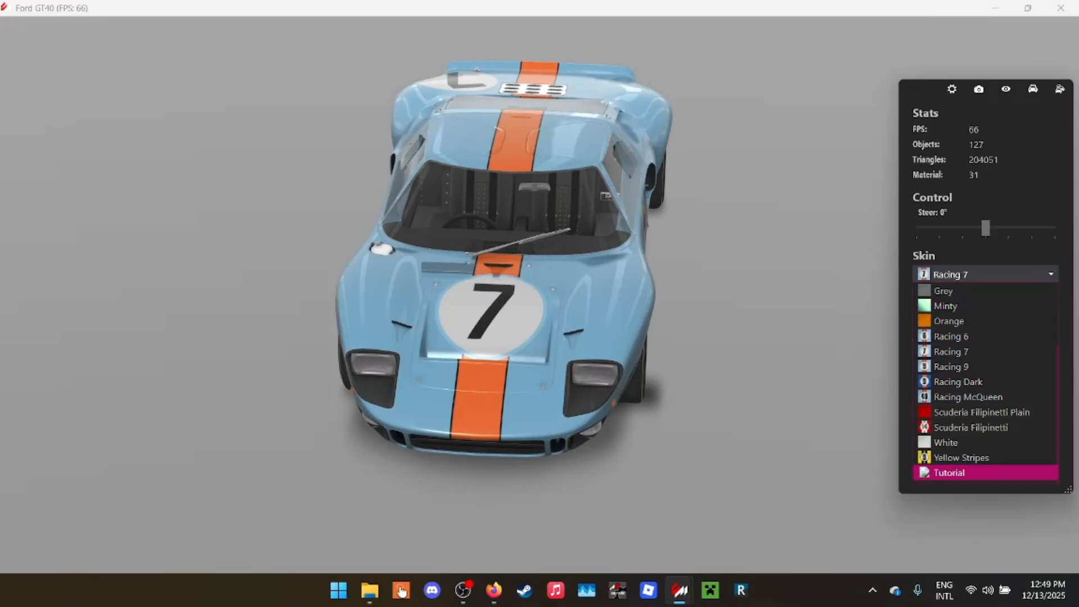
click(955, 470)
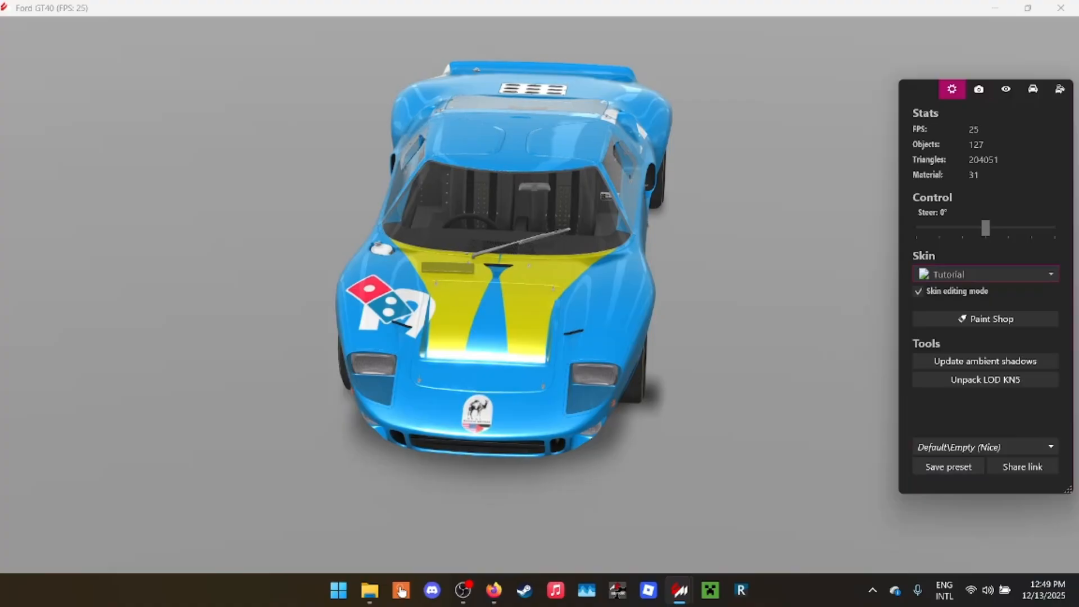
- Show the driver in the car and view the Libbey logo side of the GT40
click(1006, 89)
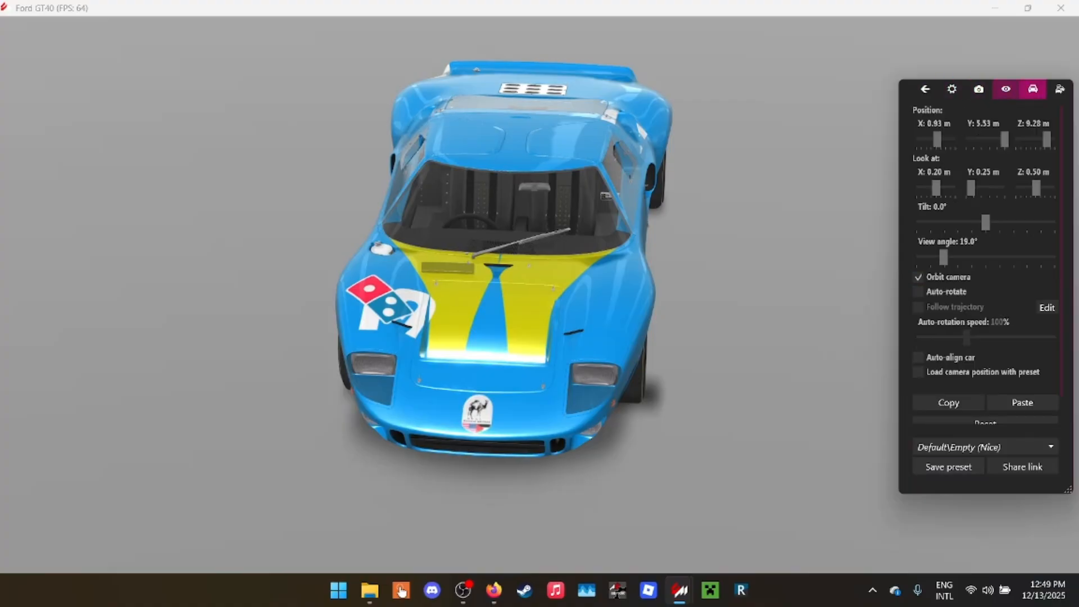
click(1033, 89)
click(917, 154)
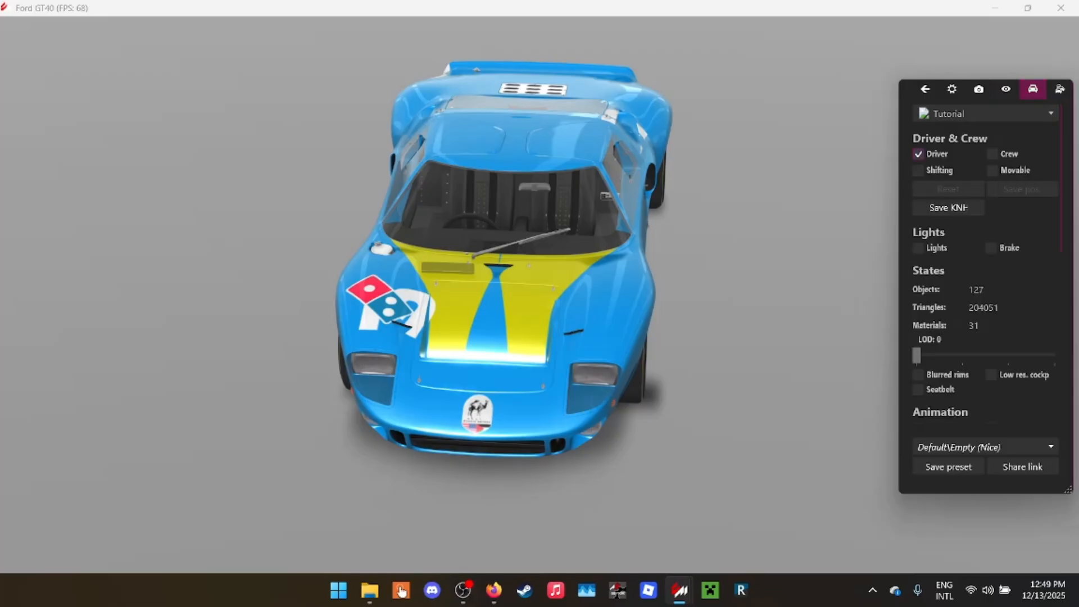
drag(506, 304, 595, 270)
scroll(539, 281, up, 3)
drag(450, 303, 539, 270)
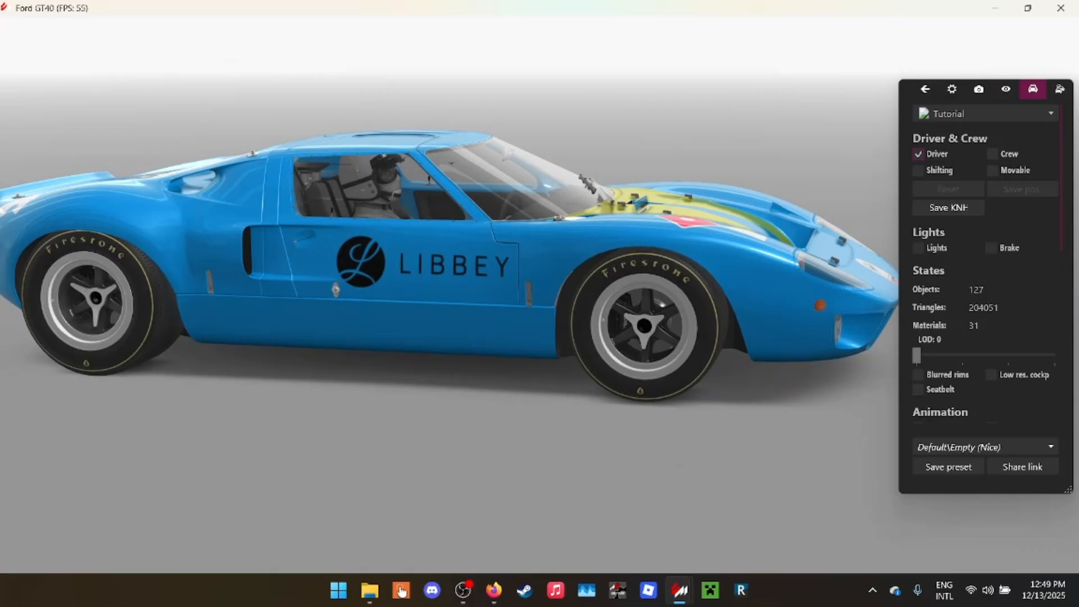
- Select the driver's helmet mesh through the door window and inspect its HELMET_1969.dds diffuse texture
click(924, 89)
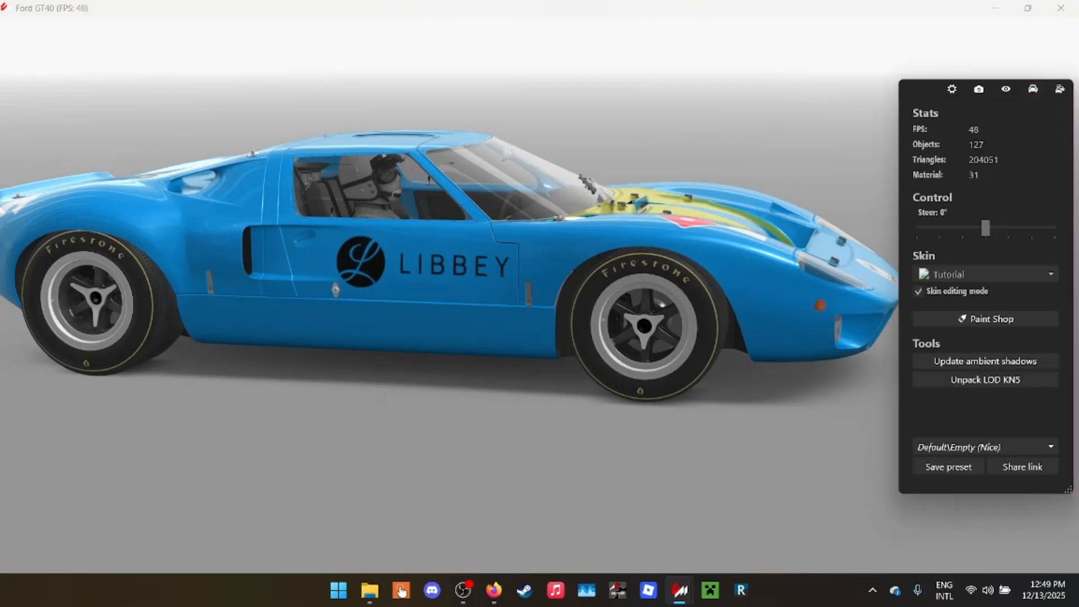
click(429, 179)
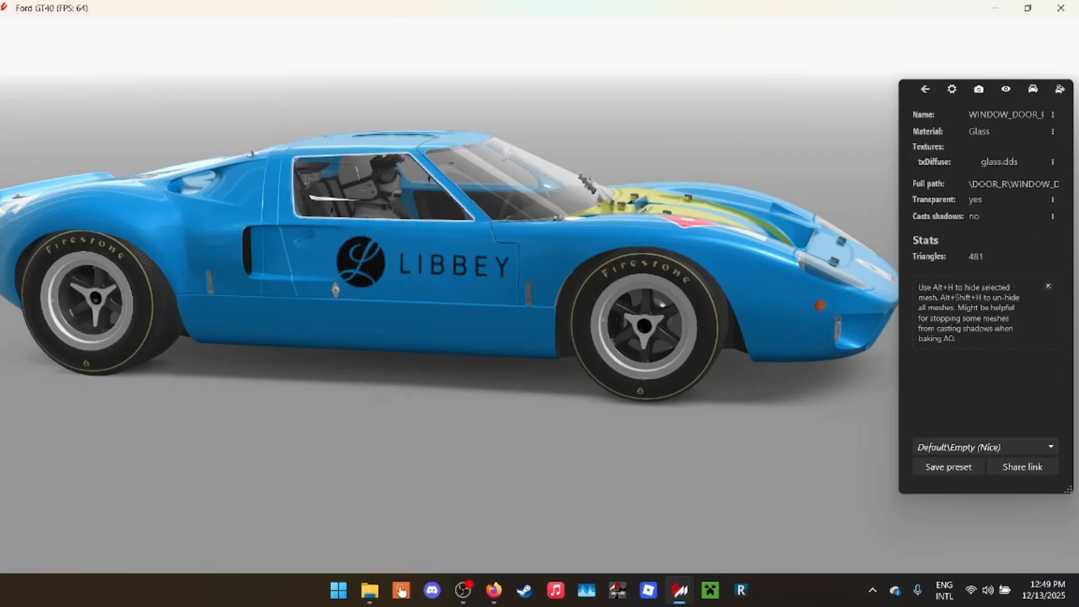
click(430, 180)
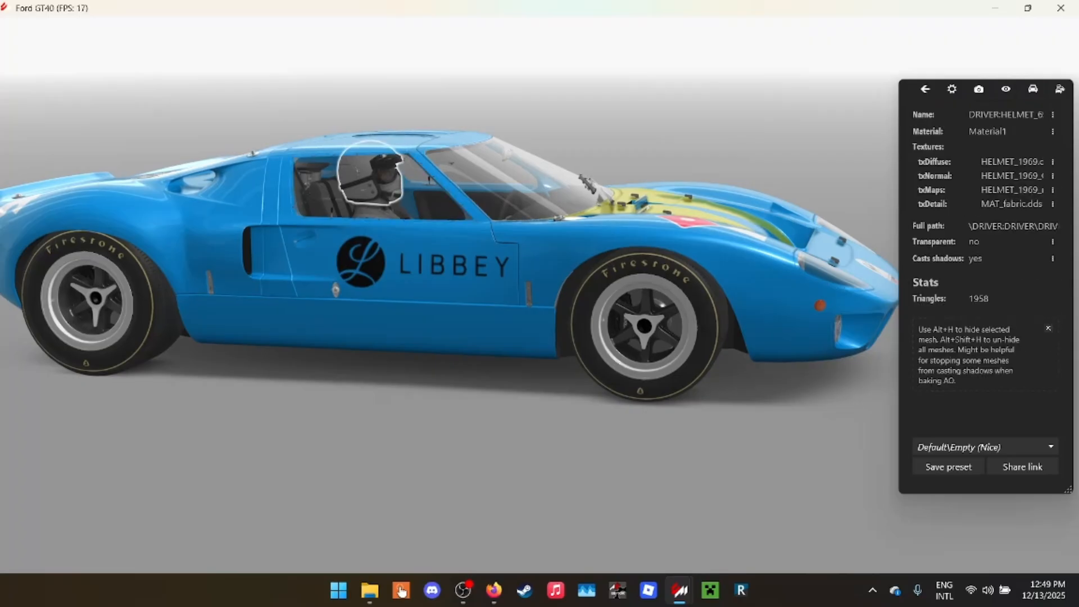
click(1053, 162)
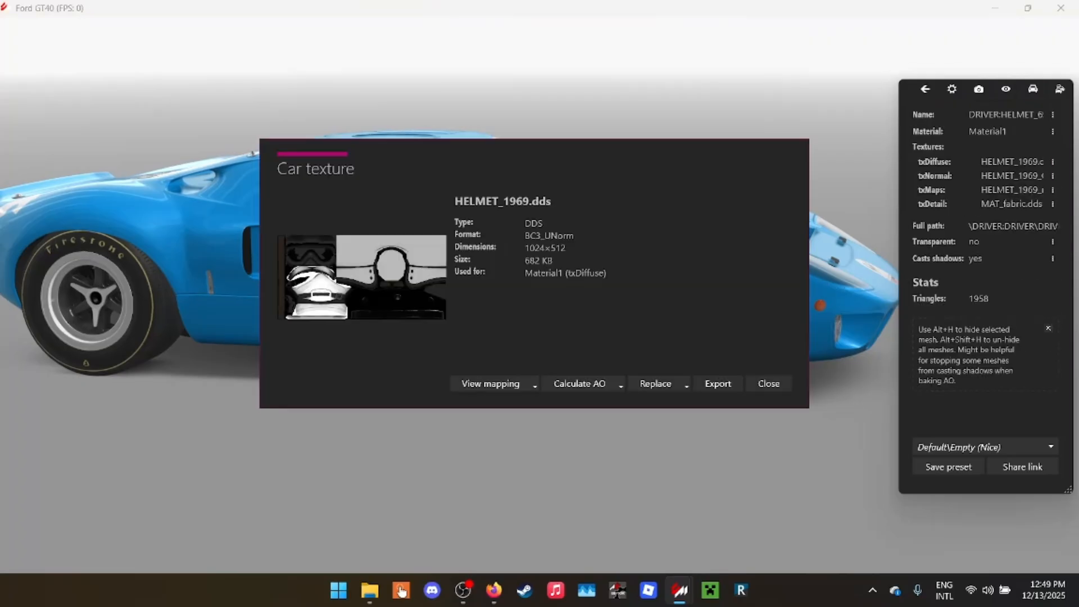
click(362, 278)
key(Escape)
key(Escape)
drag(596, 270, 382, 337)
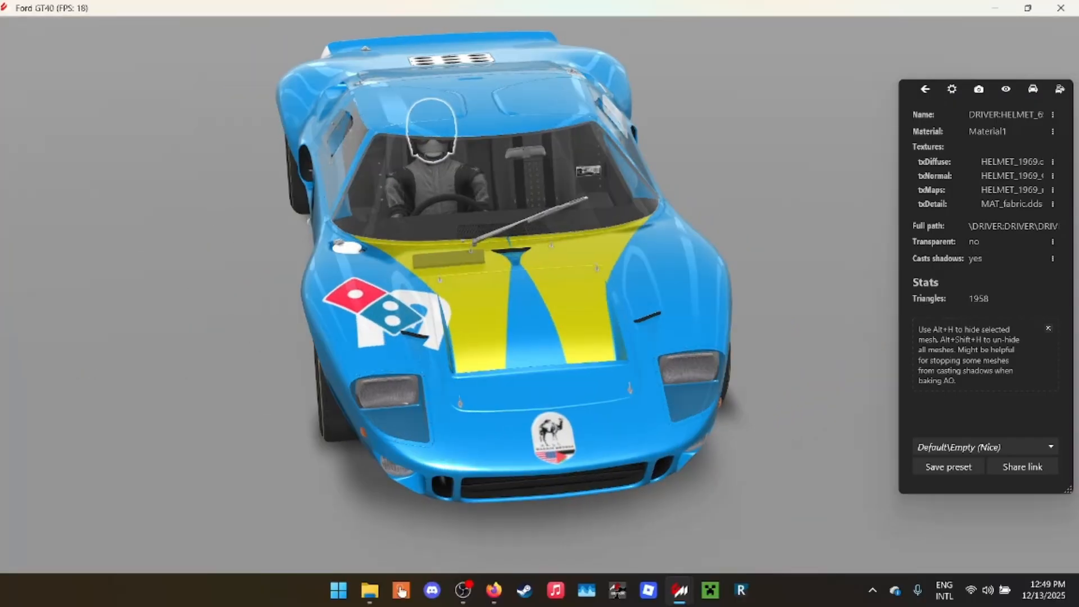
- Deselect the driver's helmet, select the windshield wiper mesh and inspect its exterior_detail_diffuse.dds diffuse texture
key(Escape)
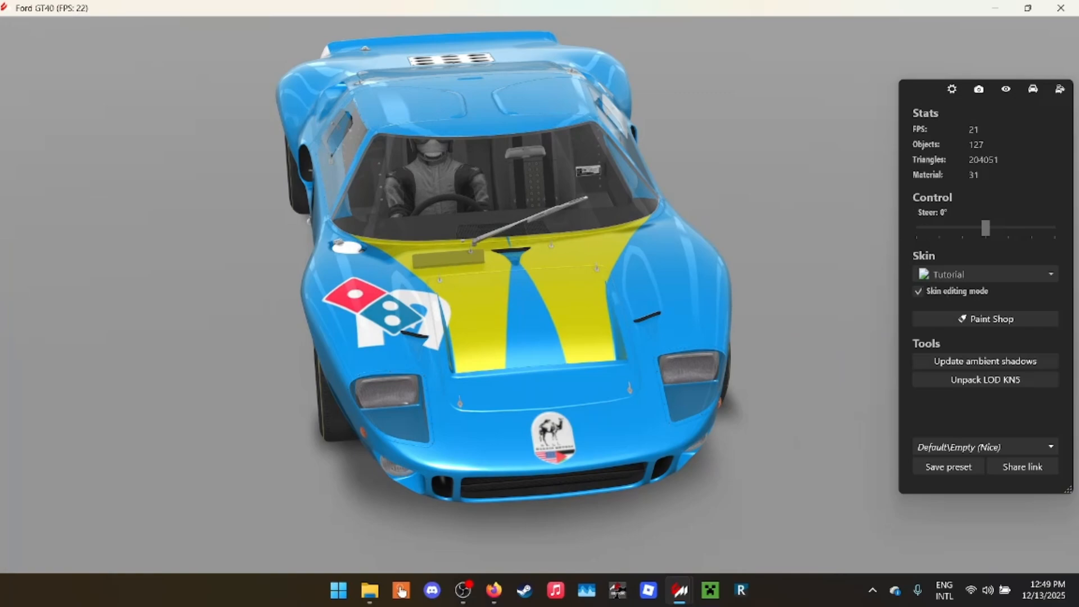
click(557, 209)
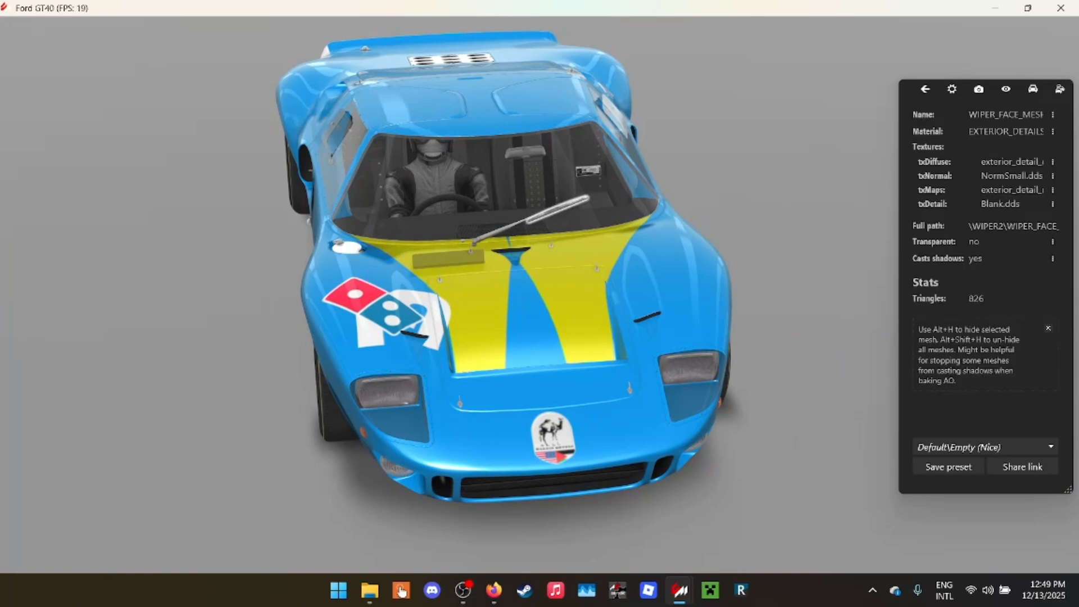
click(1053, 162)
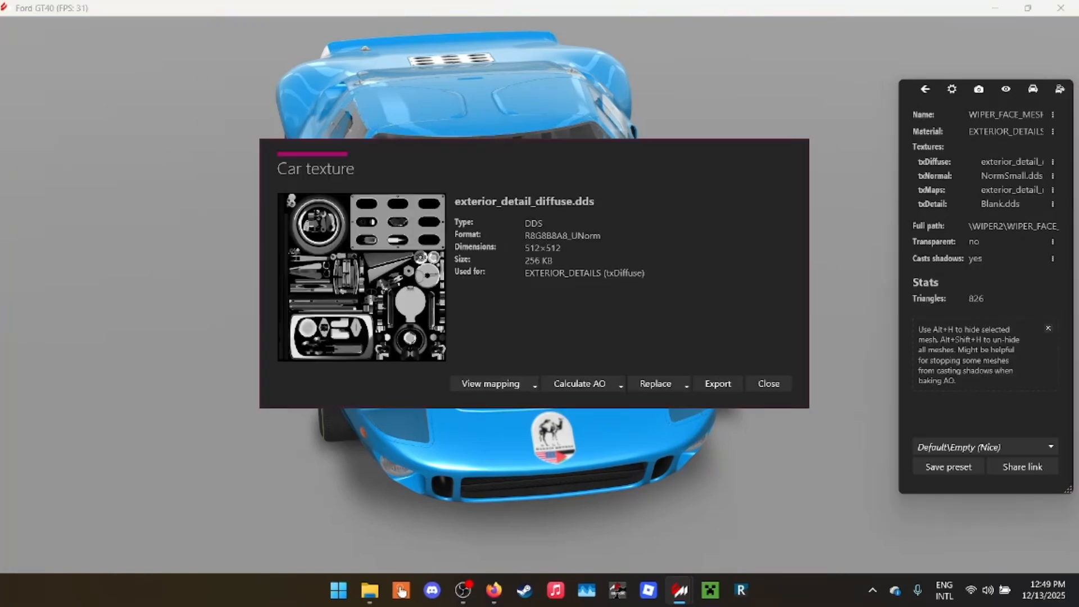
click(718, 384)
click(750, 546)
click(768, 384)
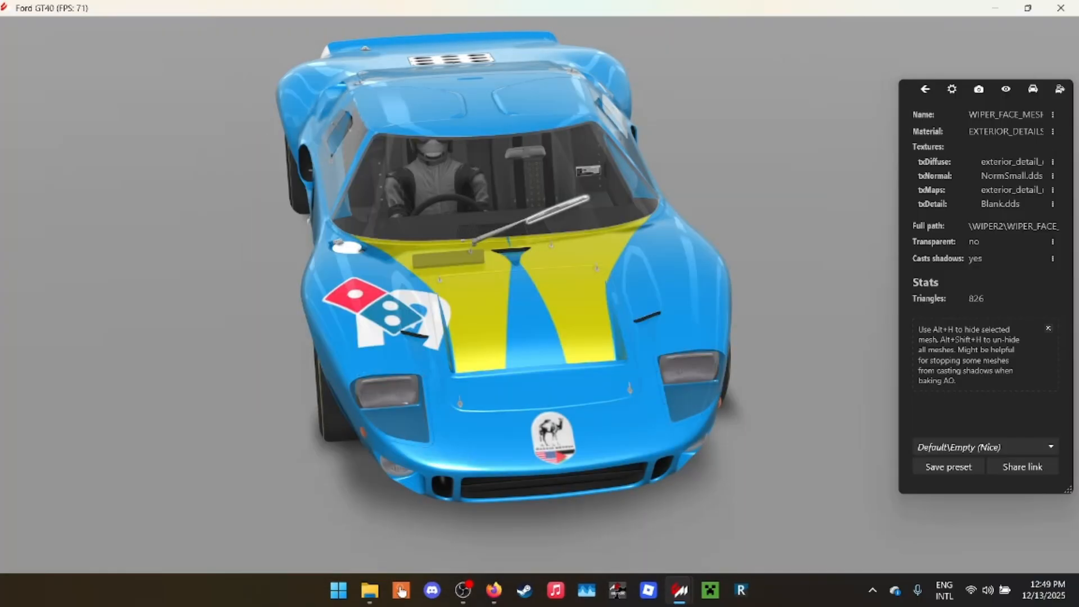
- Select the exterior window mesh, inspect its glass.dds diffuse texture, and return to the main showroom options
click(556, 210)
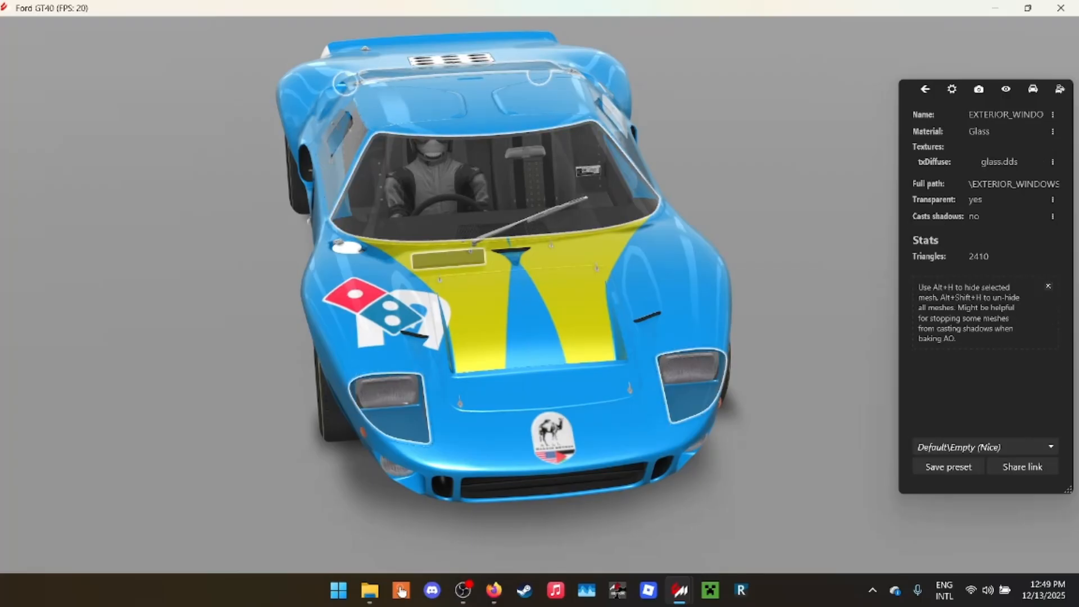
click(1052, 162)
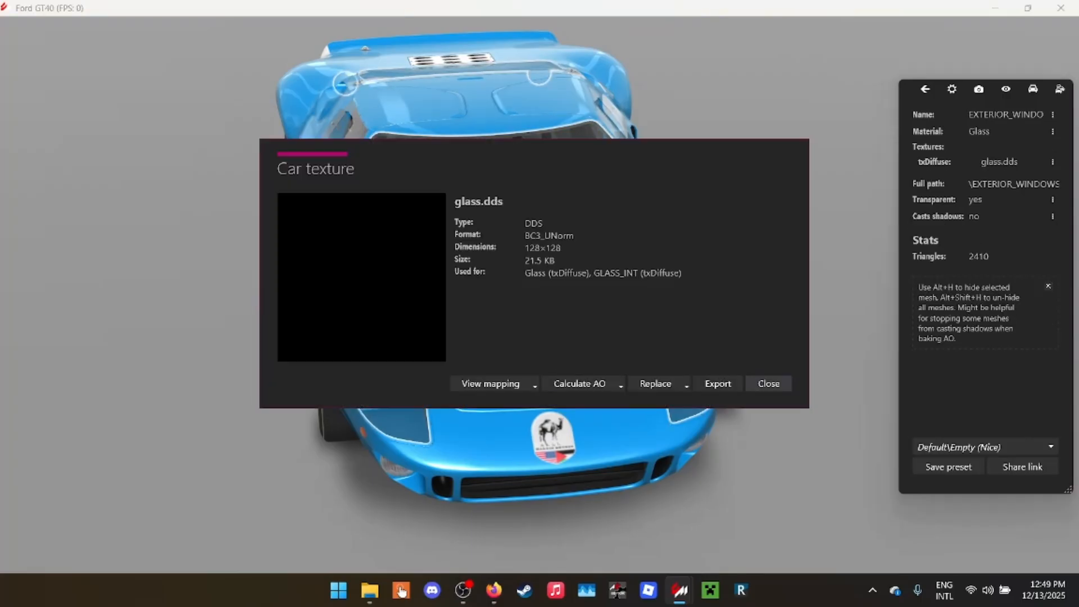
click(768, 384)
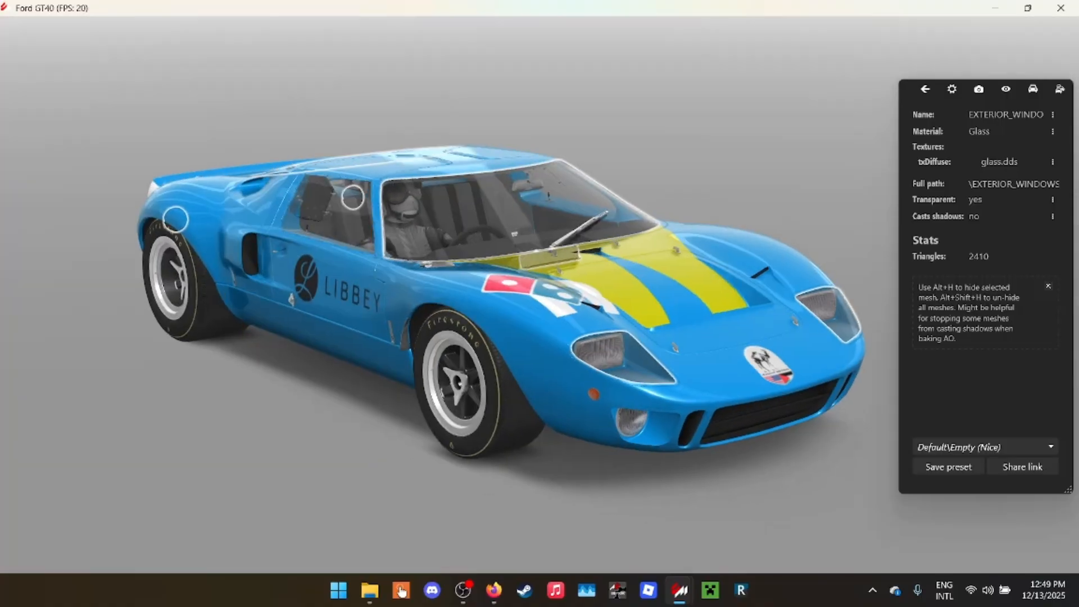
drag(394, 337, 540, 343)
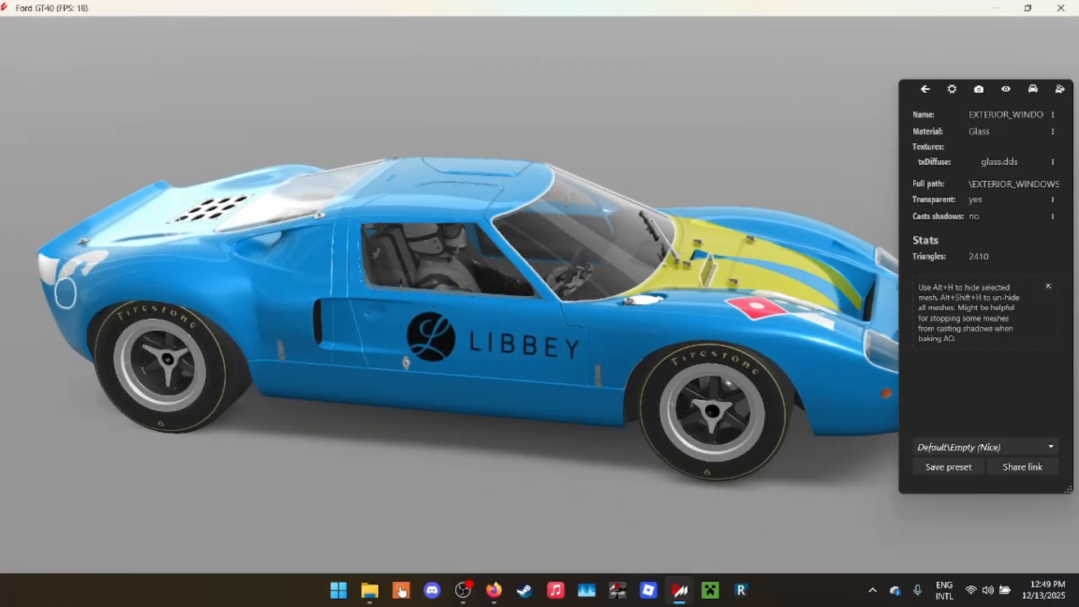
click(925, 89)
drag(449, 337, 618, 342)
drag(505, 337, 286, 375)
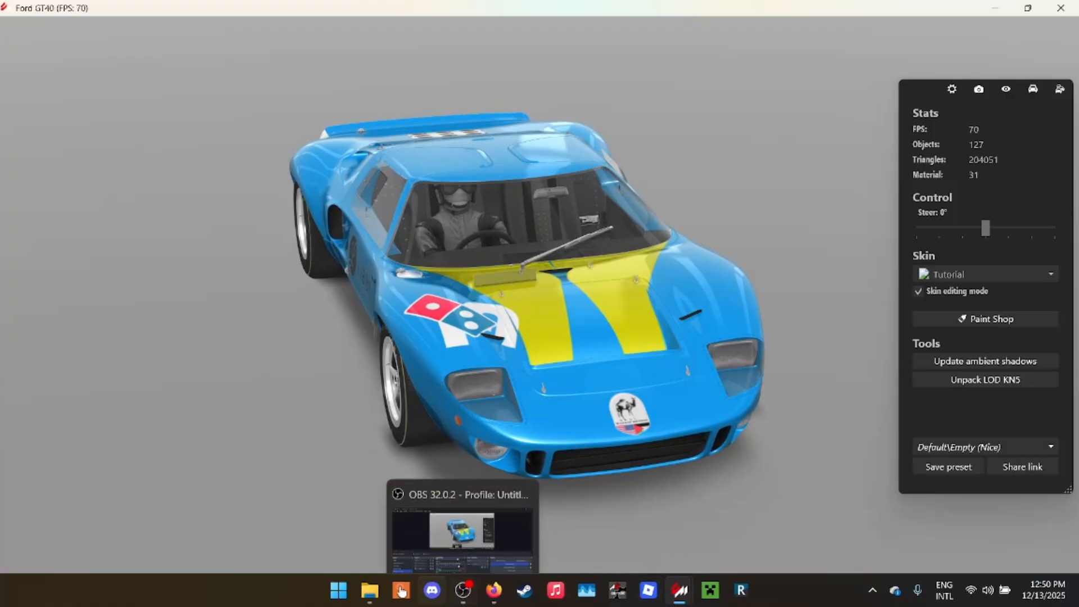
- Switch to File Explorer, maximize its window and open the Ford GT40's Tutorial skin folder
click(369, 590)
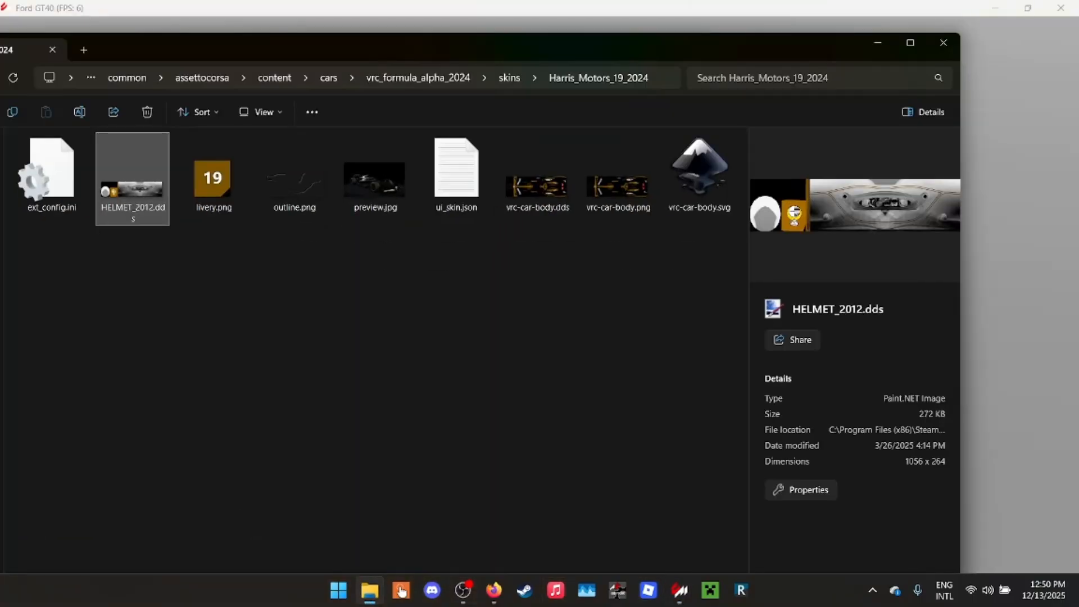
drag(394, 47, 601, 1)
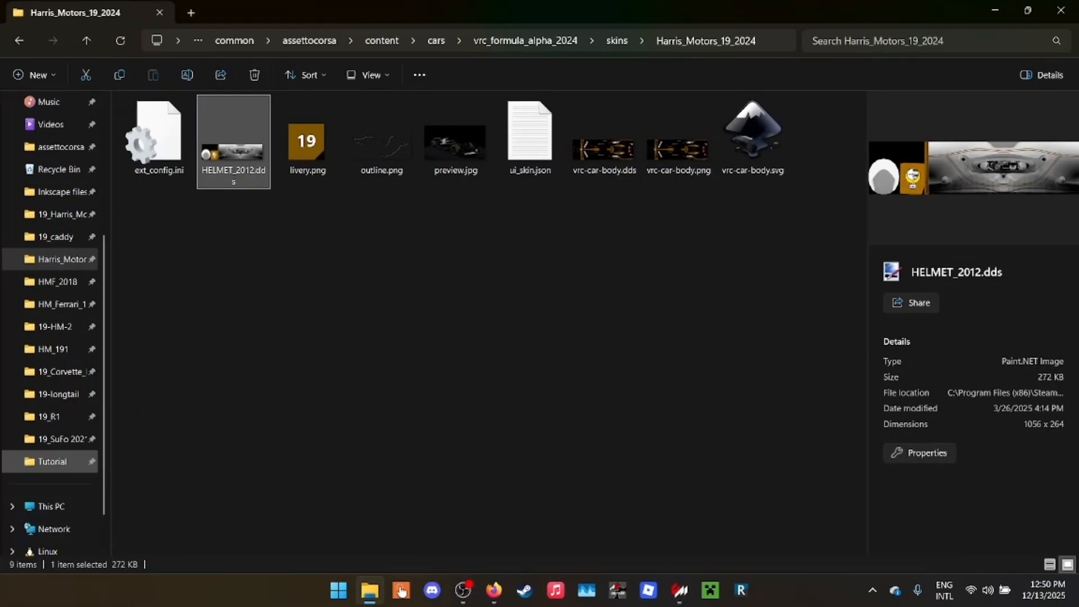
click(51, 461)
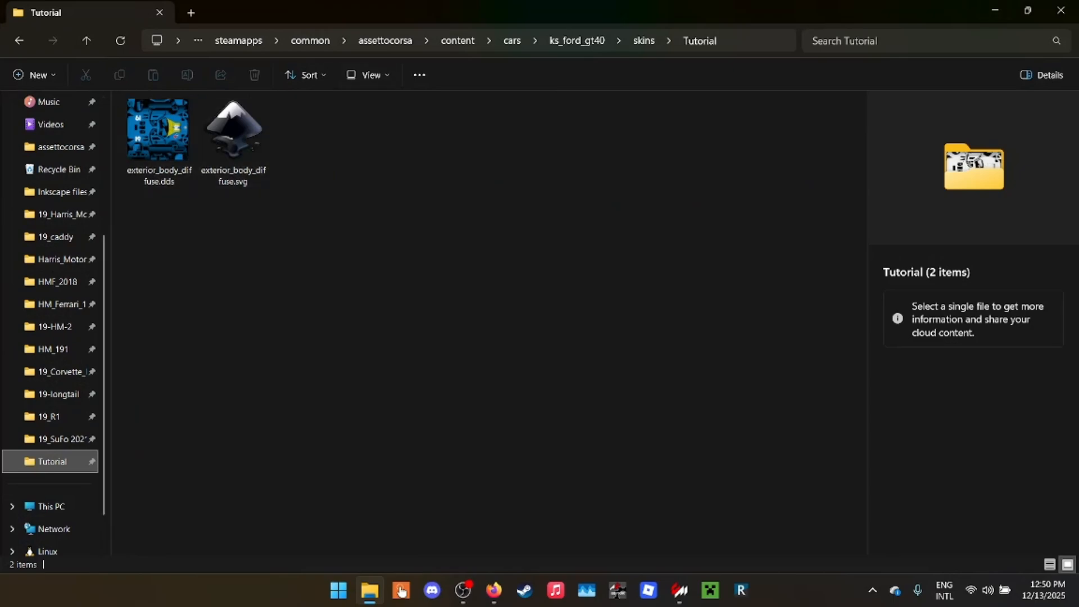
- Mark Save as DDS as done in the browser's Livery Checklist and move to the (OPTIONAL) Chrome entry
click(495, 513)
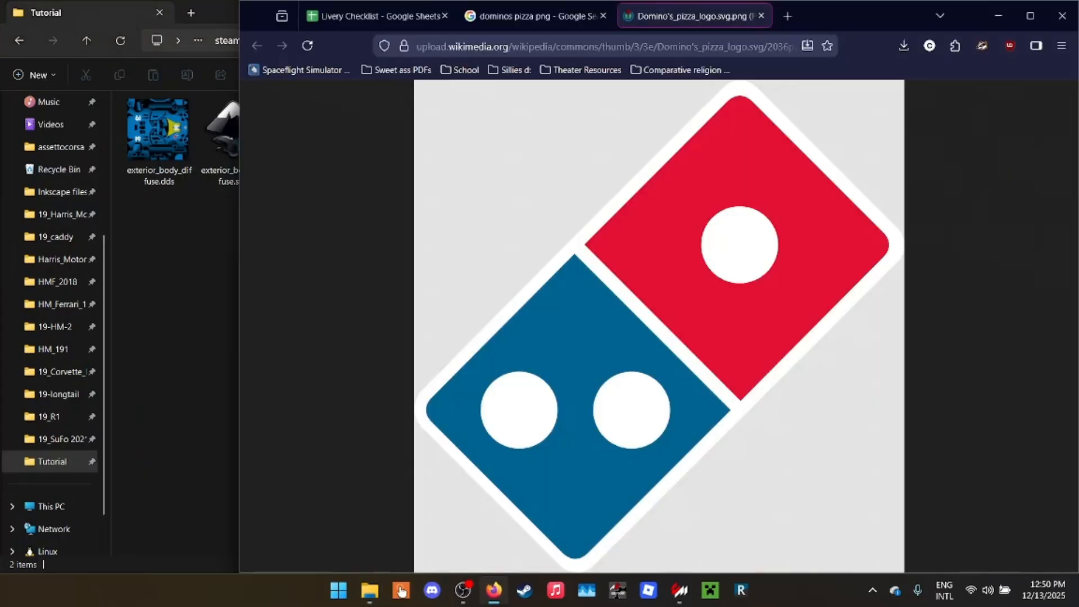
click(371, 16)
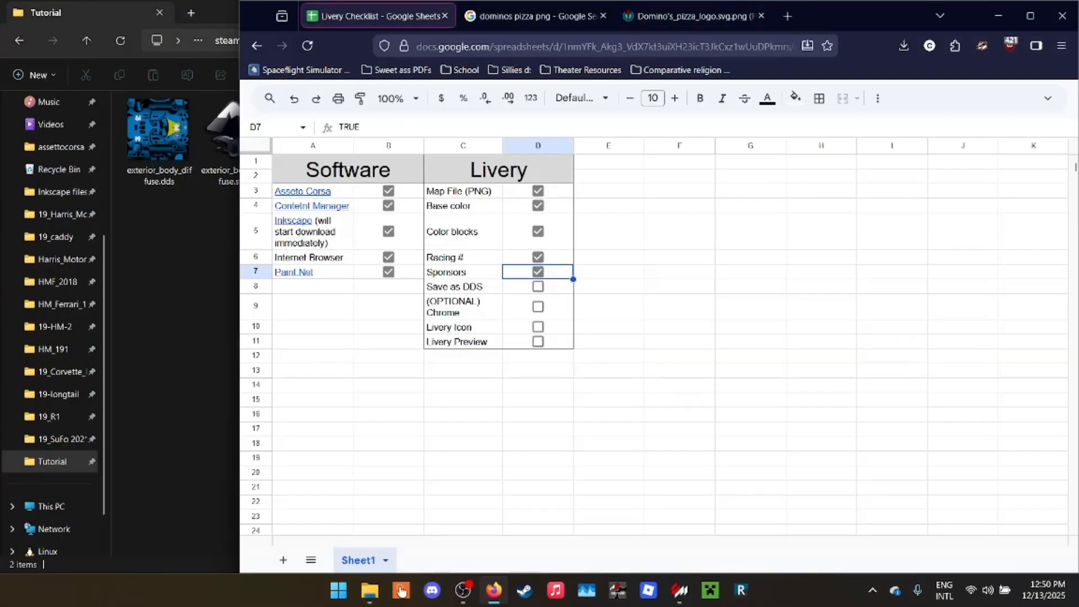
key(Down)
key(space)
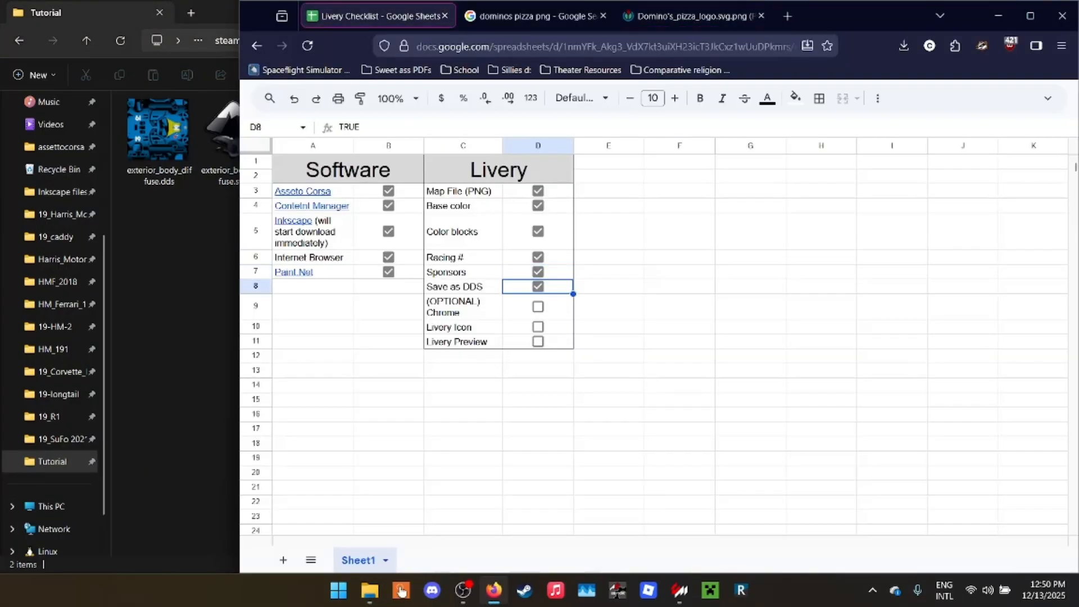
key(Down)
key(Left)
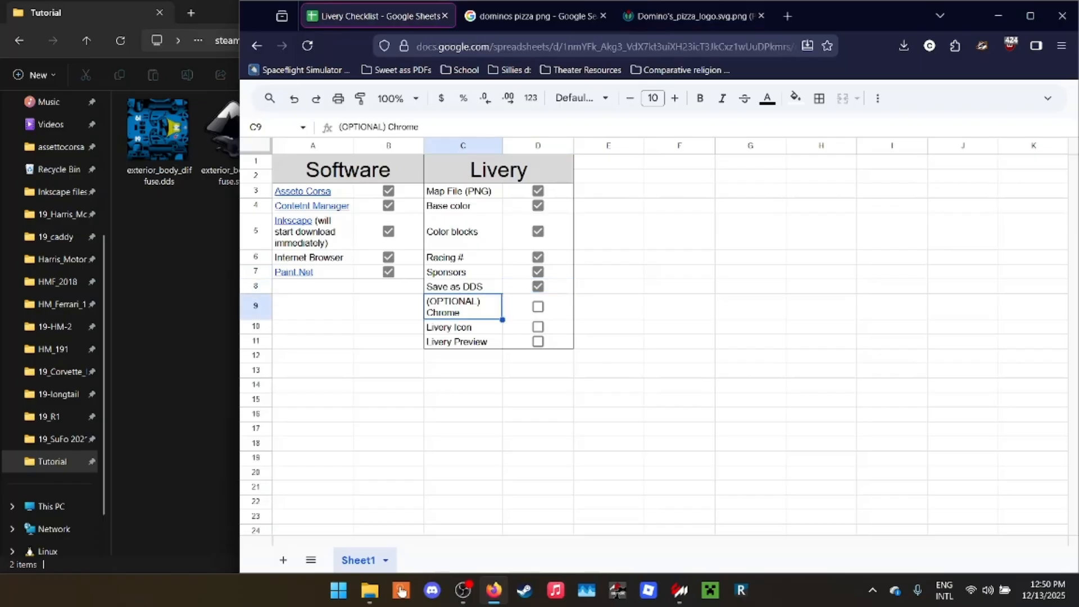
click(172, 265)
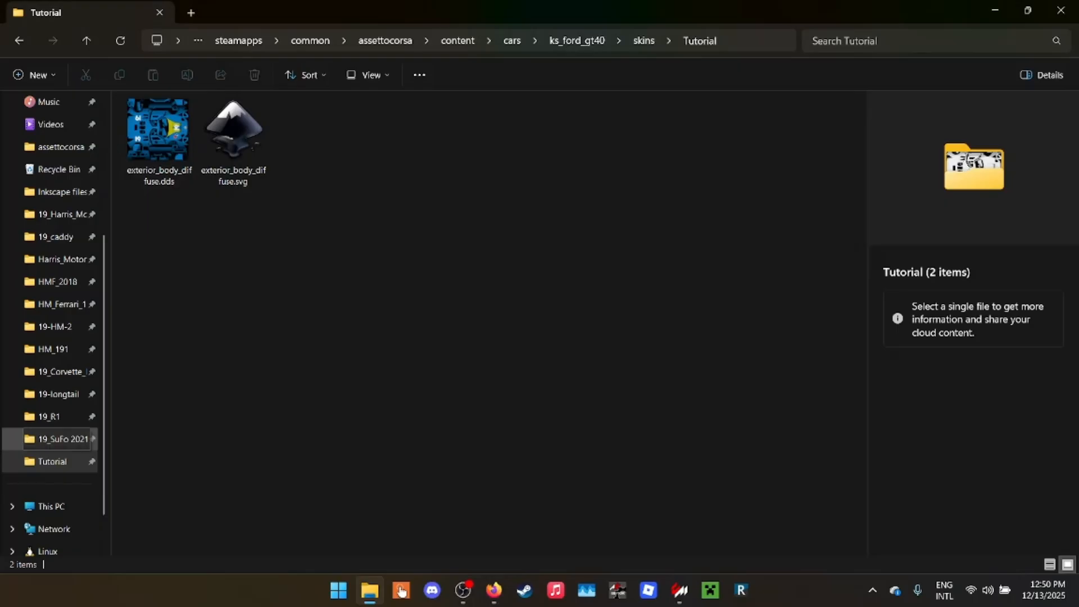
click(62, 439)
click(373, 128)
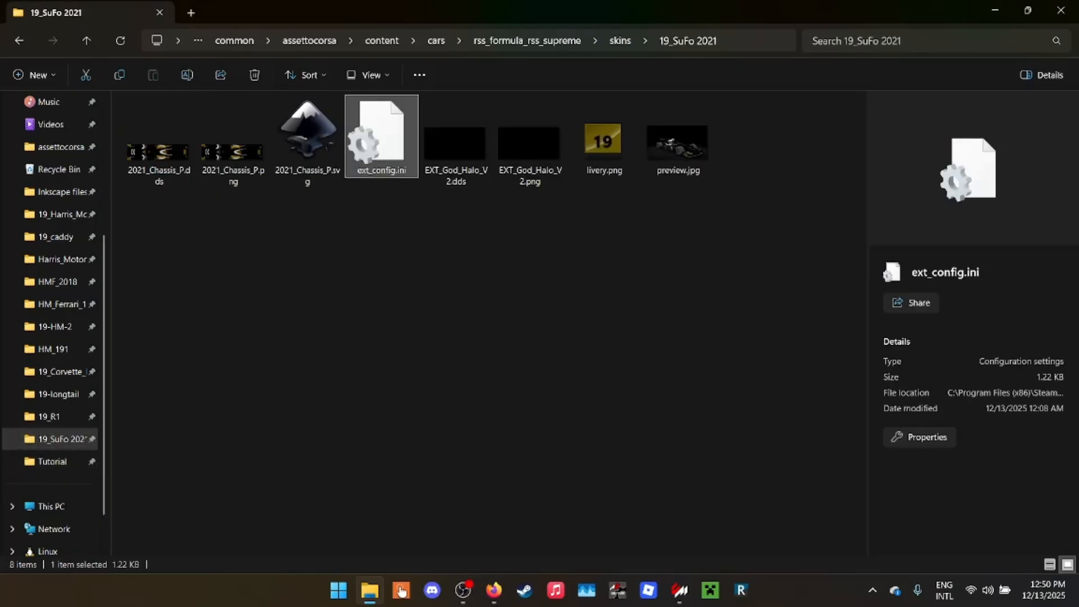
right_click(373, 128)
- Copy the ext_config.ini file from the 19_R1 skin folder
click(49, 416)
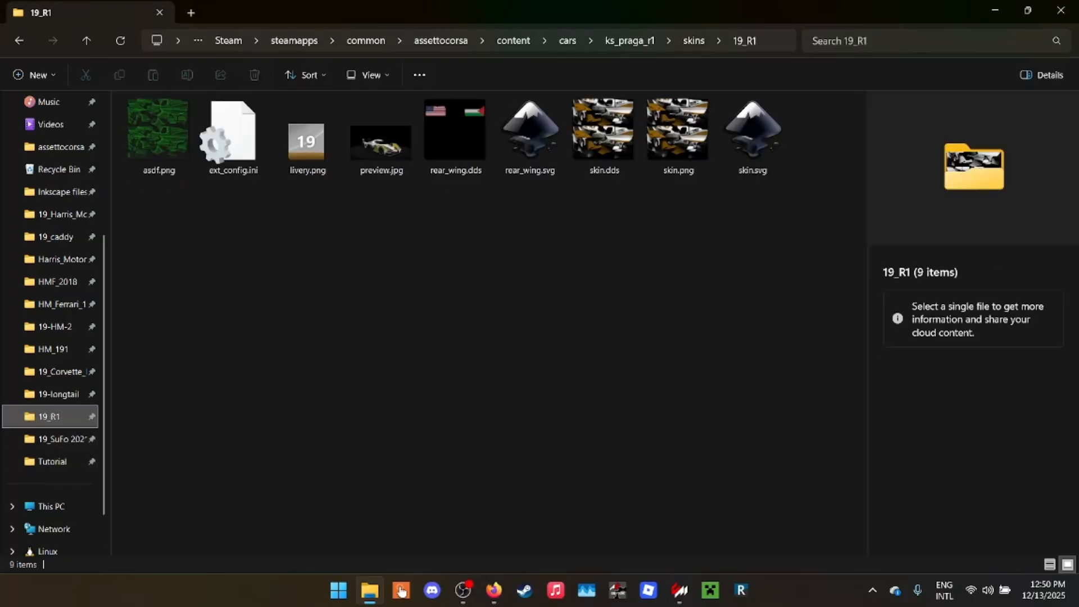
click(219, 125)
right_click(219, 124)
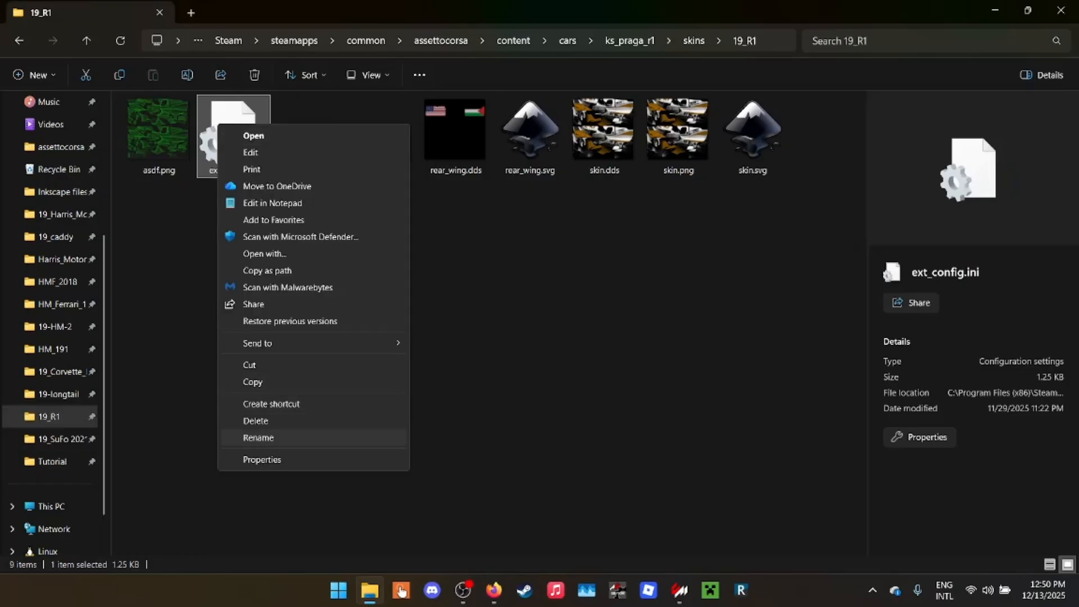
click(252, 381)
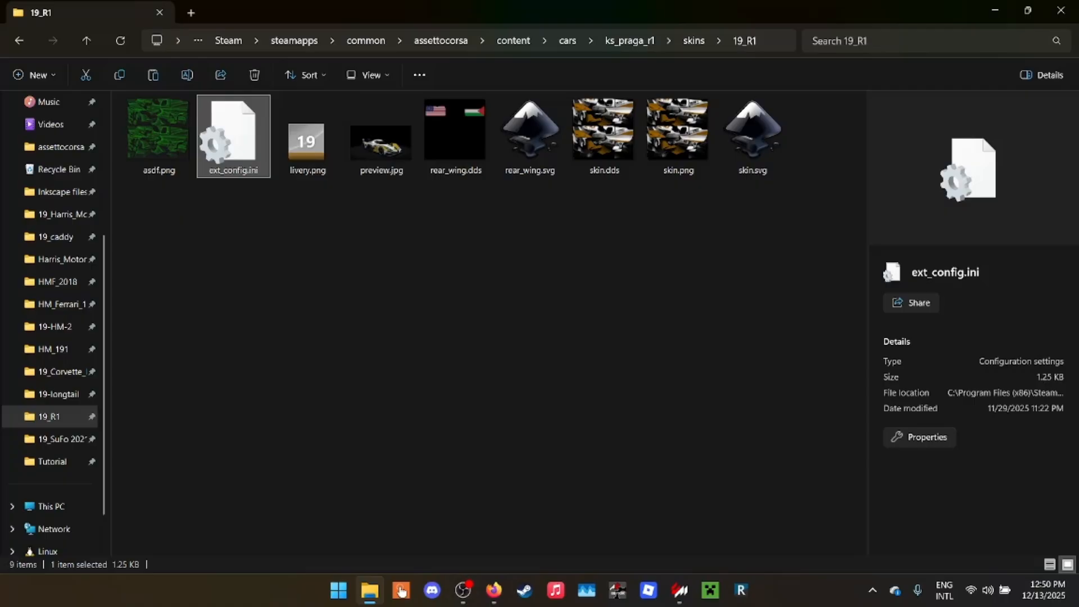
- Open the 19_R1 skin's ext_config.ini and examine its car paint, chameleon color and shader replacement sections
double_click(234, 135)
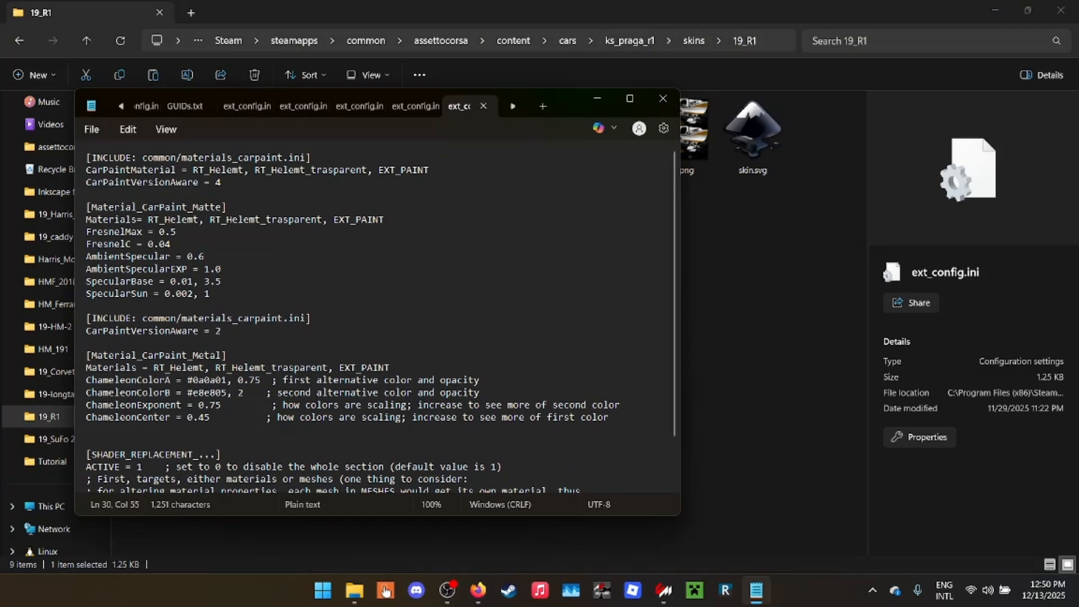
scroll(377, 320, down, 3)
scroll(377, 320, up, 3)
scroll(377, 319, down, 2)
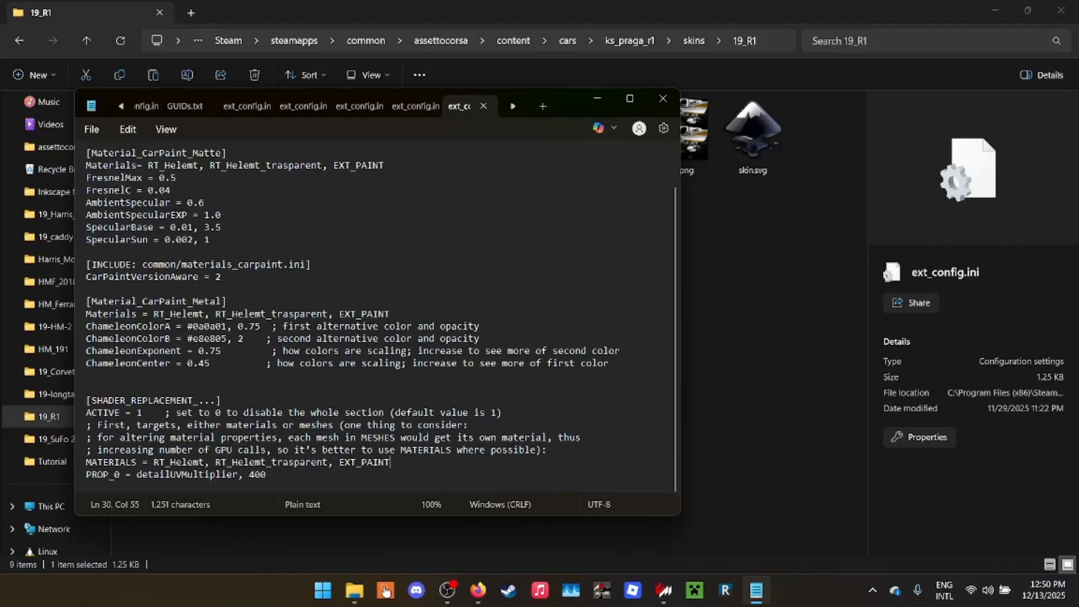
scroll(376, 320, up, 1)
scroll(382, 315, up, 1)
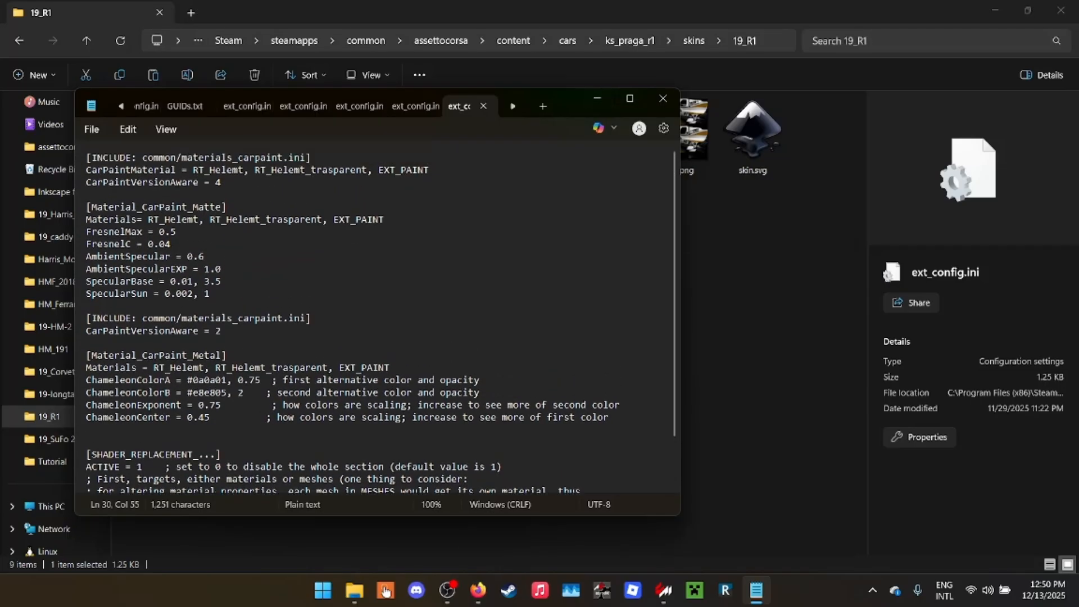
click(598, 98)
- Paste the copied ext_config.ini into the Ford GT40's Tutorial skin folder
key(Down)
key(Down)
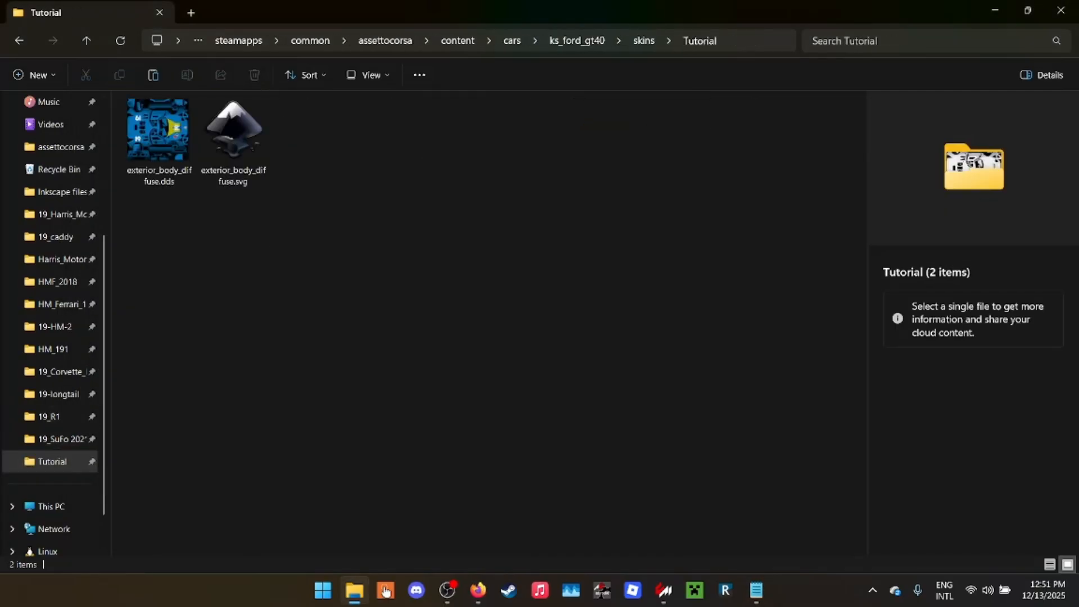
right_click(269, 192)
click(337, 298)
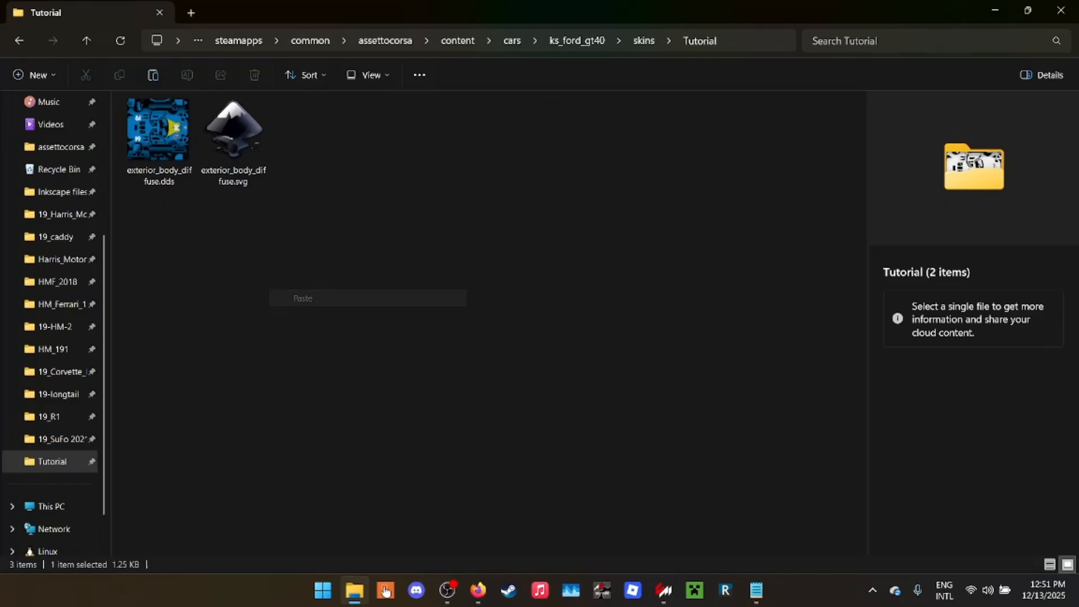
- Open the pasted ext_config.ini, minimize the folder and browser windows, and snap the config to half the screen
key(Return)
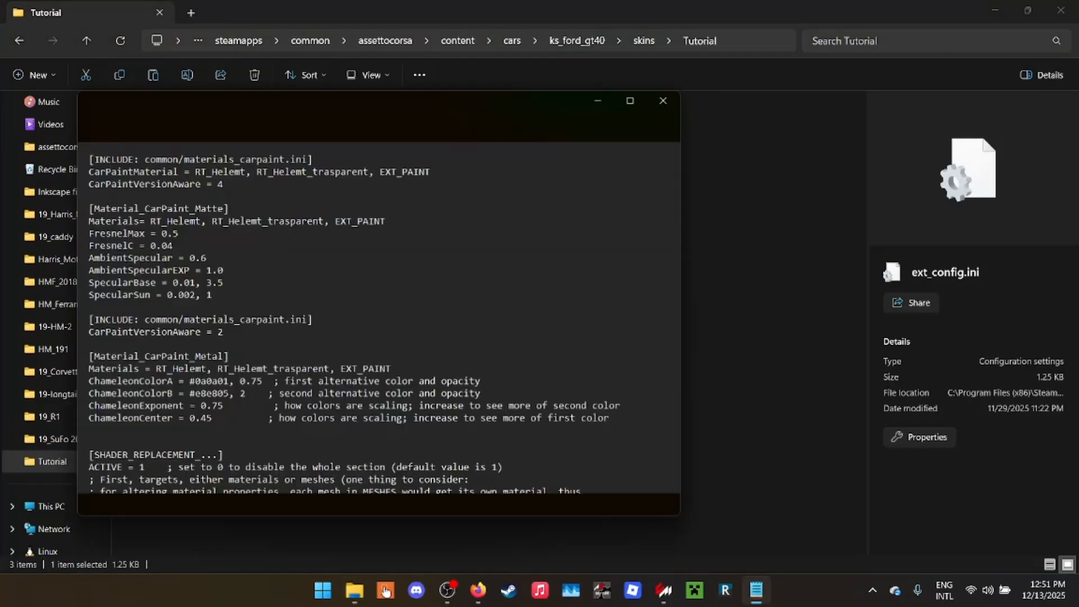
click(995, 10)
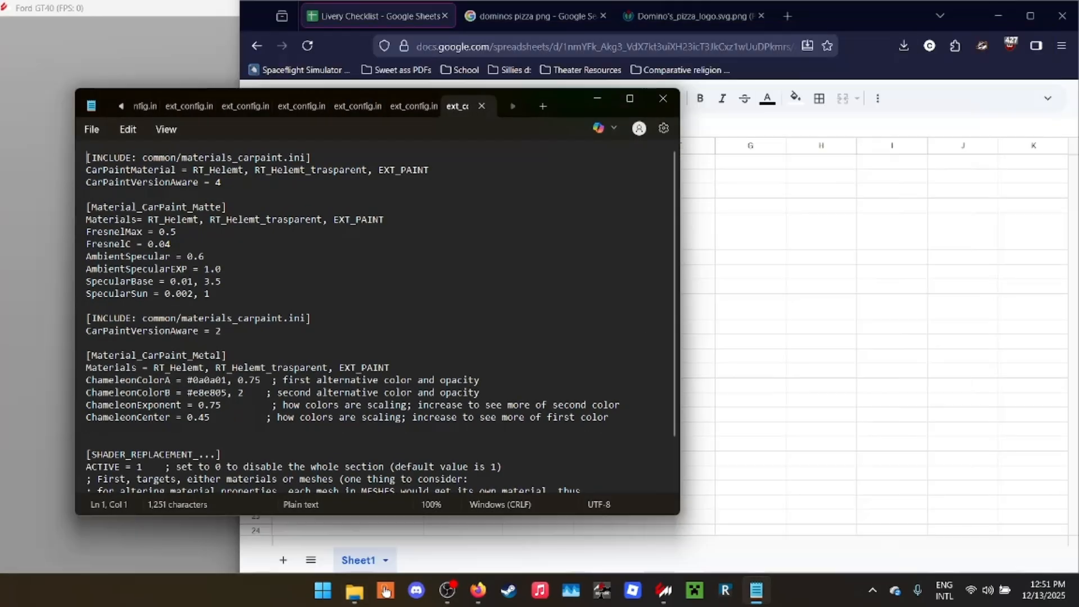
click(999, 16)
click(998, 15)
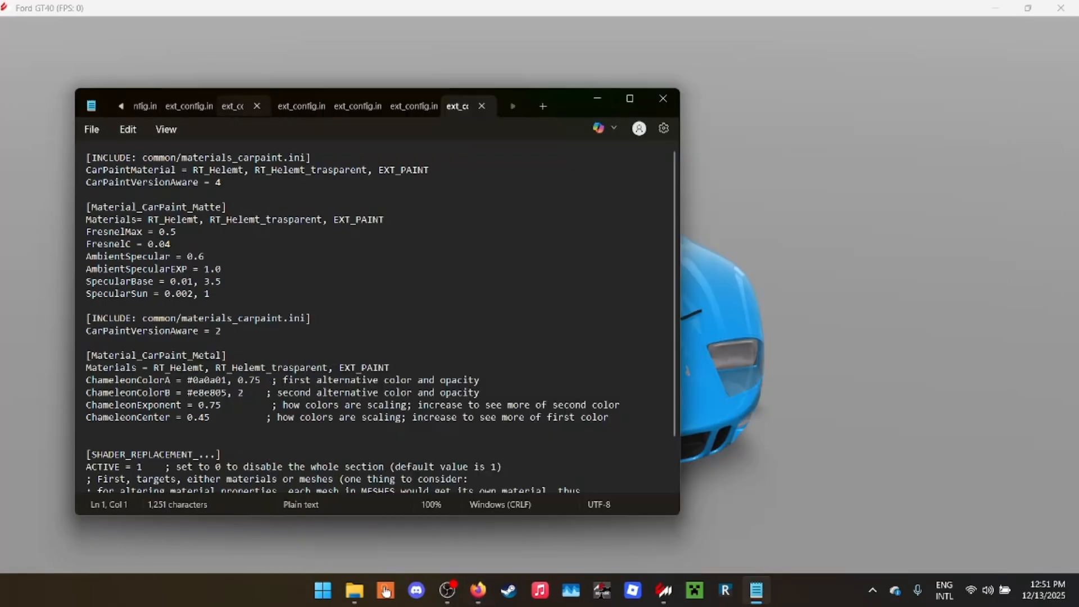
drag(557, 98, 1077, 197)
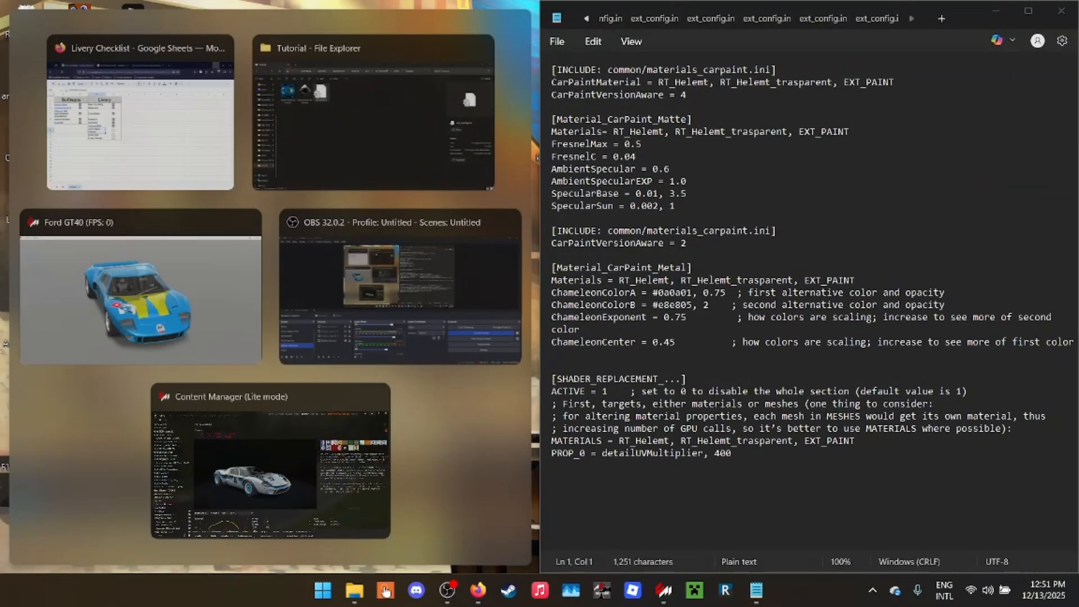
- Place the Ford GT40 showroom beside the config and select the car body mesh to check its material name
click(141, 301)
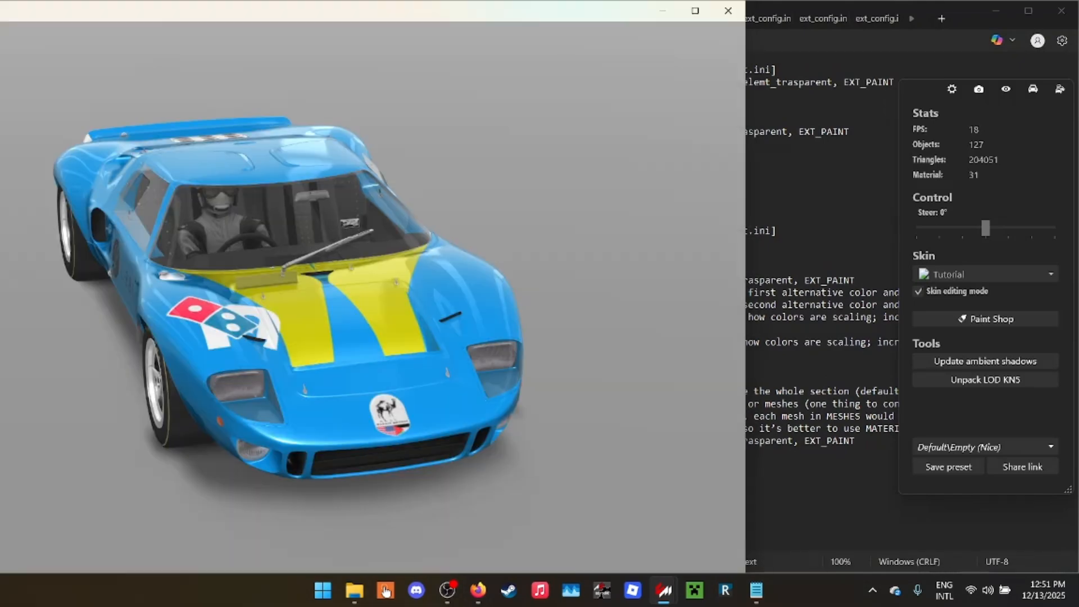
click(368, 360)
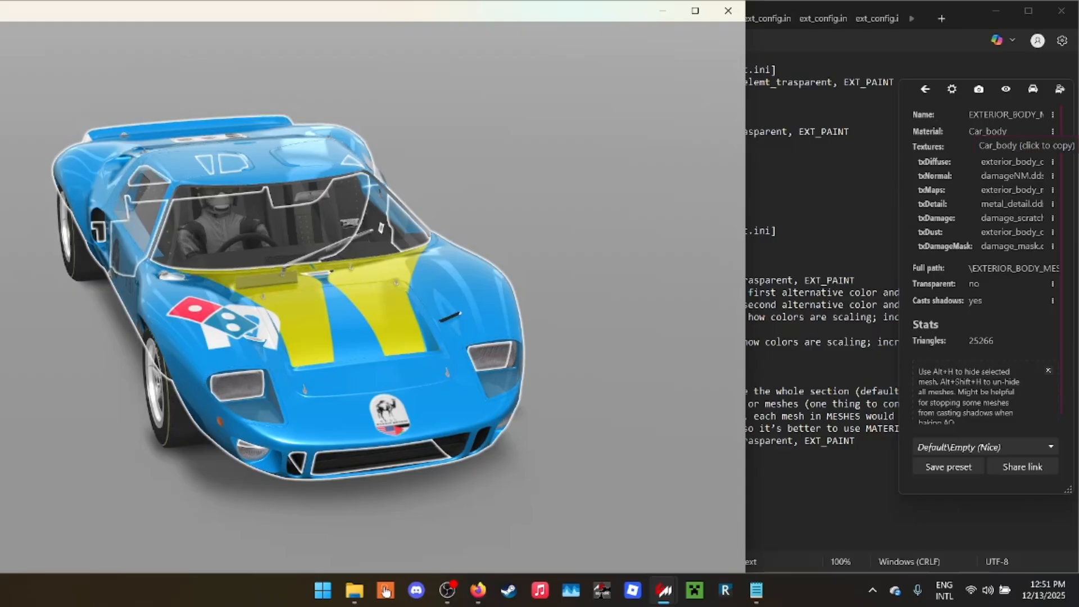
right_click(961, 174)
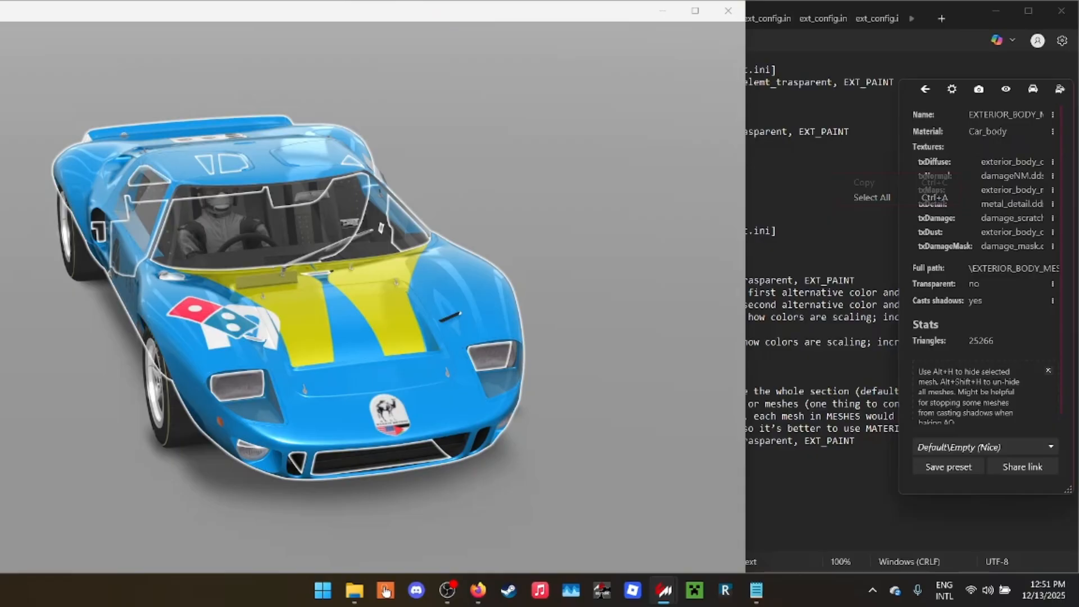
- Maximize ext_config.ini and replace the material names with Car_body in the CarPaintMaterial line and the Material_CarPaint_Matte section
click(967, 17)
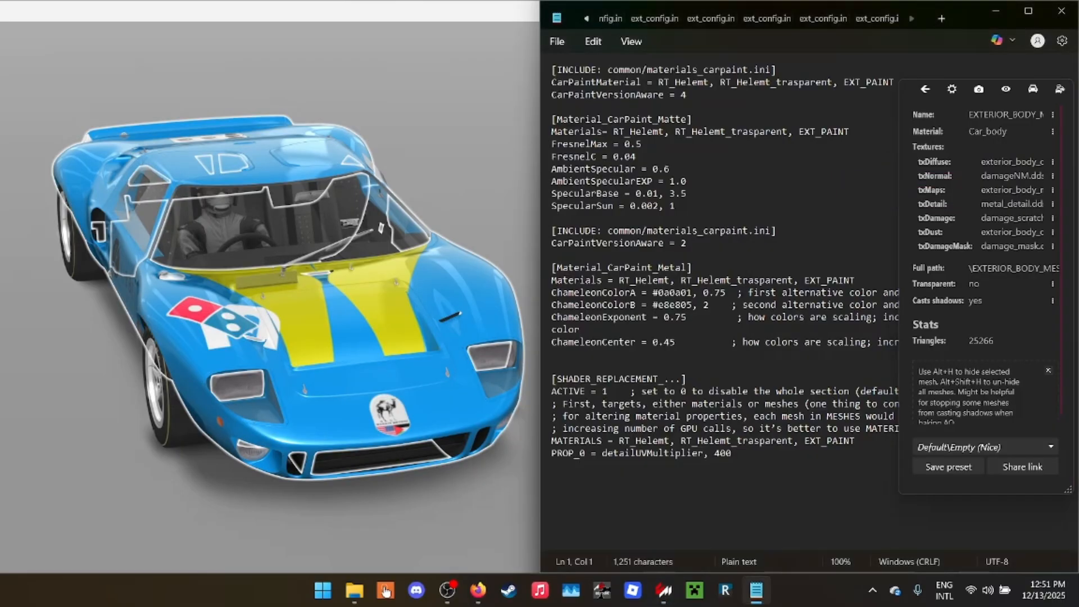
drag(968, 14, 758, 0)
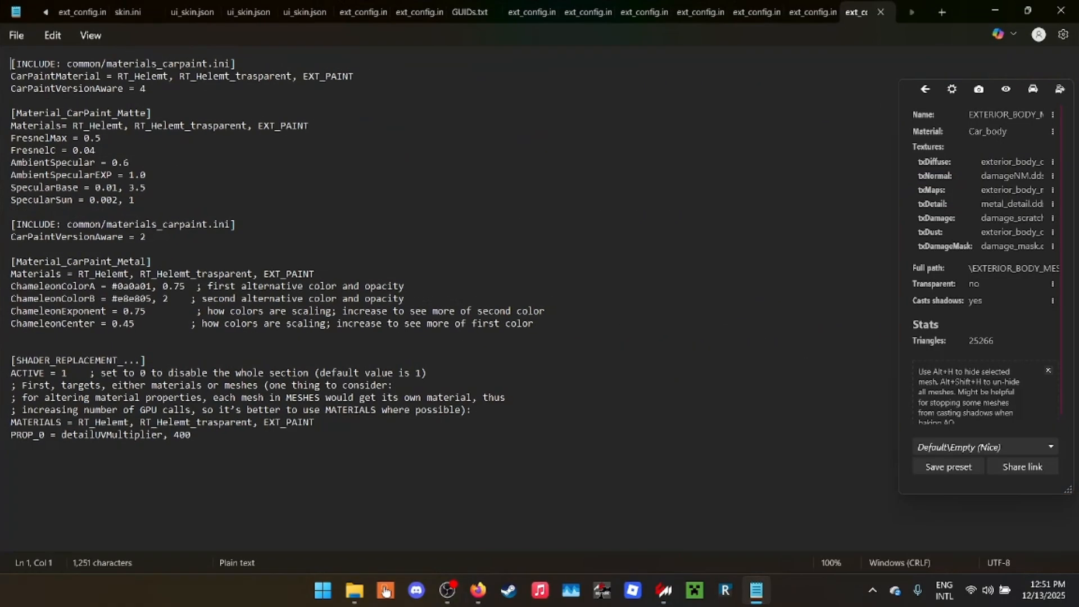
drag(117, 77, 355, 76)
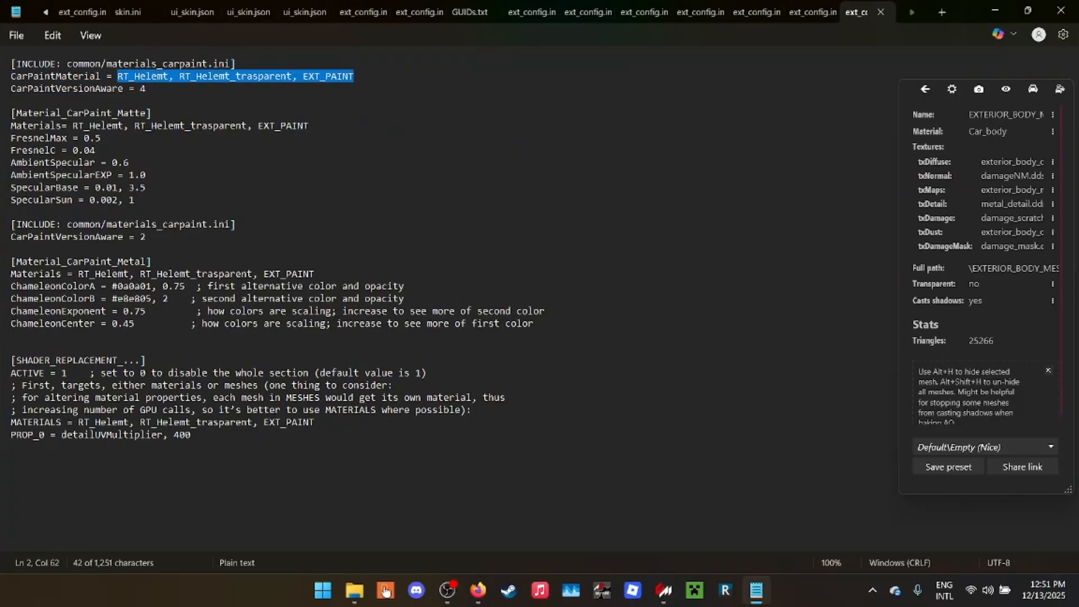
text(Car_body)
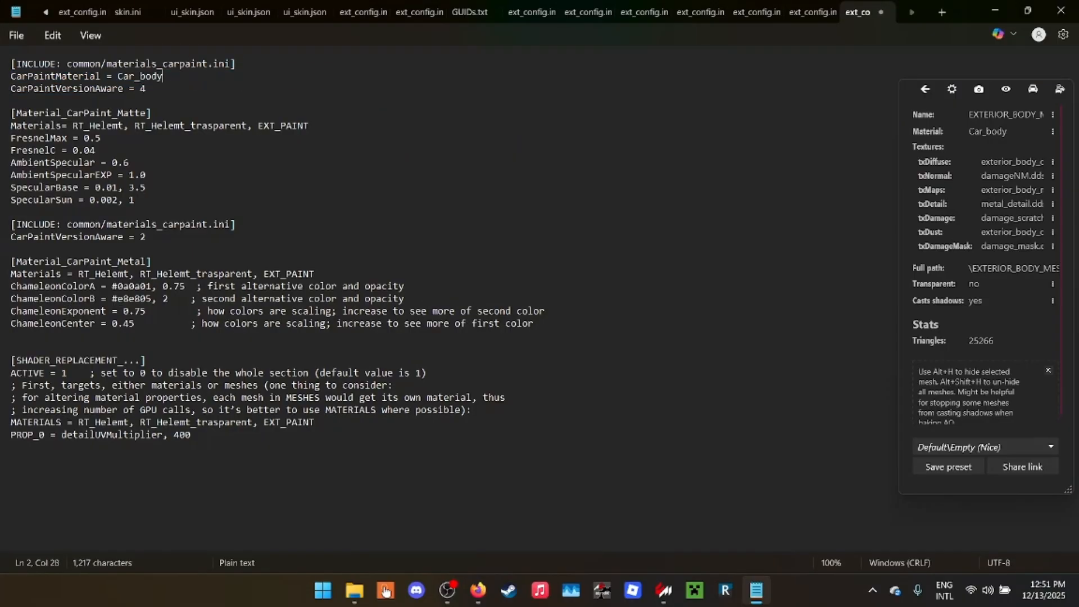
drag(72, 125, 309, 125)
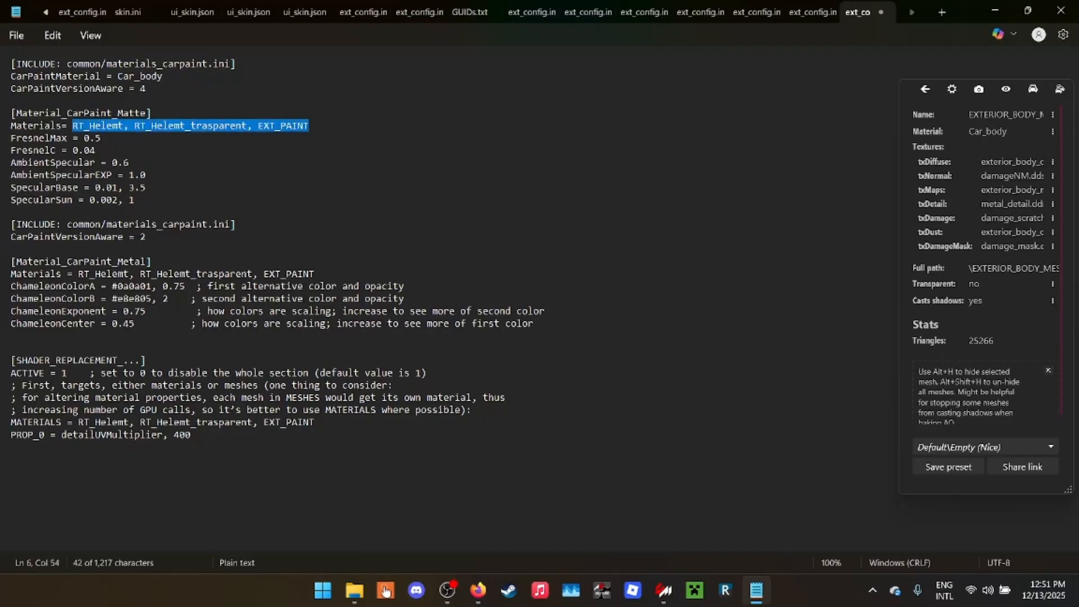
text(Car_body)
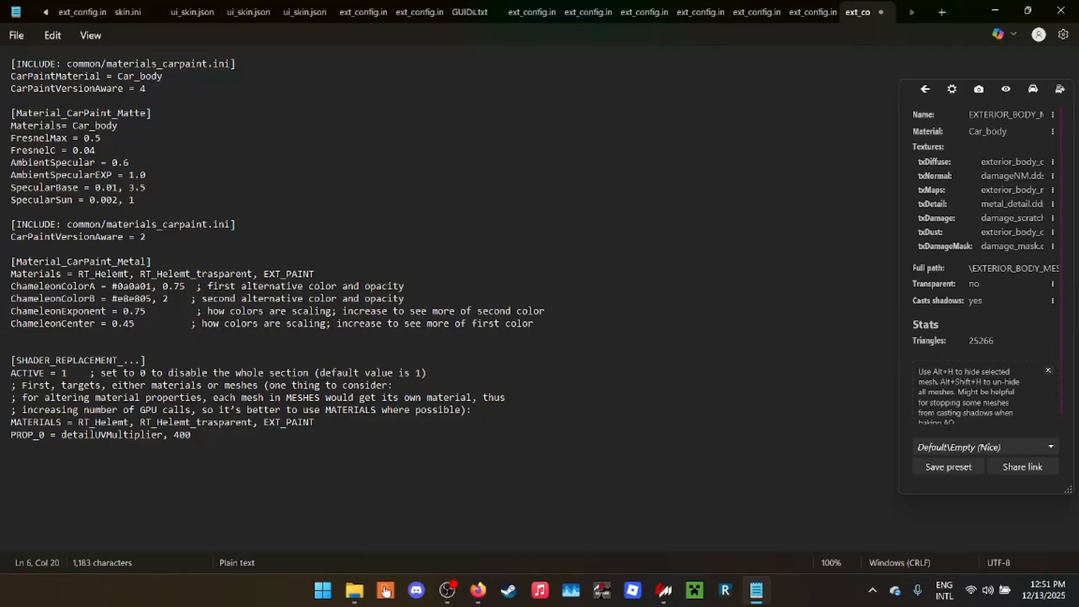
- Set the materials in the Material_CarPaint_Metal and SHADER_REPLACEMENT sections to Car_body, then save and close the config
drag(78, 274, 323, 273)
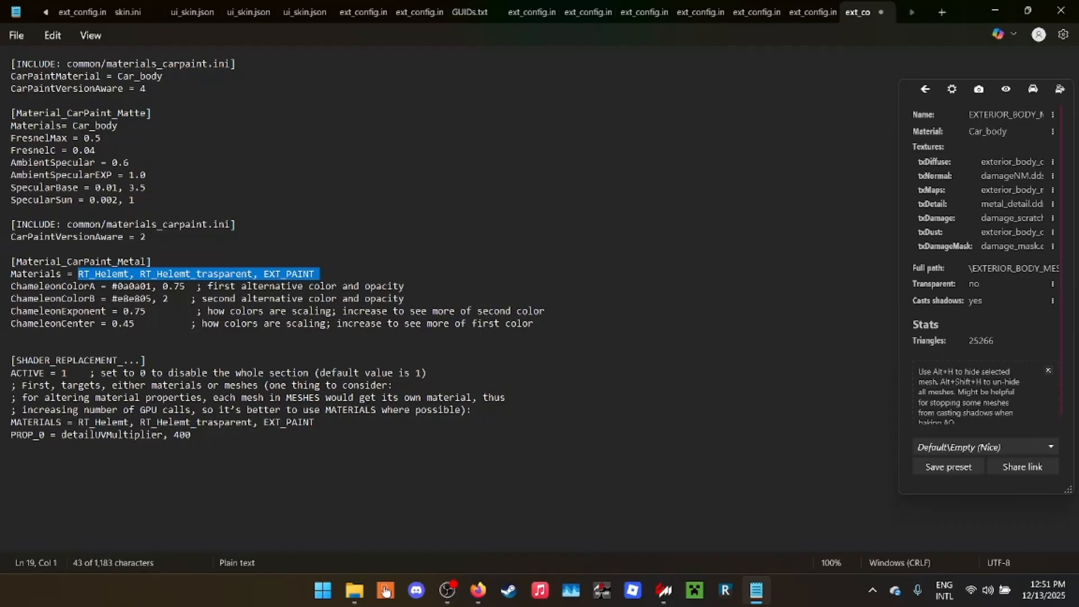
key(shift+Left)
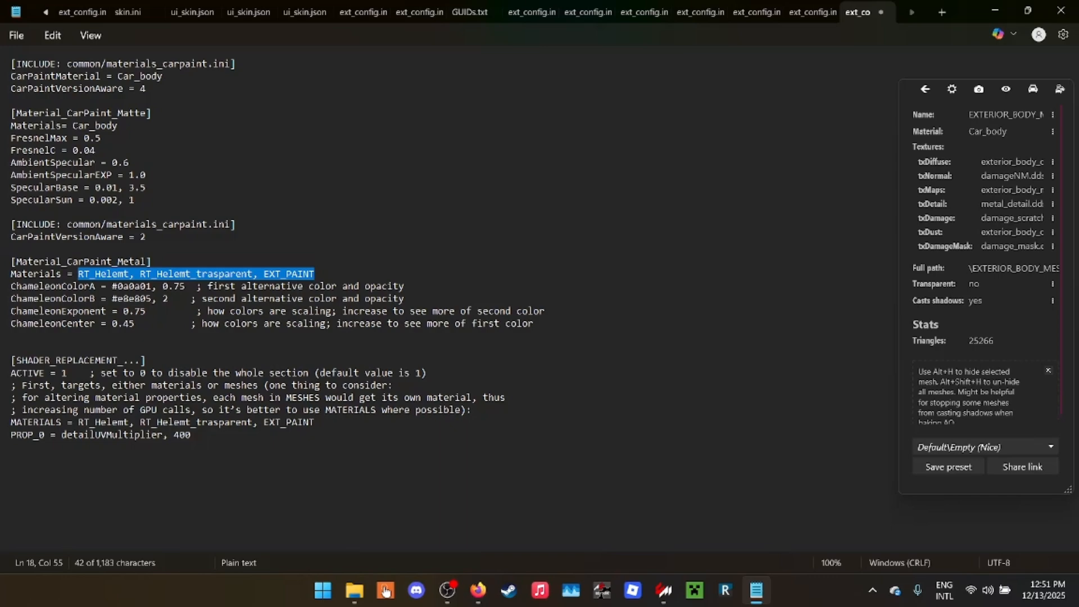
text(Car_body)
drag(78, 422, 314, 422)
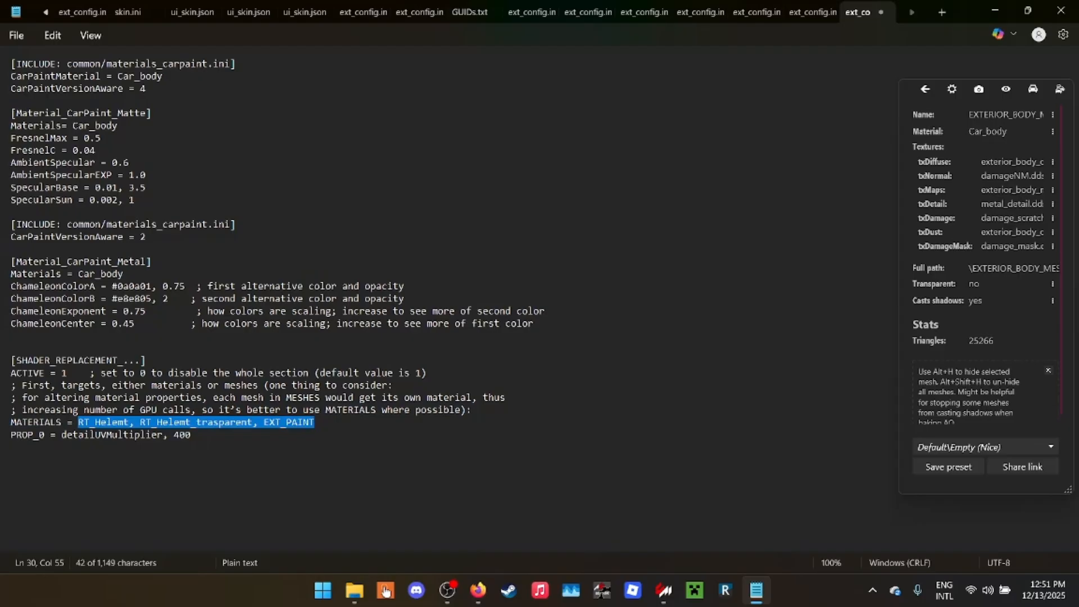
text(Car_body)
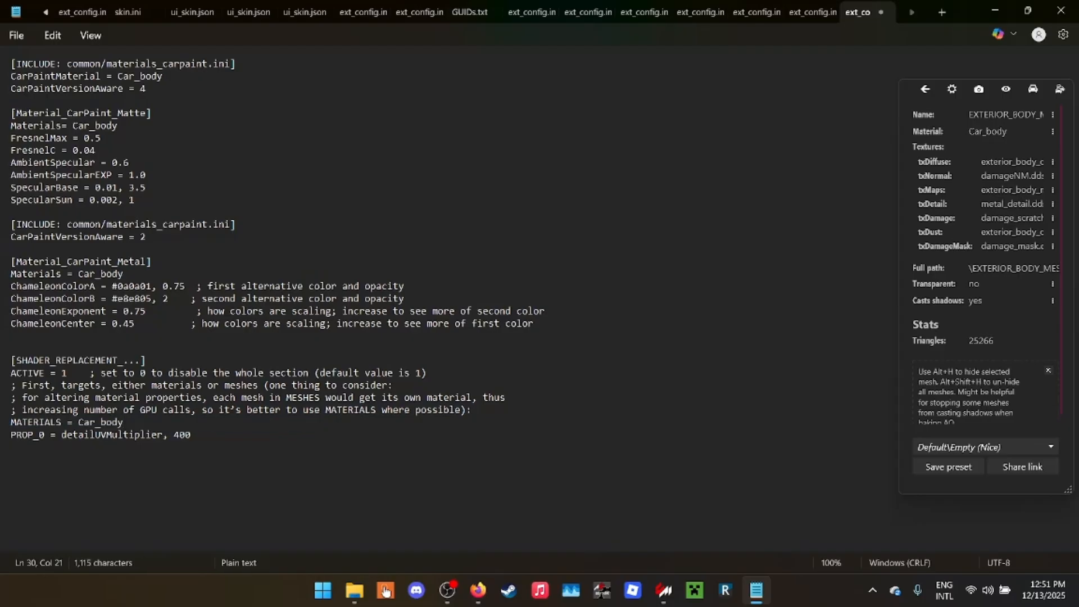
drag(56, 274, 78, 274)
click(72, 274)
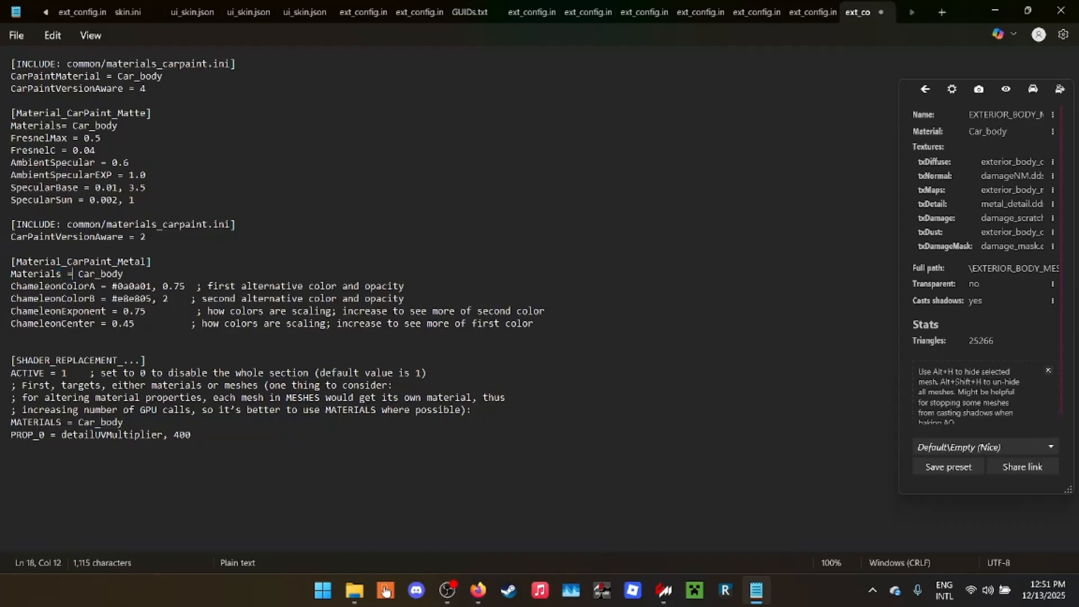
key(ctrl+s)
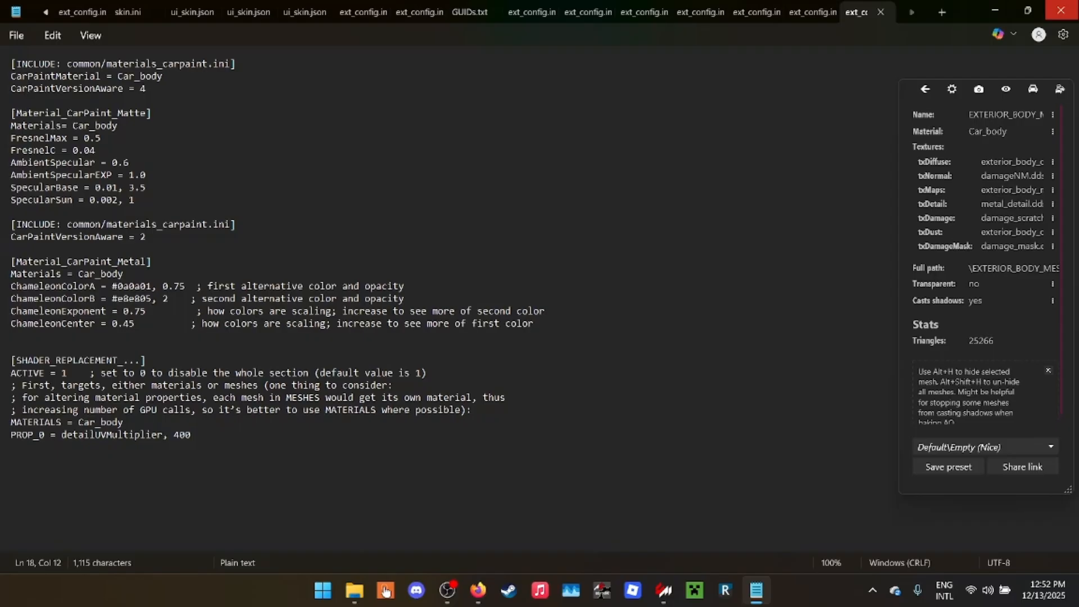
click(1061, 10)
- Orbit around the Ford GT40, close the showroom and update the Tutorial skin's preview in Content Manager
drag(315, 315, 359, 337)
click(528, 298)
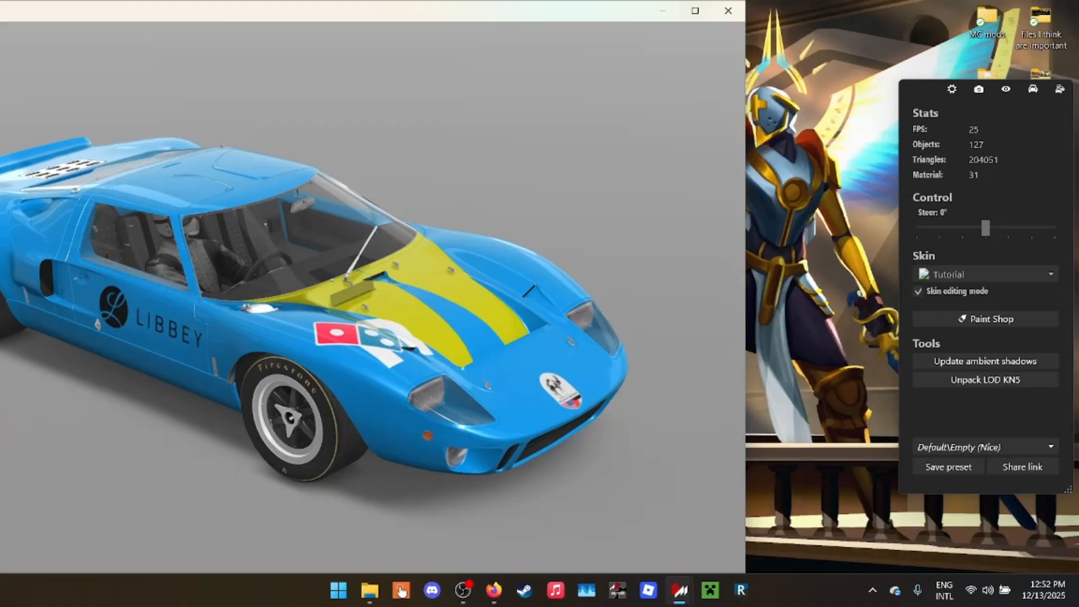
click(728, 10)
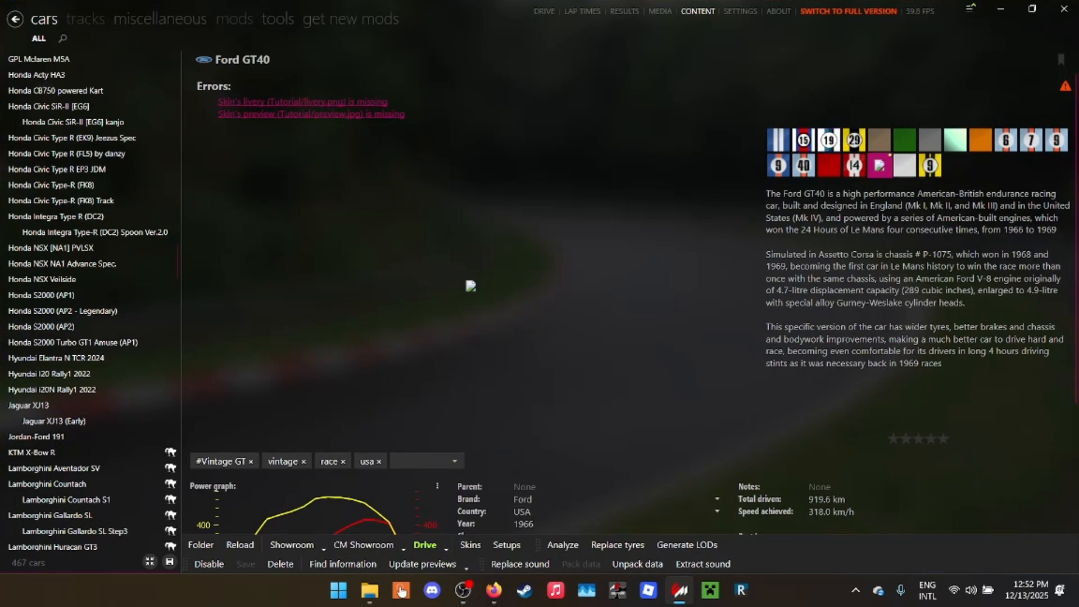
right_click(880, 166)
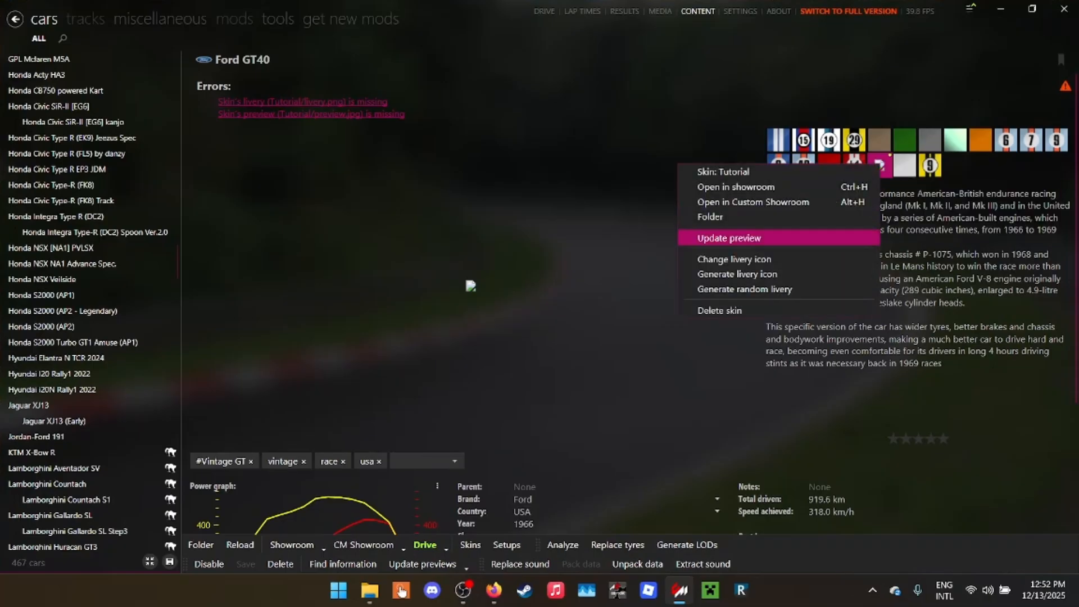
click(729, 237)
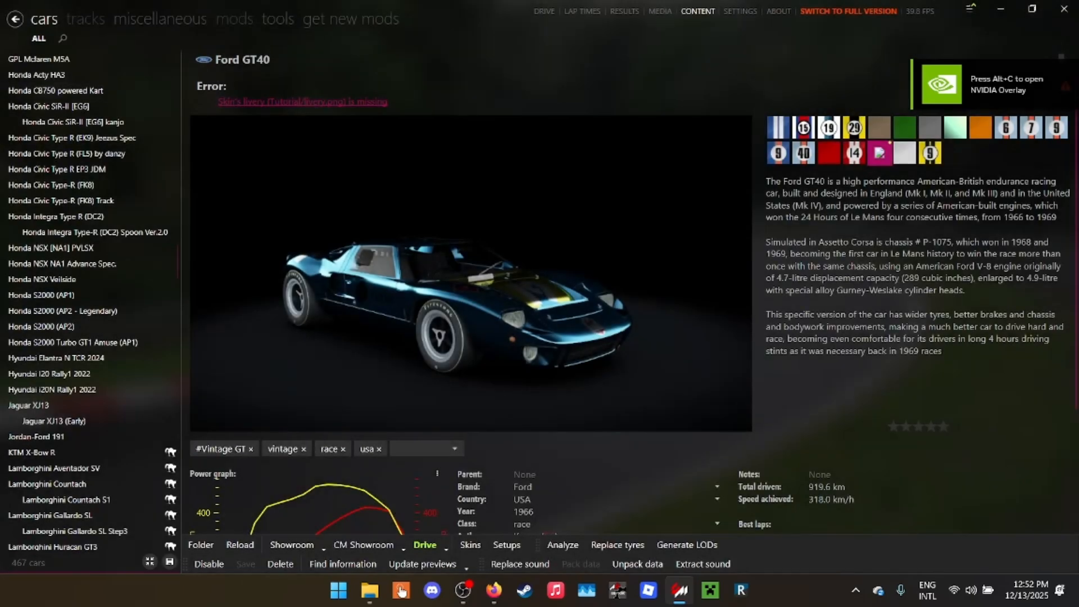
- Open the Tutorial skin's livery icon editor and set the secondary color to yellow #D8F711
right_click(678, 156)
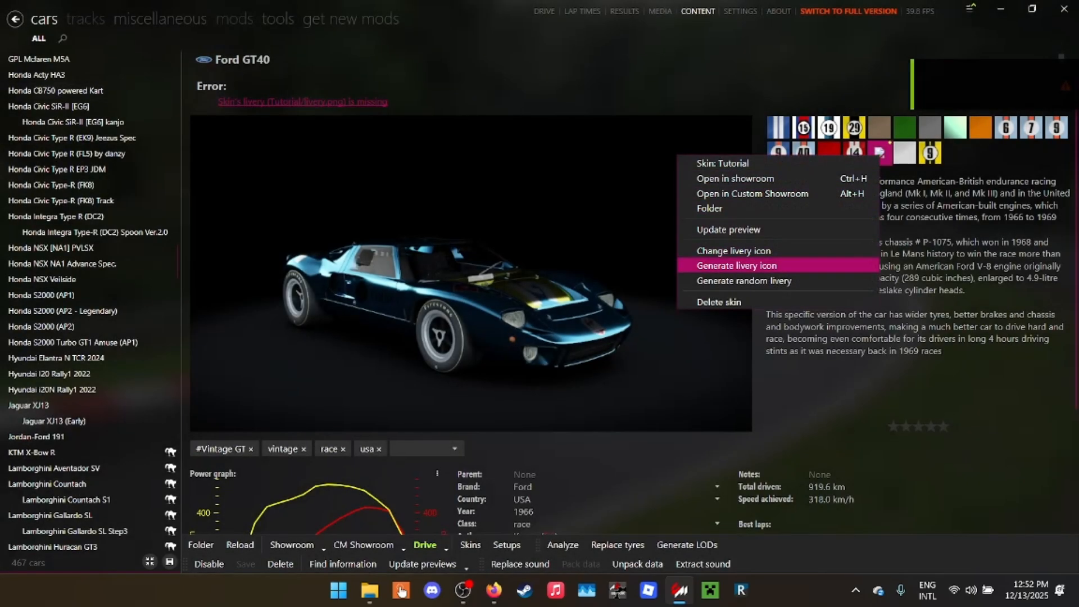
click(731, 251)
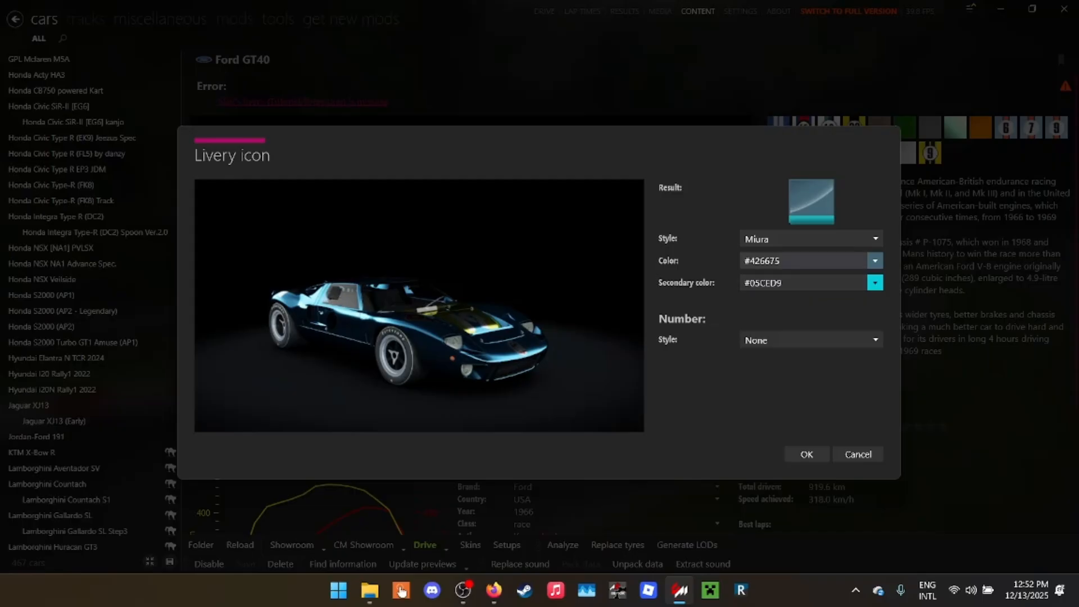
click(875, 283)
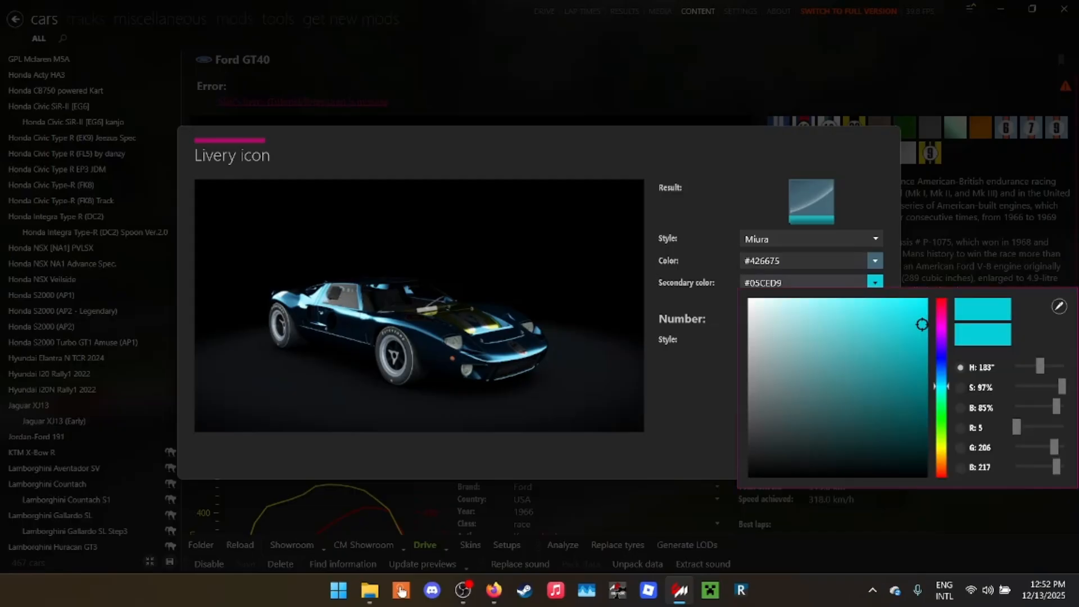
click(941, 443)
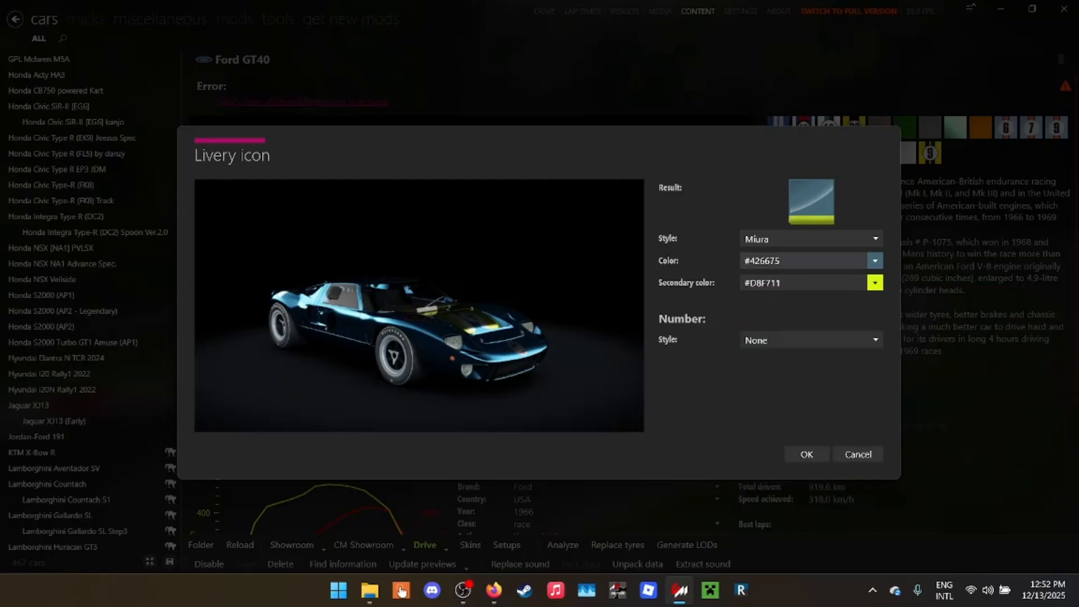
- Try the Gloss icon style, return to Miura, set the main color to blue #017EAF and accept the icon
click(810, 239)
click(757, 270)
click(809, 238)
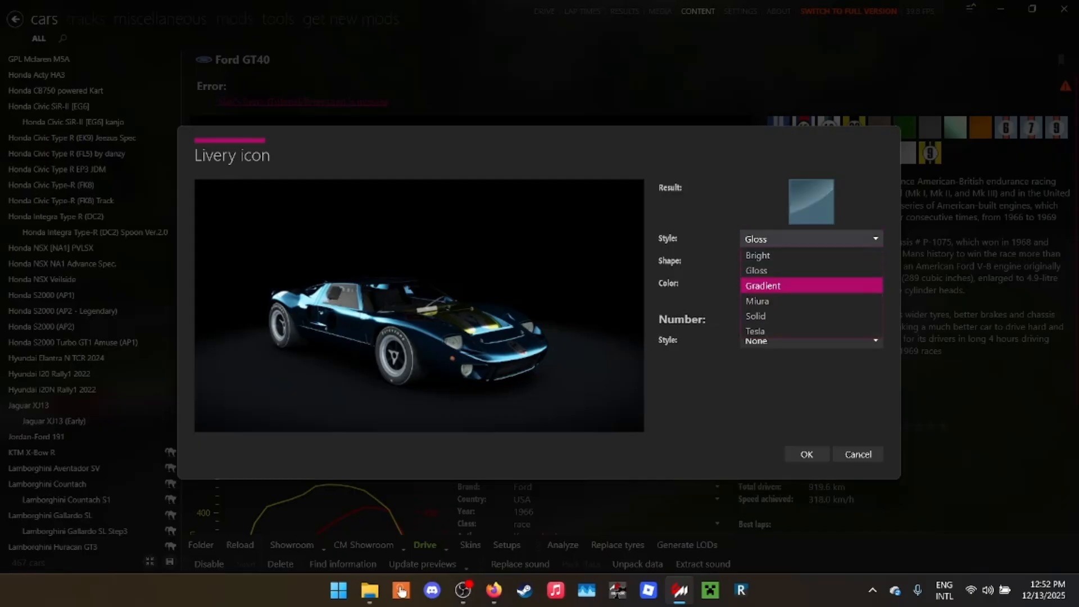
click(757, 301)
click(875, 260)
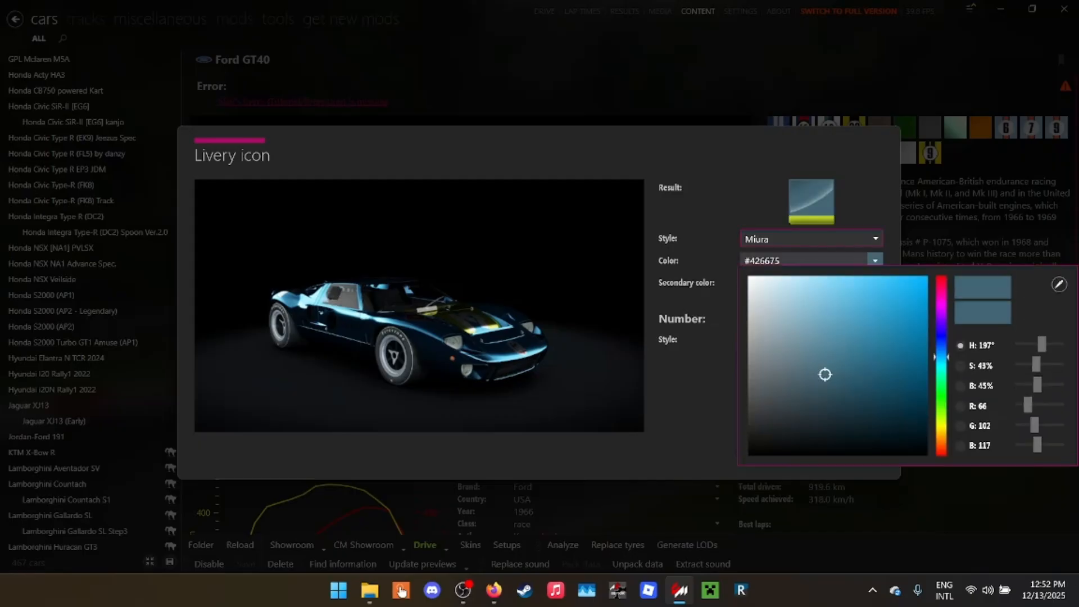
click(875, 260)
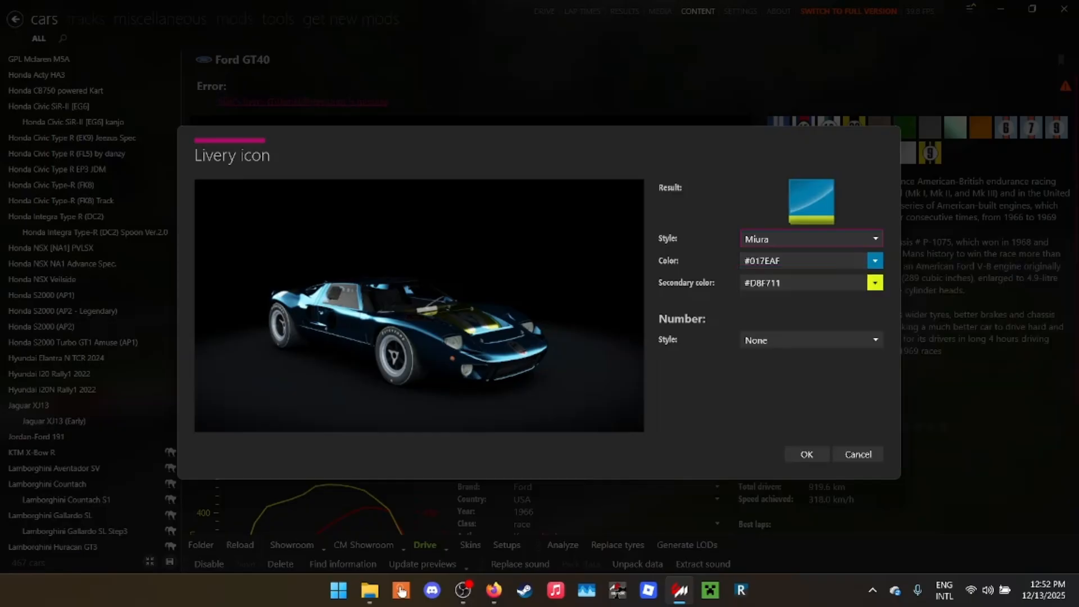
click(807, 454)
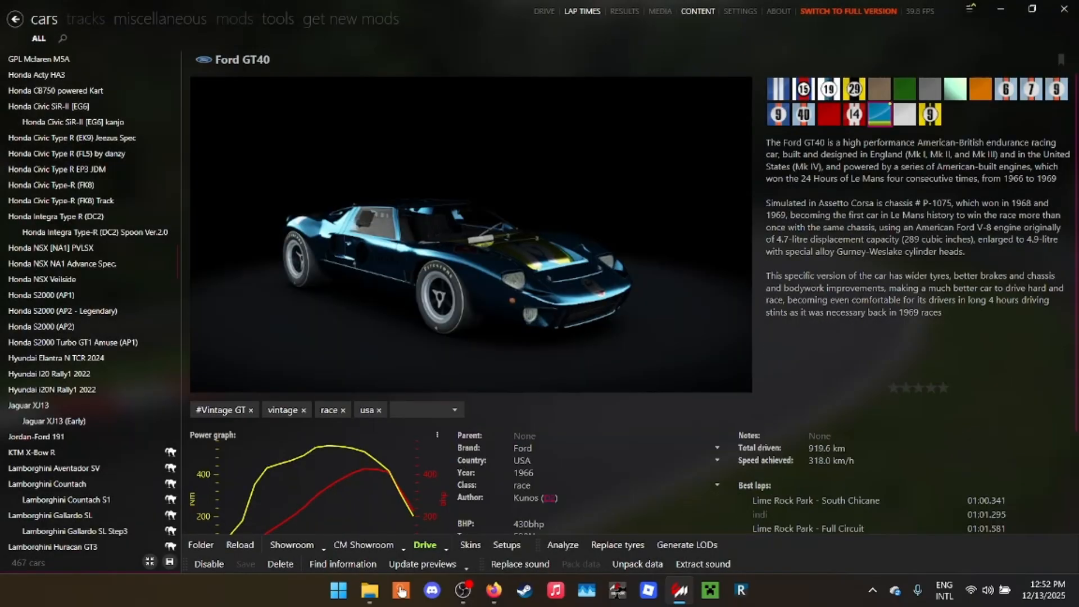
- Change the Tutorial skin's livery icon to show the number 19 in the Condensed number style
right_click(875, 113)
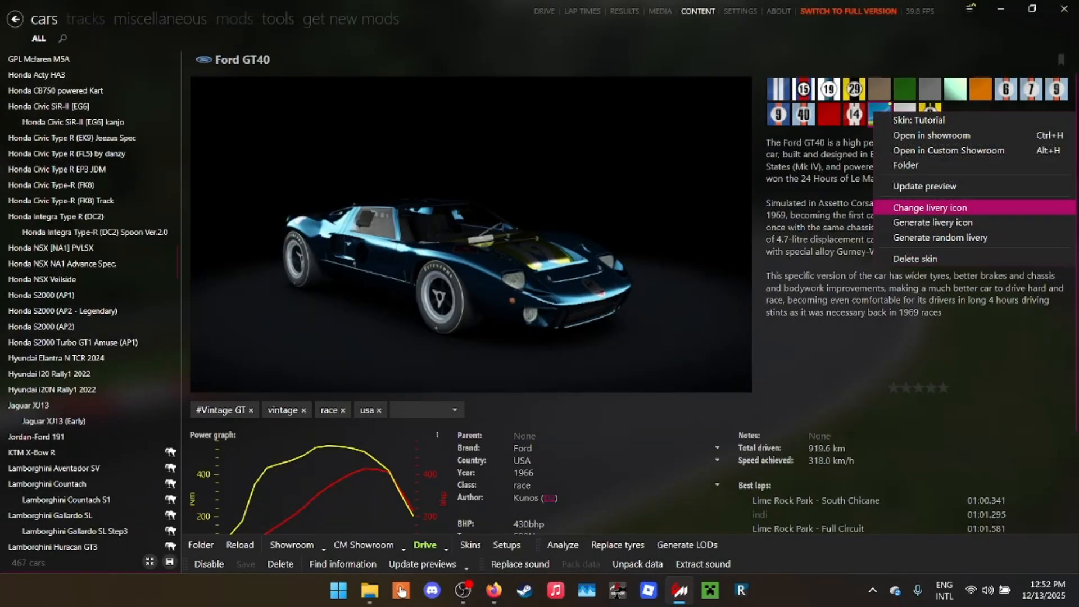
click(930, 208)
click(811, 339)
click(768, 371)
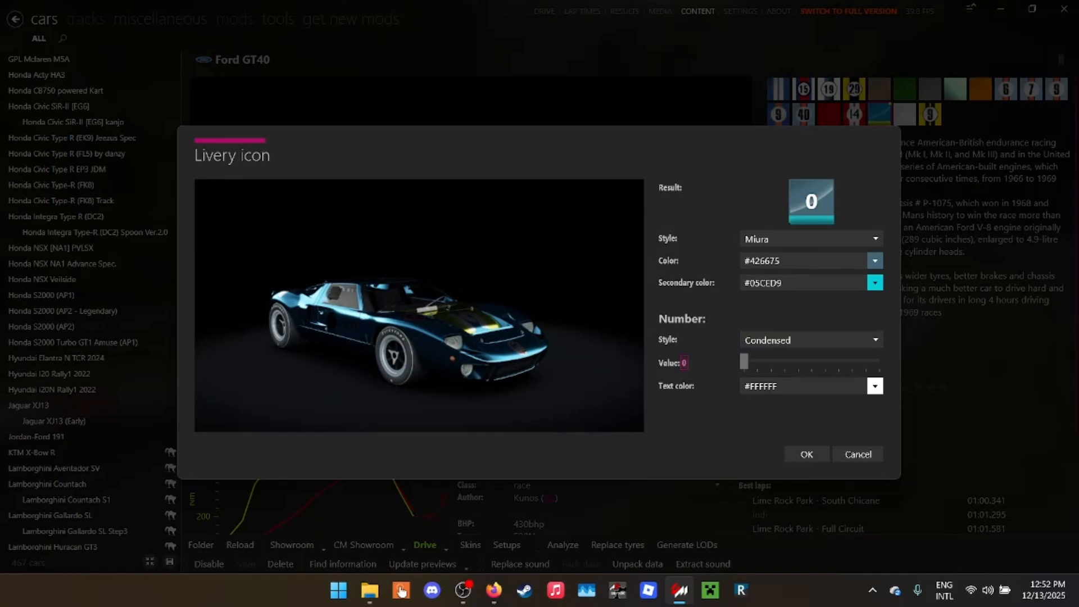
key(Num_Lock)
text(19)
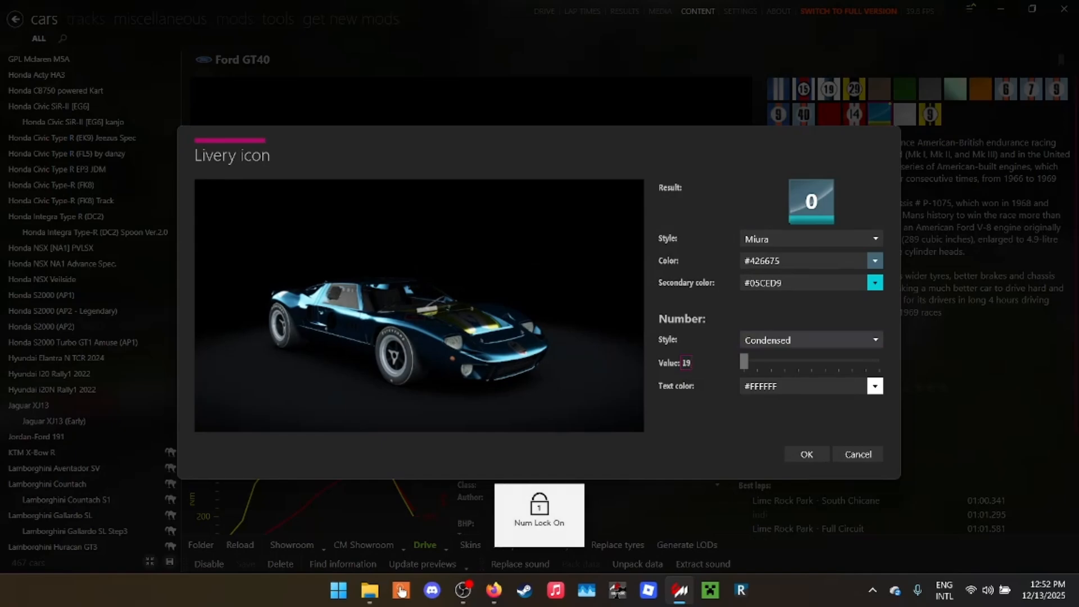
key(Return)
key(Return)
key(Return)
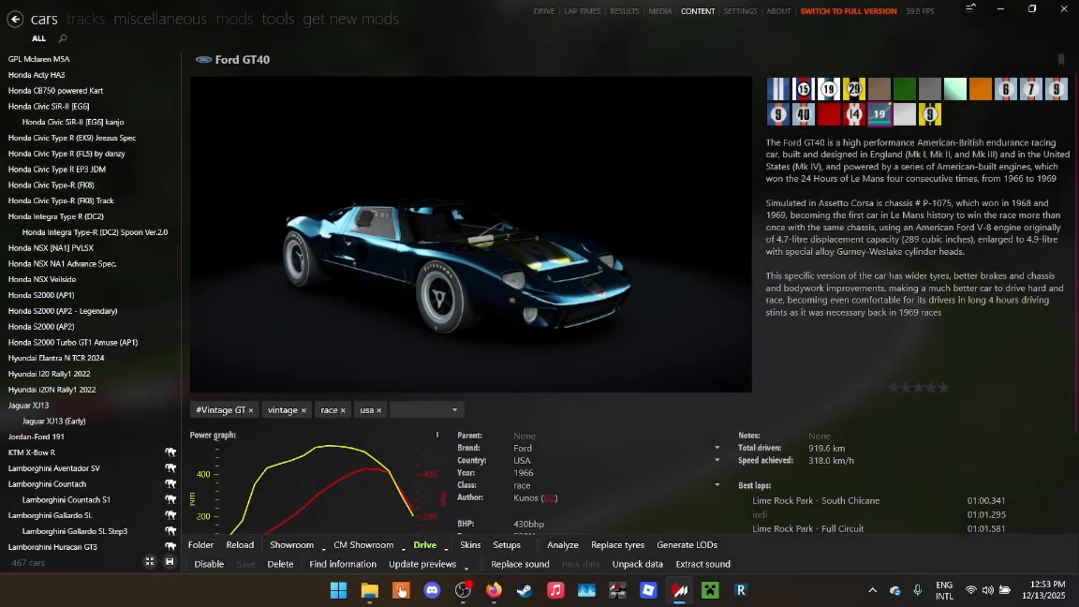
- Start a hotlap at Laguna Seca with the Ford GT40's Tutorial skin to view the livery on track
click(544, 11)
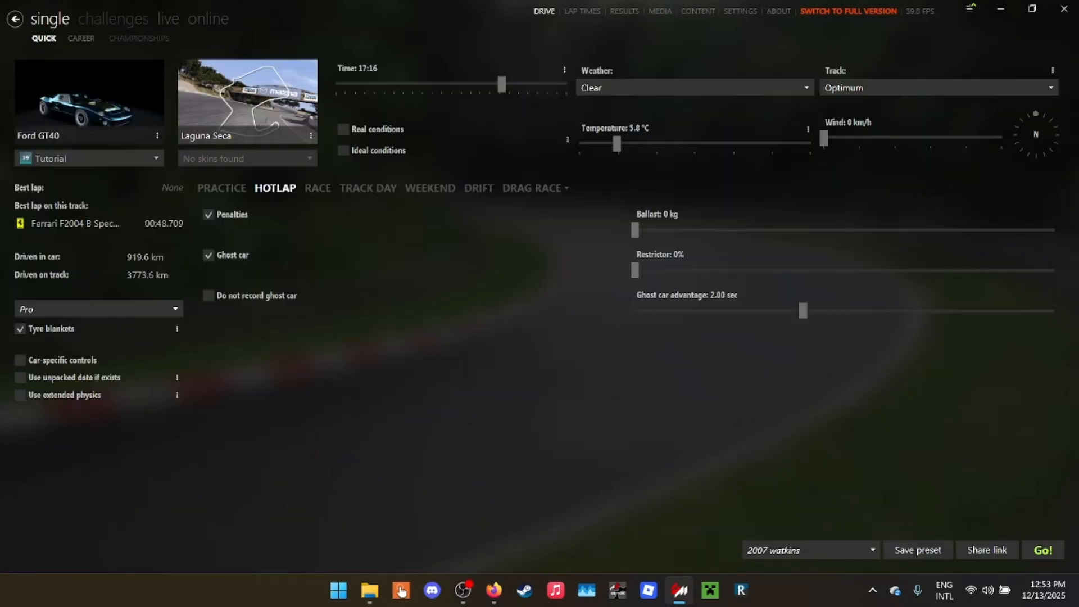
click(1043, 550)
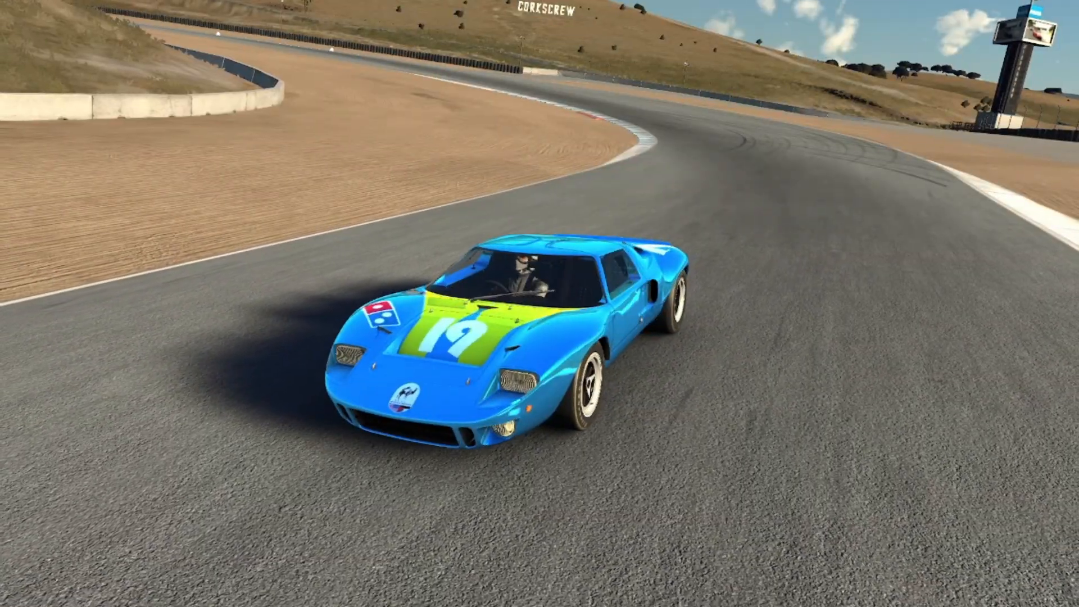
key(super)
key(super)
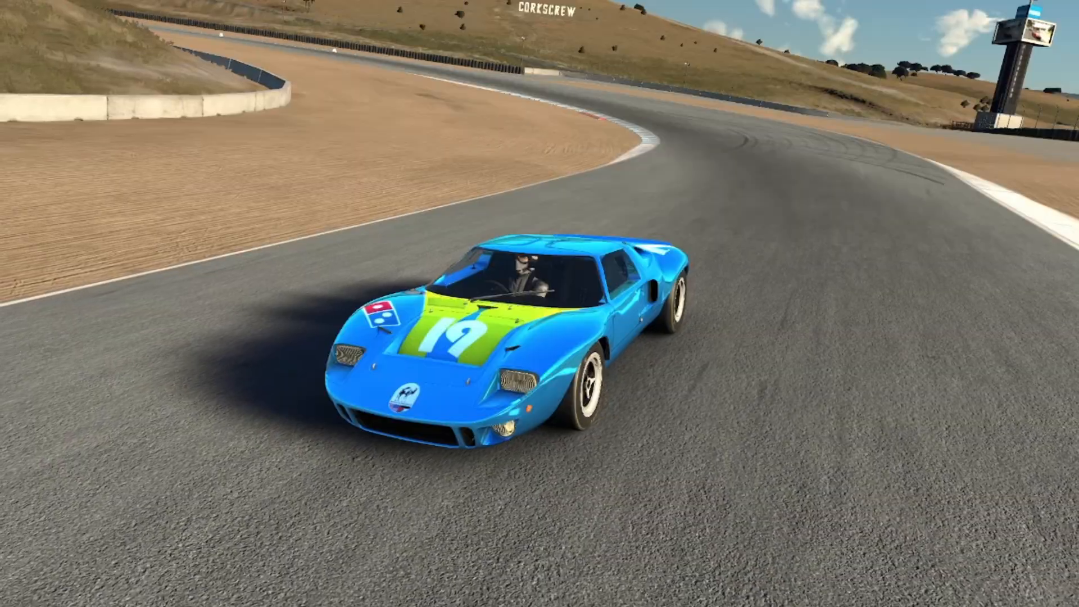
- Switch to the Livery Checklist in the browser and check off (OPTIONAL) Chrome, Livery Icon and Livery Preview
key(super)
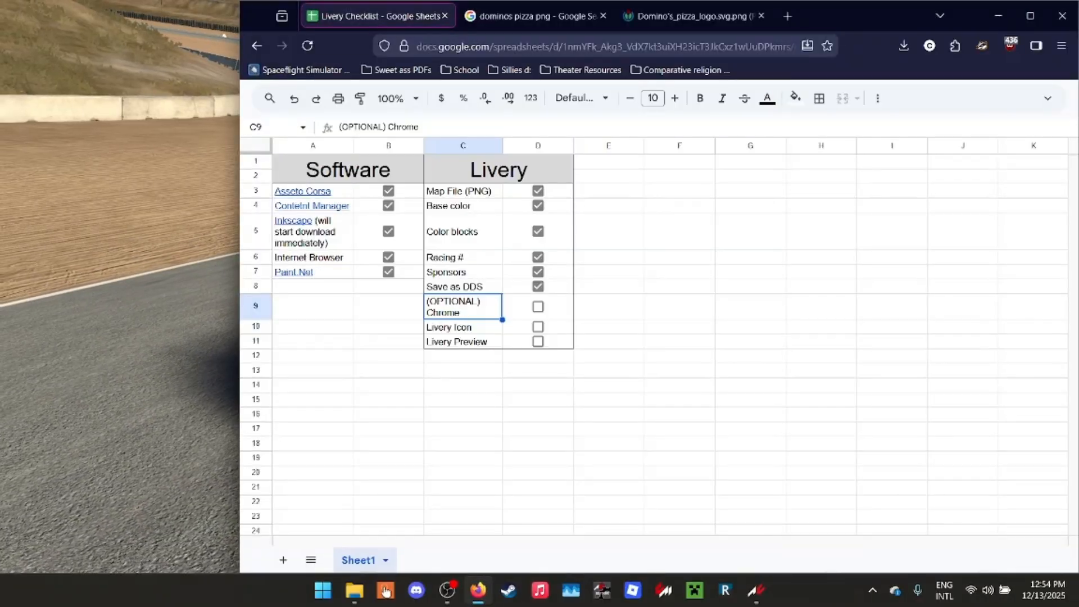
click(537, 307)
click(538, 327)
click(538, 342)
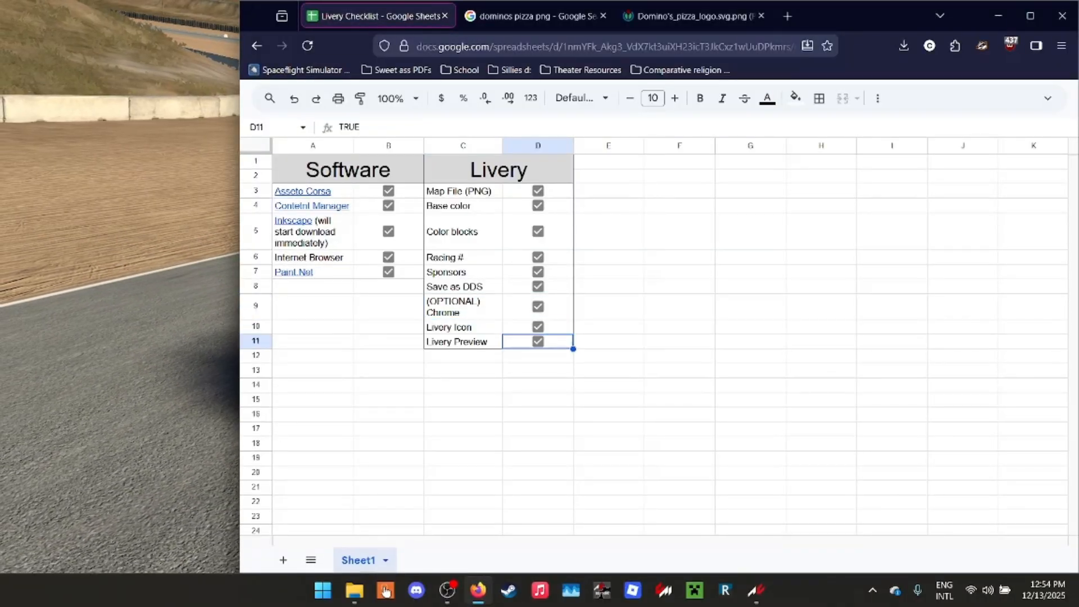
drag(338, 169, 679, 528)
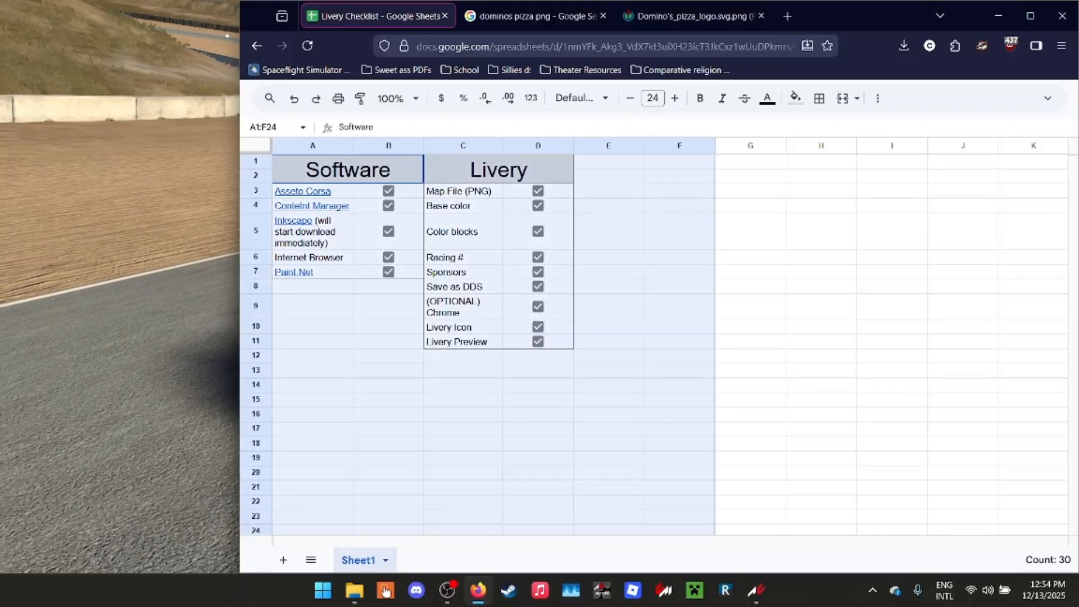
click(680, 306)
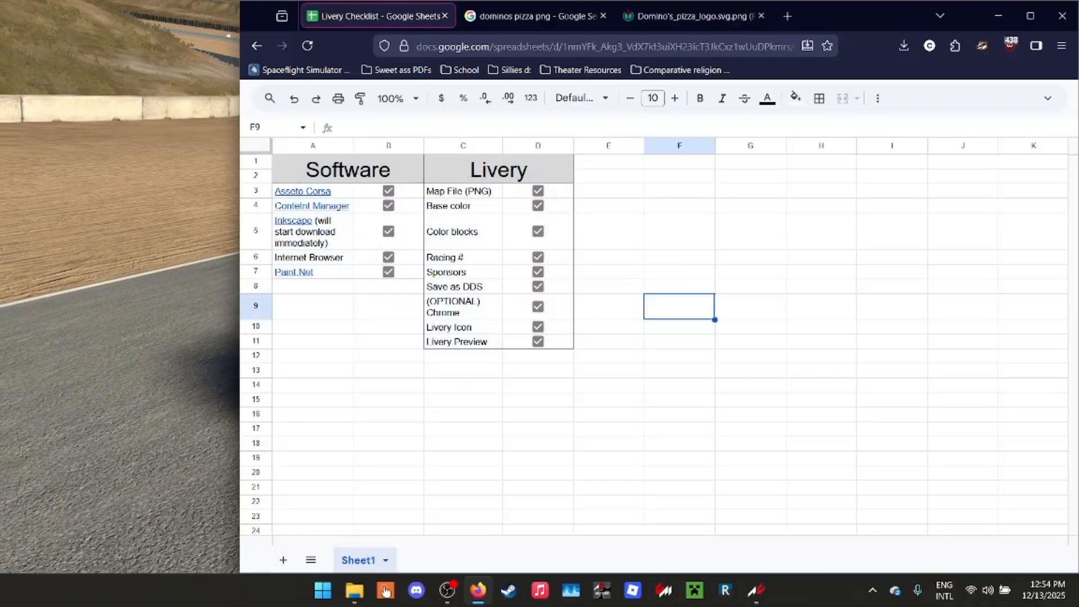